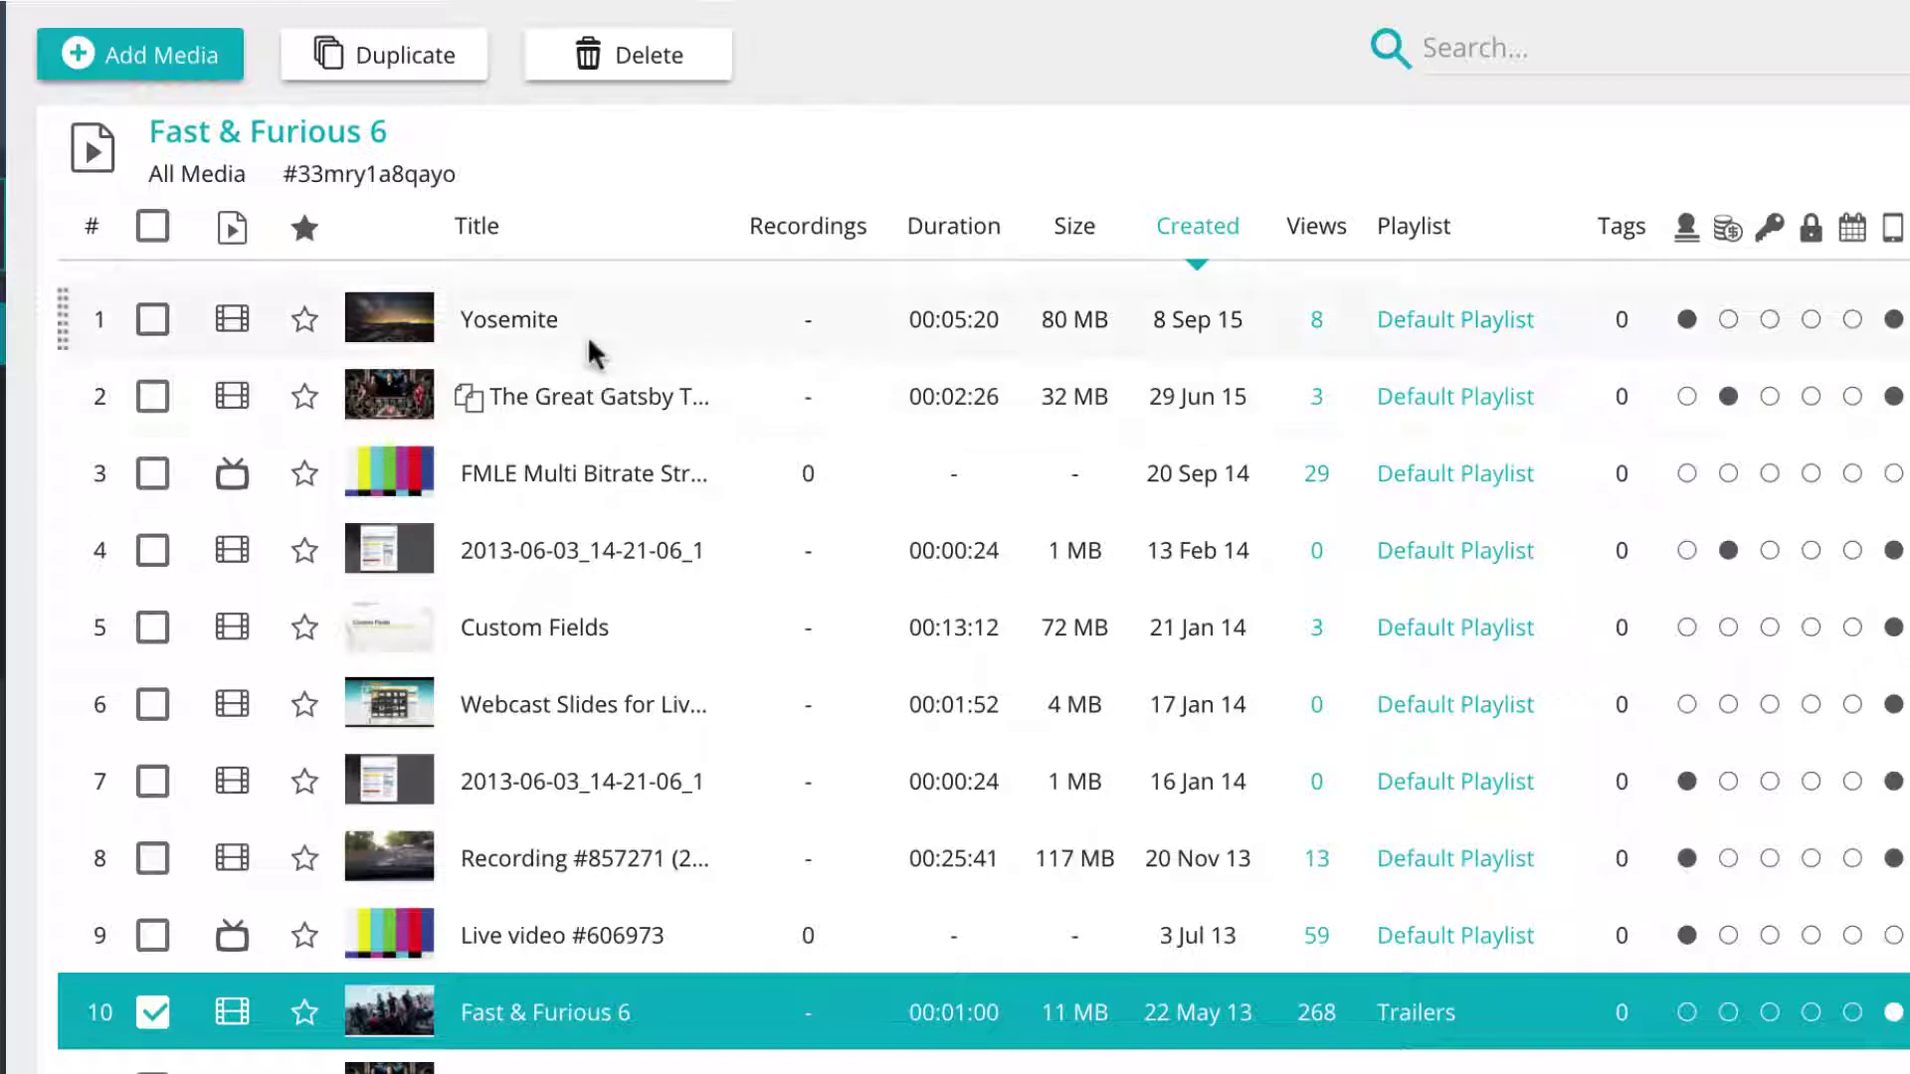
- Set the Yosemite video's access control to Simple Password, enter a password, and save
click(597, 332)
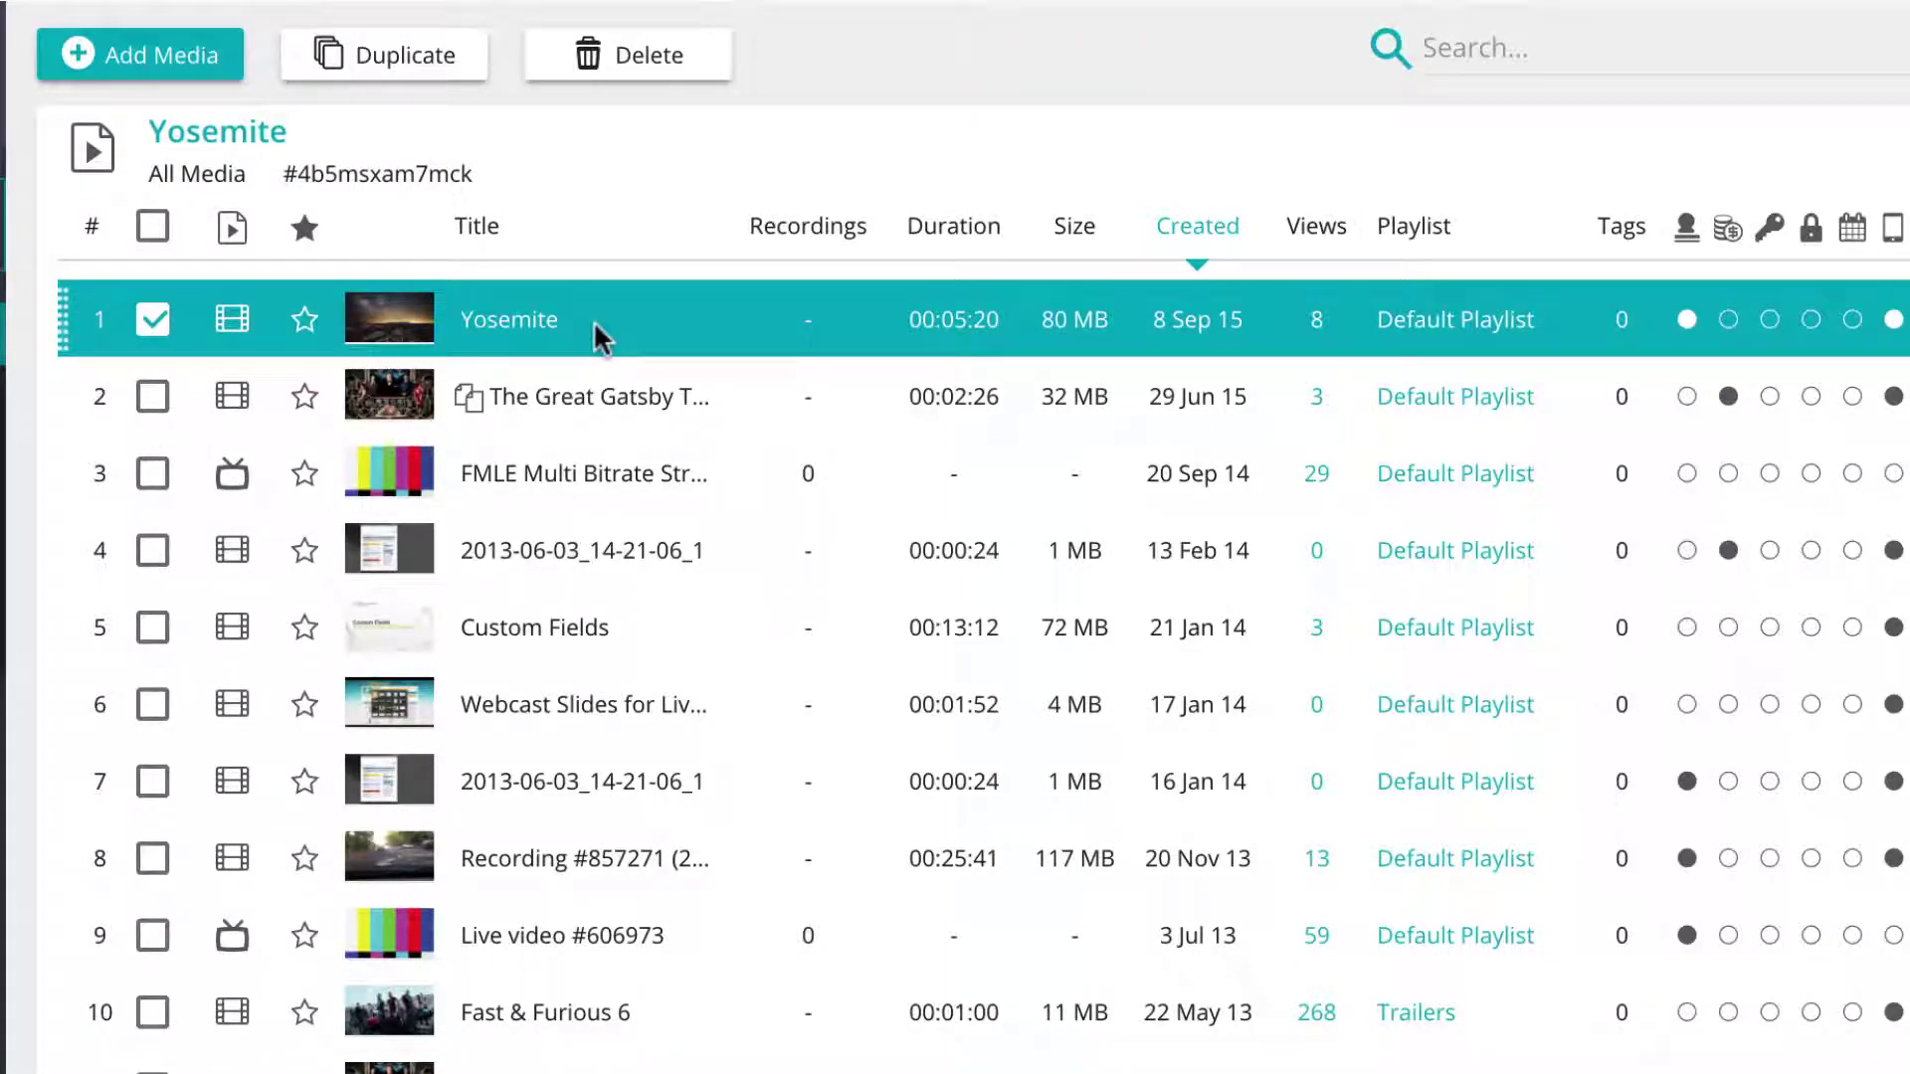
scroll(593, 358, down, 6)
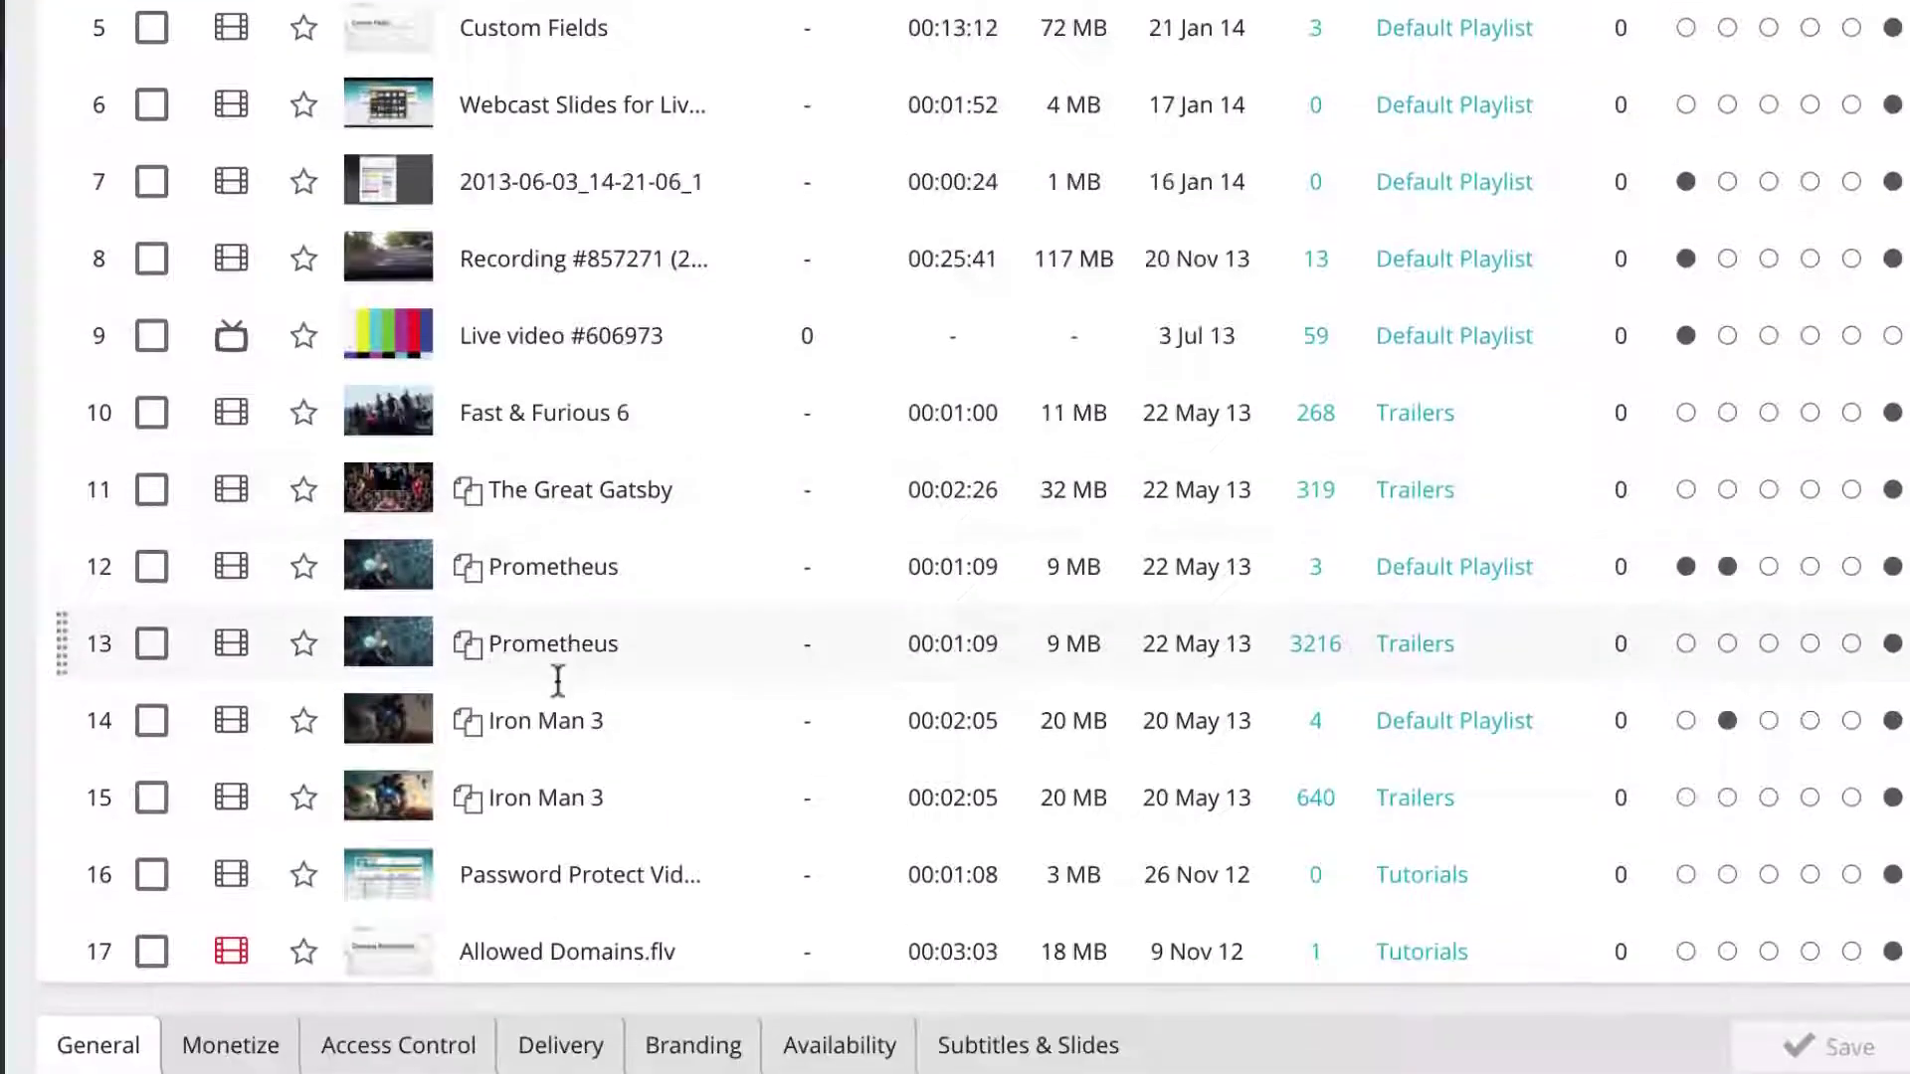
click(428, 1045)
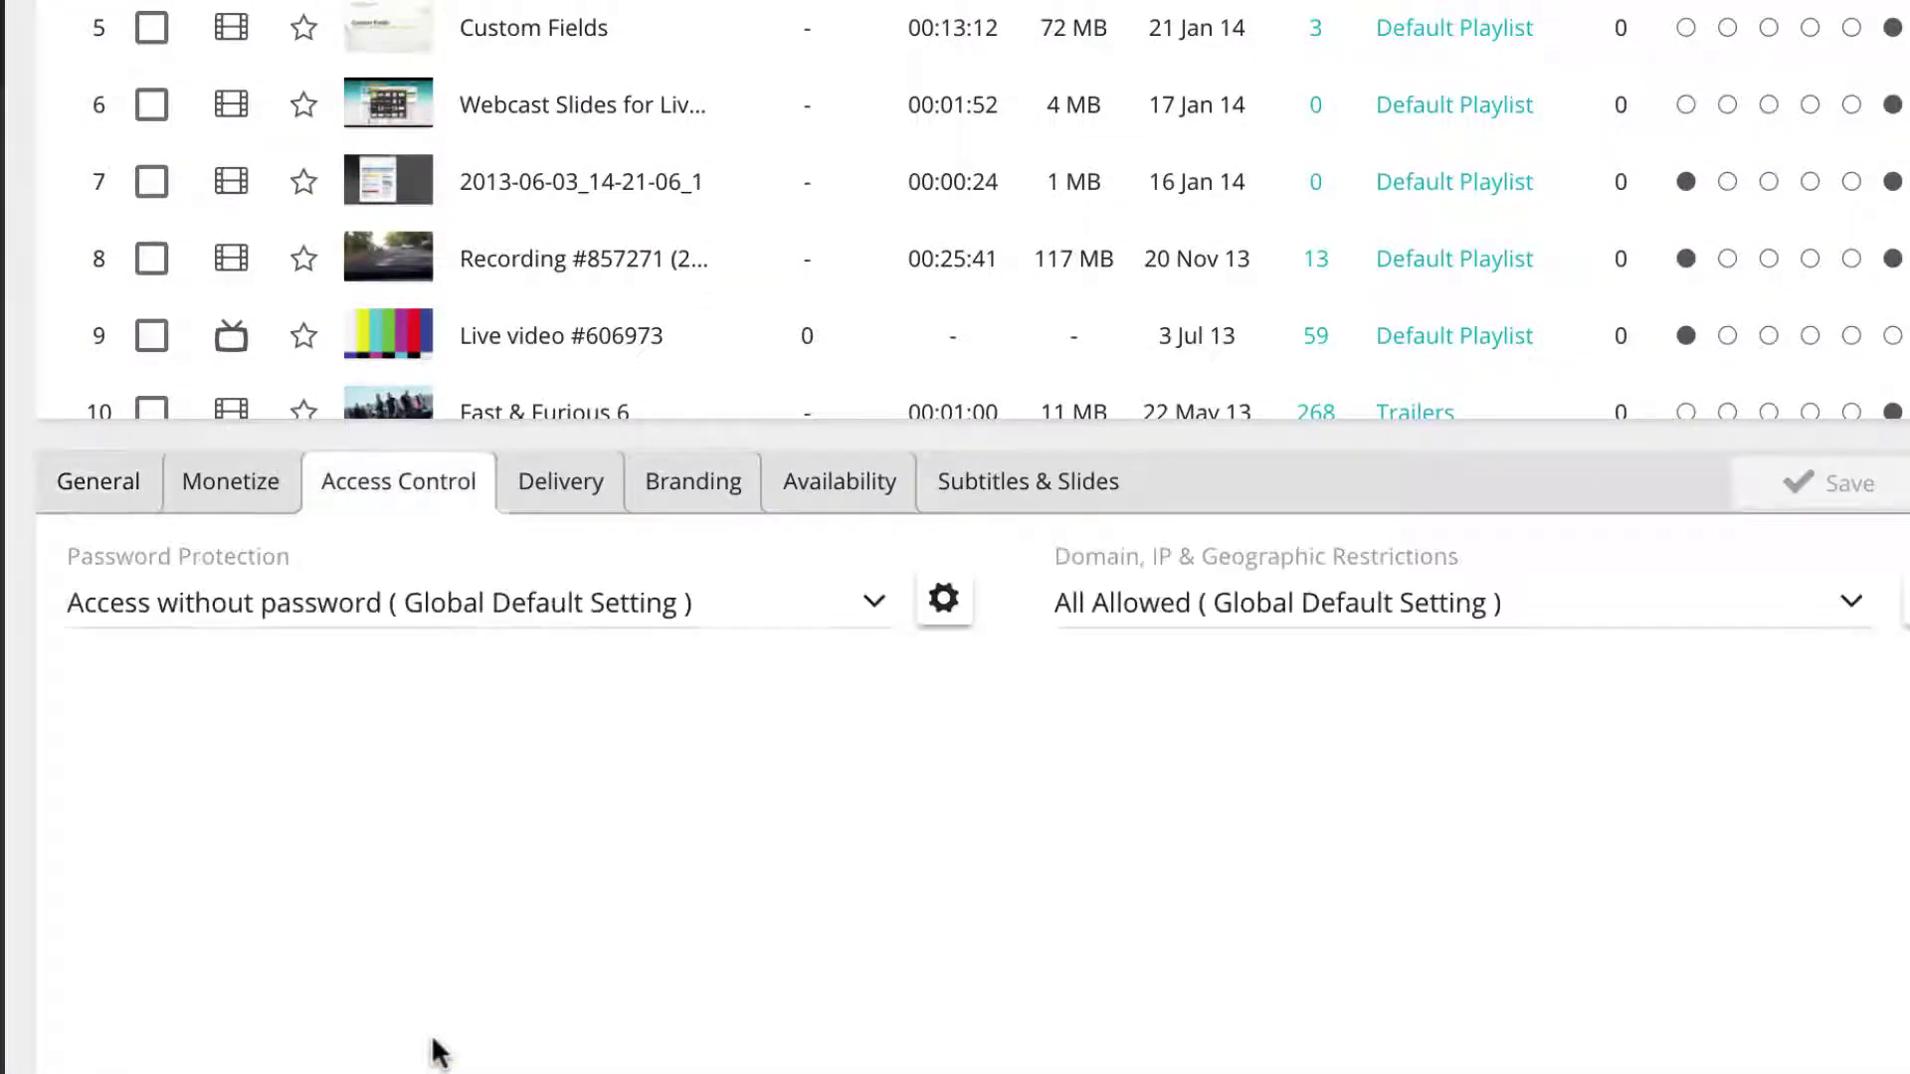
click(478, 599)
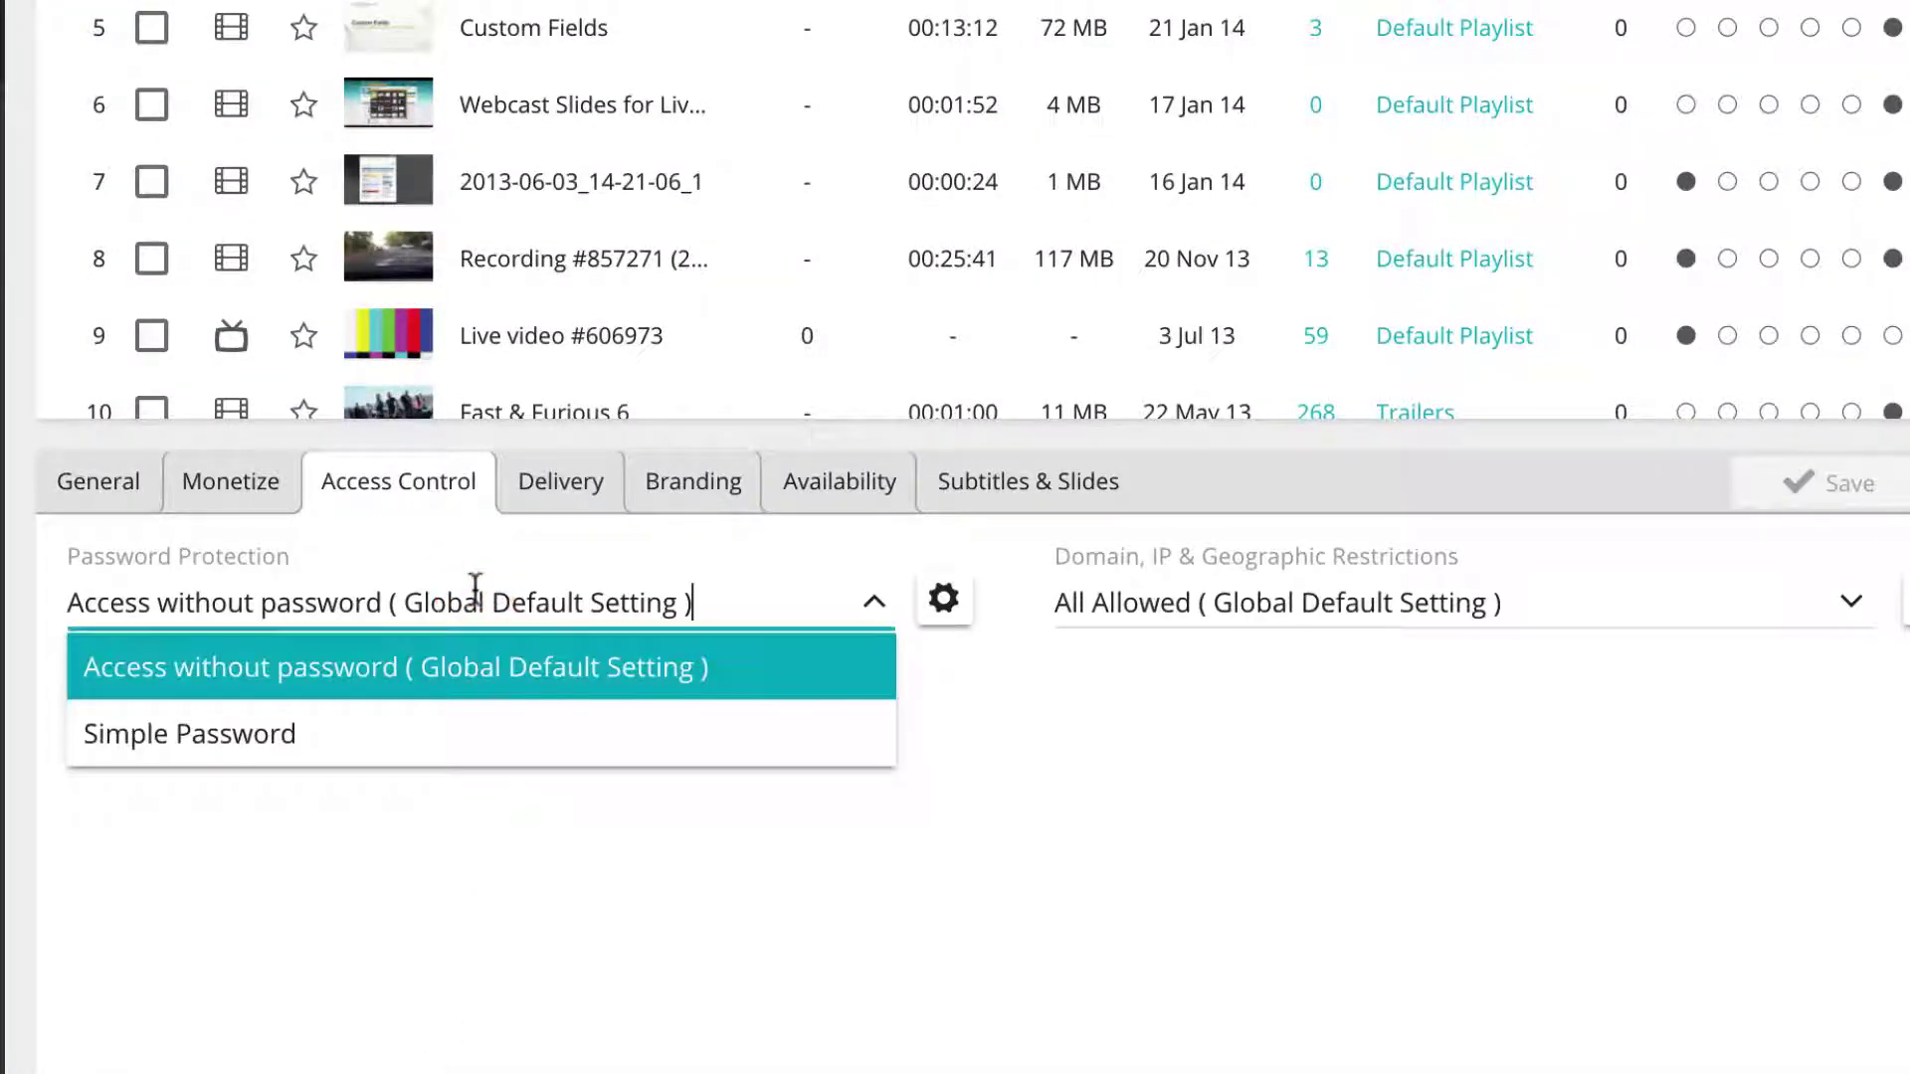
click(462, 744)
click(457, 728)
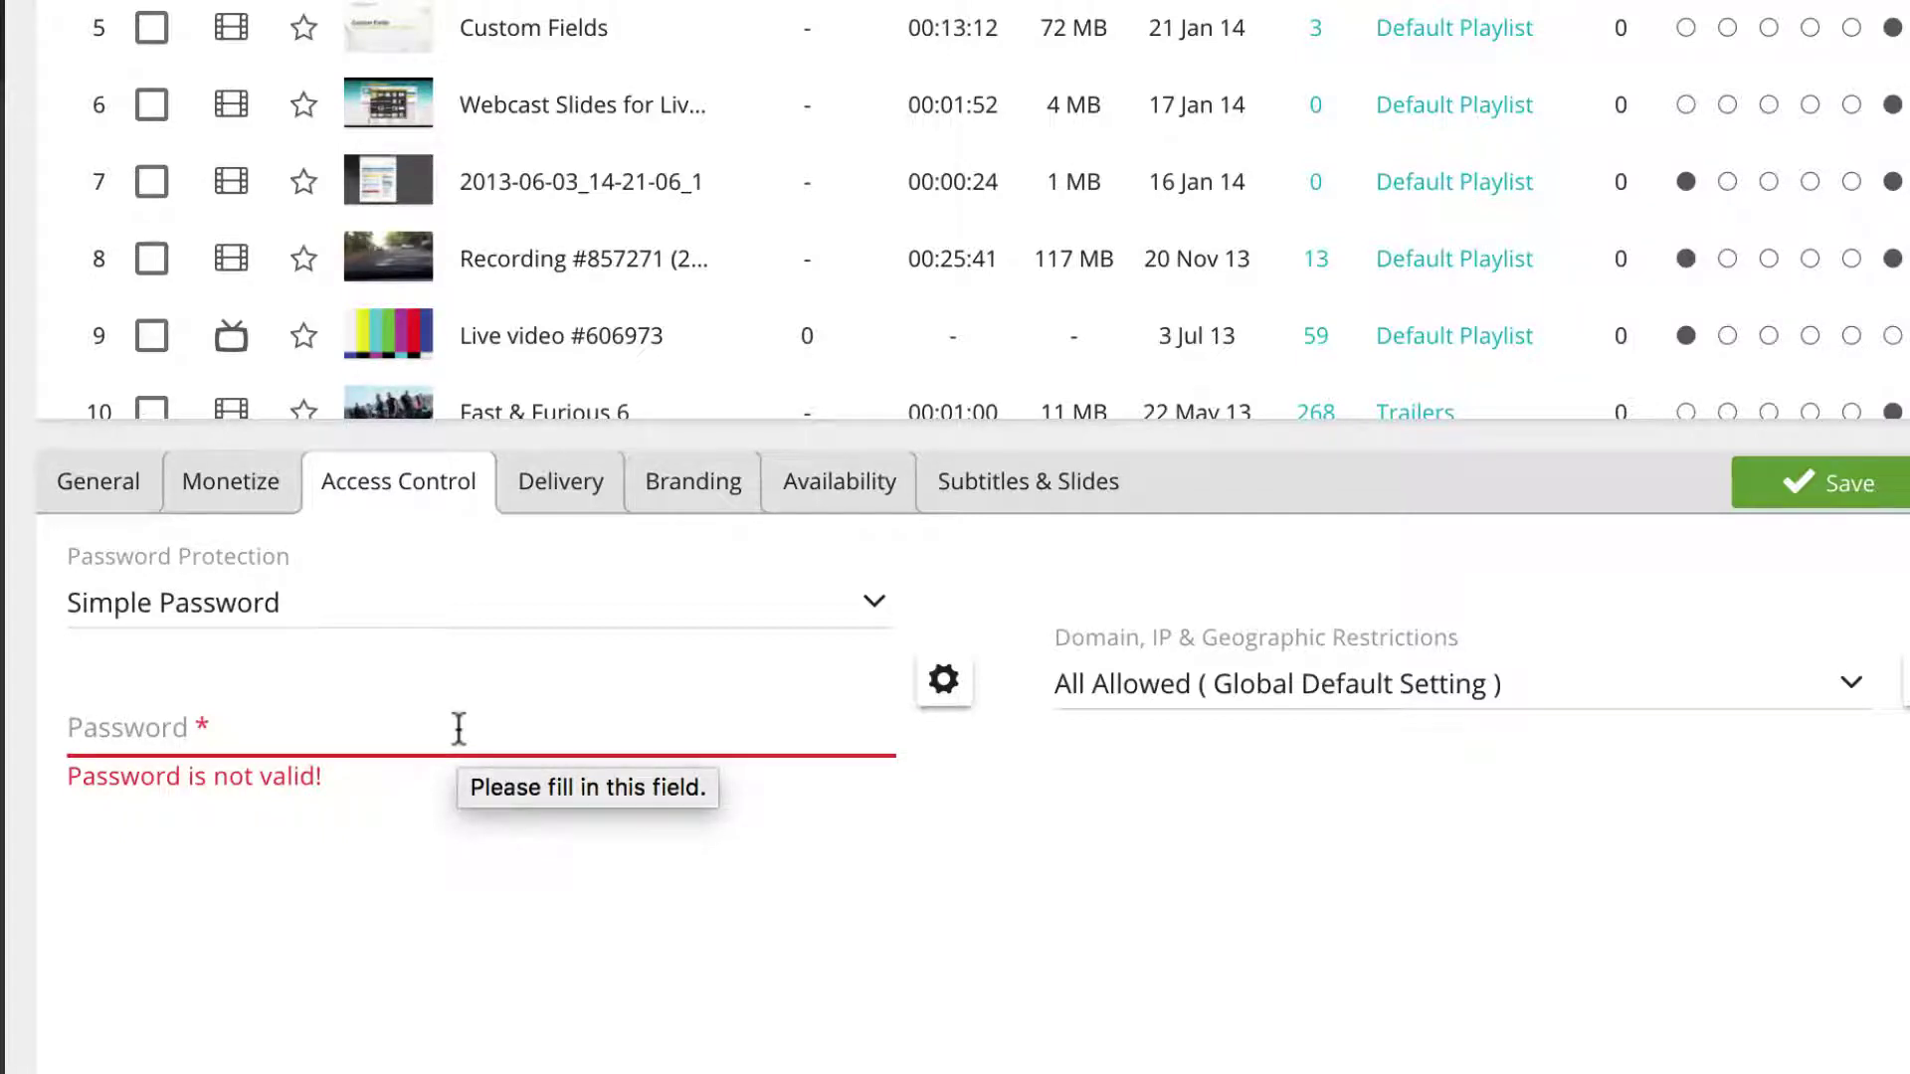
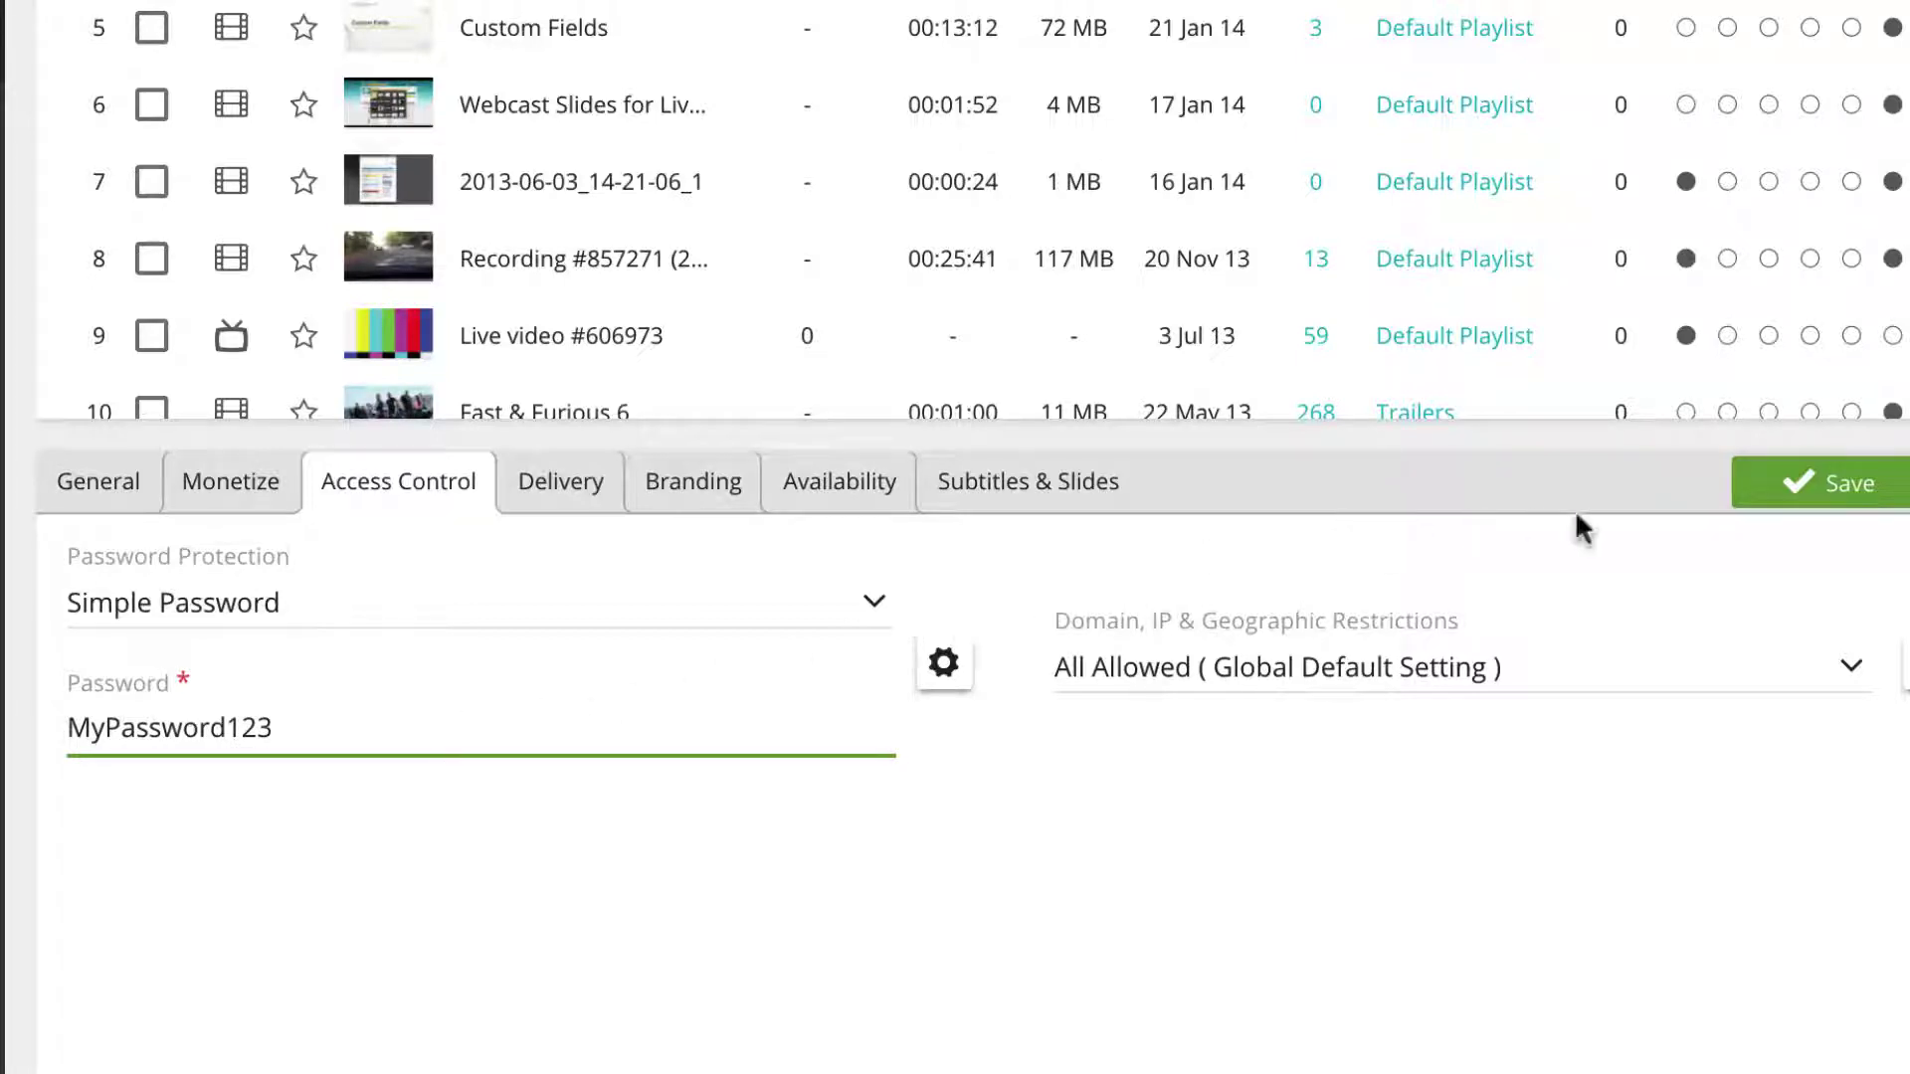
click(1253, 492)
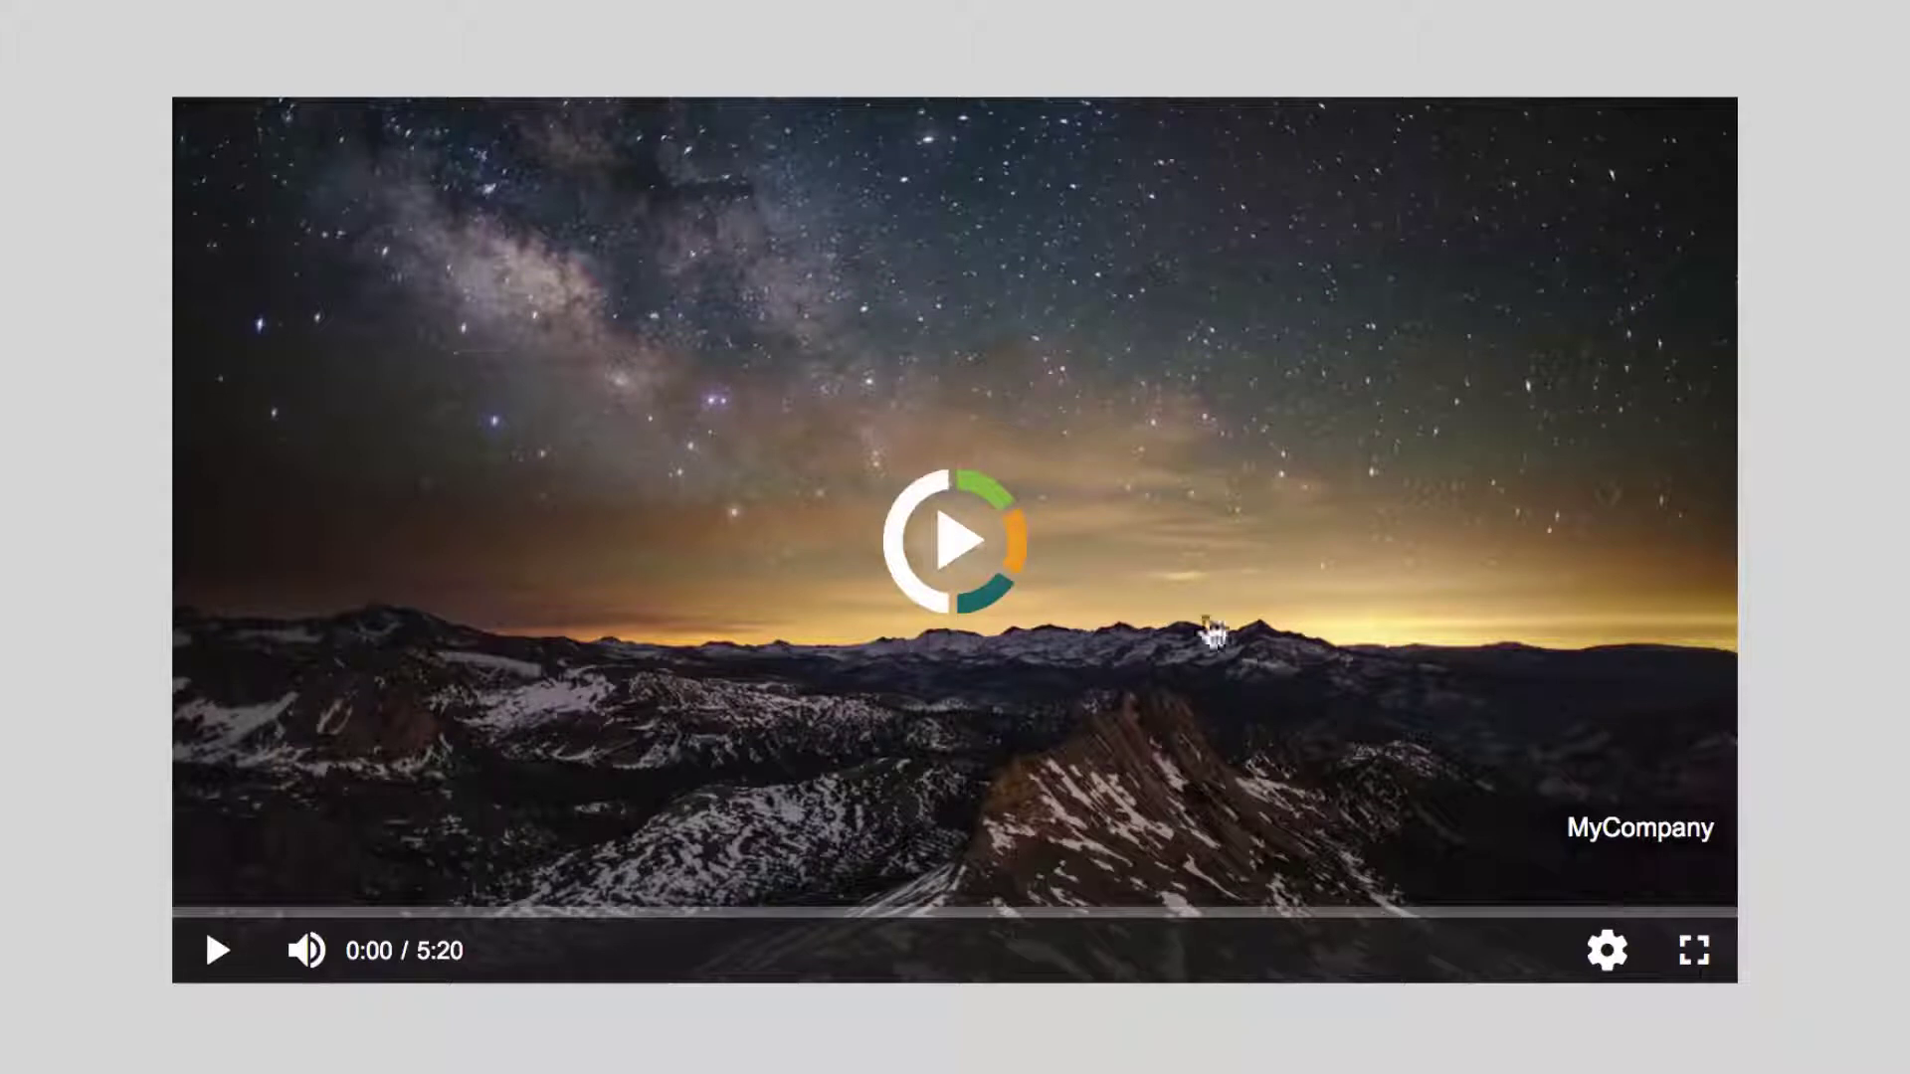
- Play the Yosemite preview and submit the video password in the 'Already have a ticket?' prompt
click(953, 546)
click(916, 554)
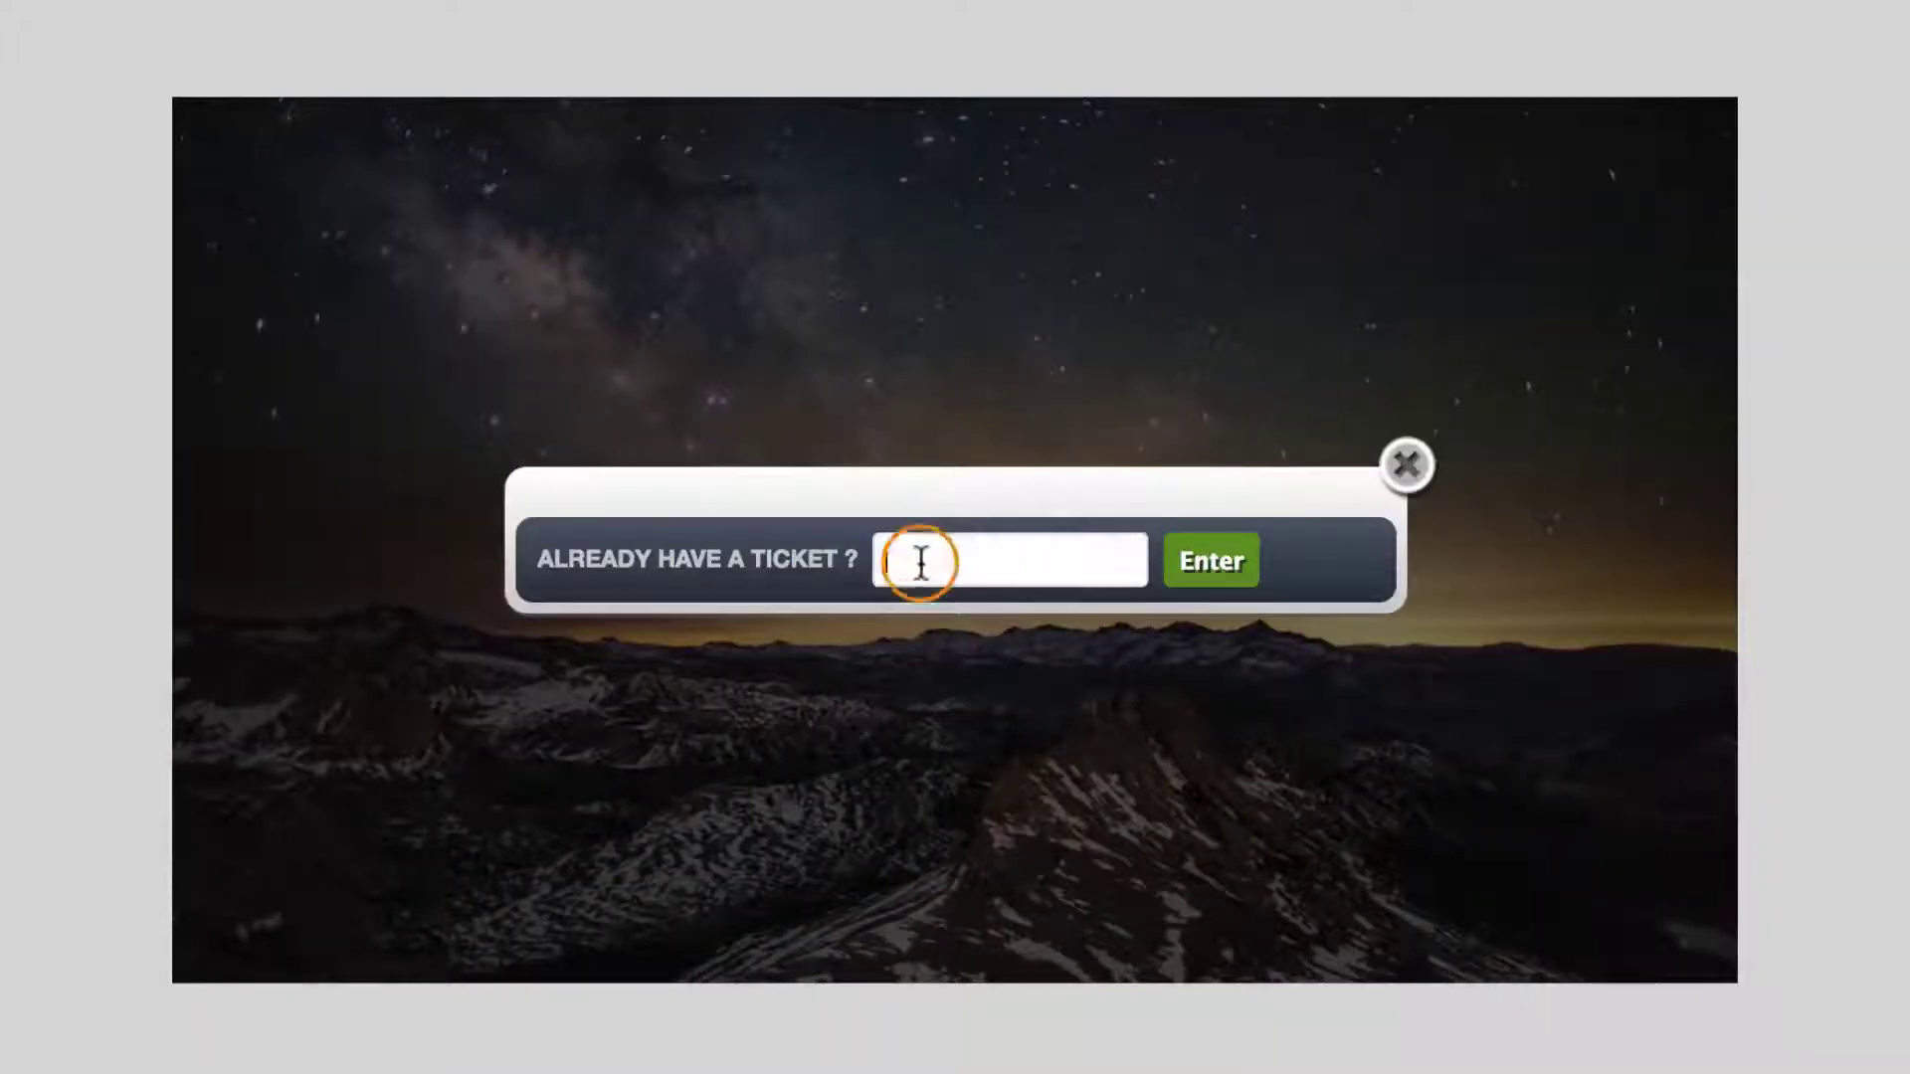
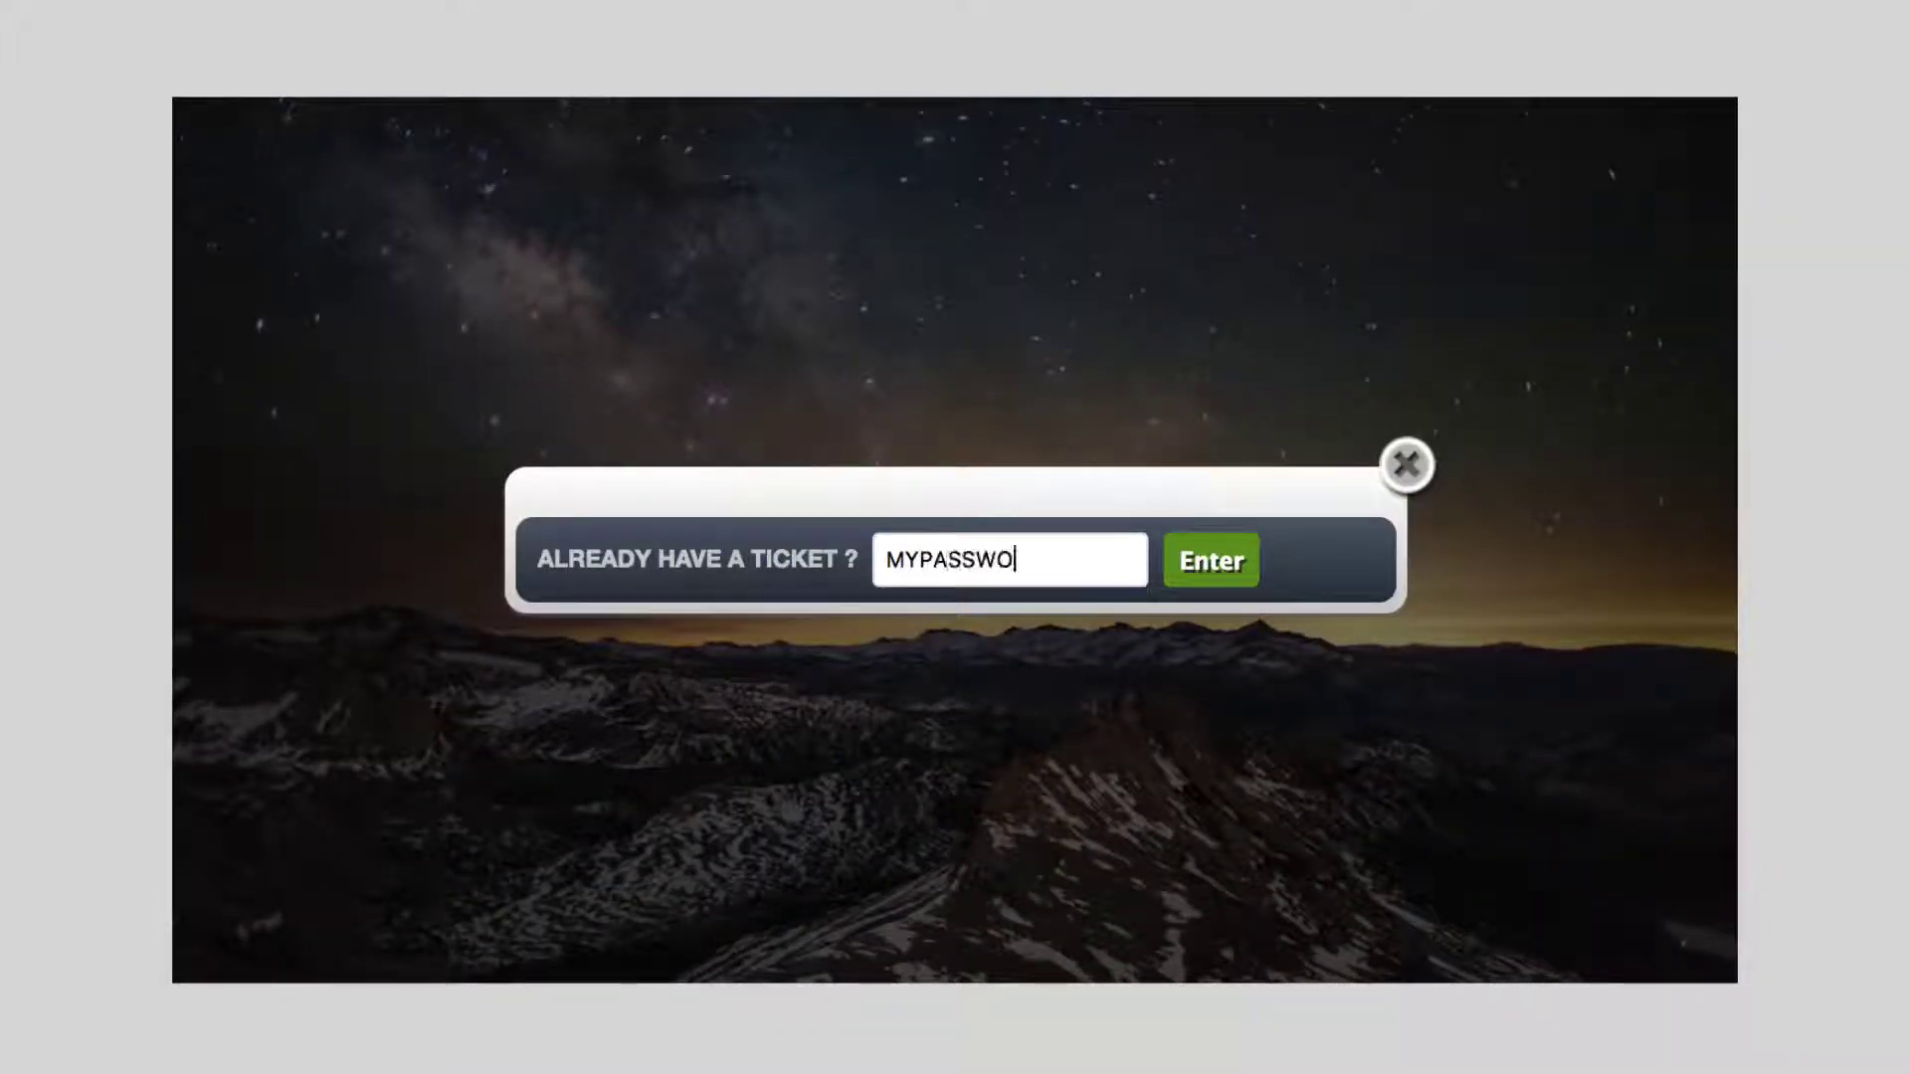
click(1215, 553)
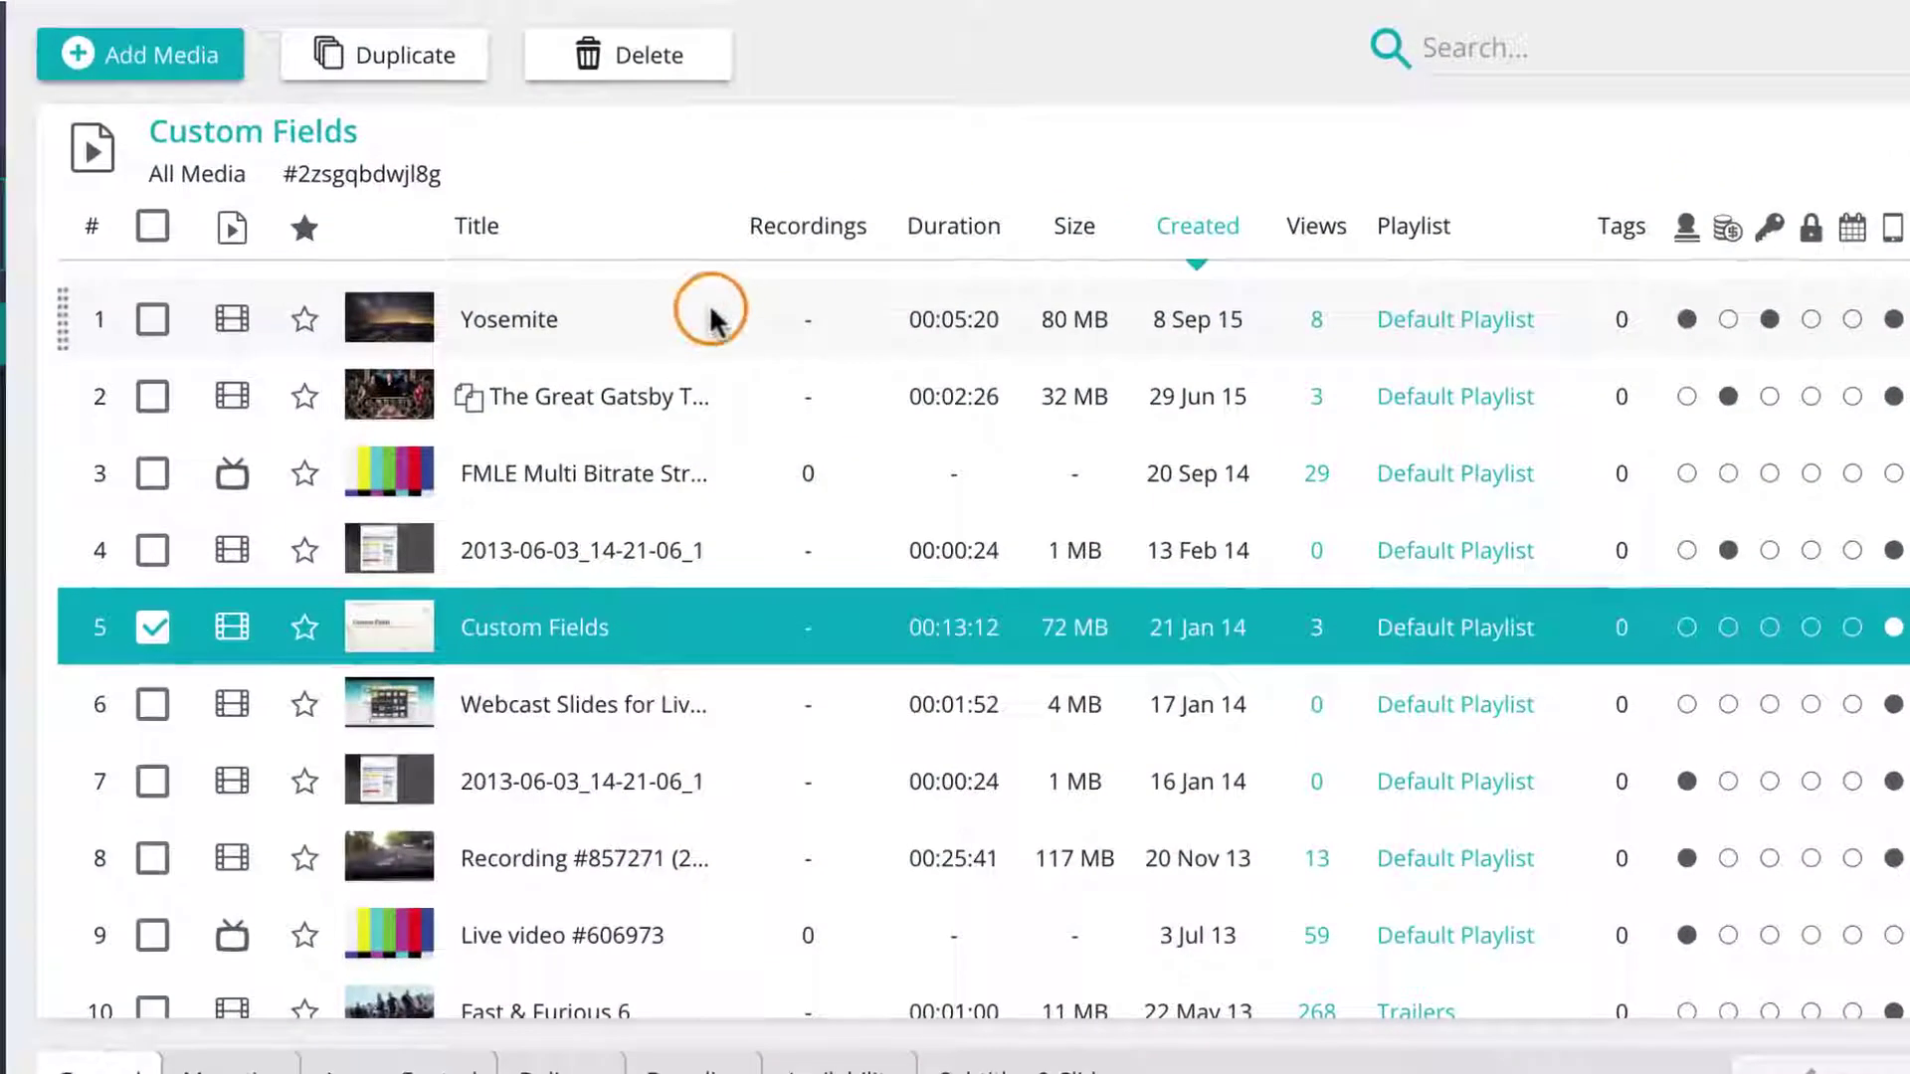
- Replace Yosemite's password with a new, shorter one, save, and start the preview player
click(733, 303)
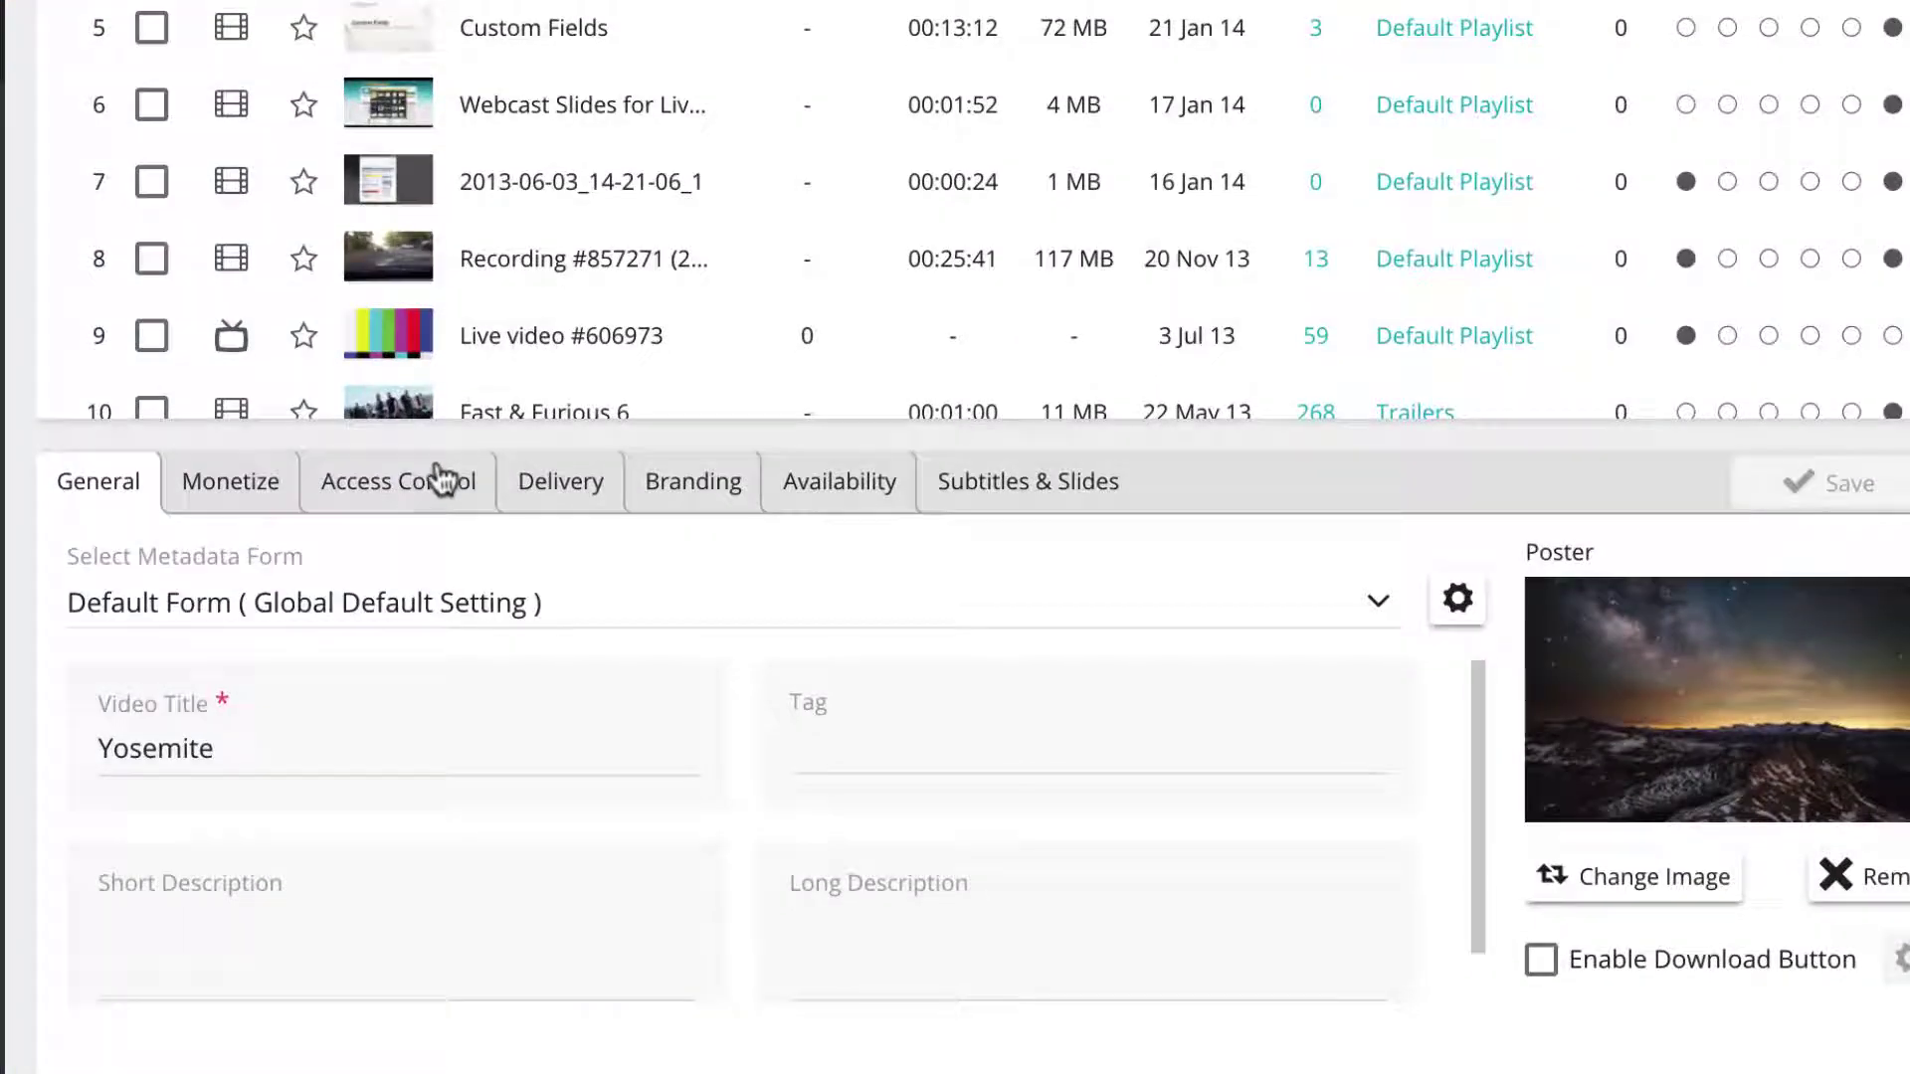
click(438, 467)
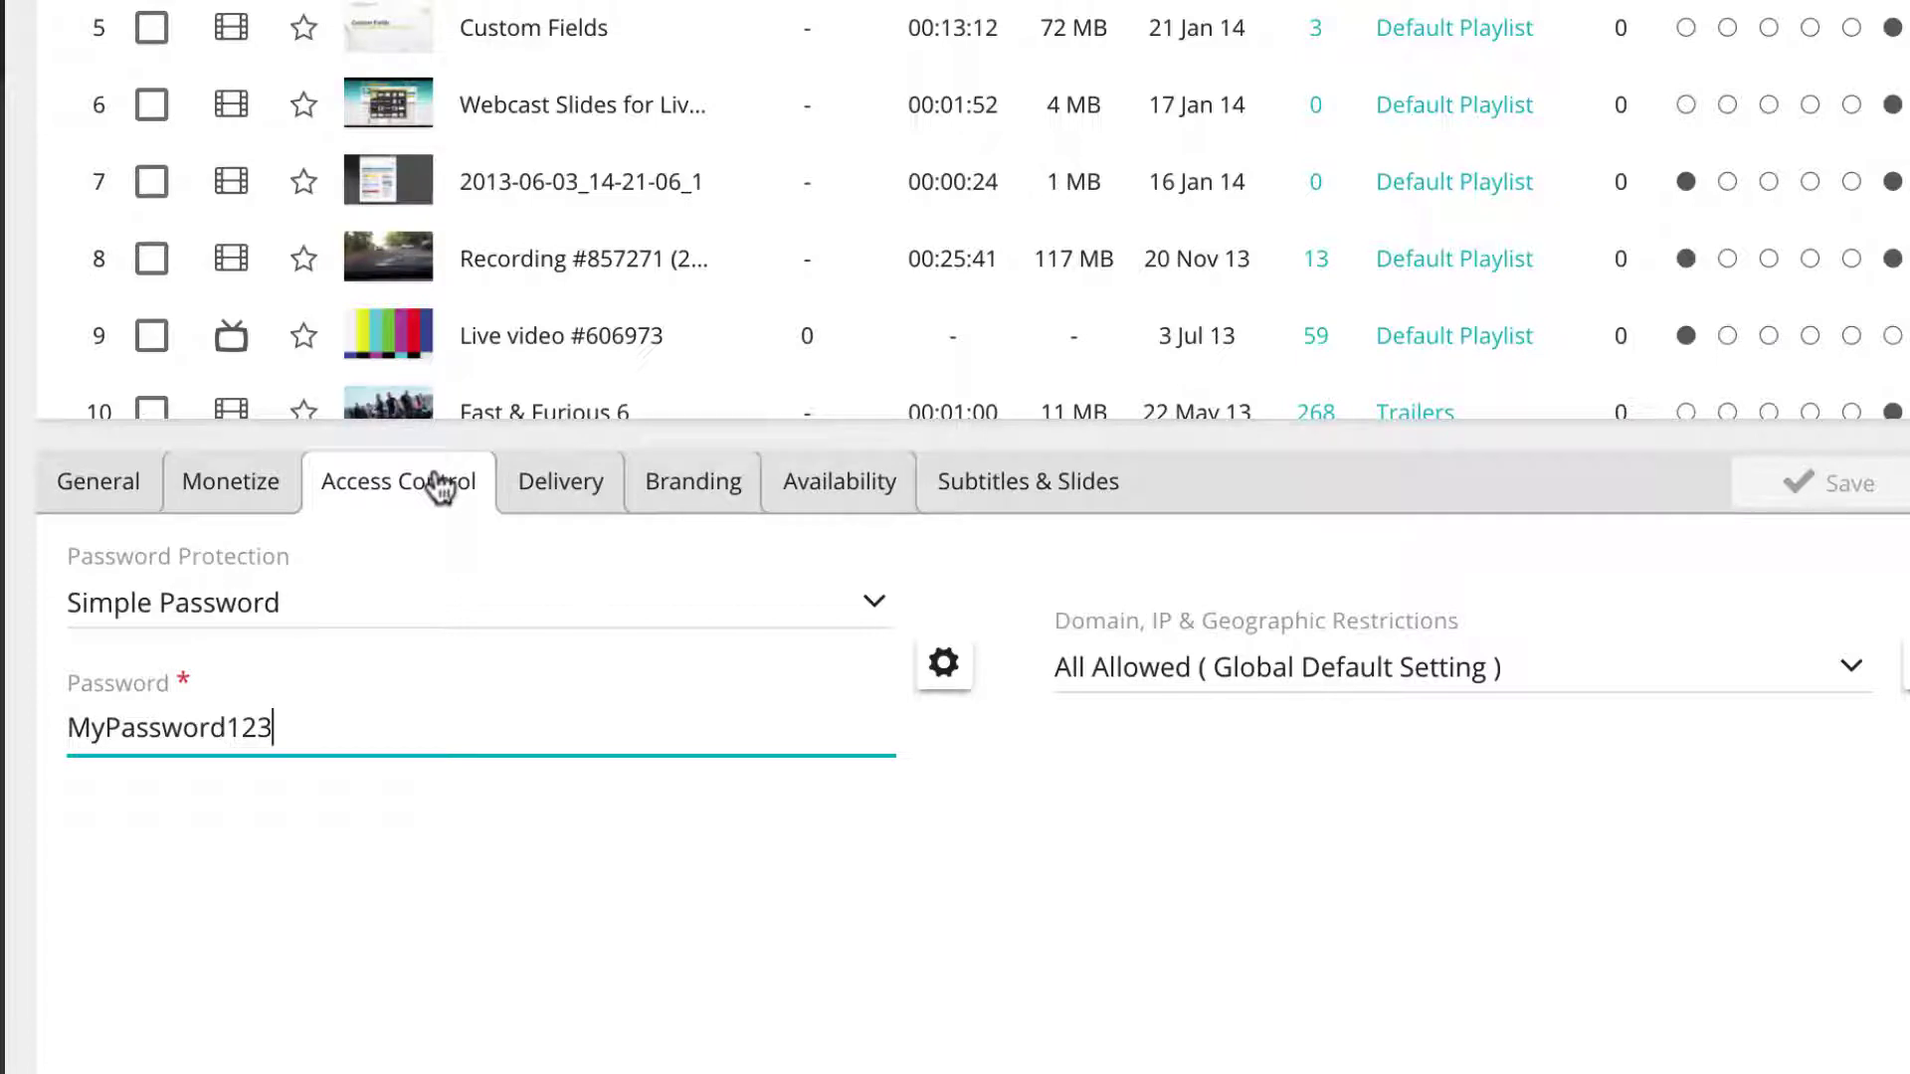
double_click(319, 716)
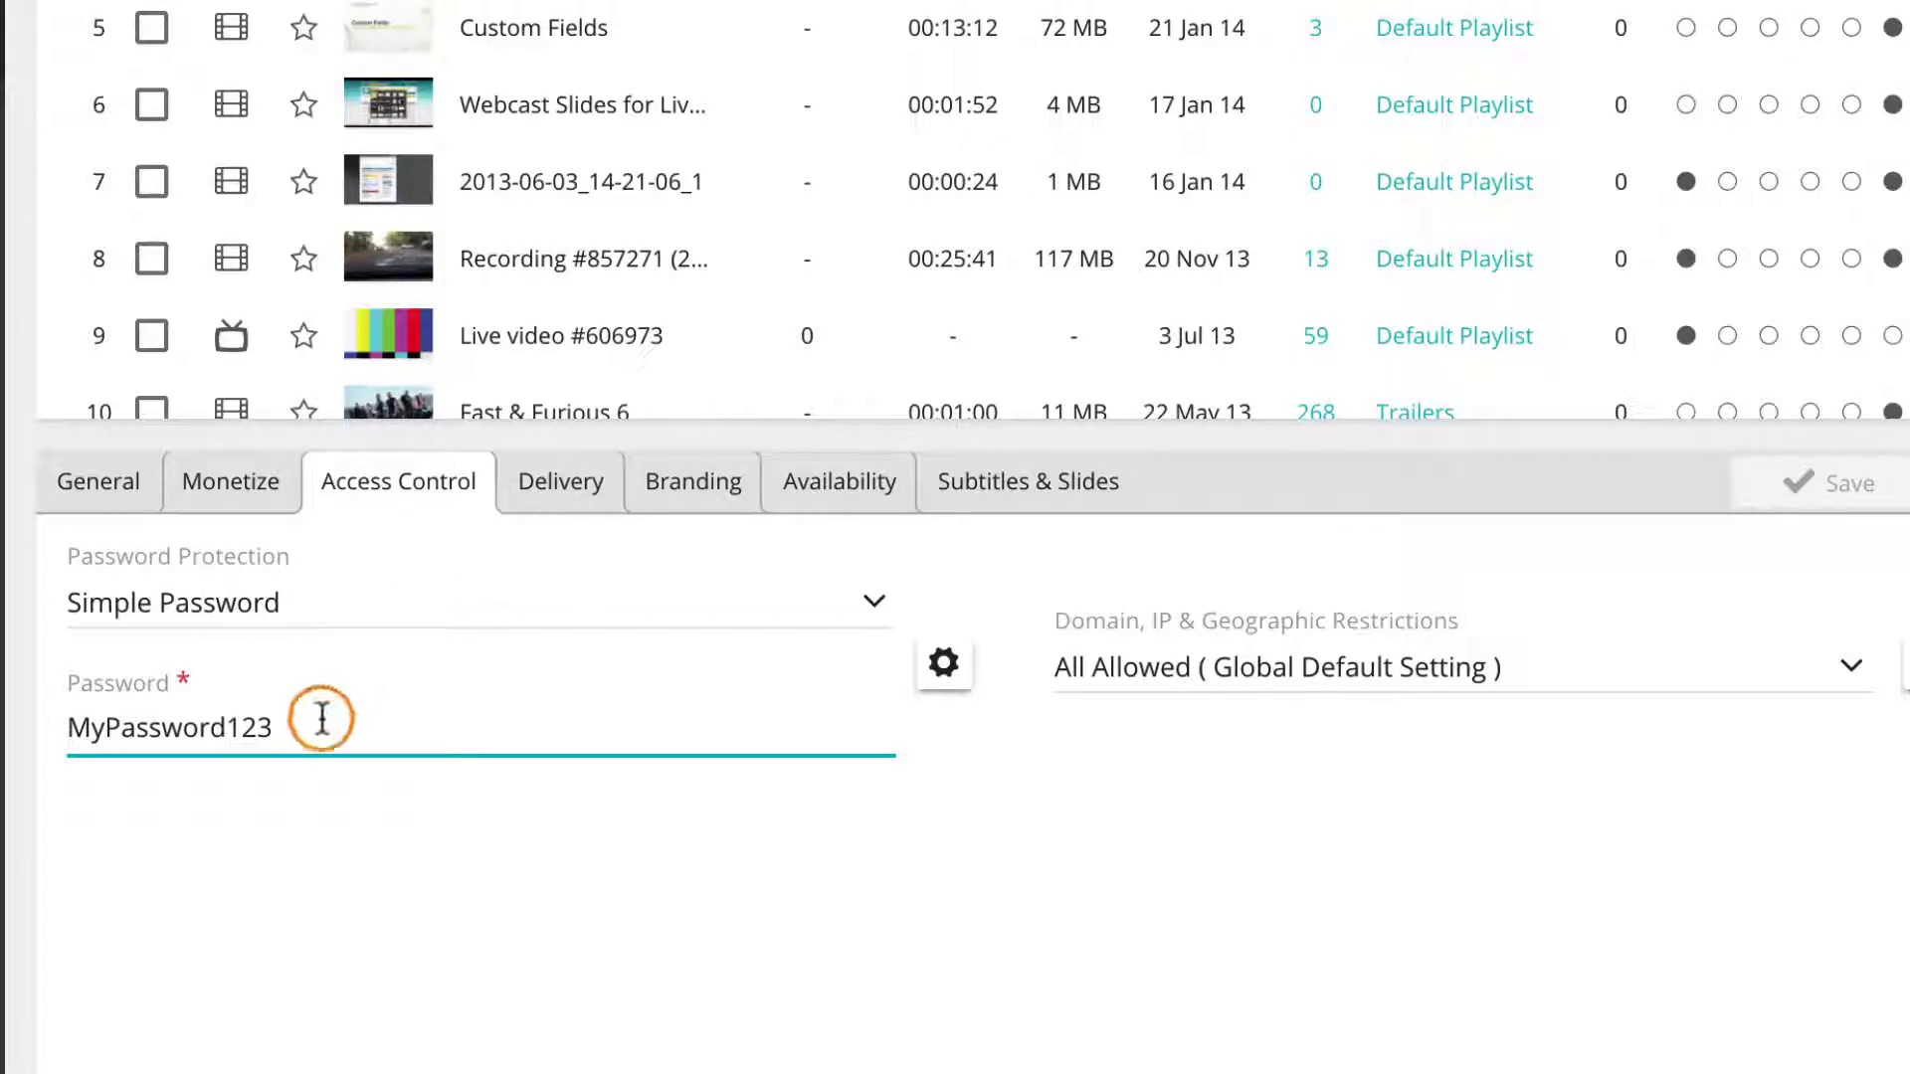
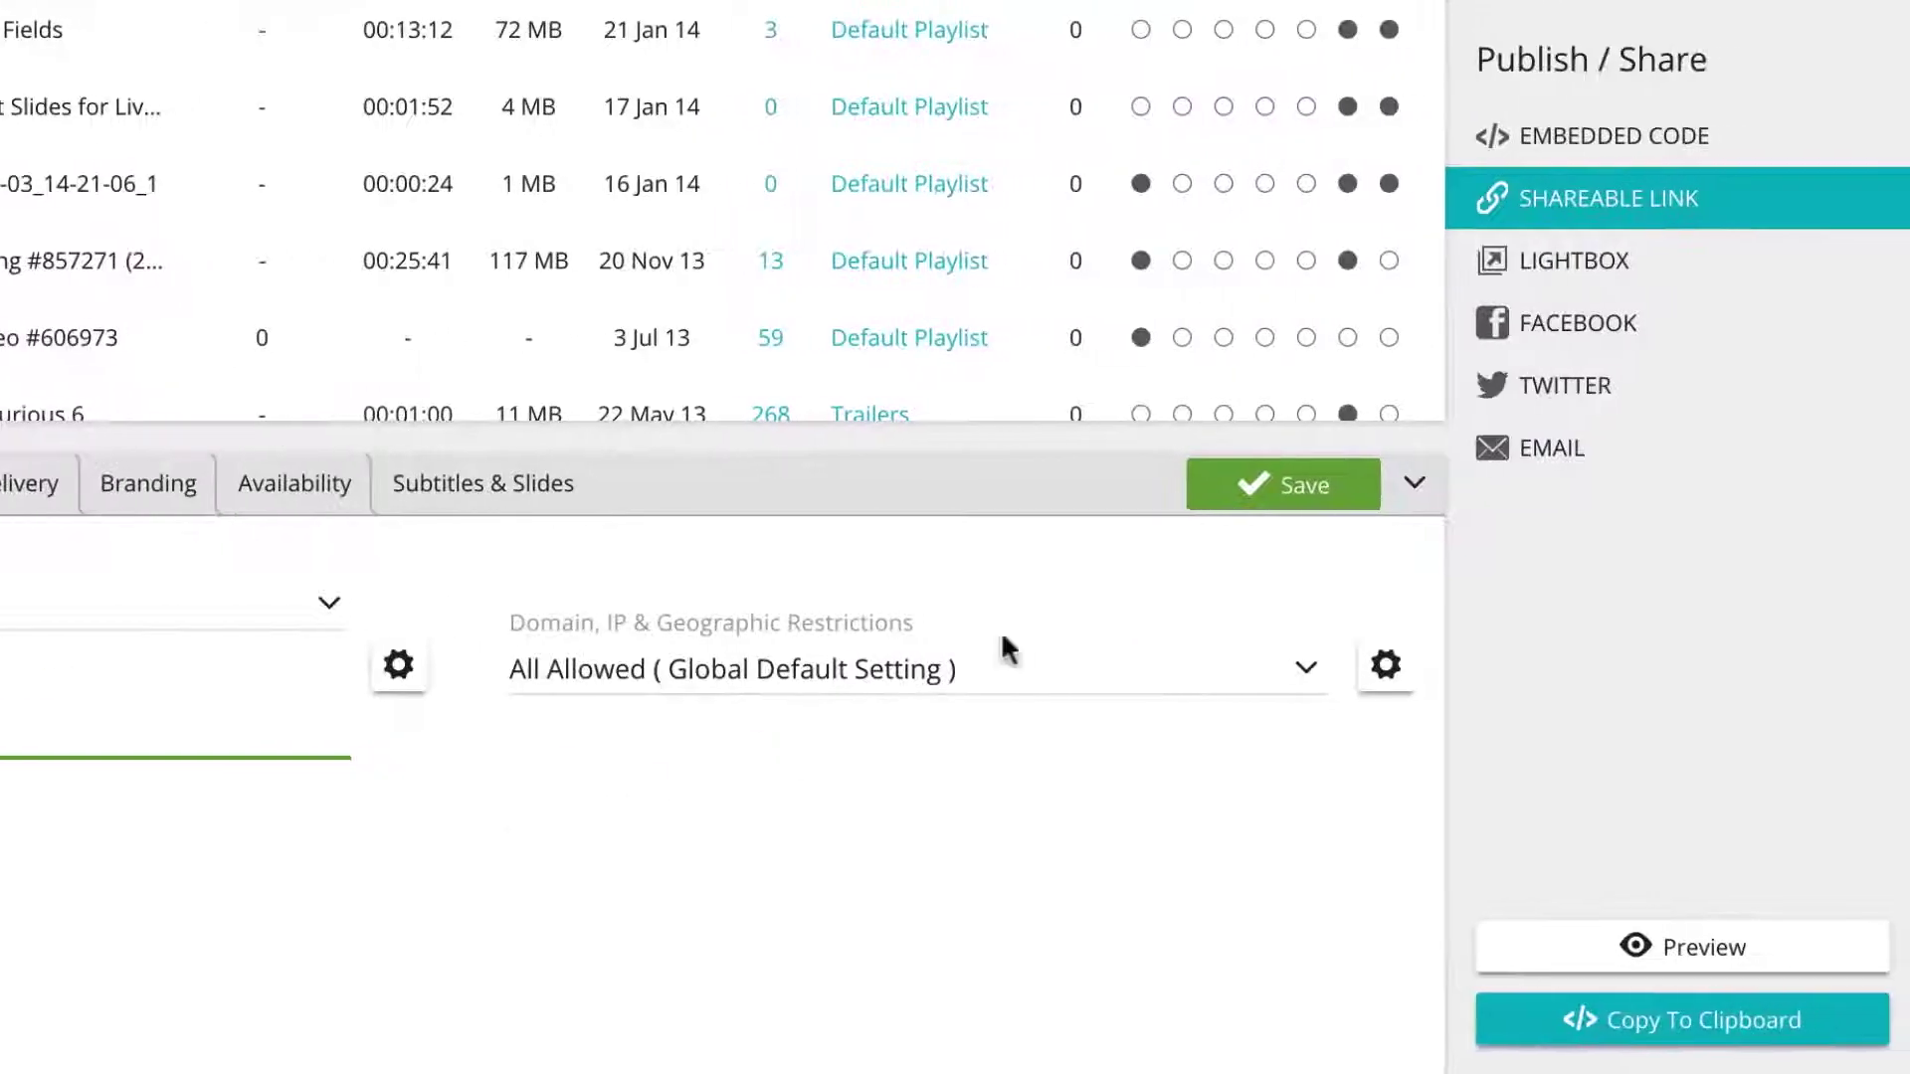
click(1276, 503)
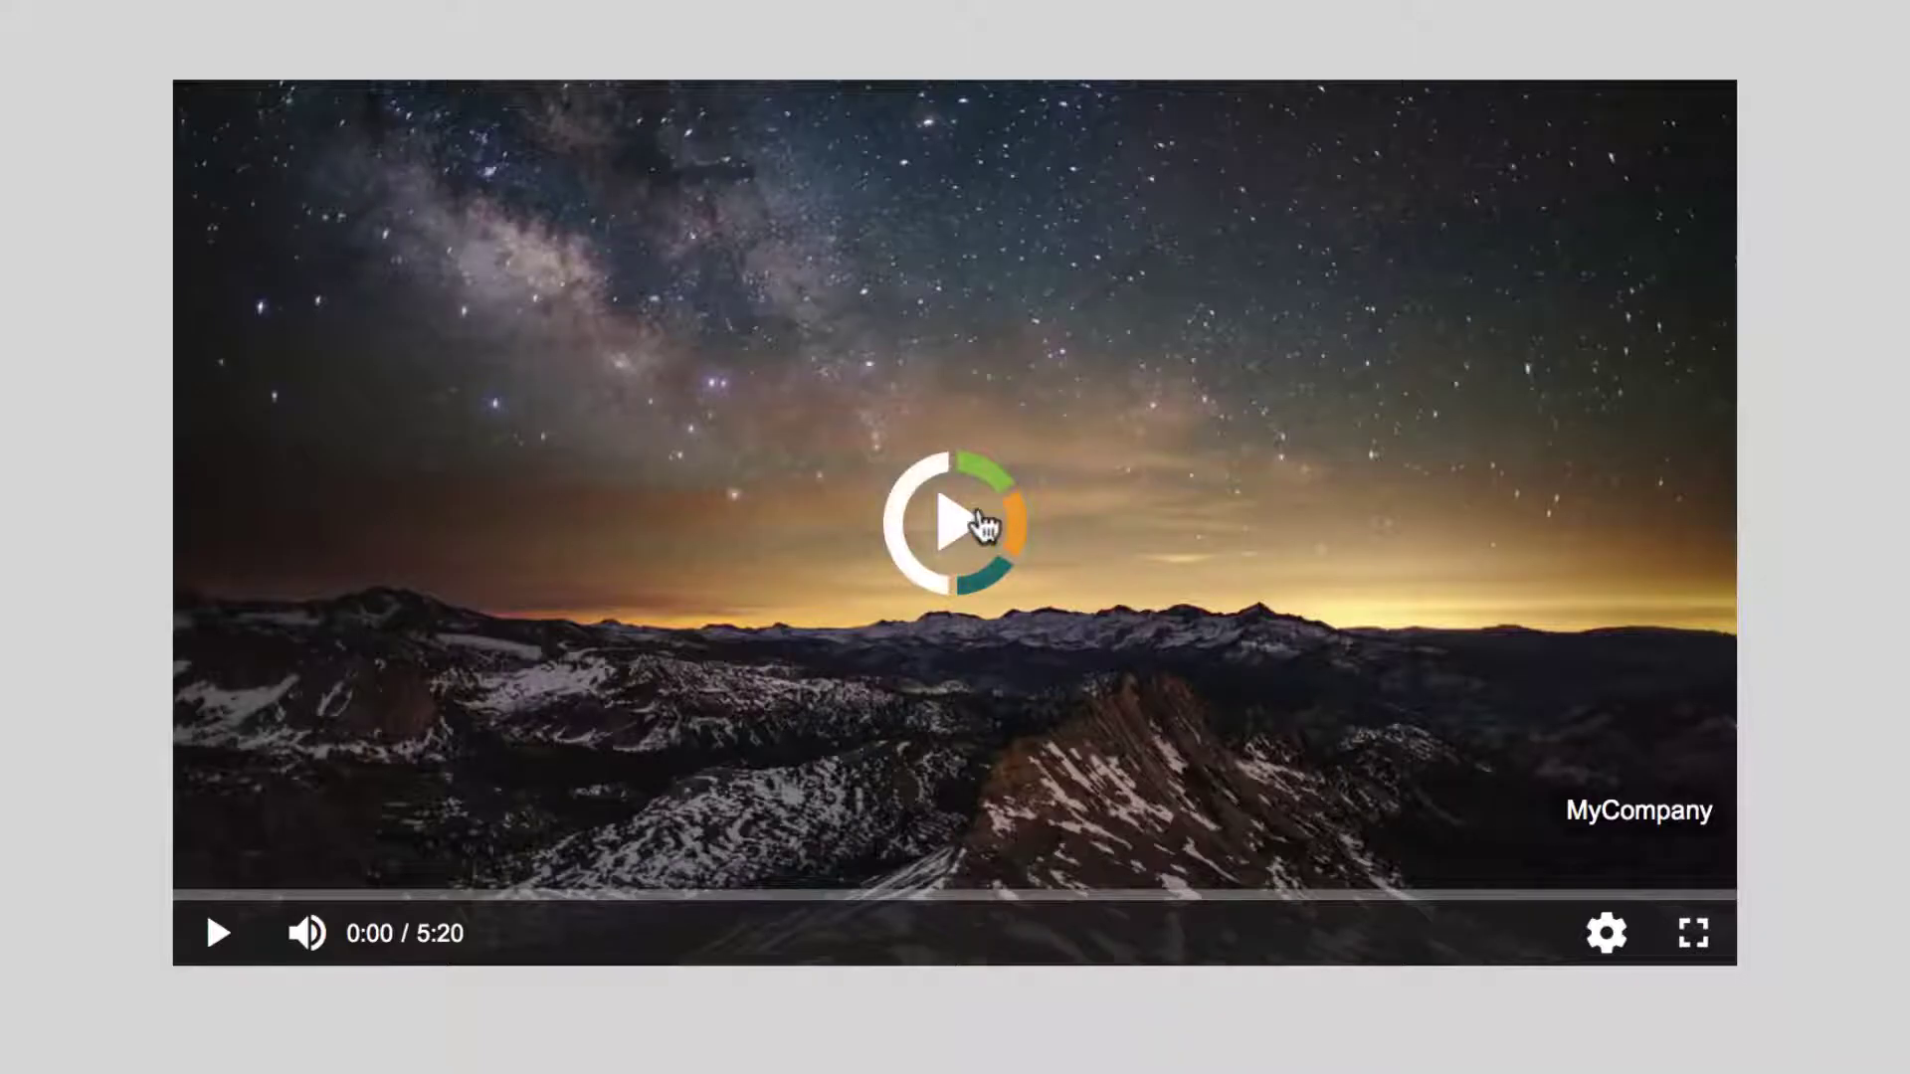
click(982, 525)
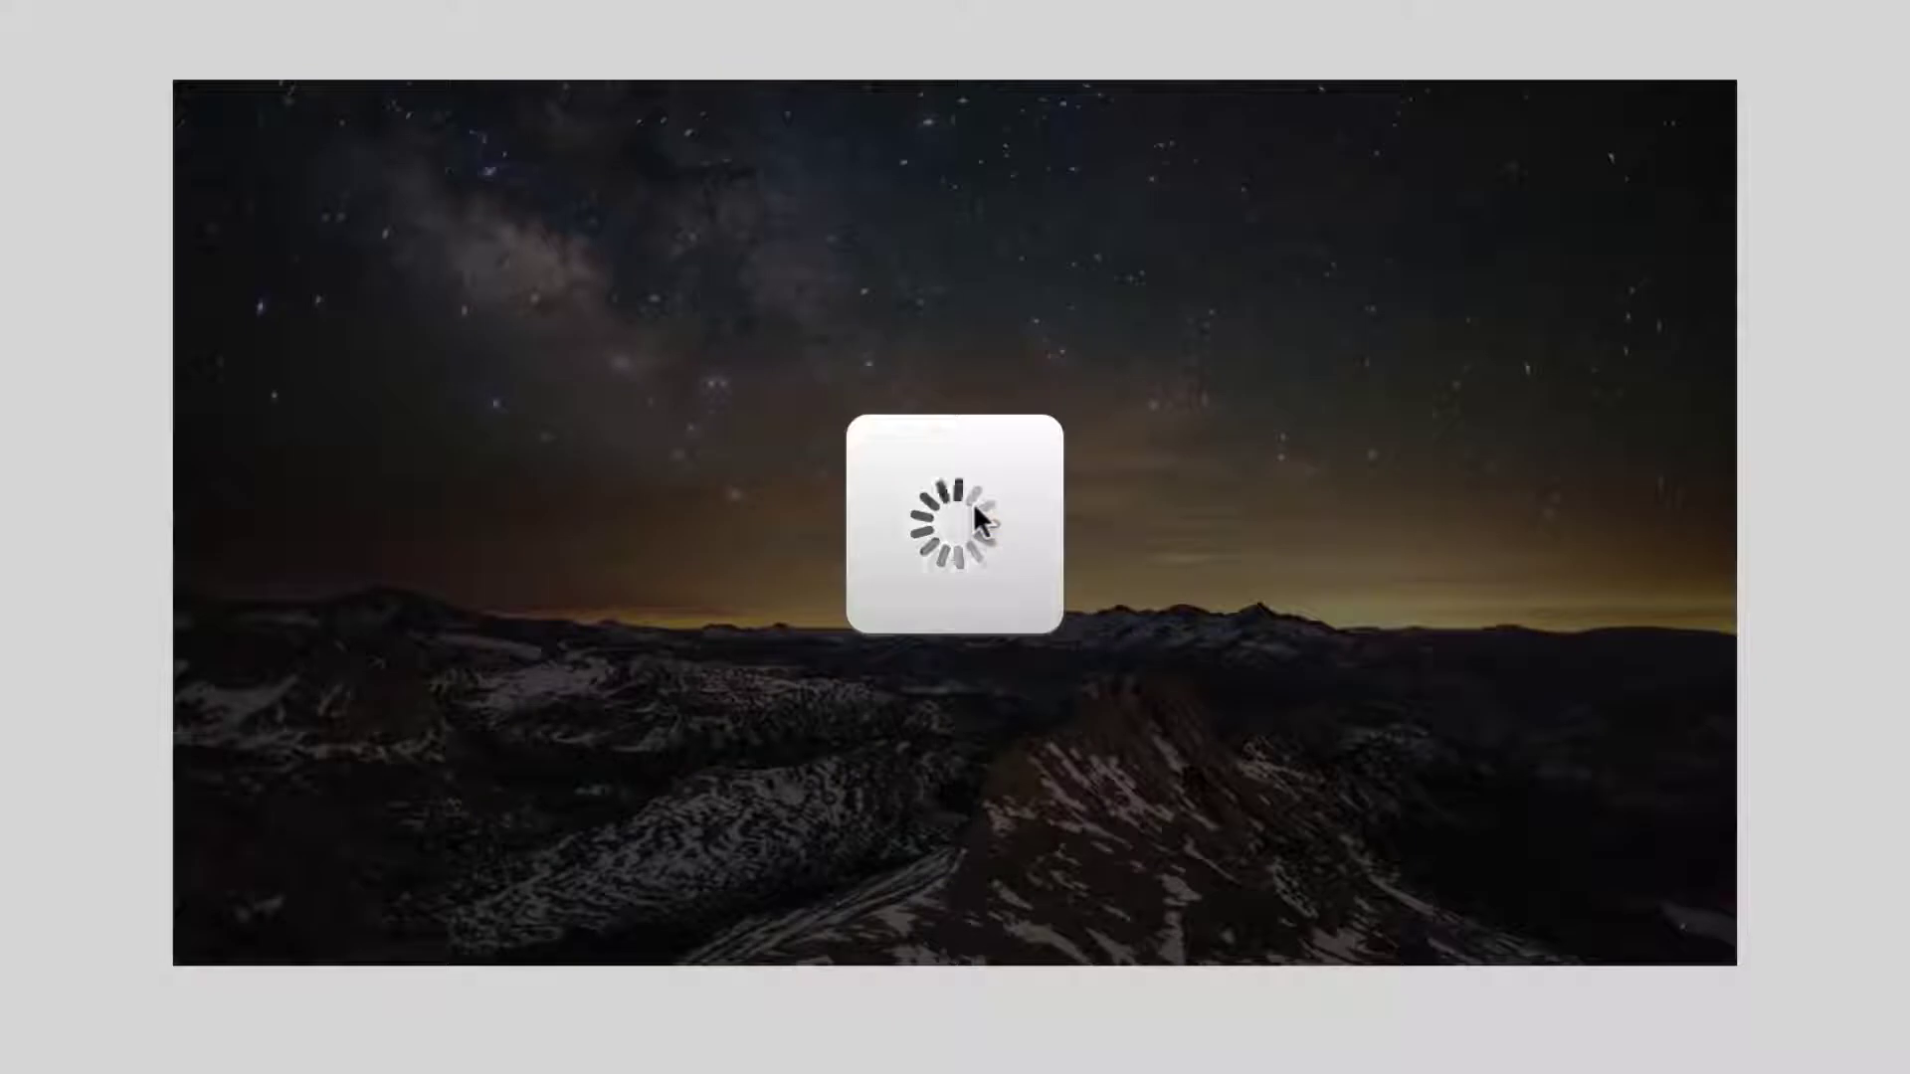
- Submit the old password in the ticket prompt and confirm it is denied
click(983, 538)
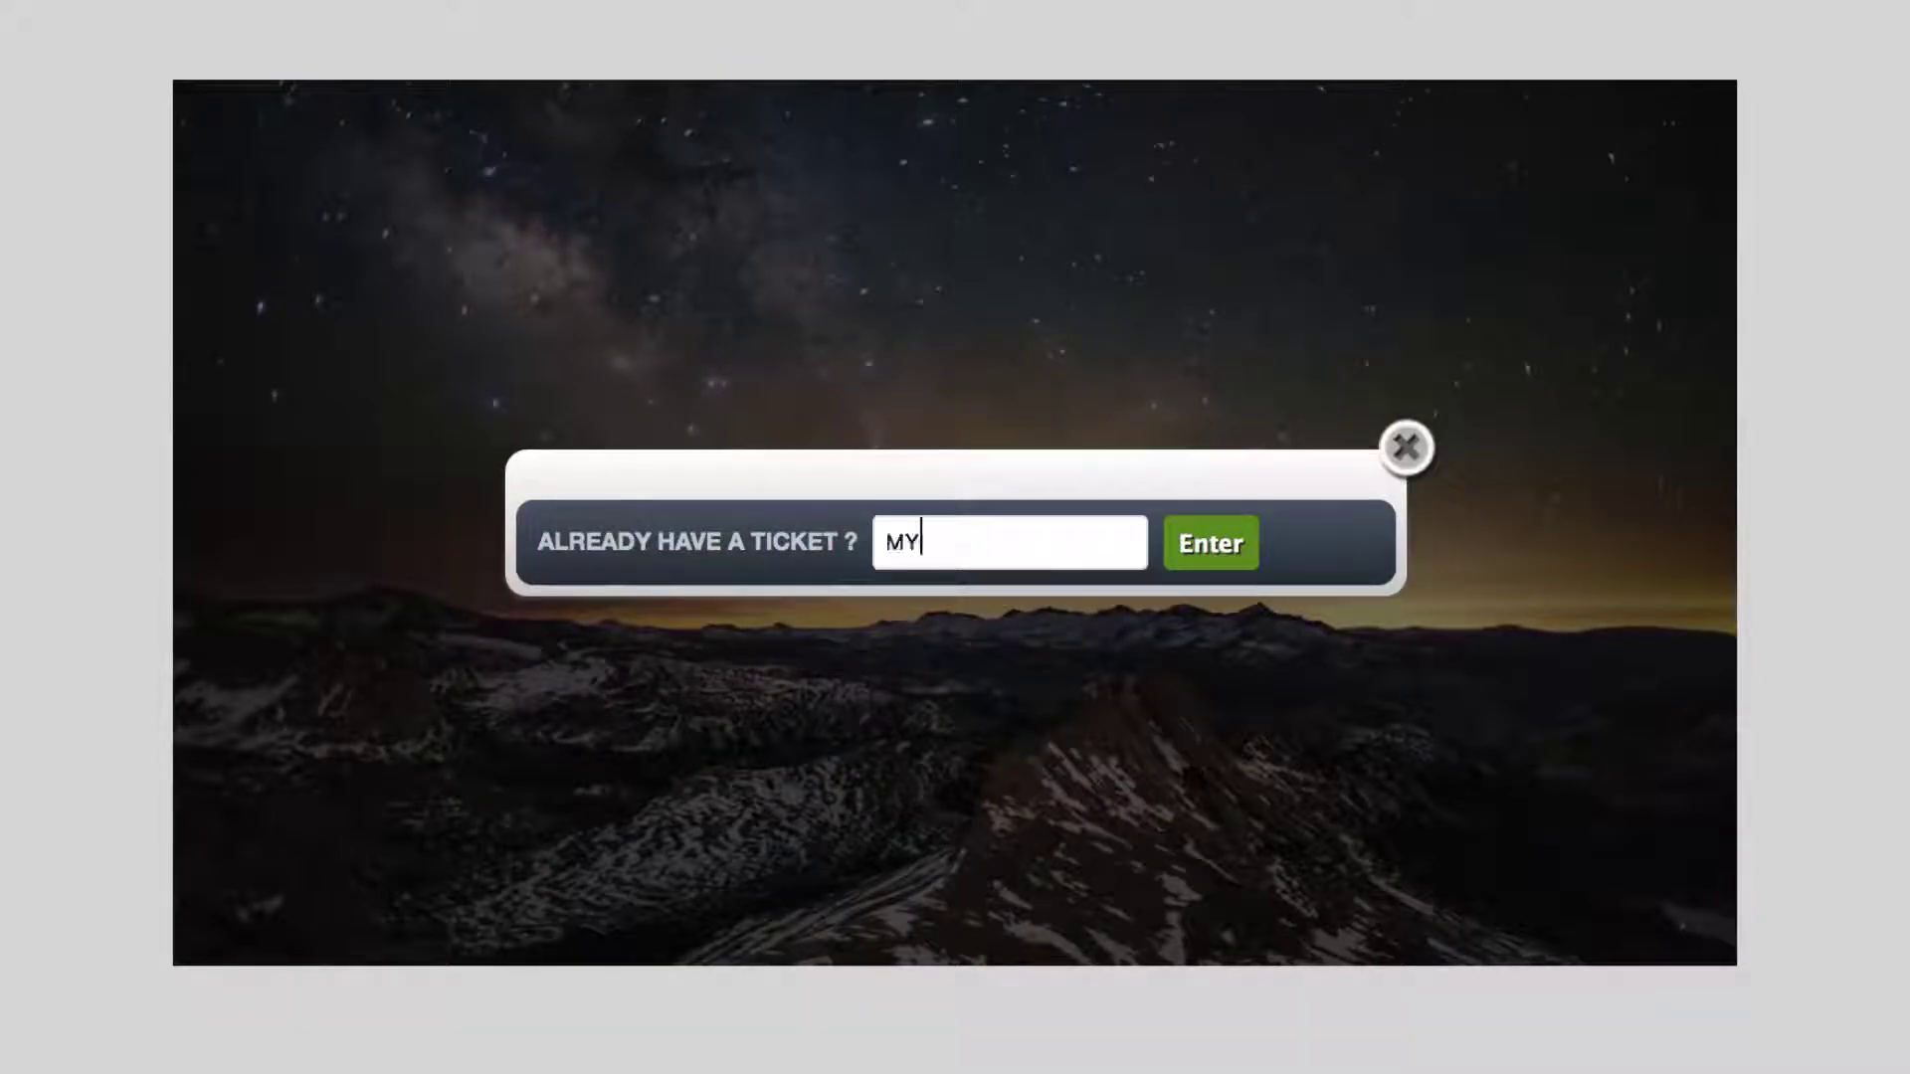
click(1219, 542)
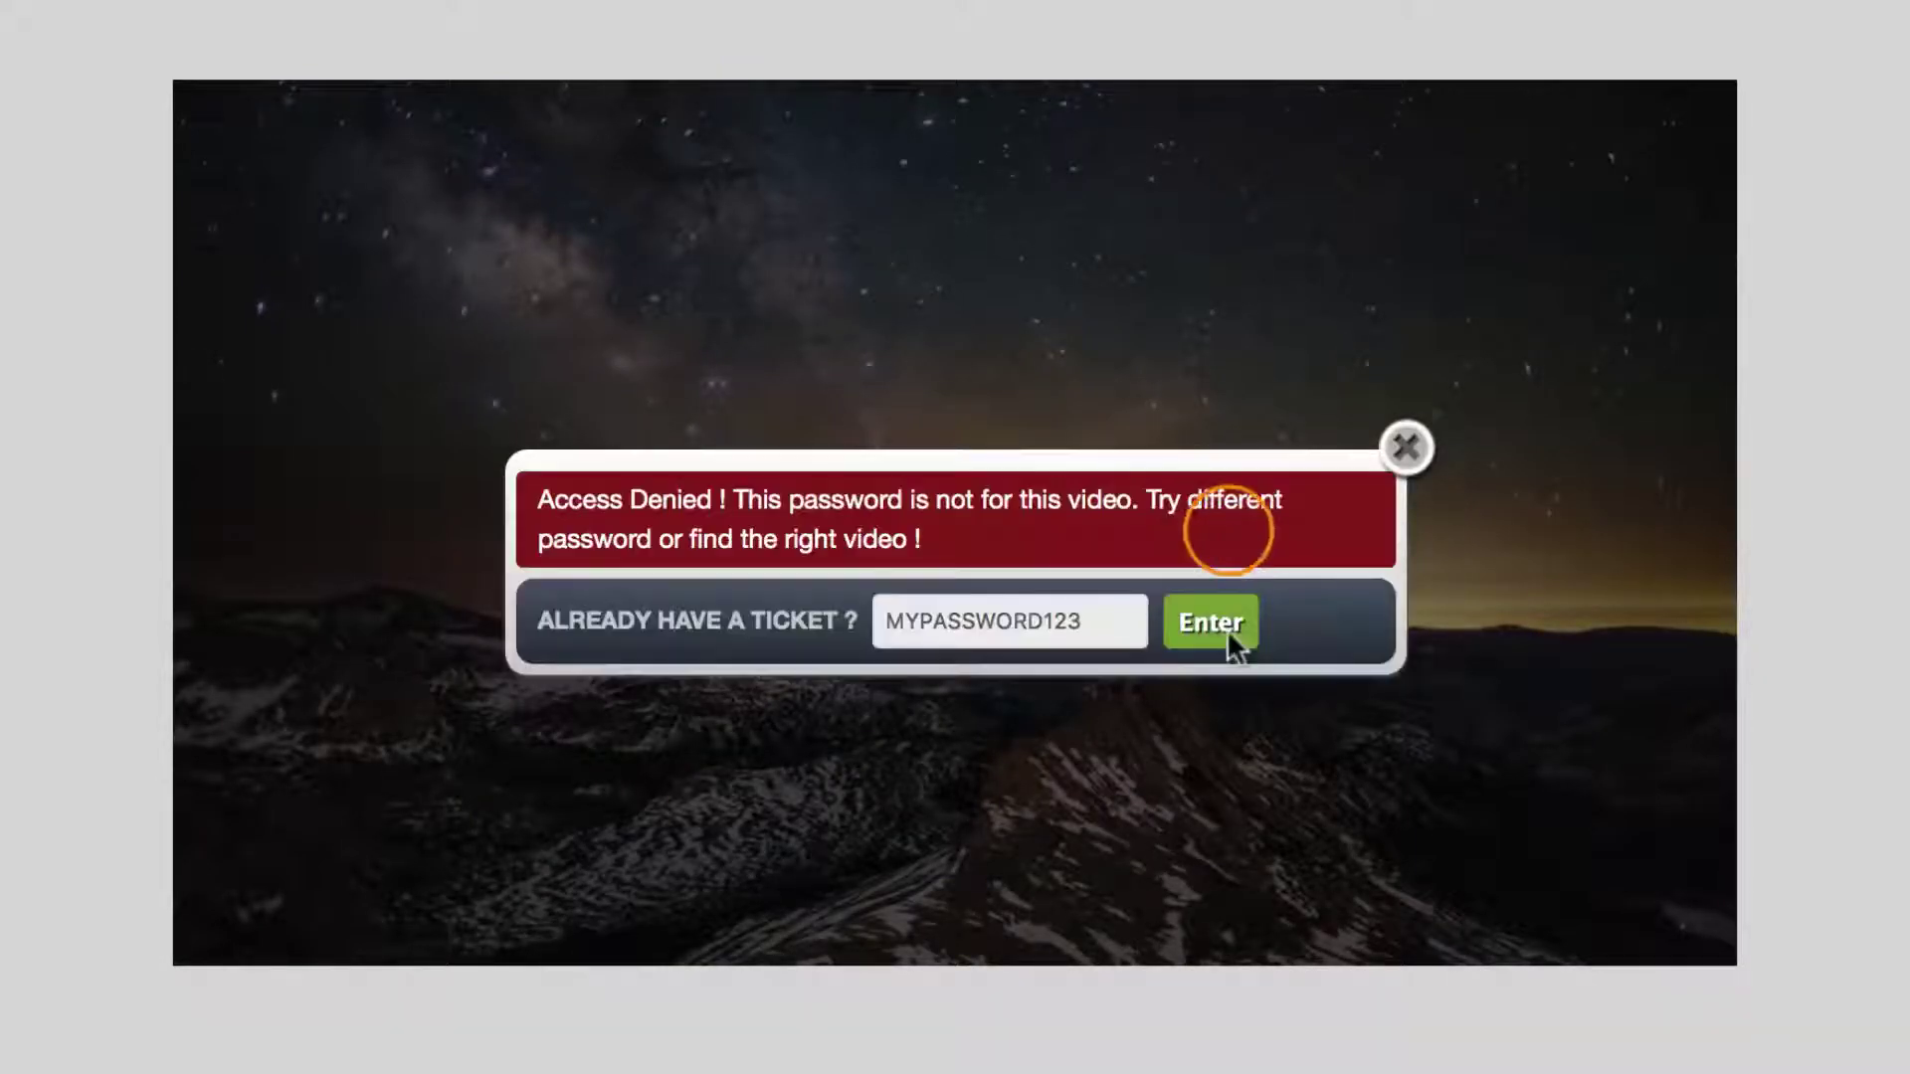
- Unlock Yosemite with the new password and skip playback ahead to 0:49
drag(1091, 622, 880, 622)
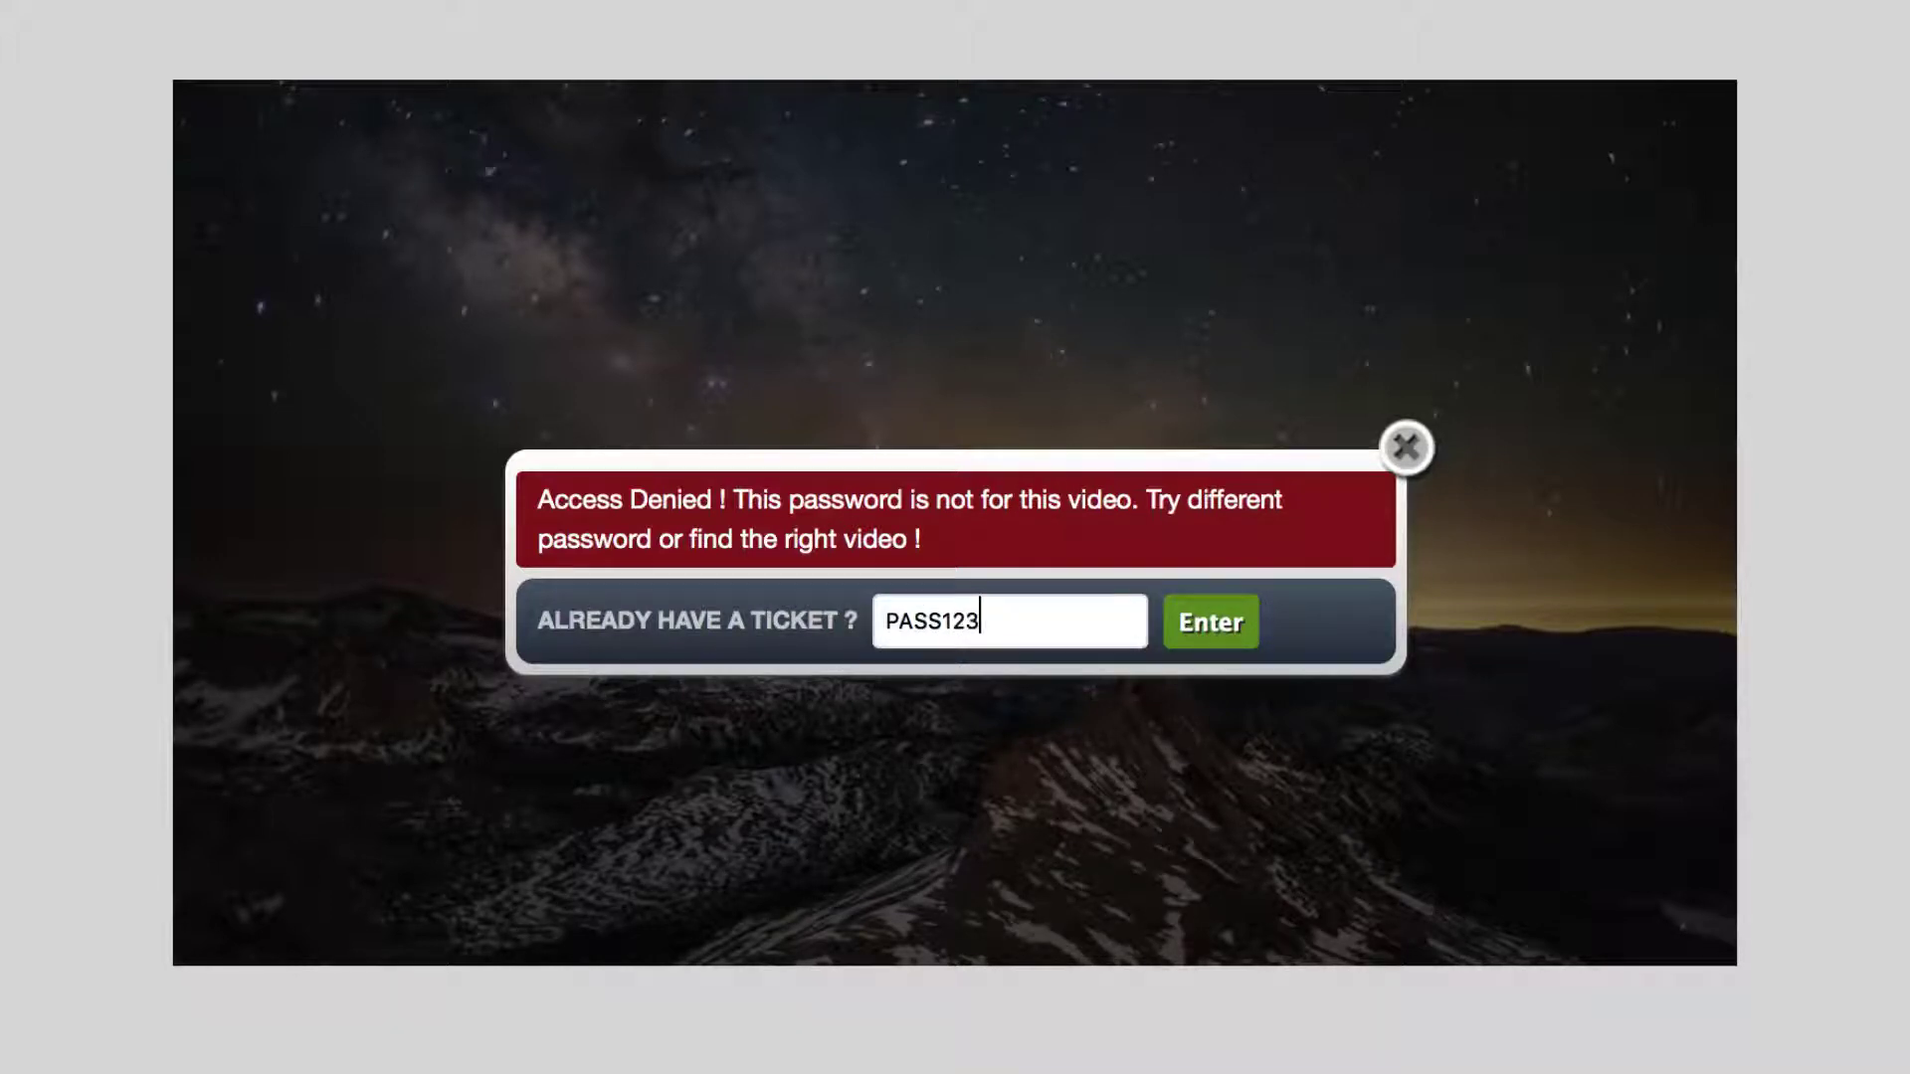
click(1223, 637)
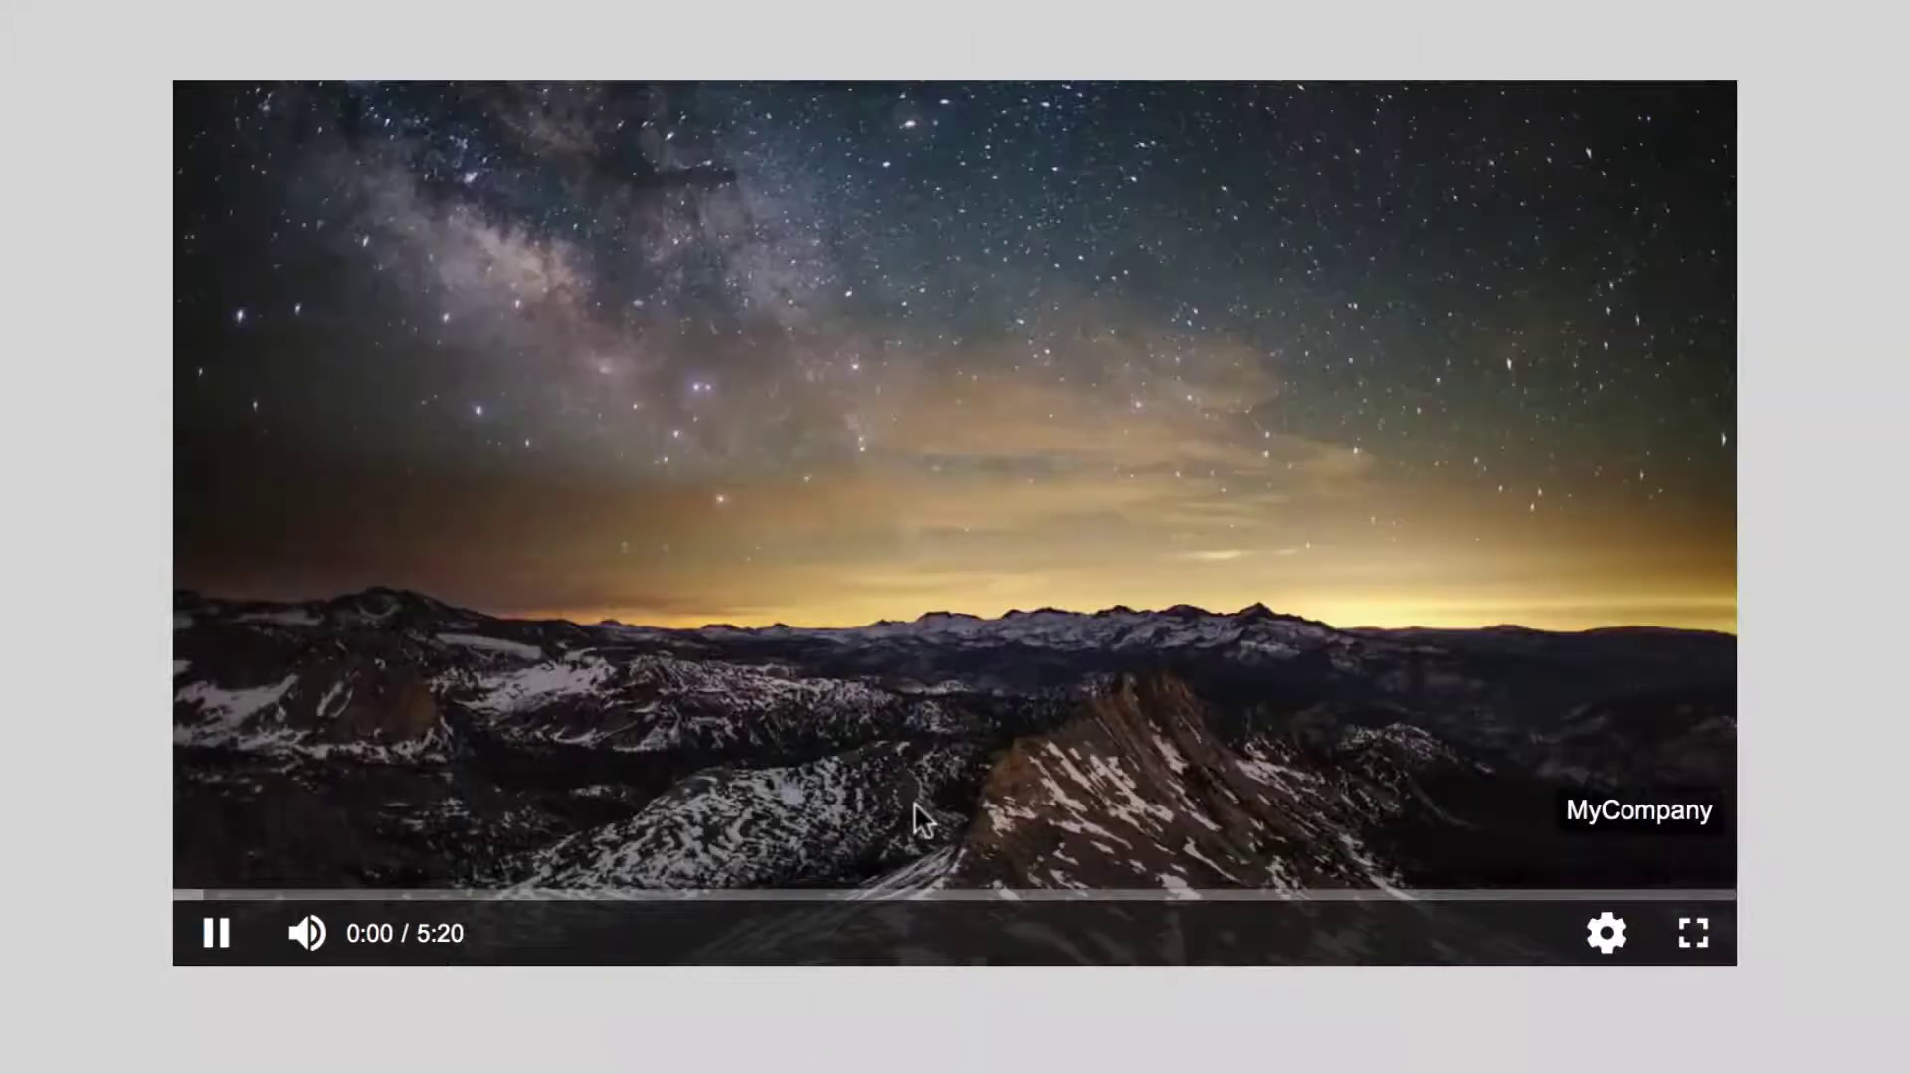
click(412, 868)
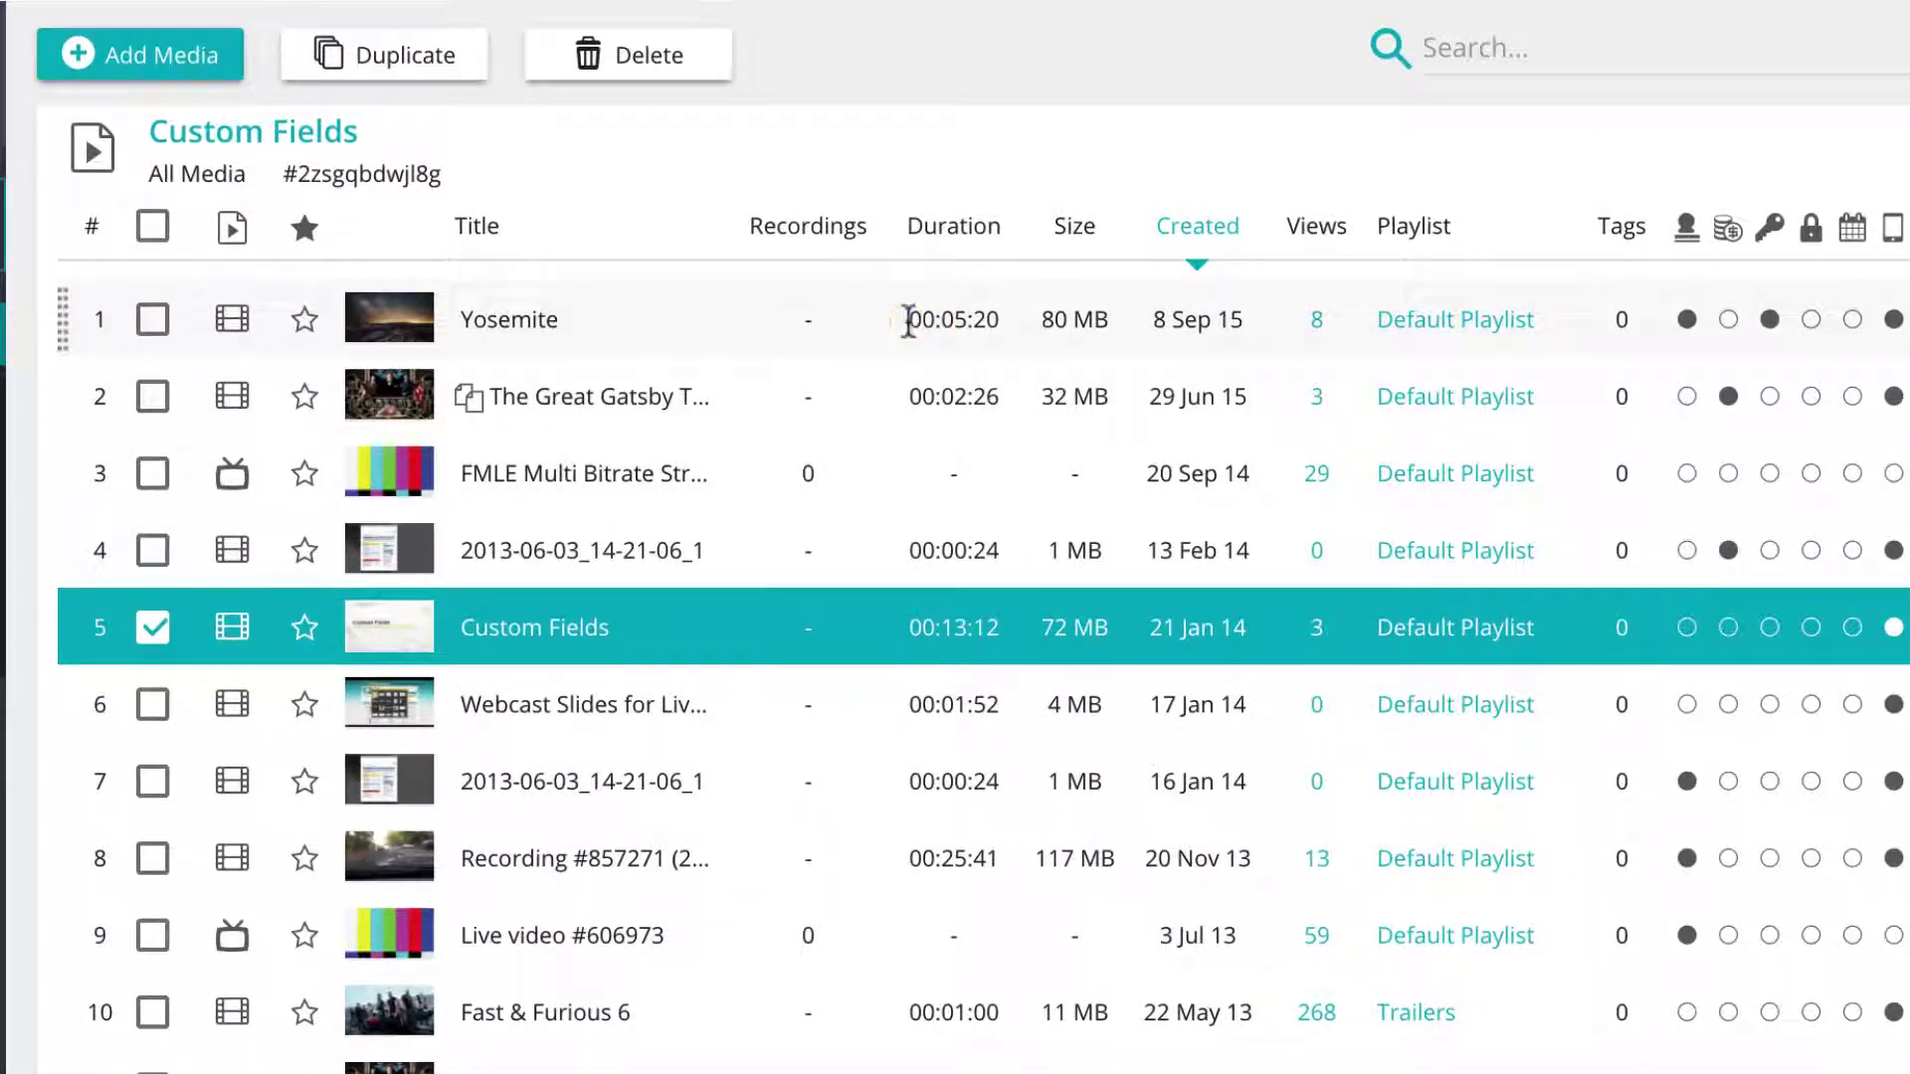
- Switch Yosemite's password protection back to Access without password and save it
click(909, 293)
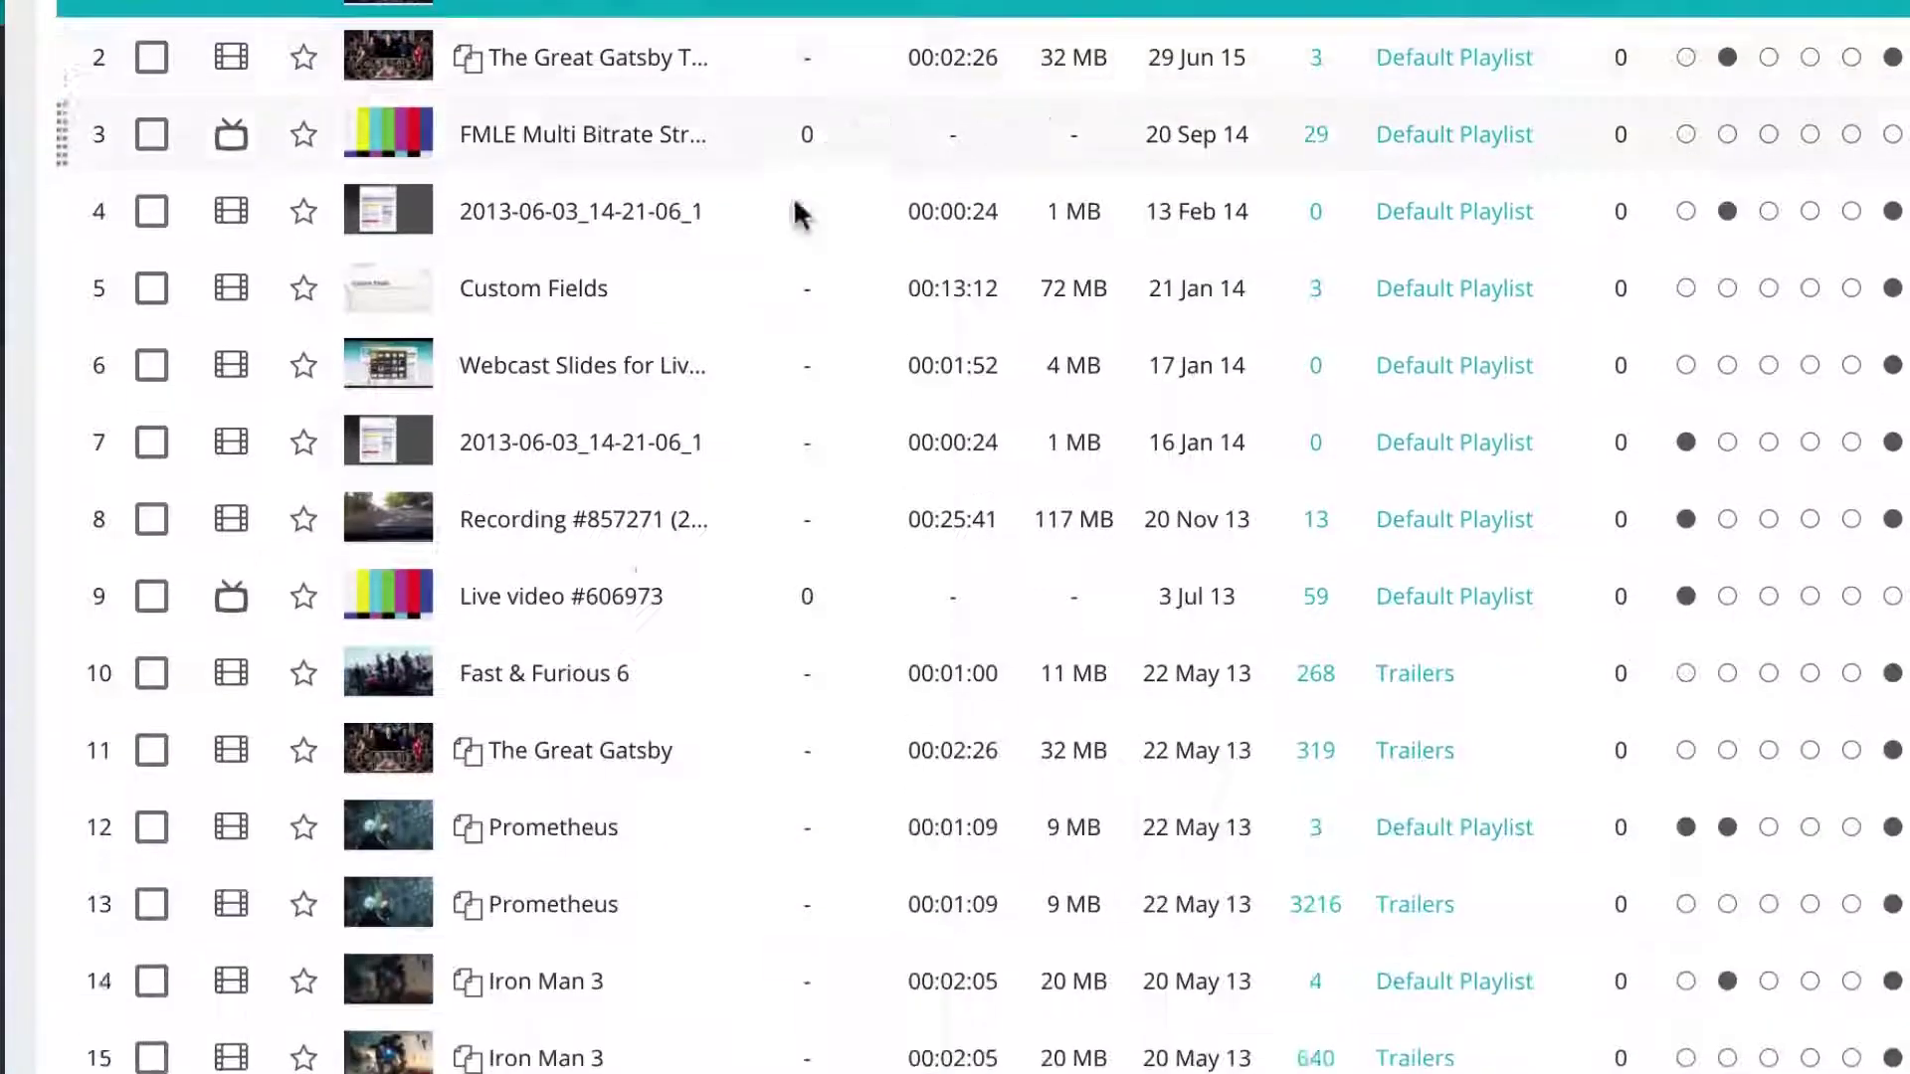
click(413, 1054)
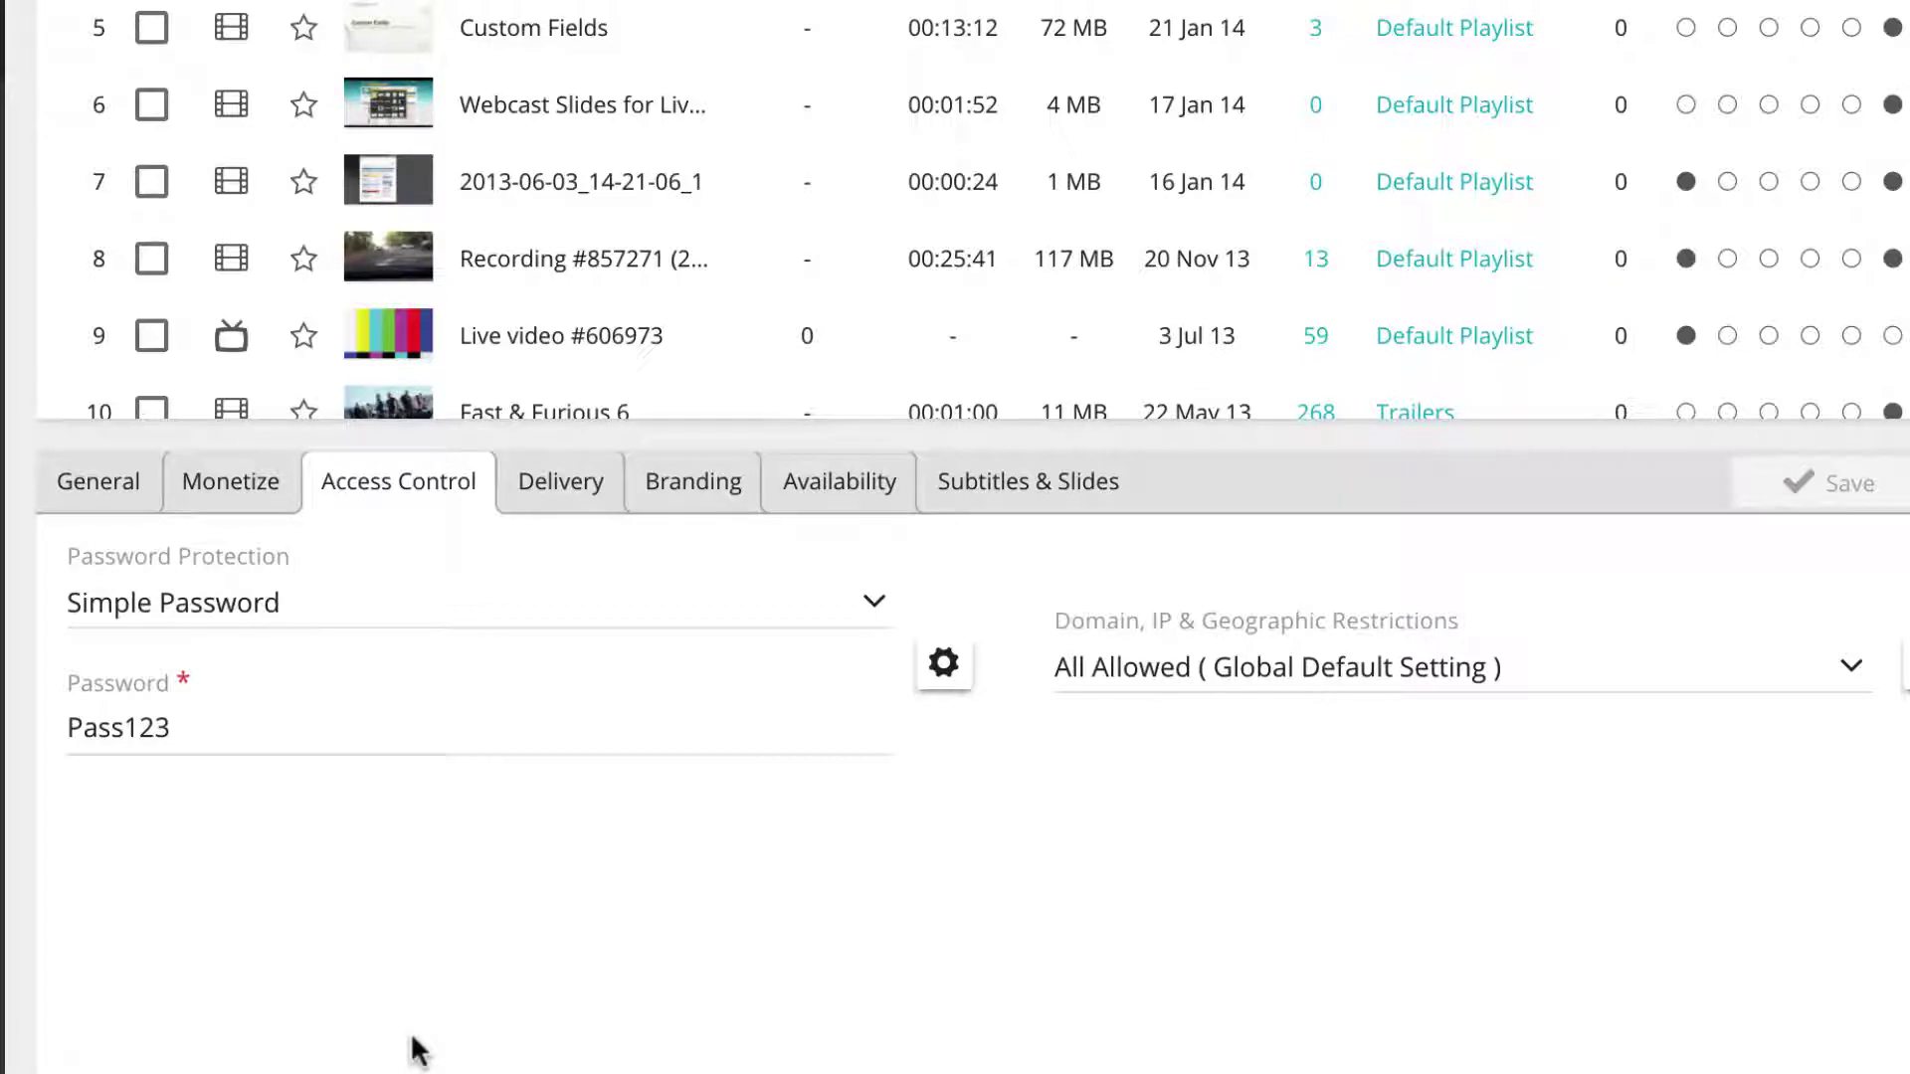
click(434, 610)
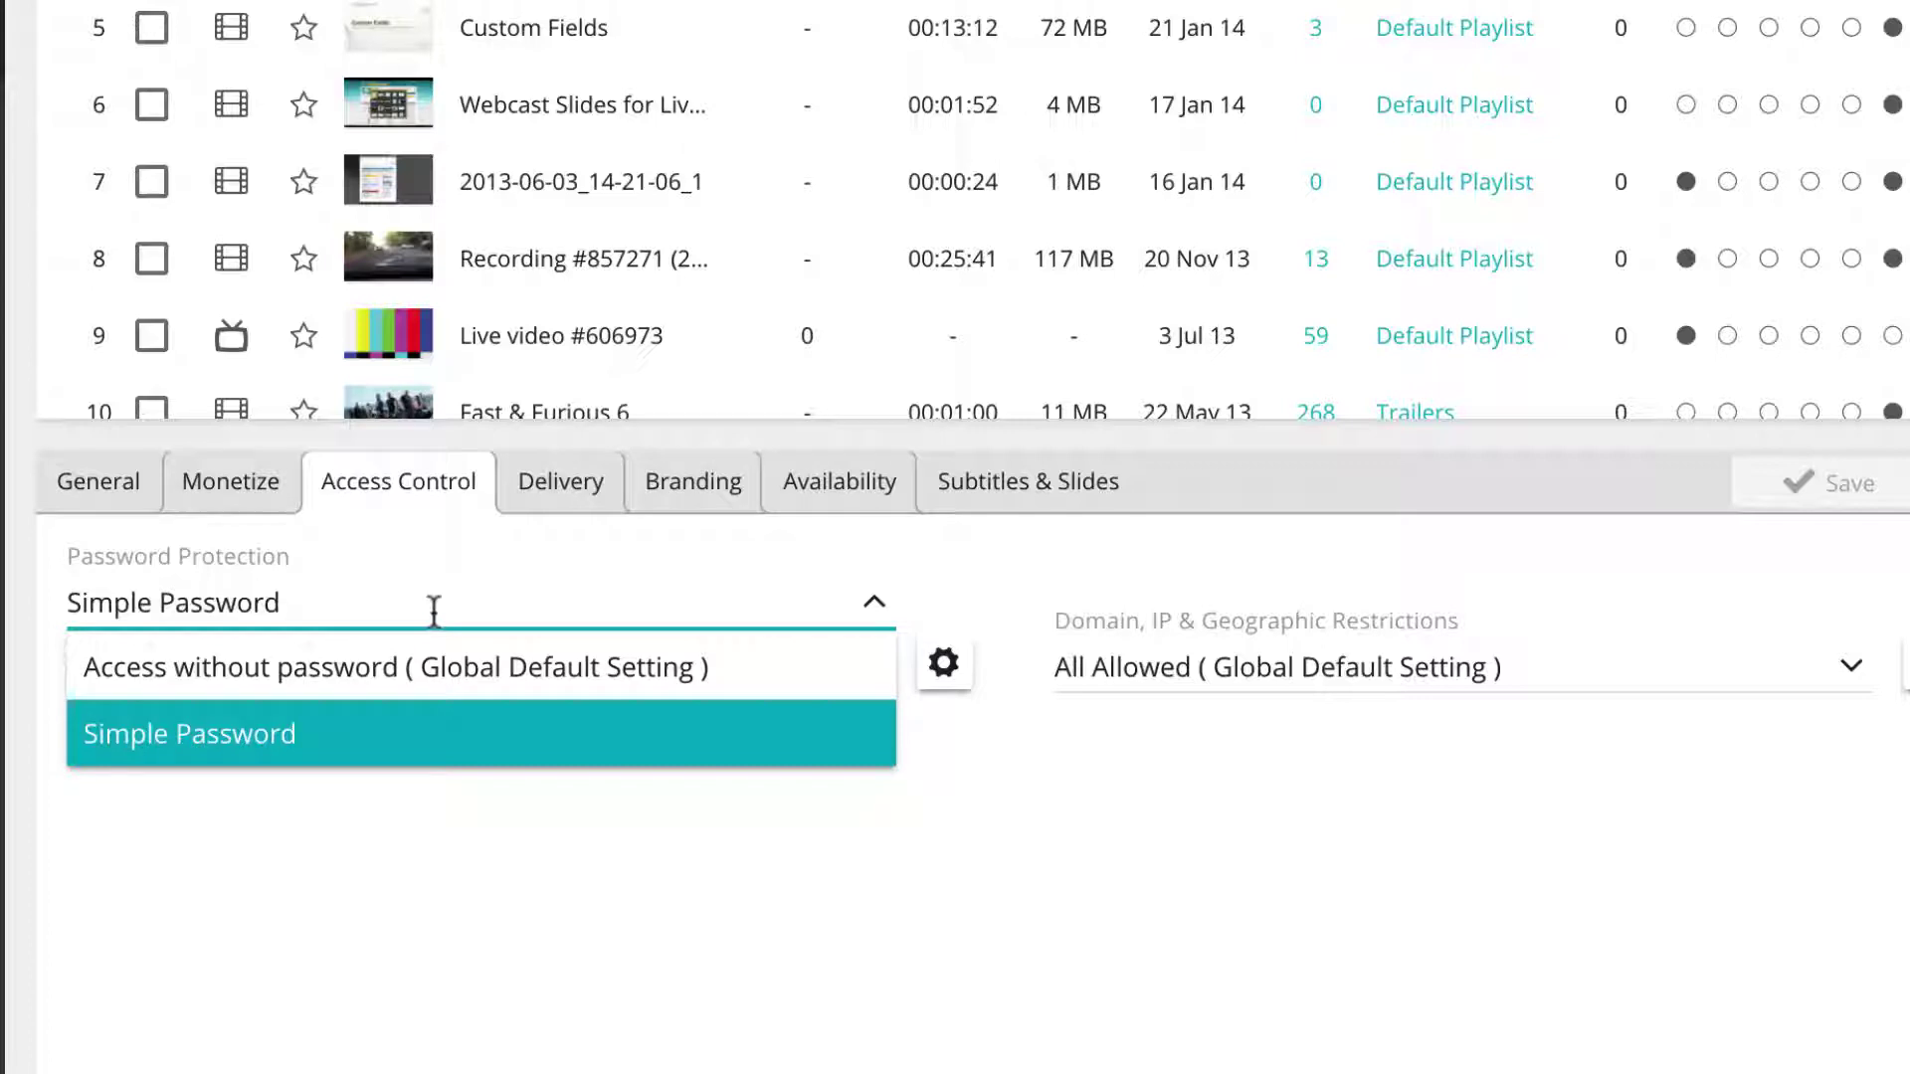
click(434, 668)
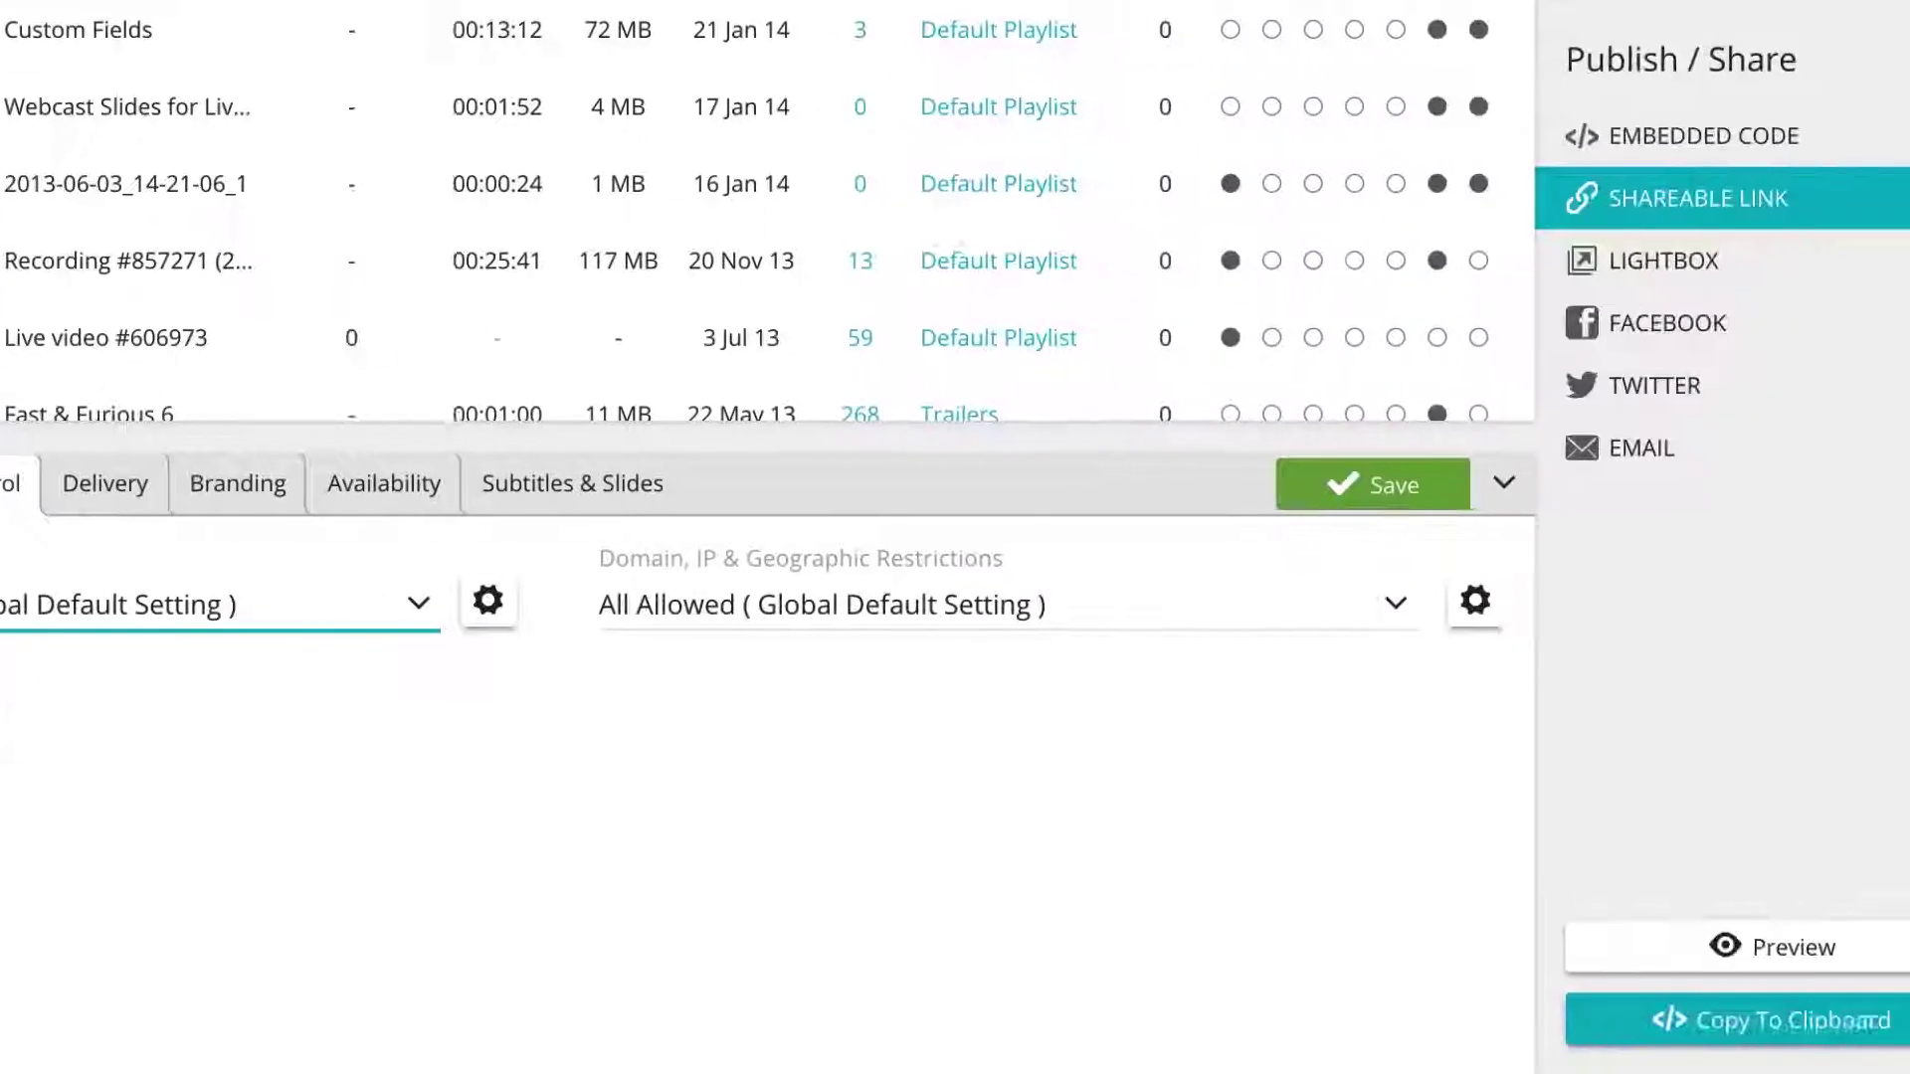
click(1248, 487)
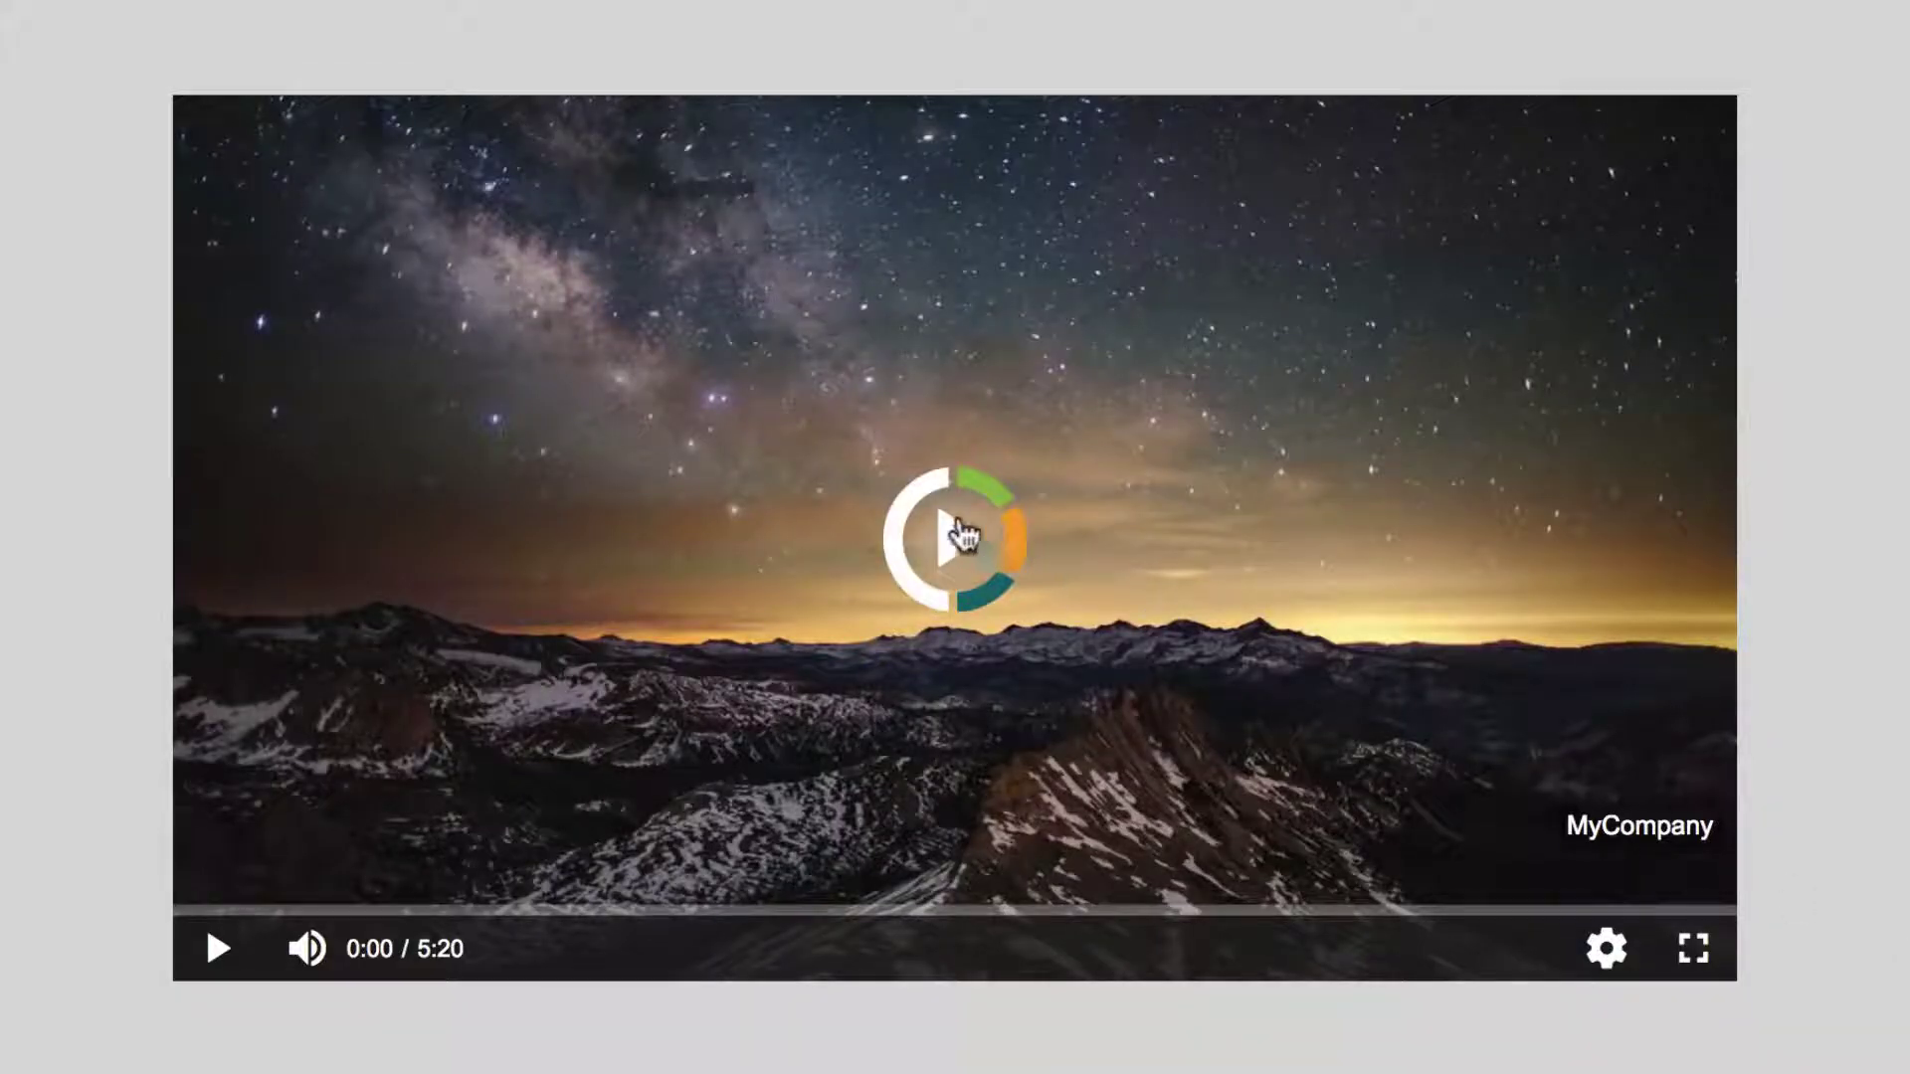
- Play the Yosemite preview and jump ahead to 1:59
click(958, 515)
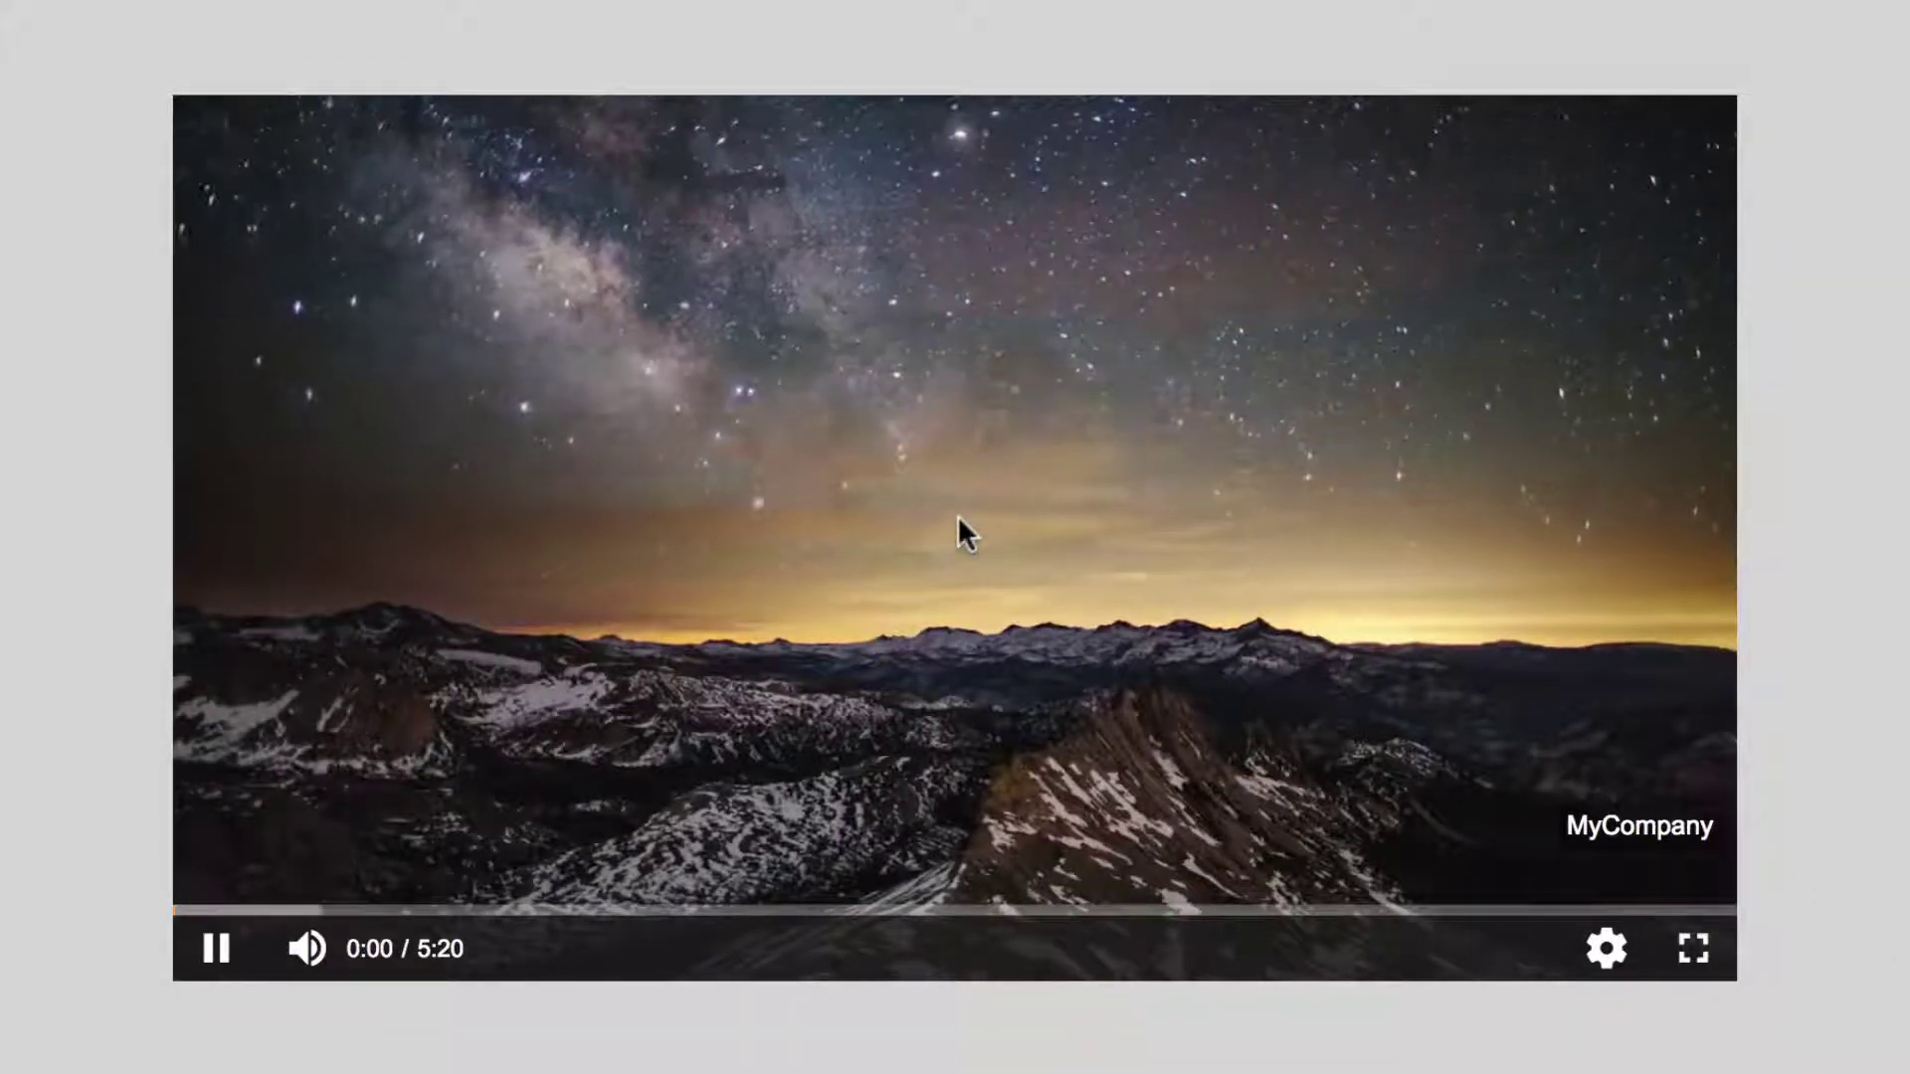
click(756, 913)
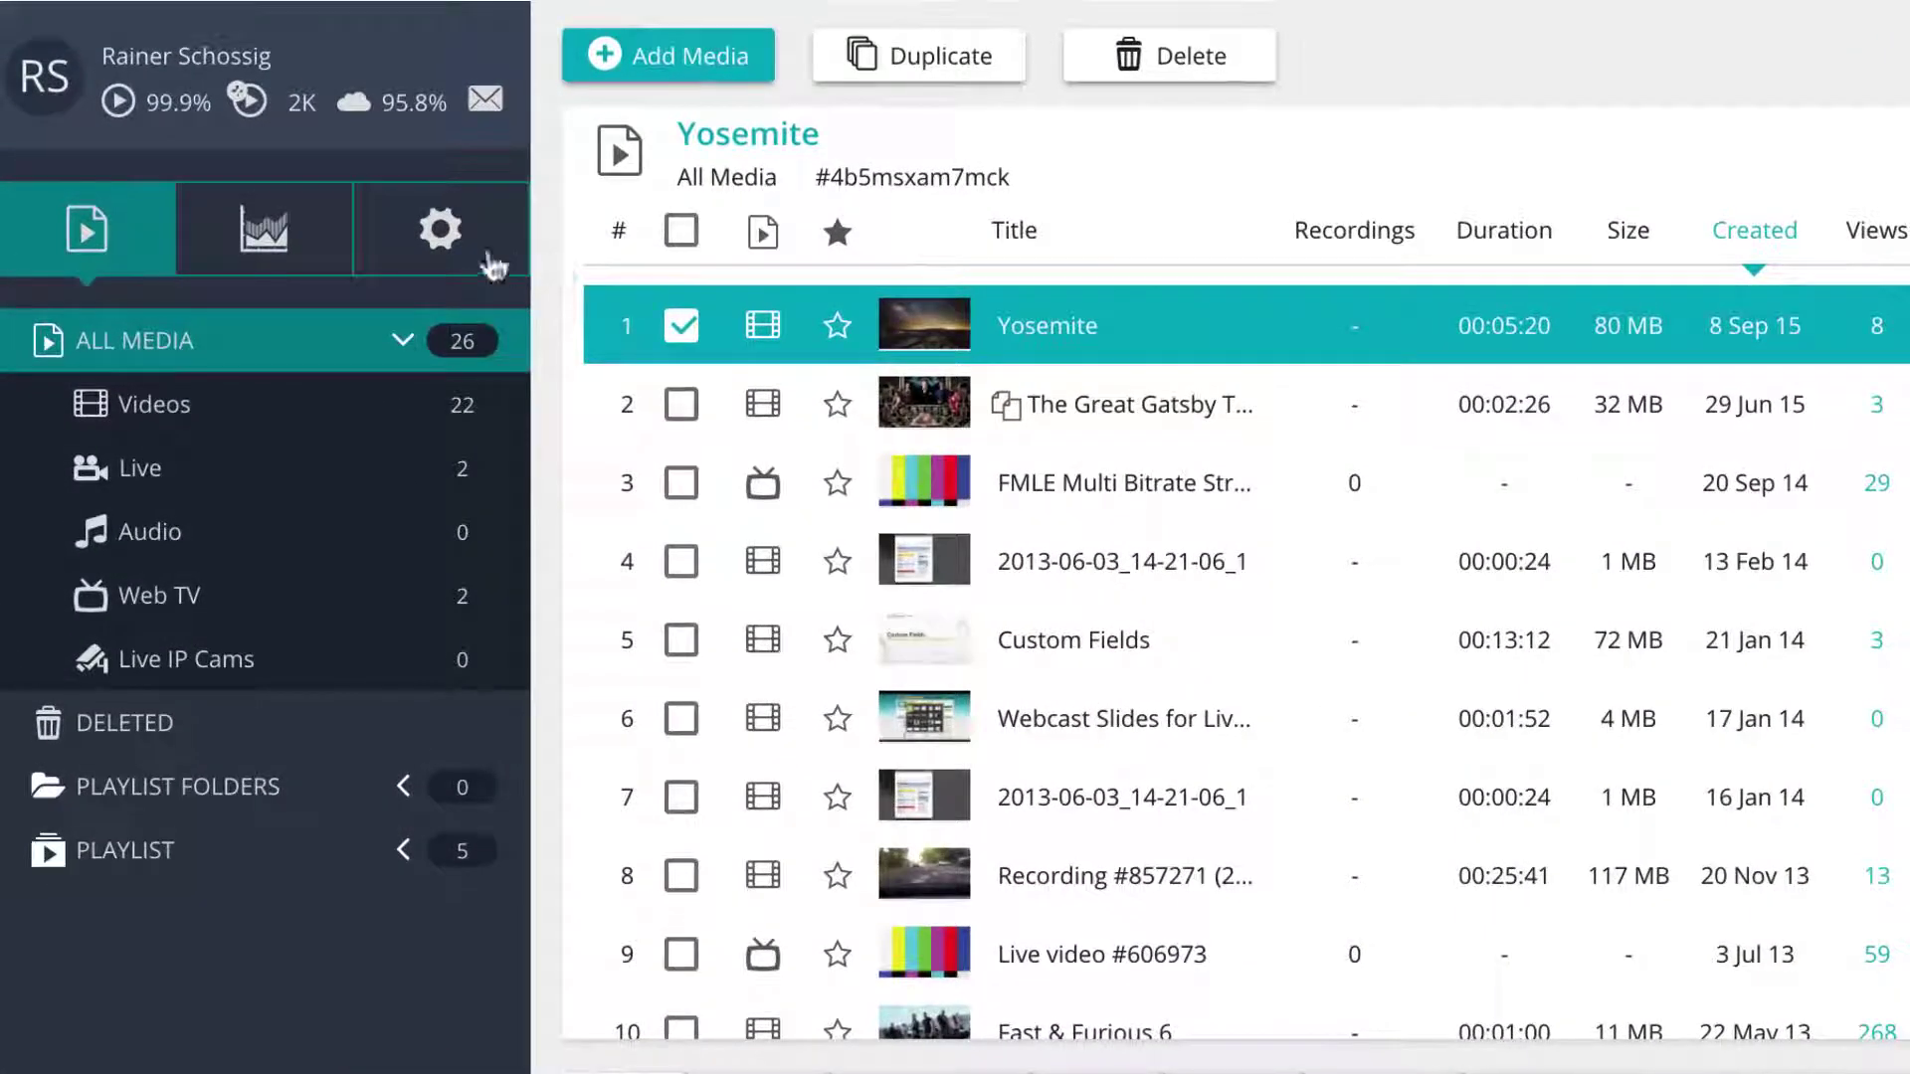
- Go to Settings > Access Control > Password Protection
click(491, 260)
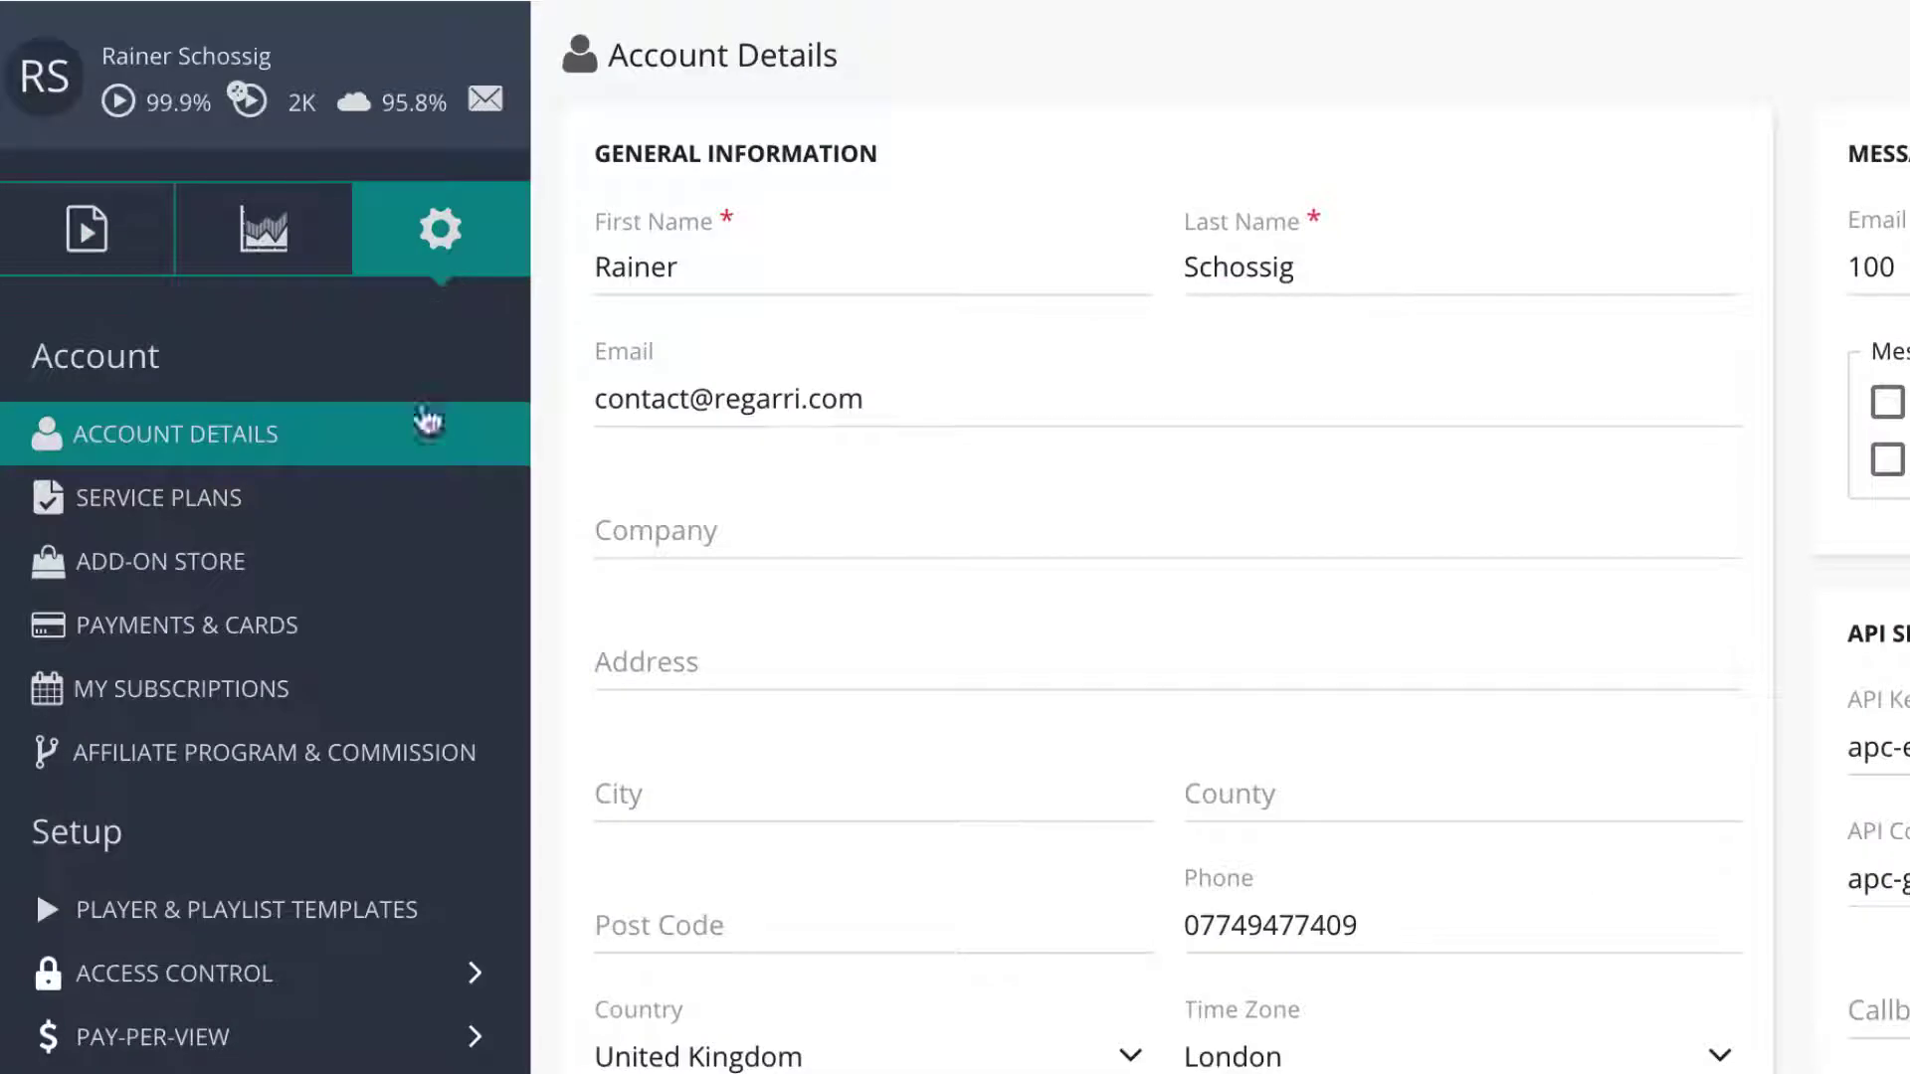
click(353, 686)
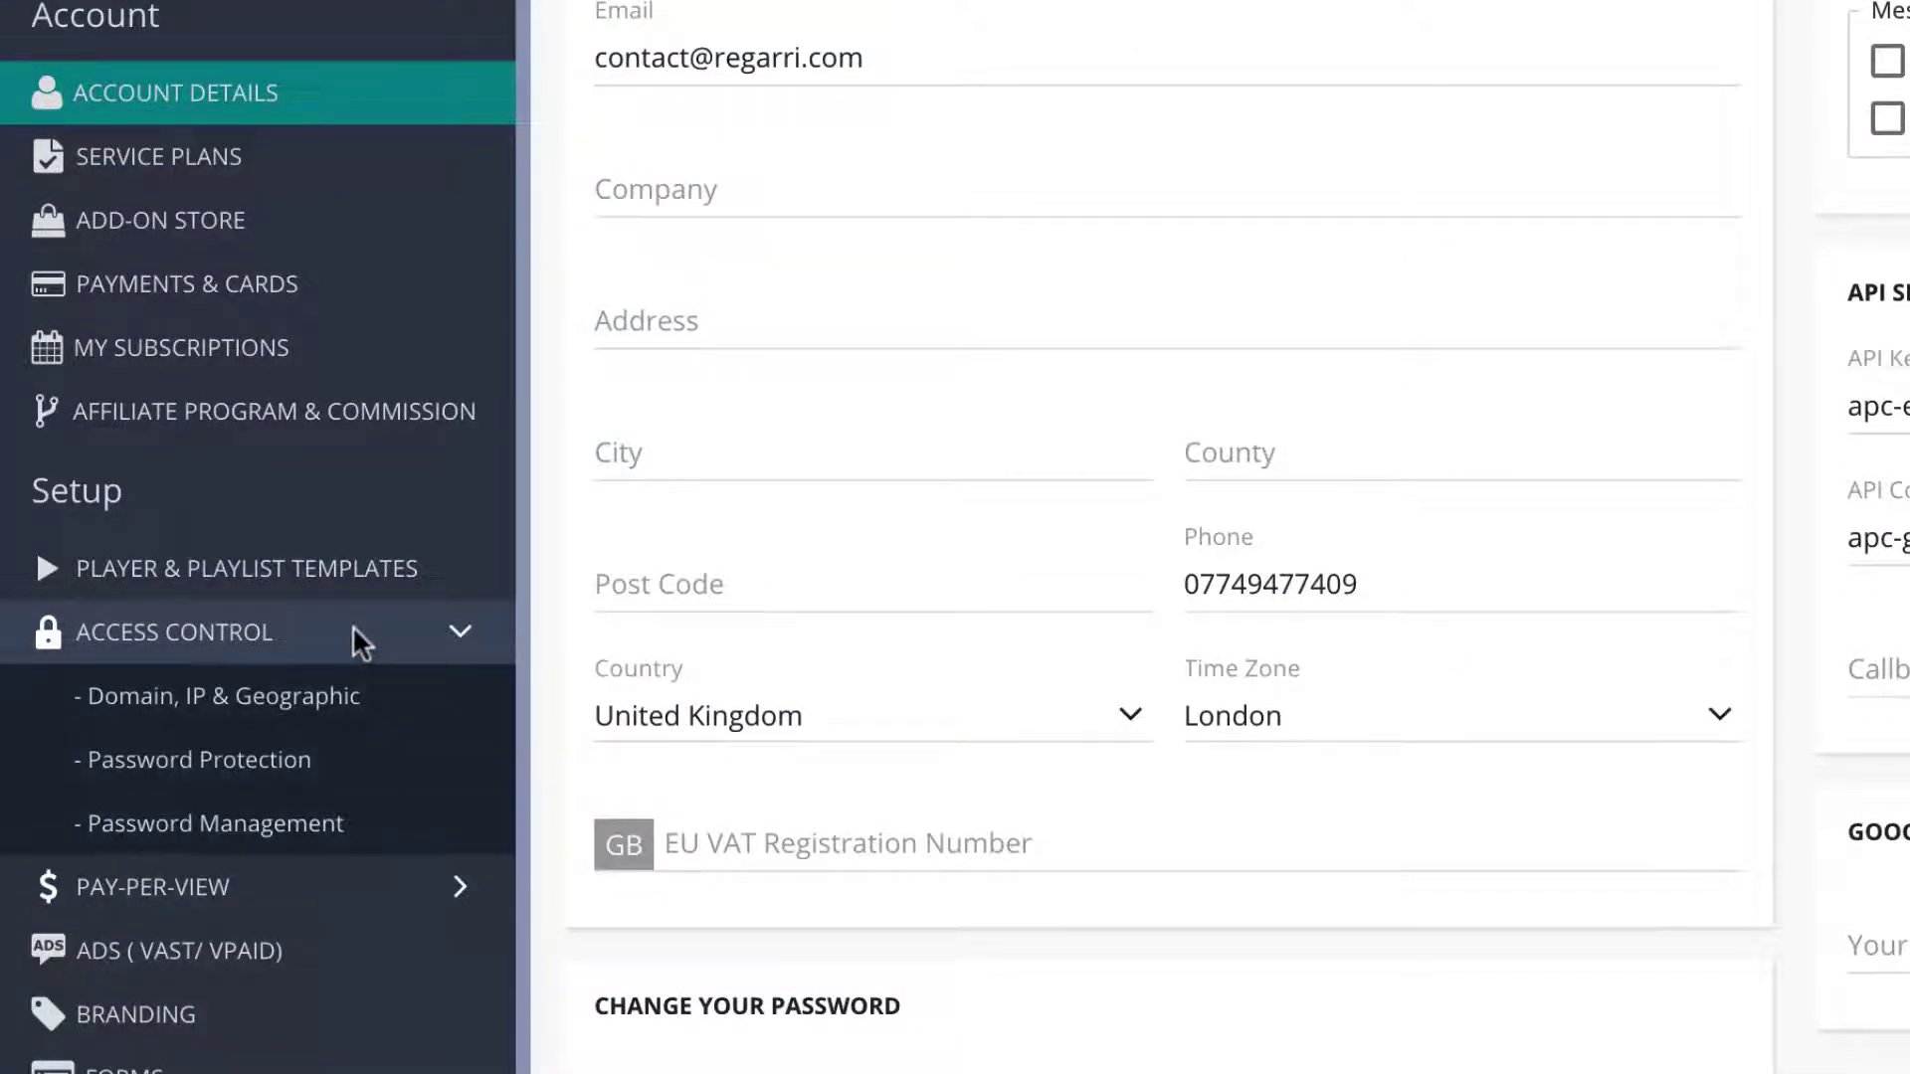
click(329, 761)
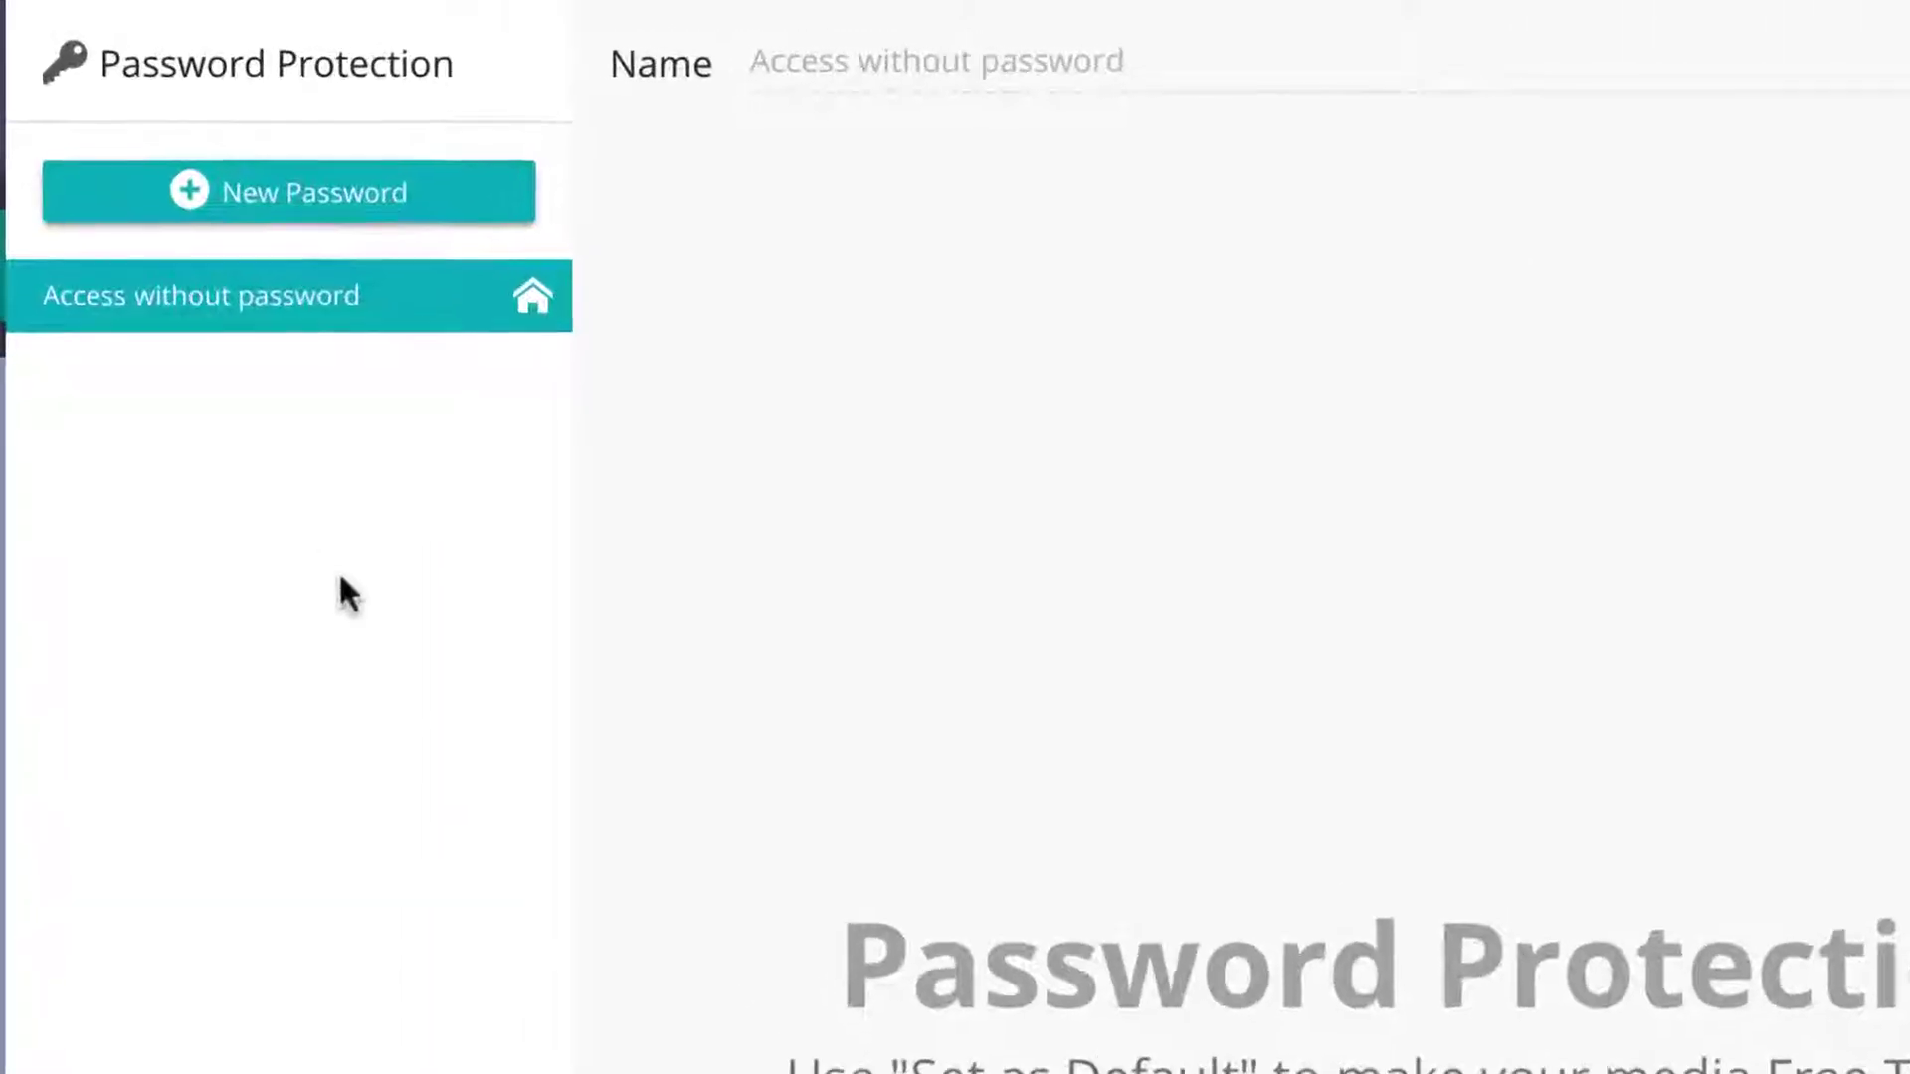
- Create 'Password Package 1' with a 5-second free preview and save it
click(347, 199)
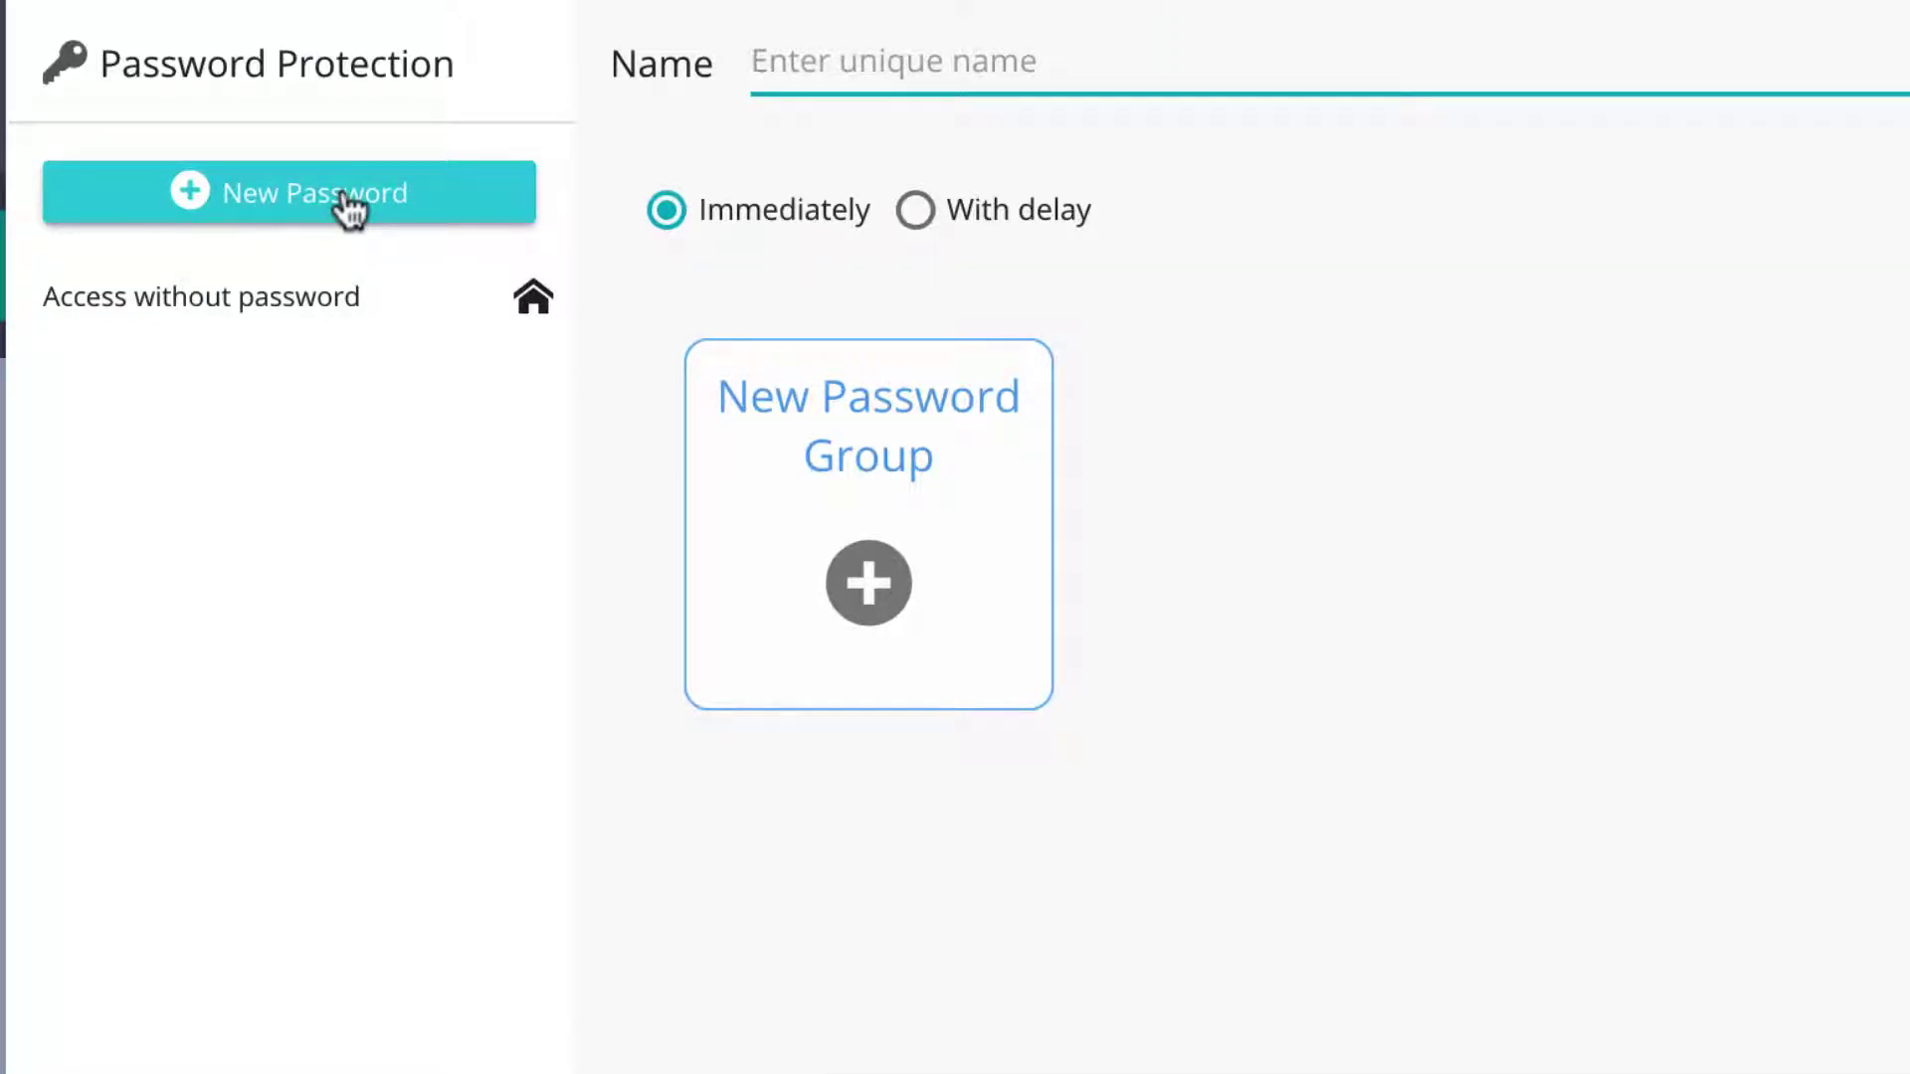
click(899, 64)
text(Password)
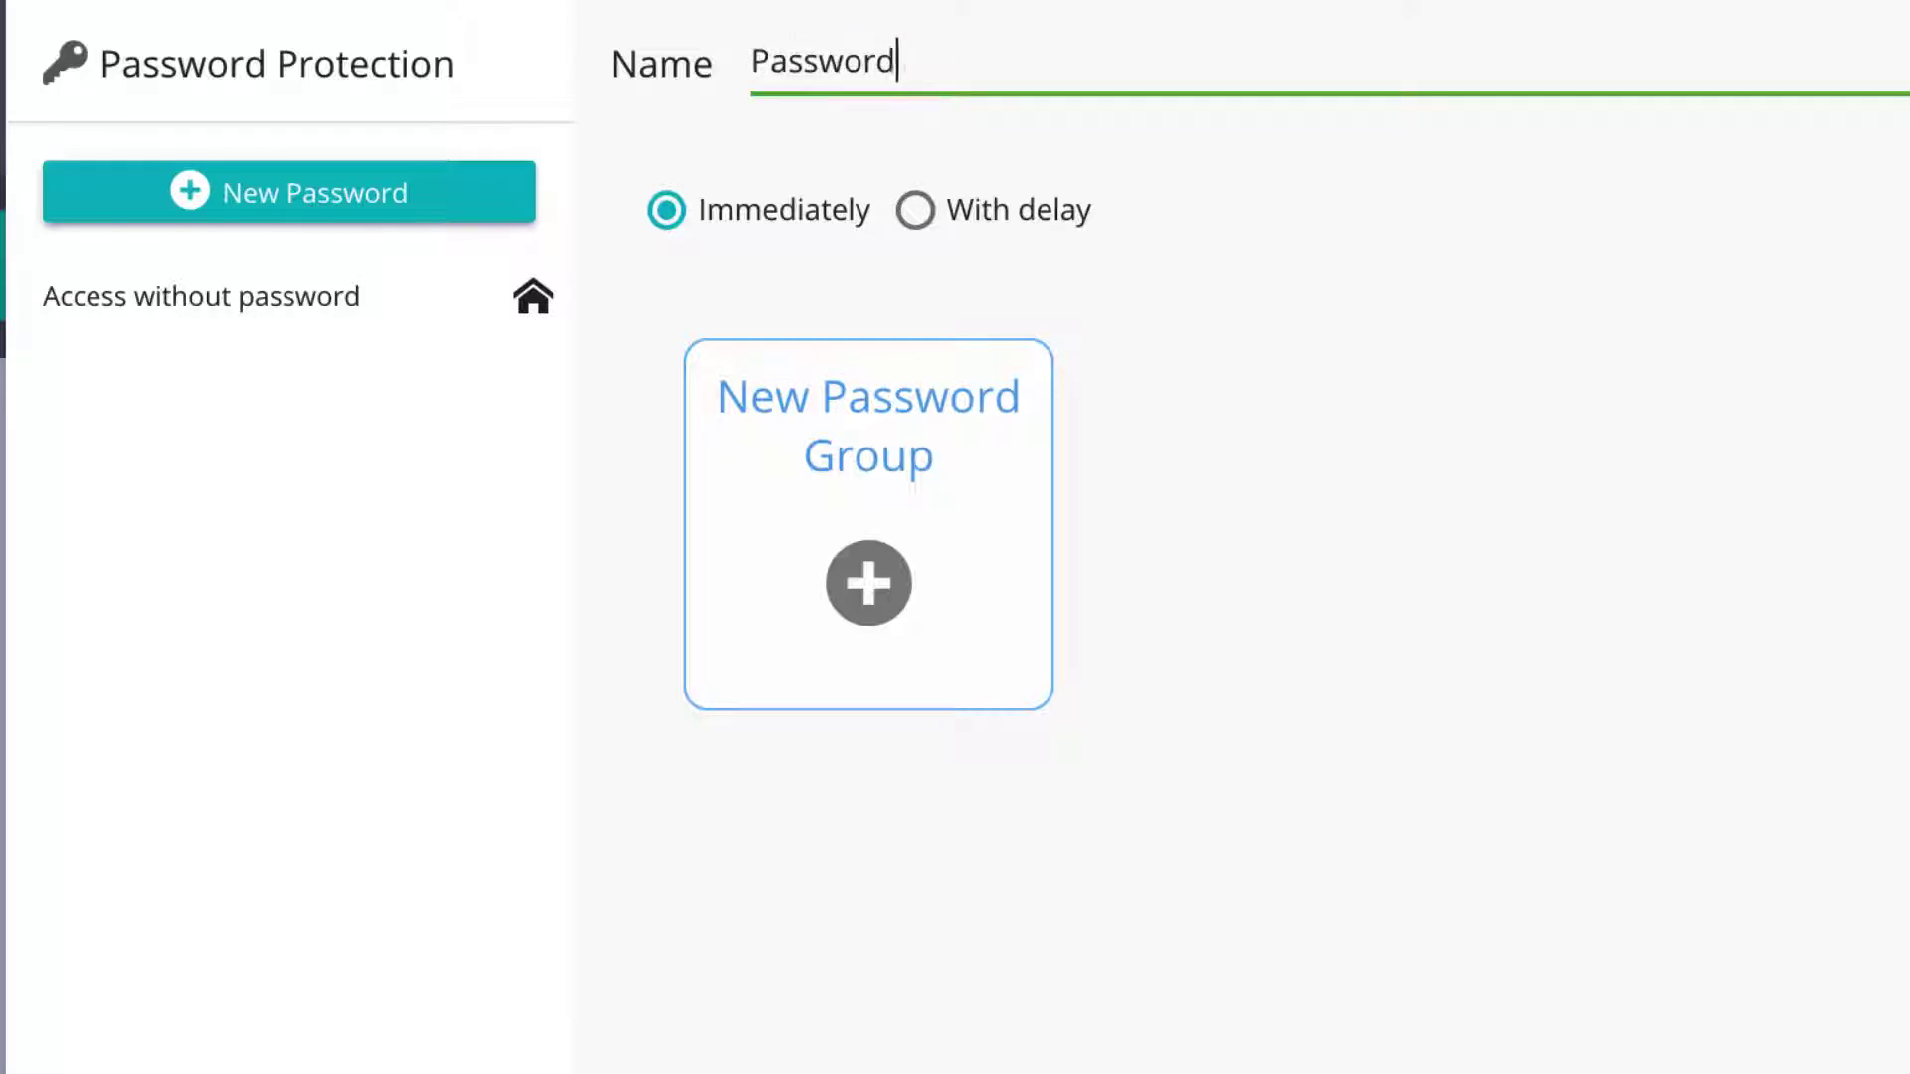
text( Package 1)
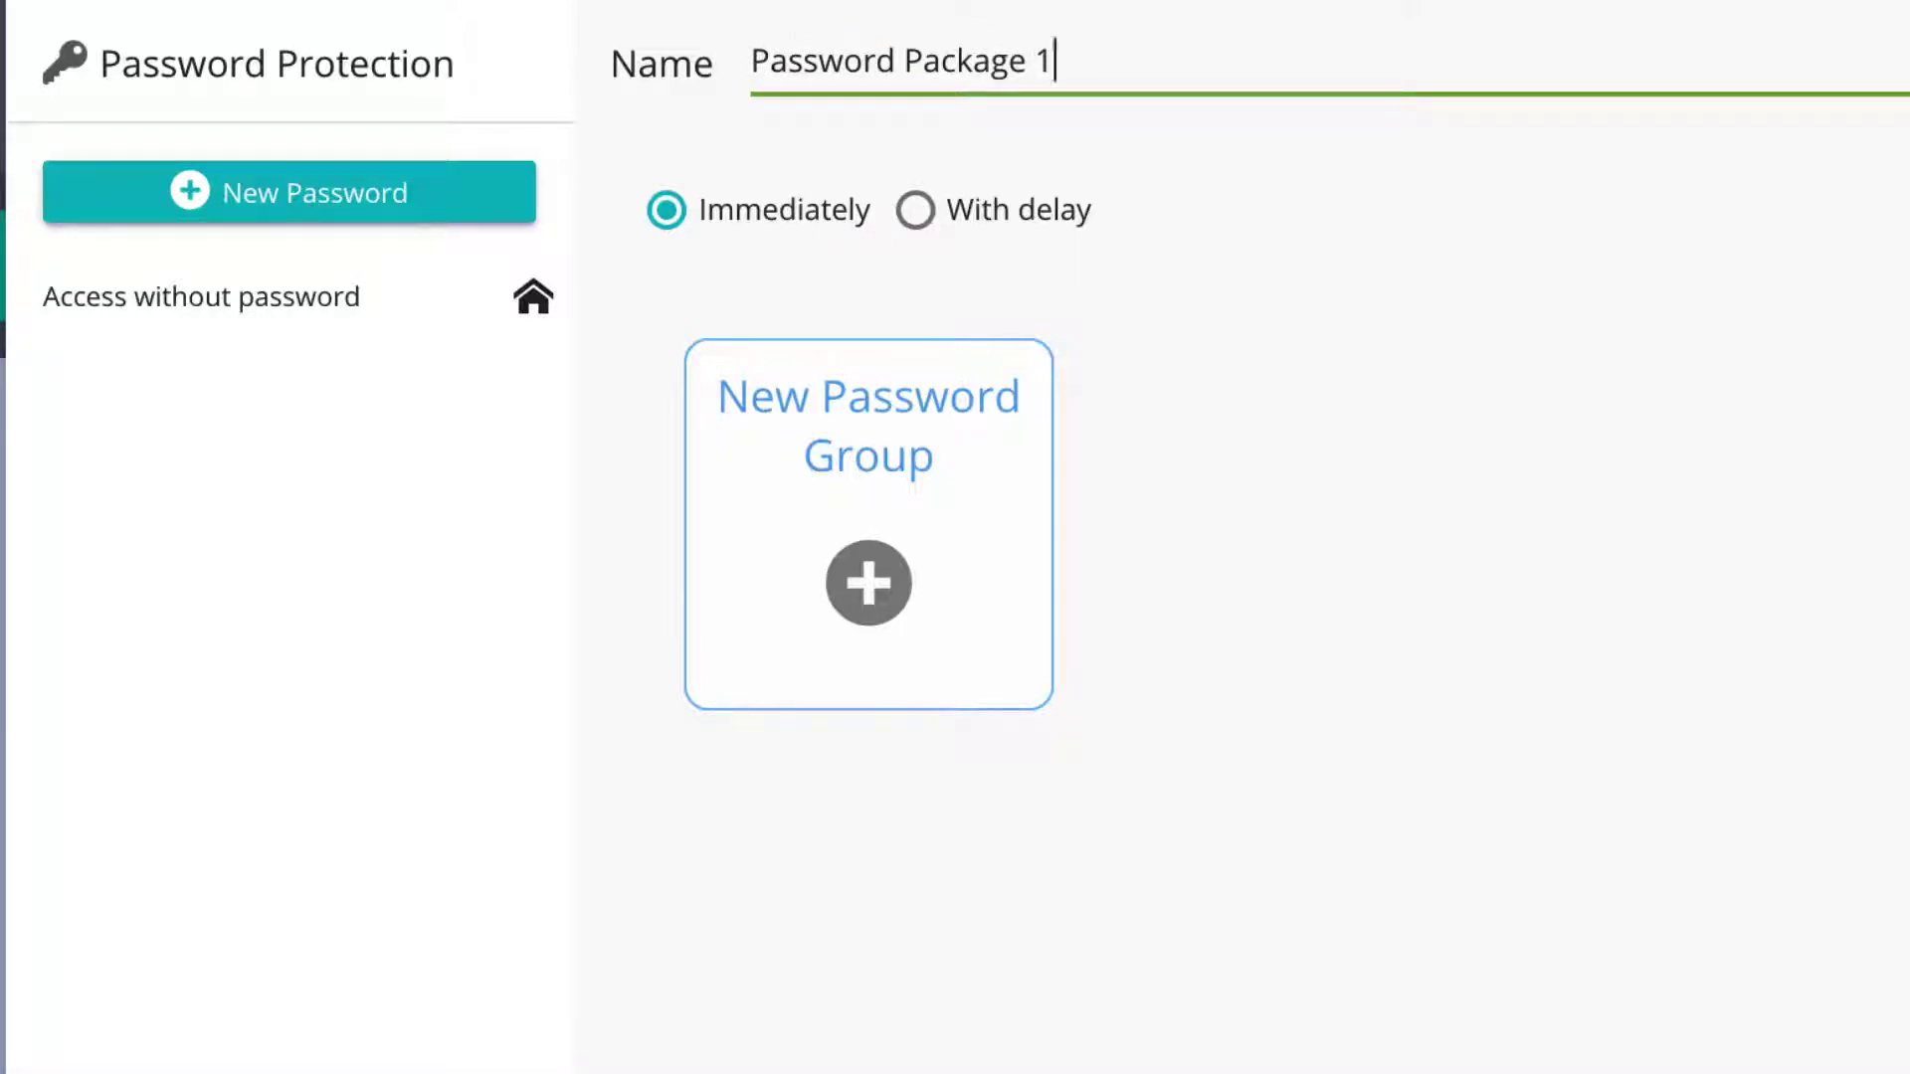
click(736, 211)
click(926, 211)
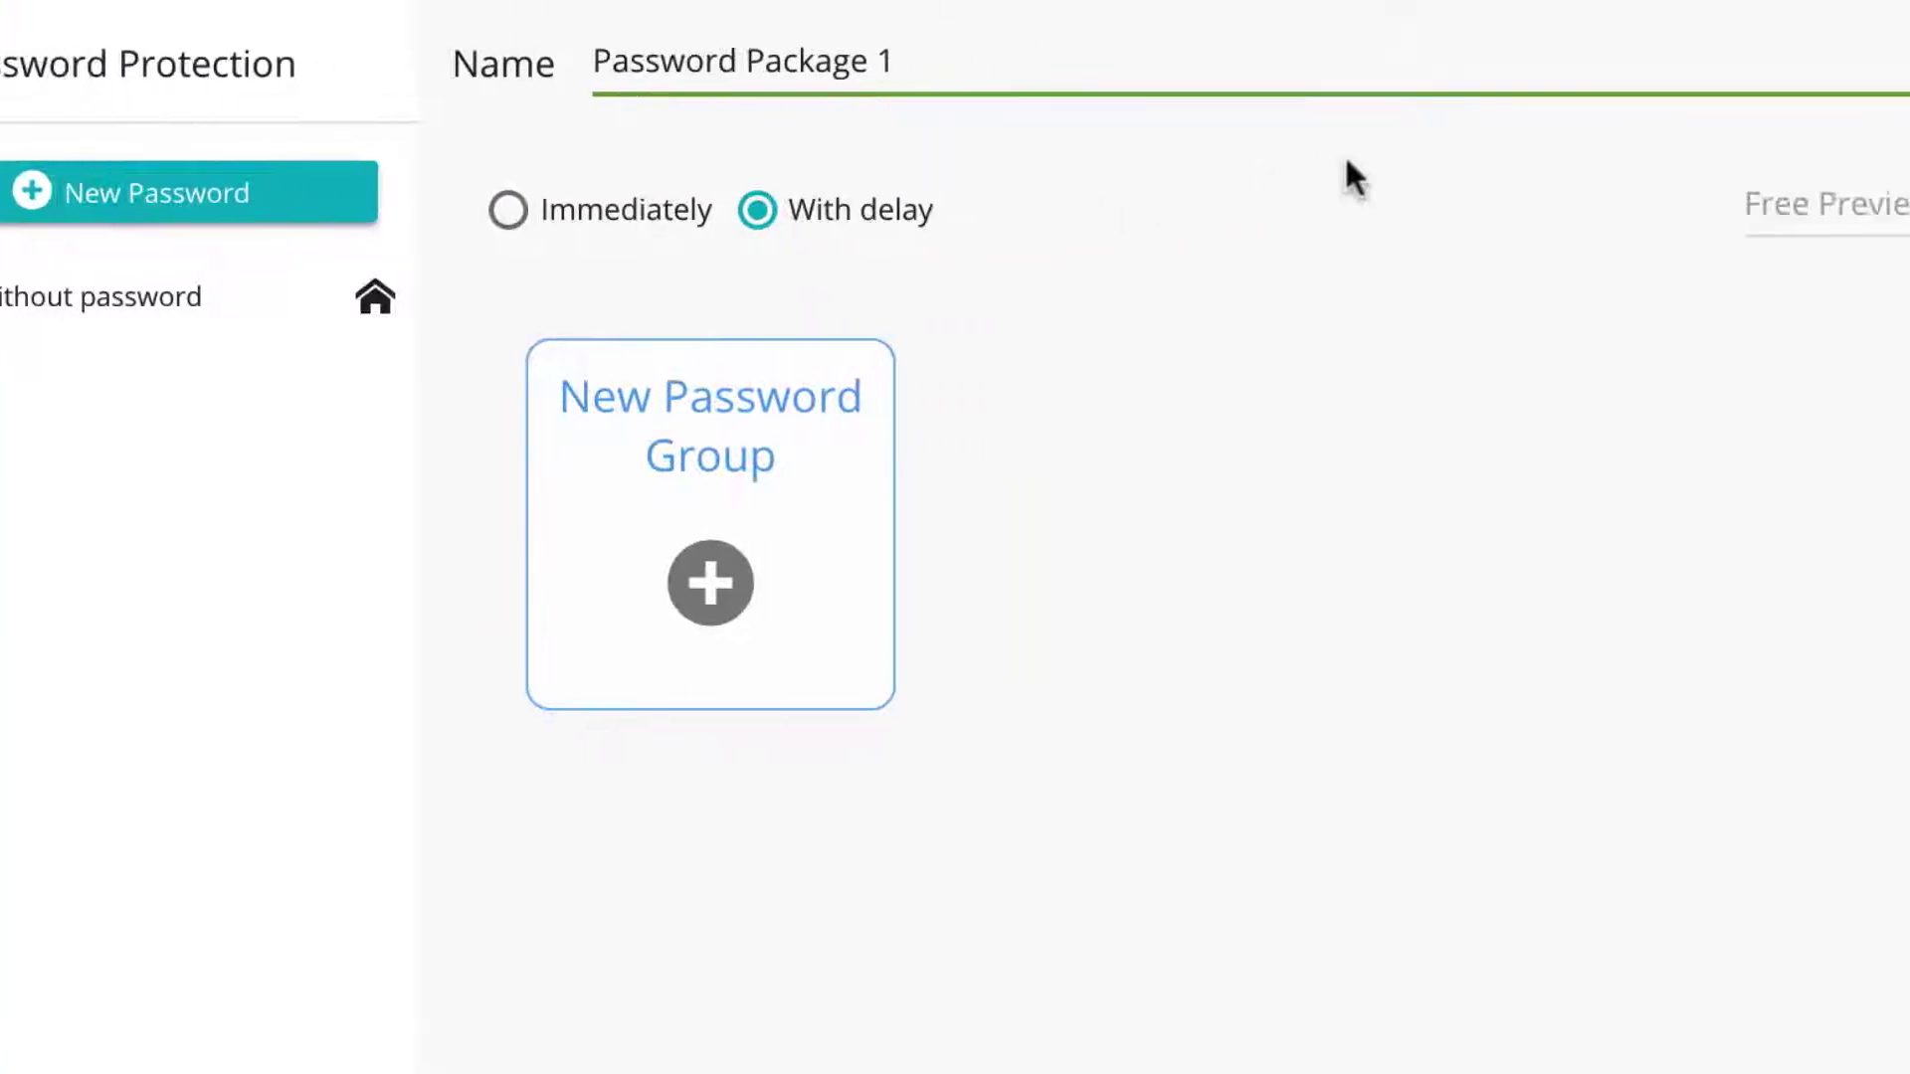
click(1554, 209)
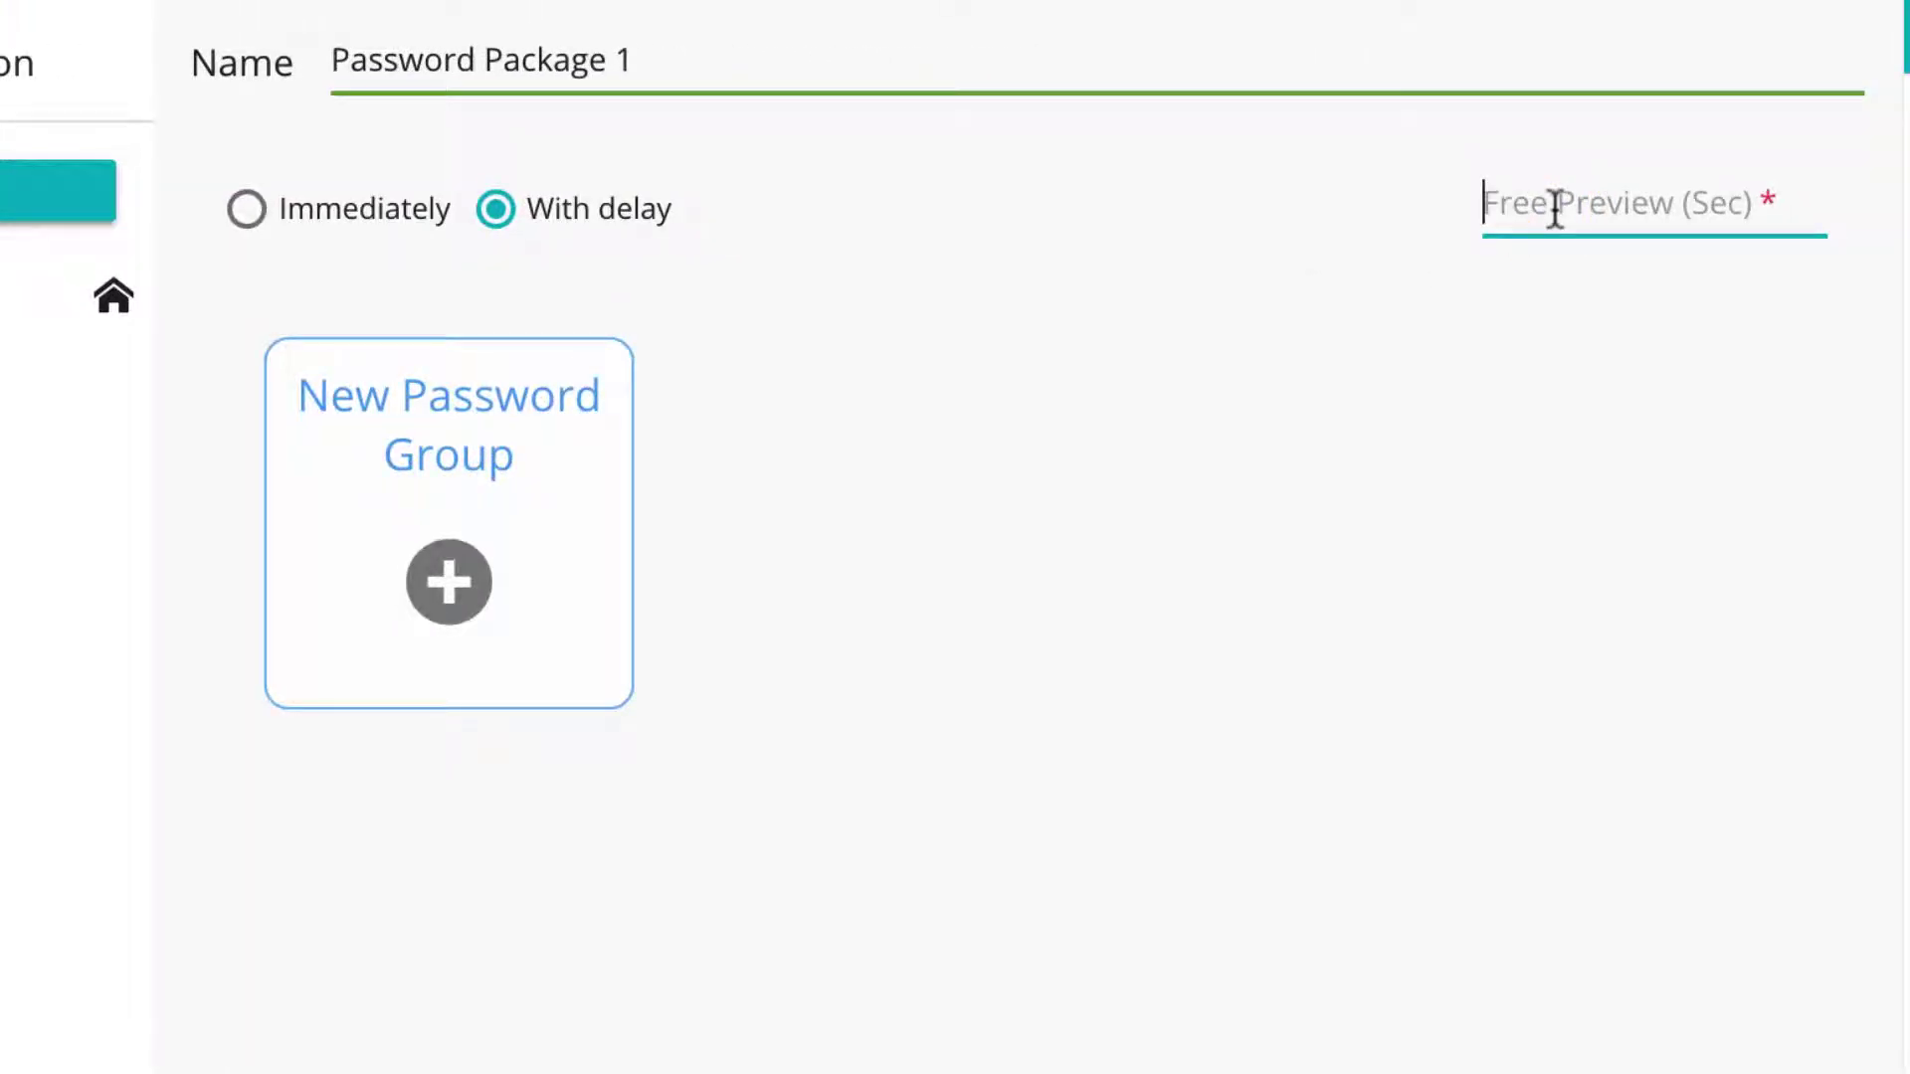
text(5)
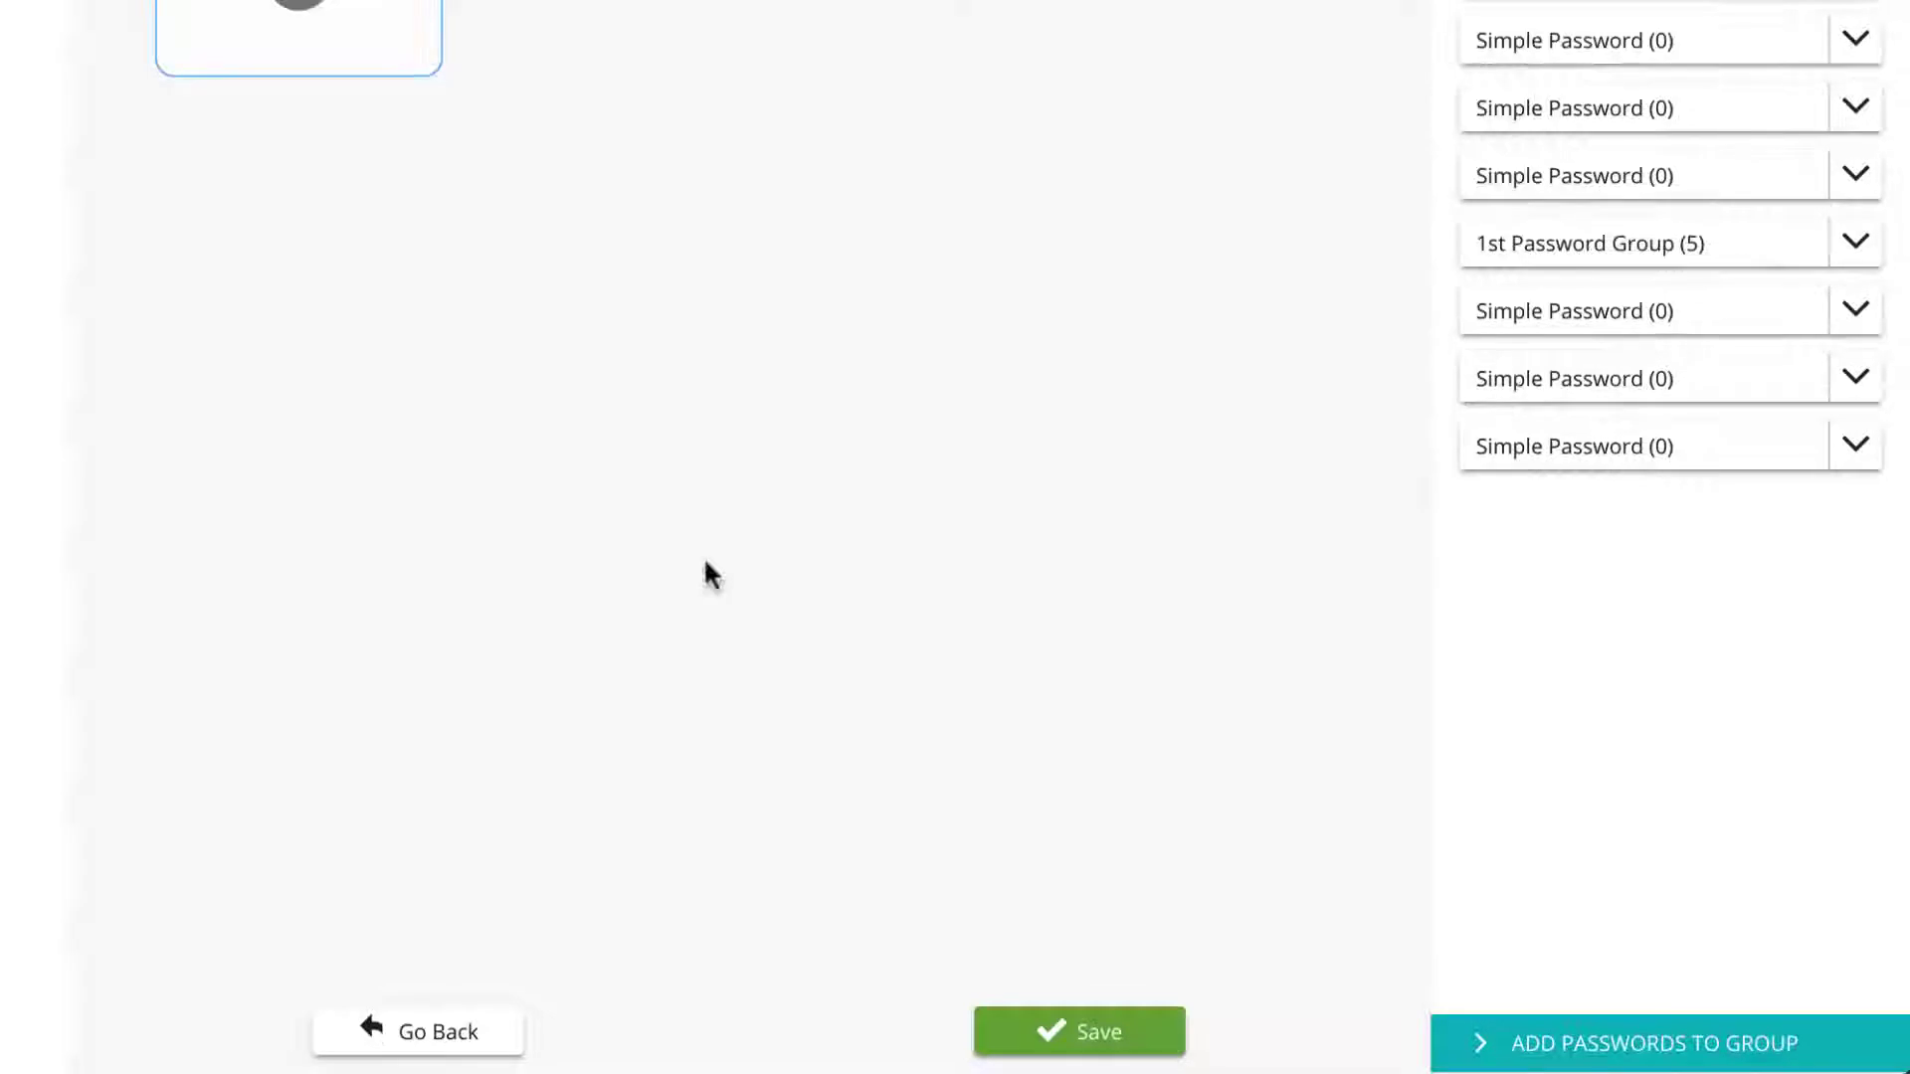
click(1037, 1044)
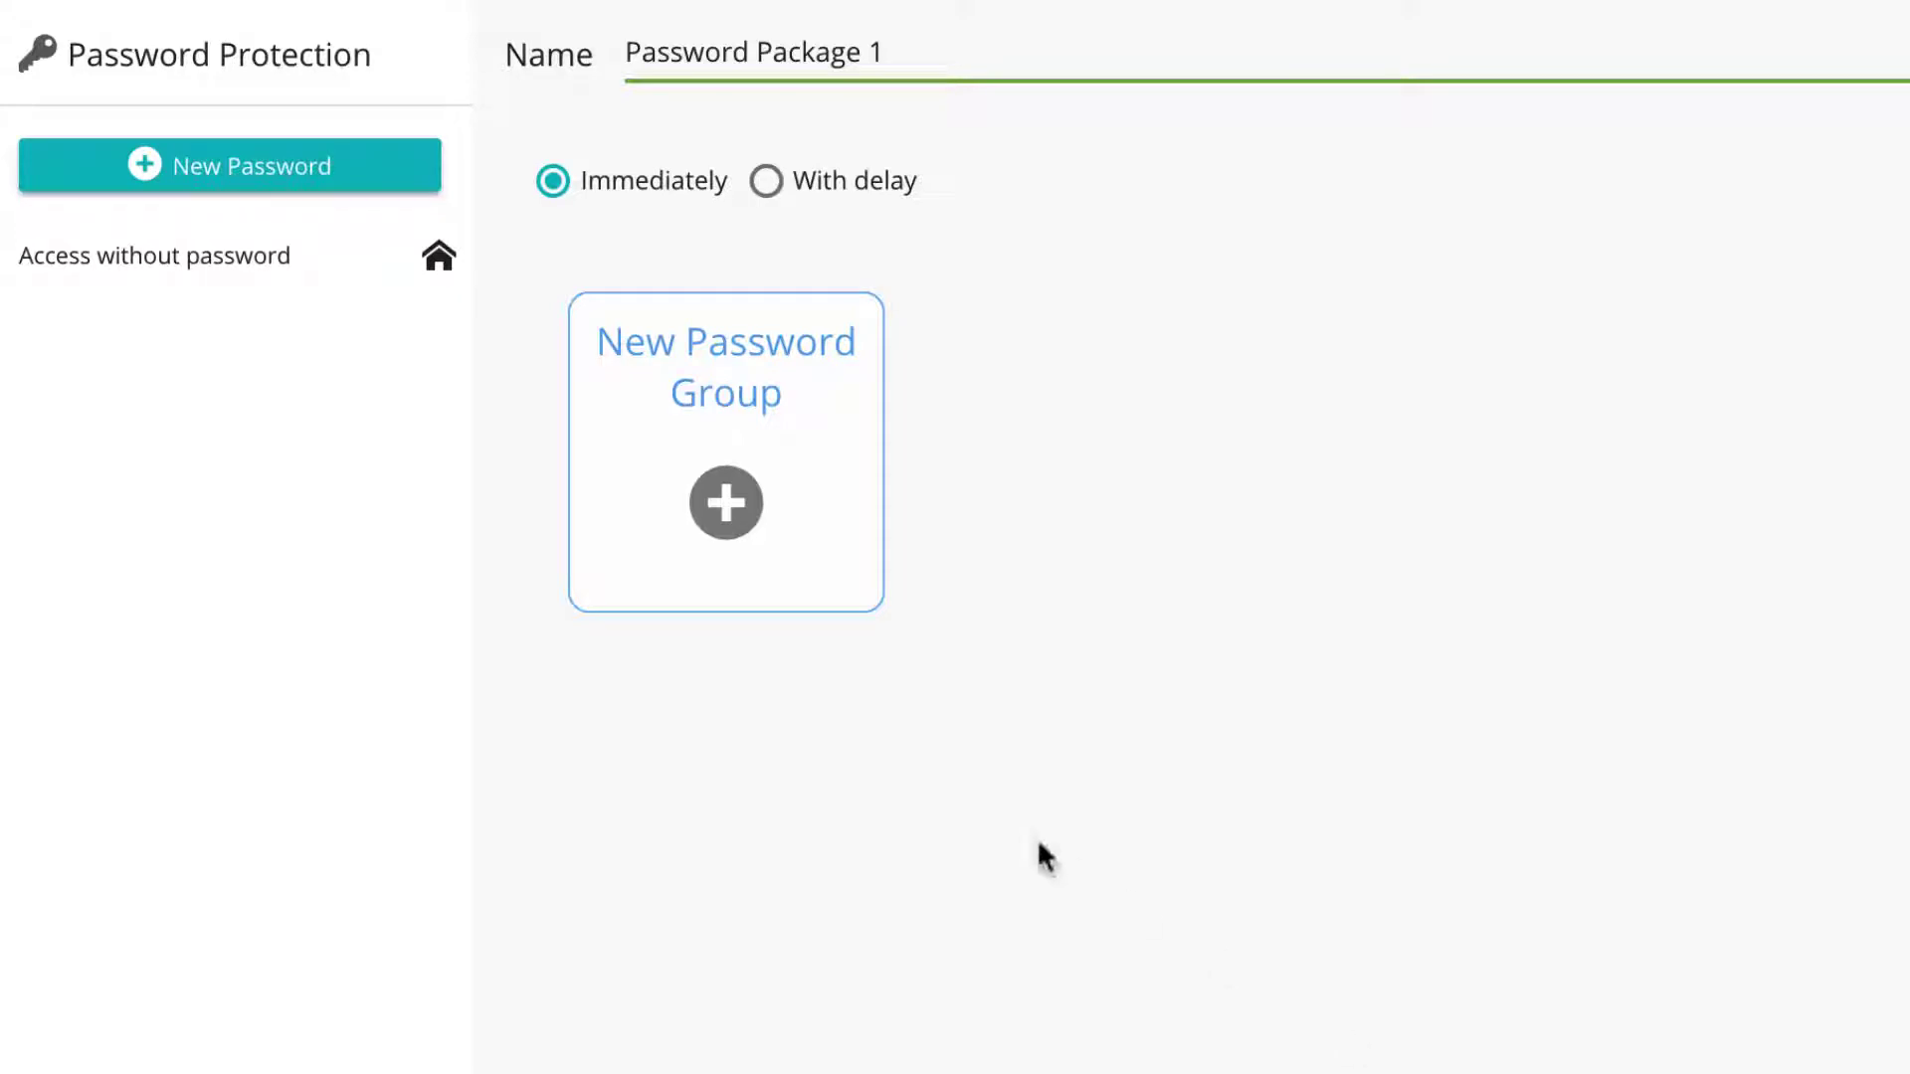
- Add a new password group to the package and name it 'Password group 1'
click(734, 504)
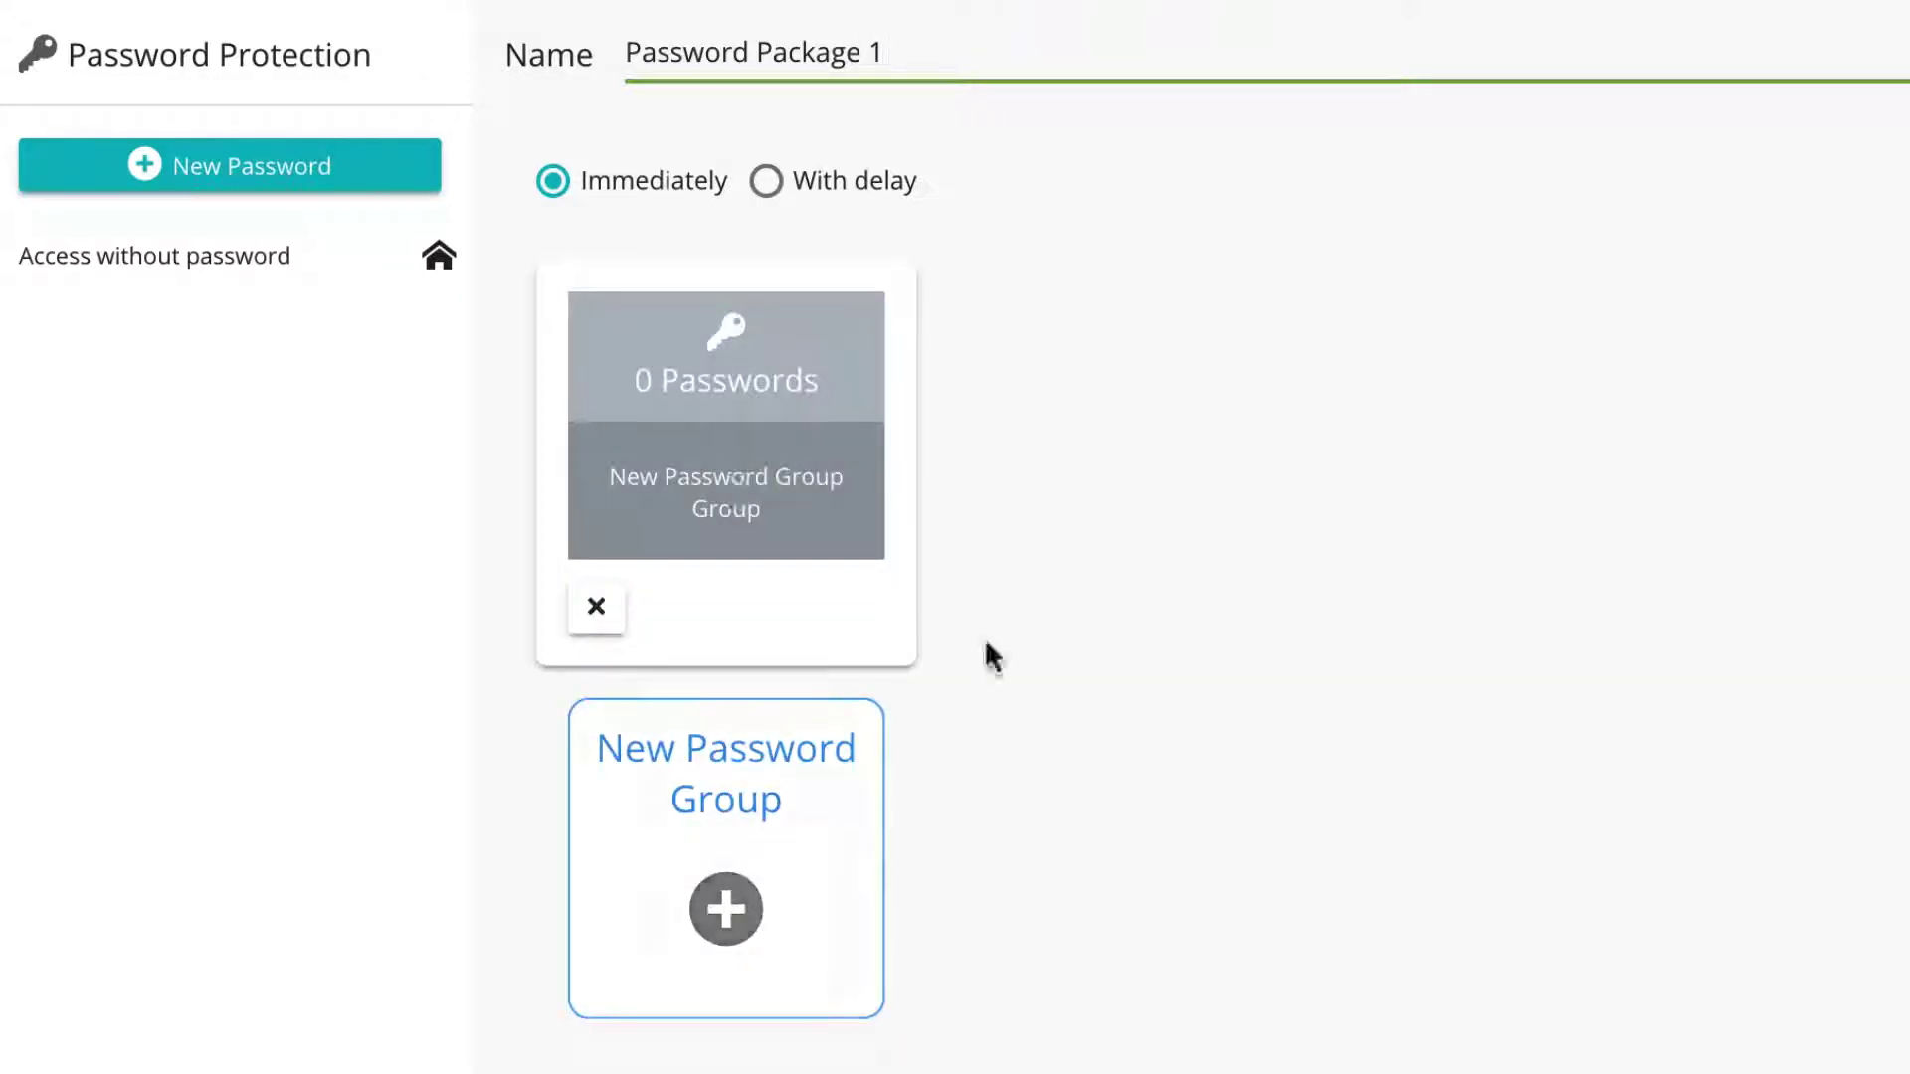
click(1522, 107)
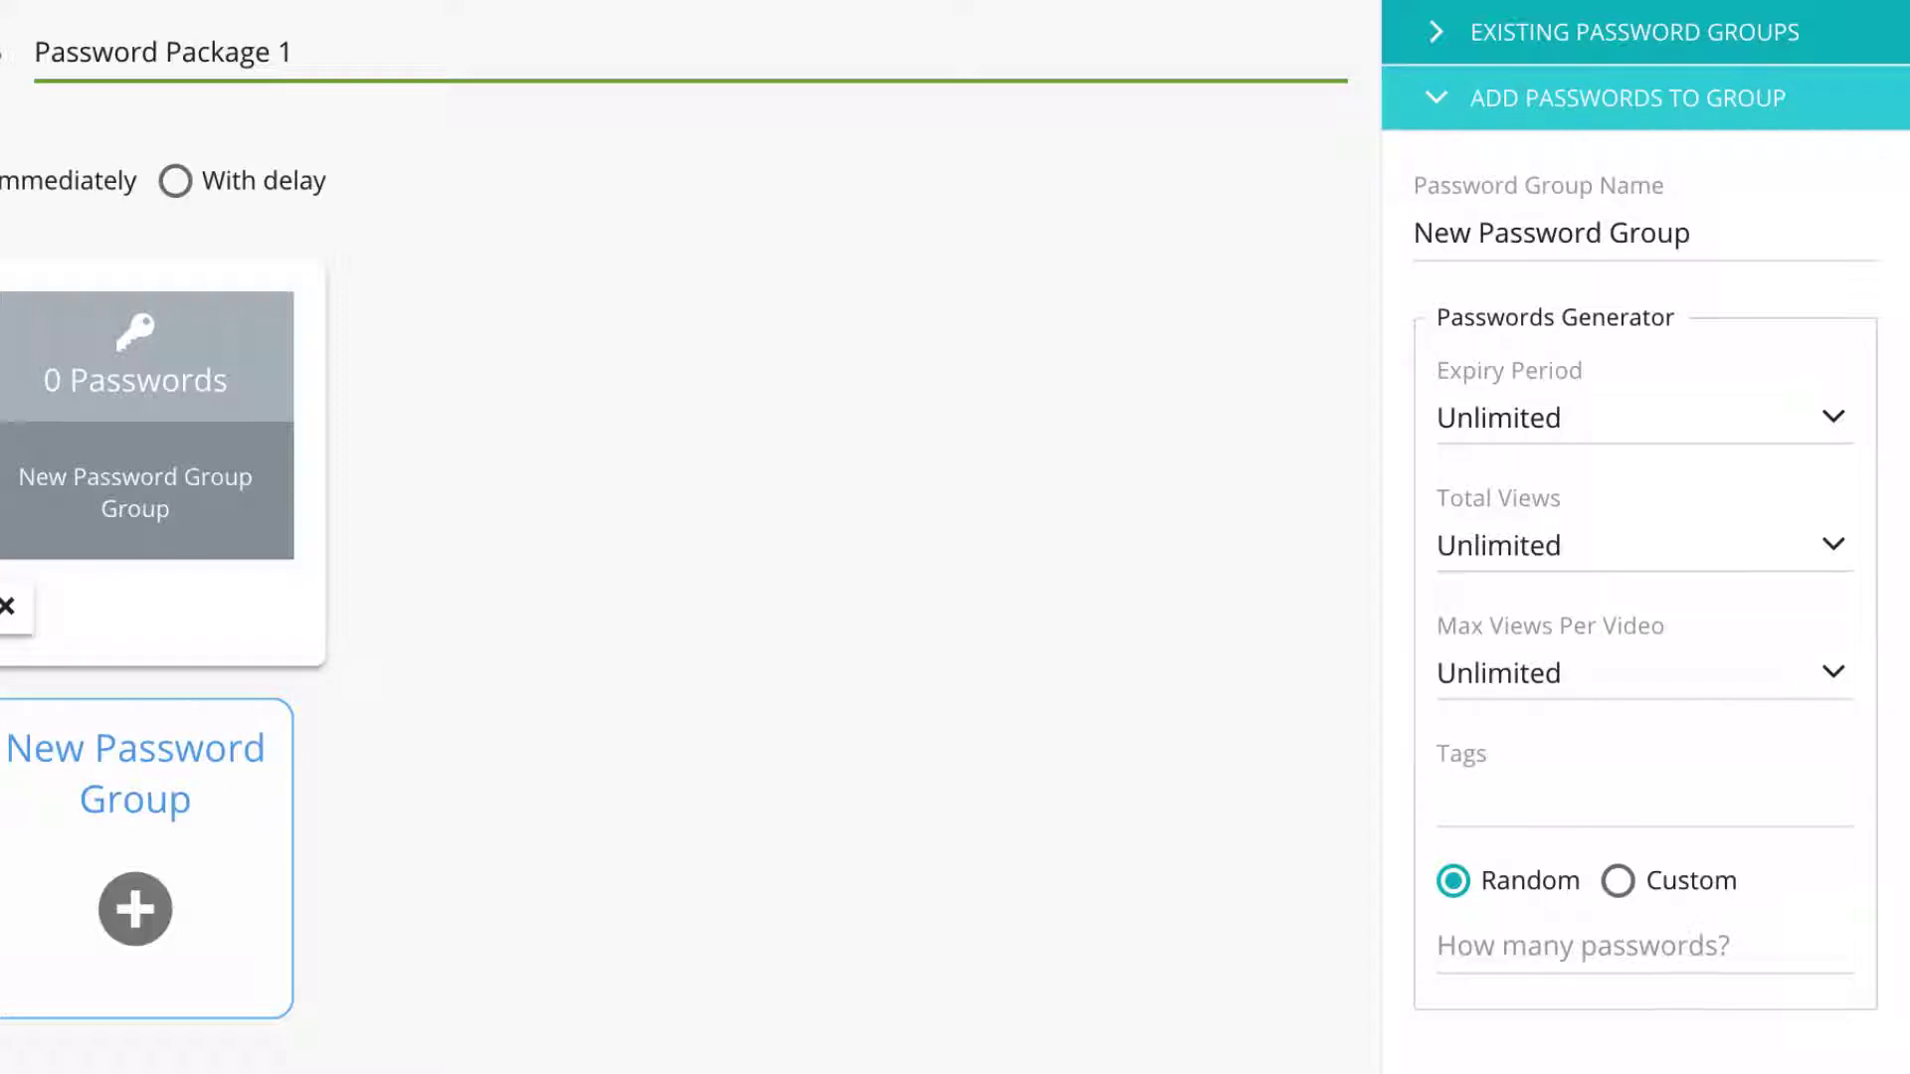
triple_click(1695, 235)
text(Pa)
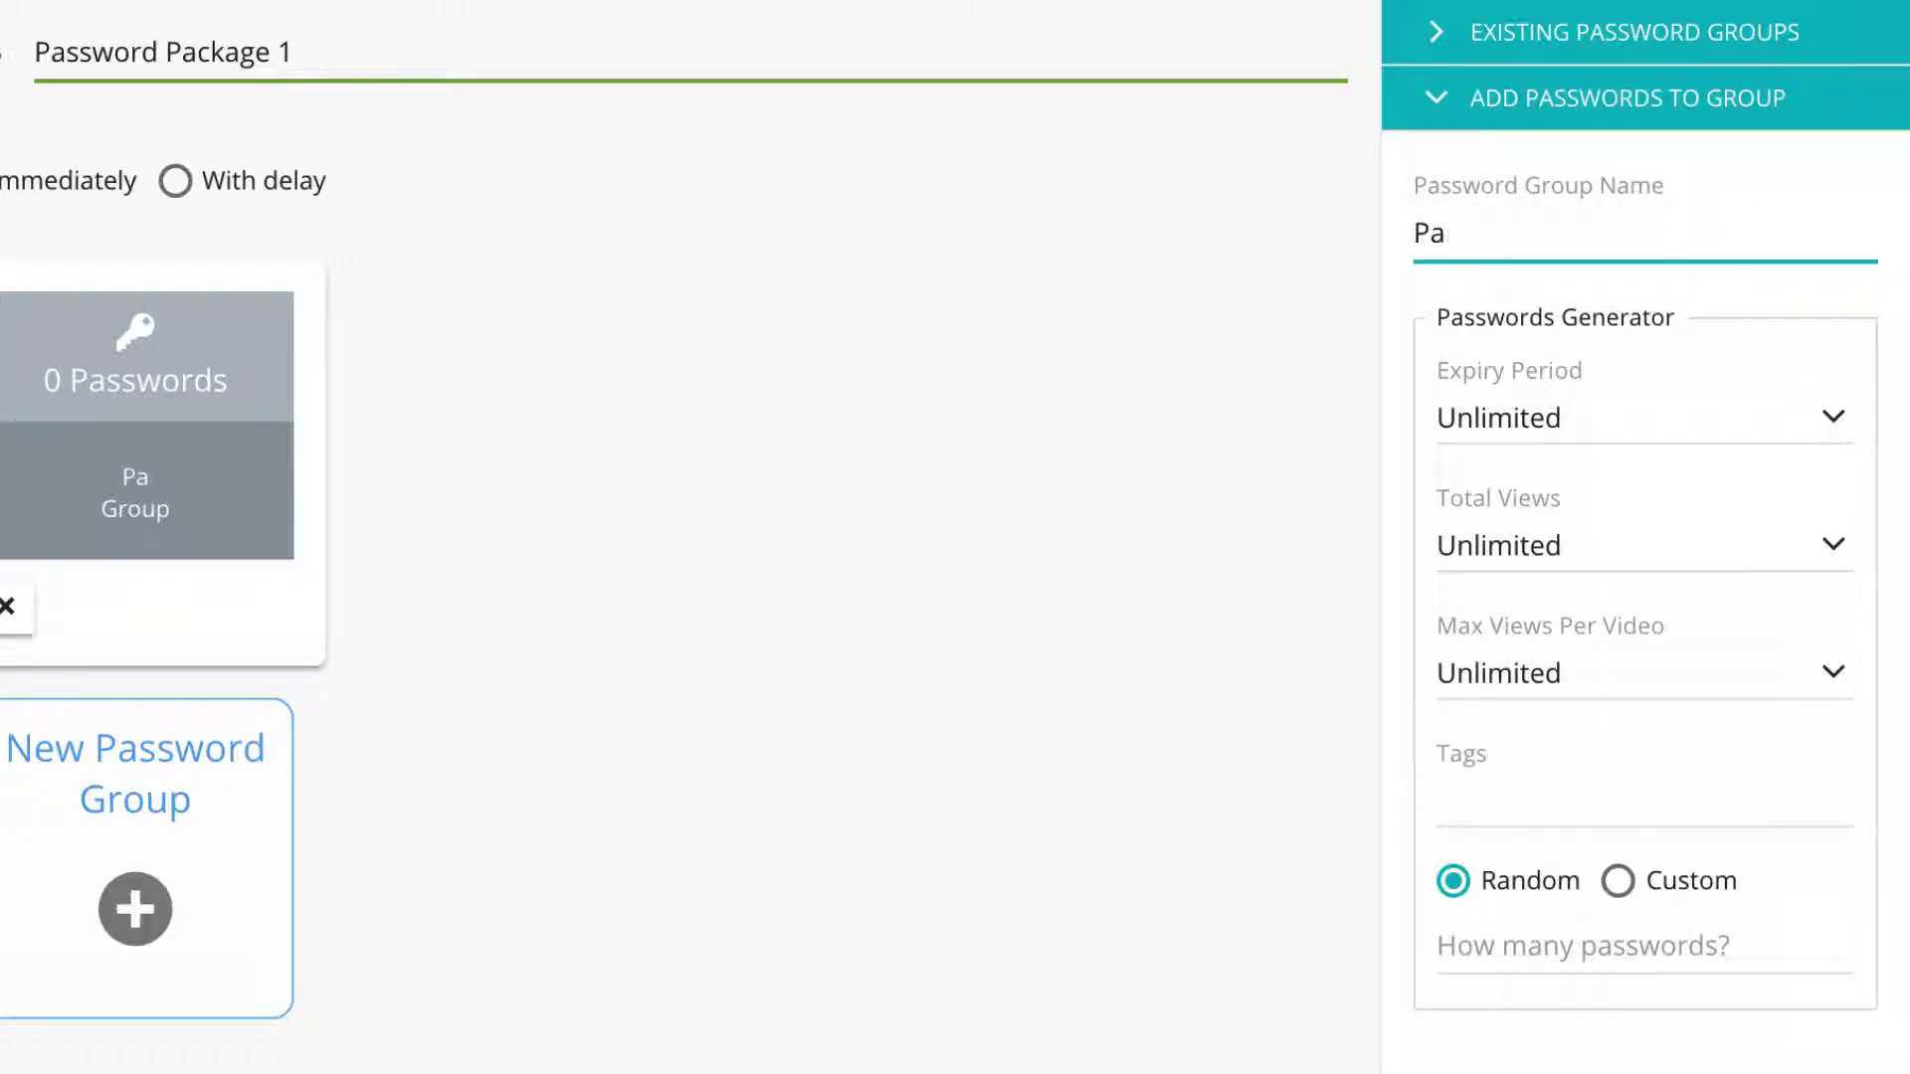
text(ssword group 1)
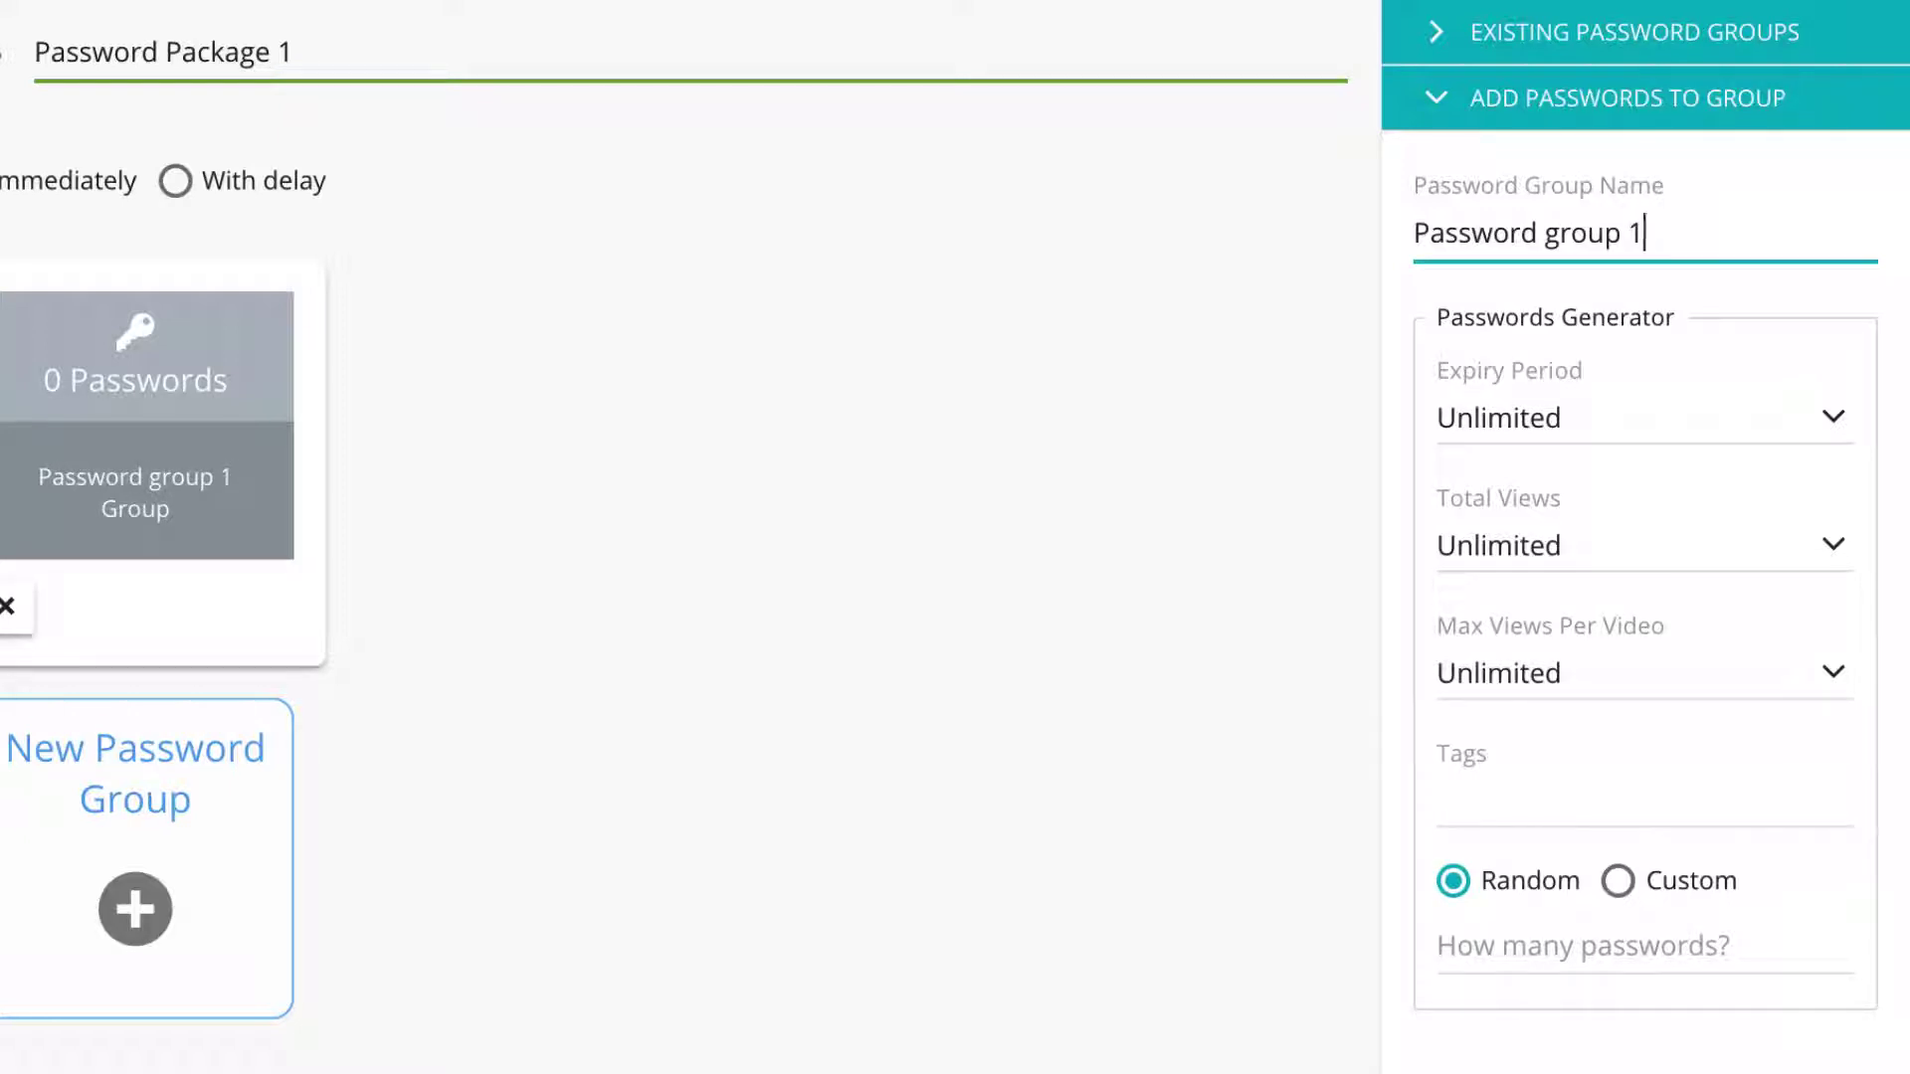
key(Tab)
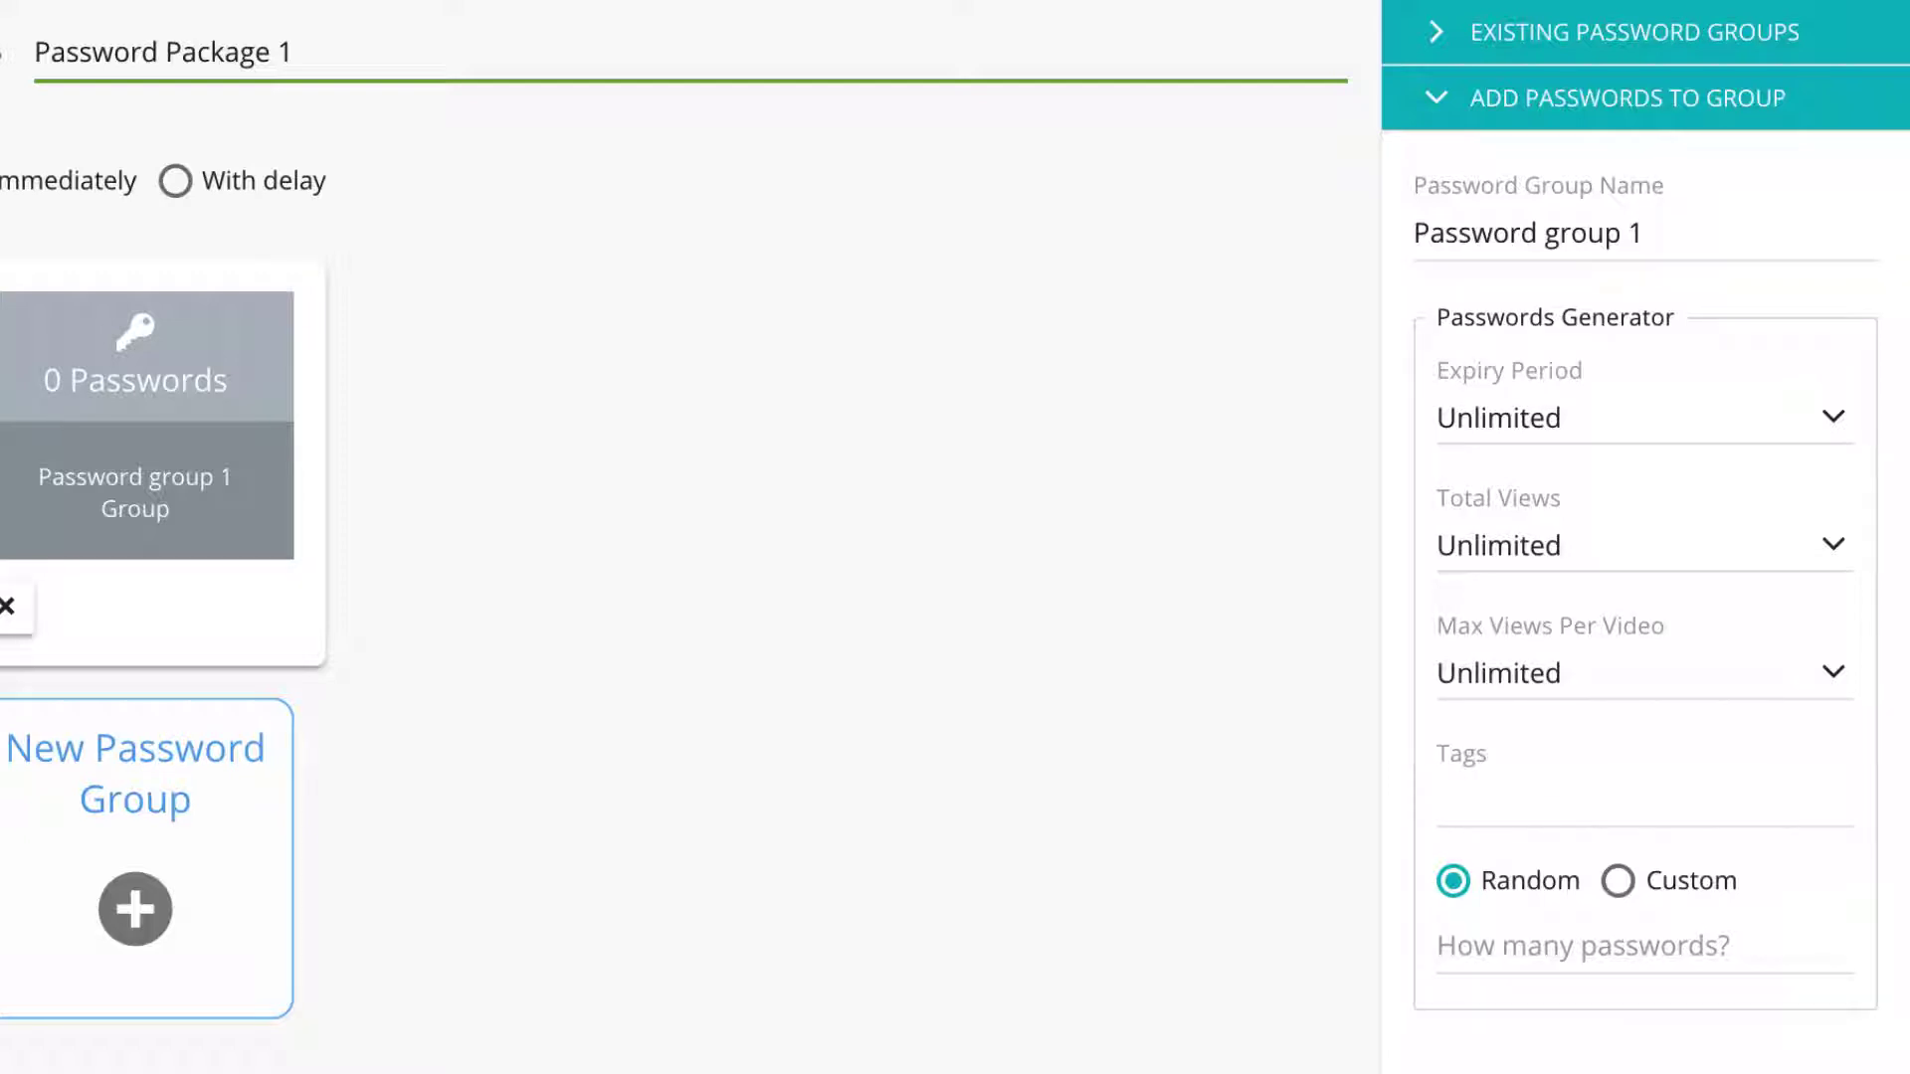
- Set the group's expiry period to Unlimited
click(1654, 414)
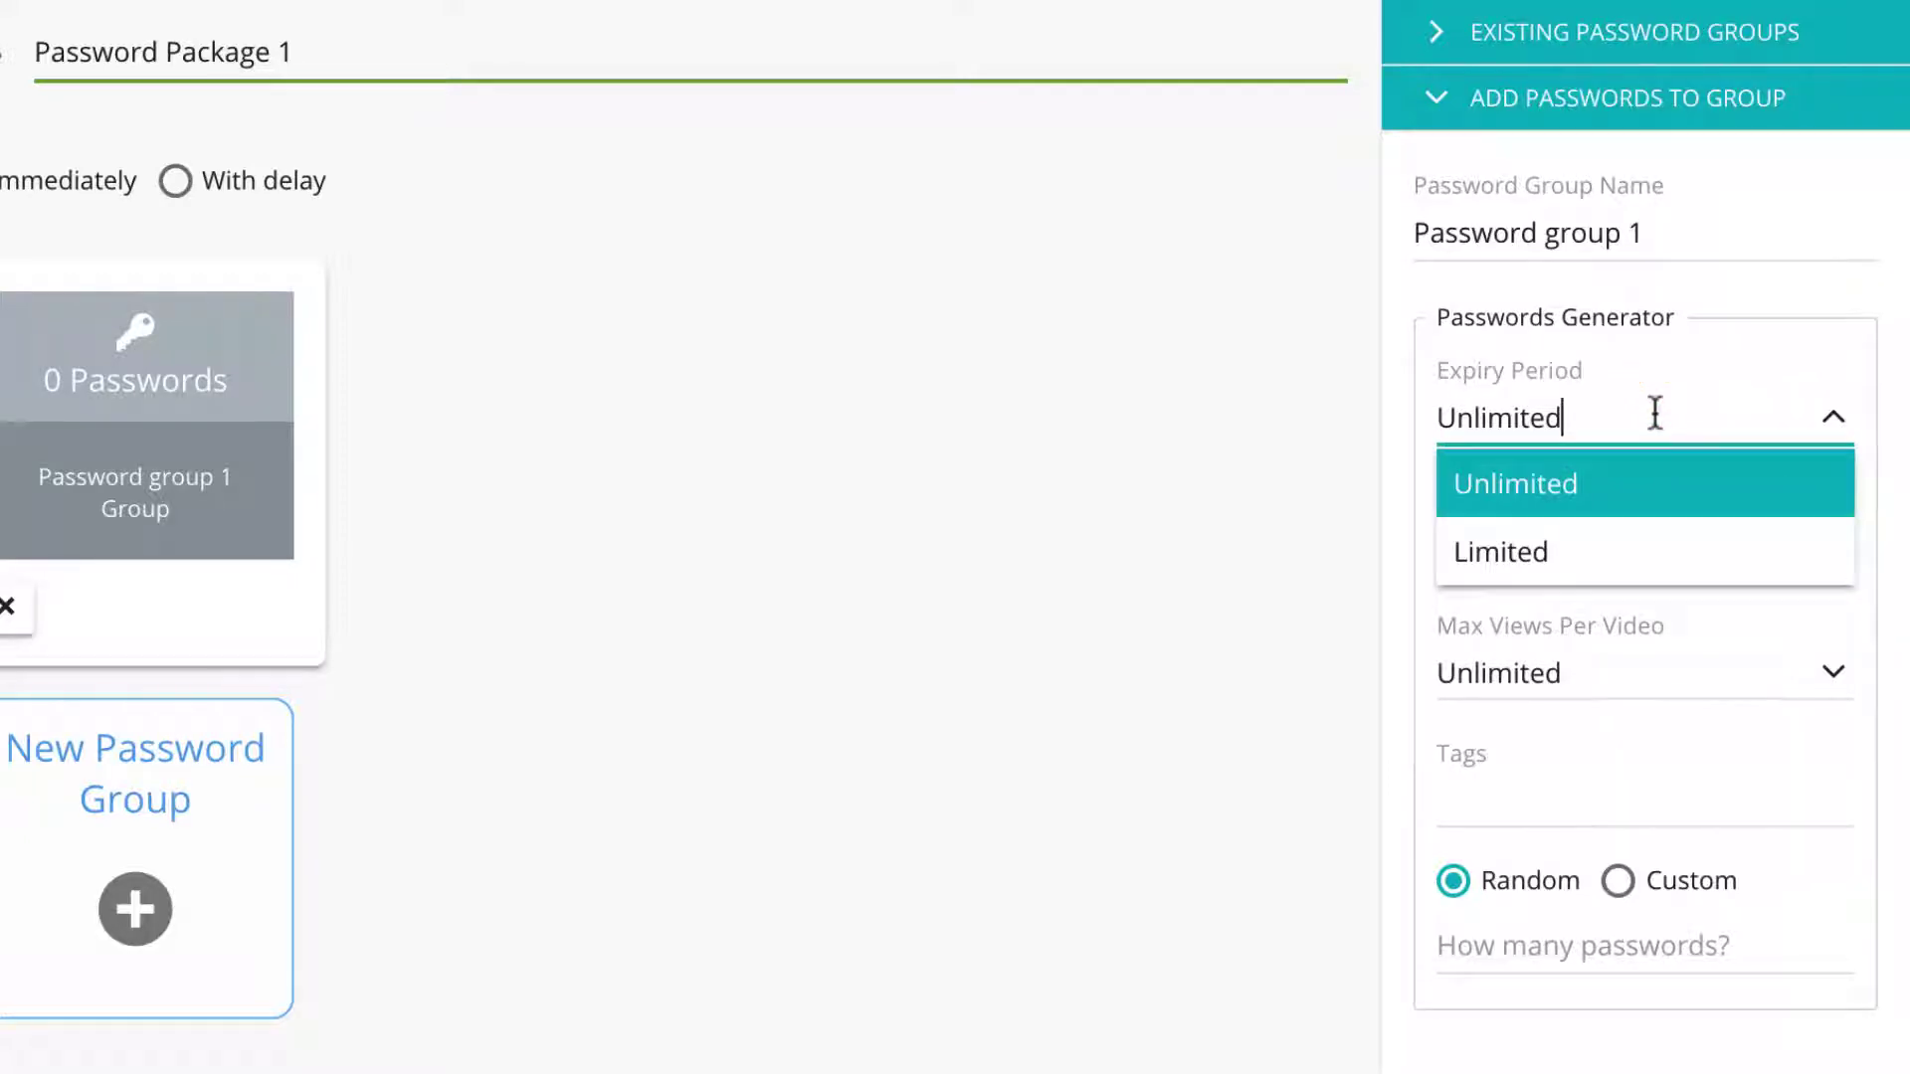
click(1642, 563)
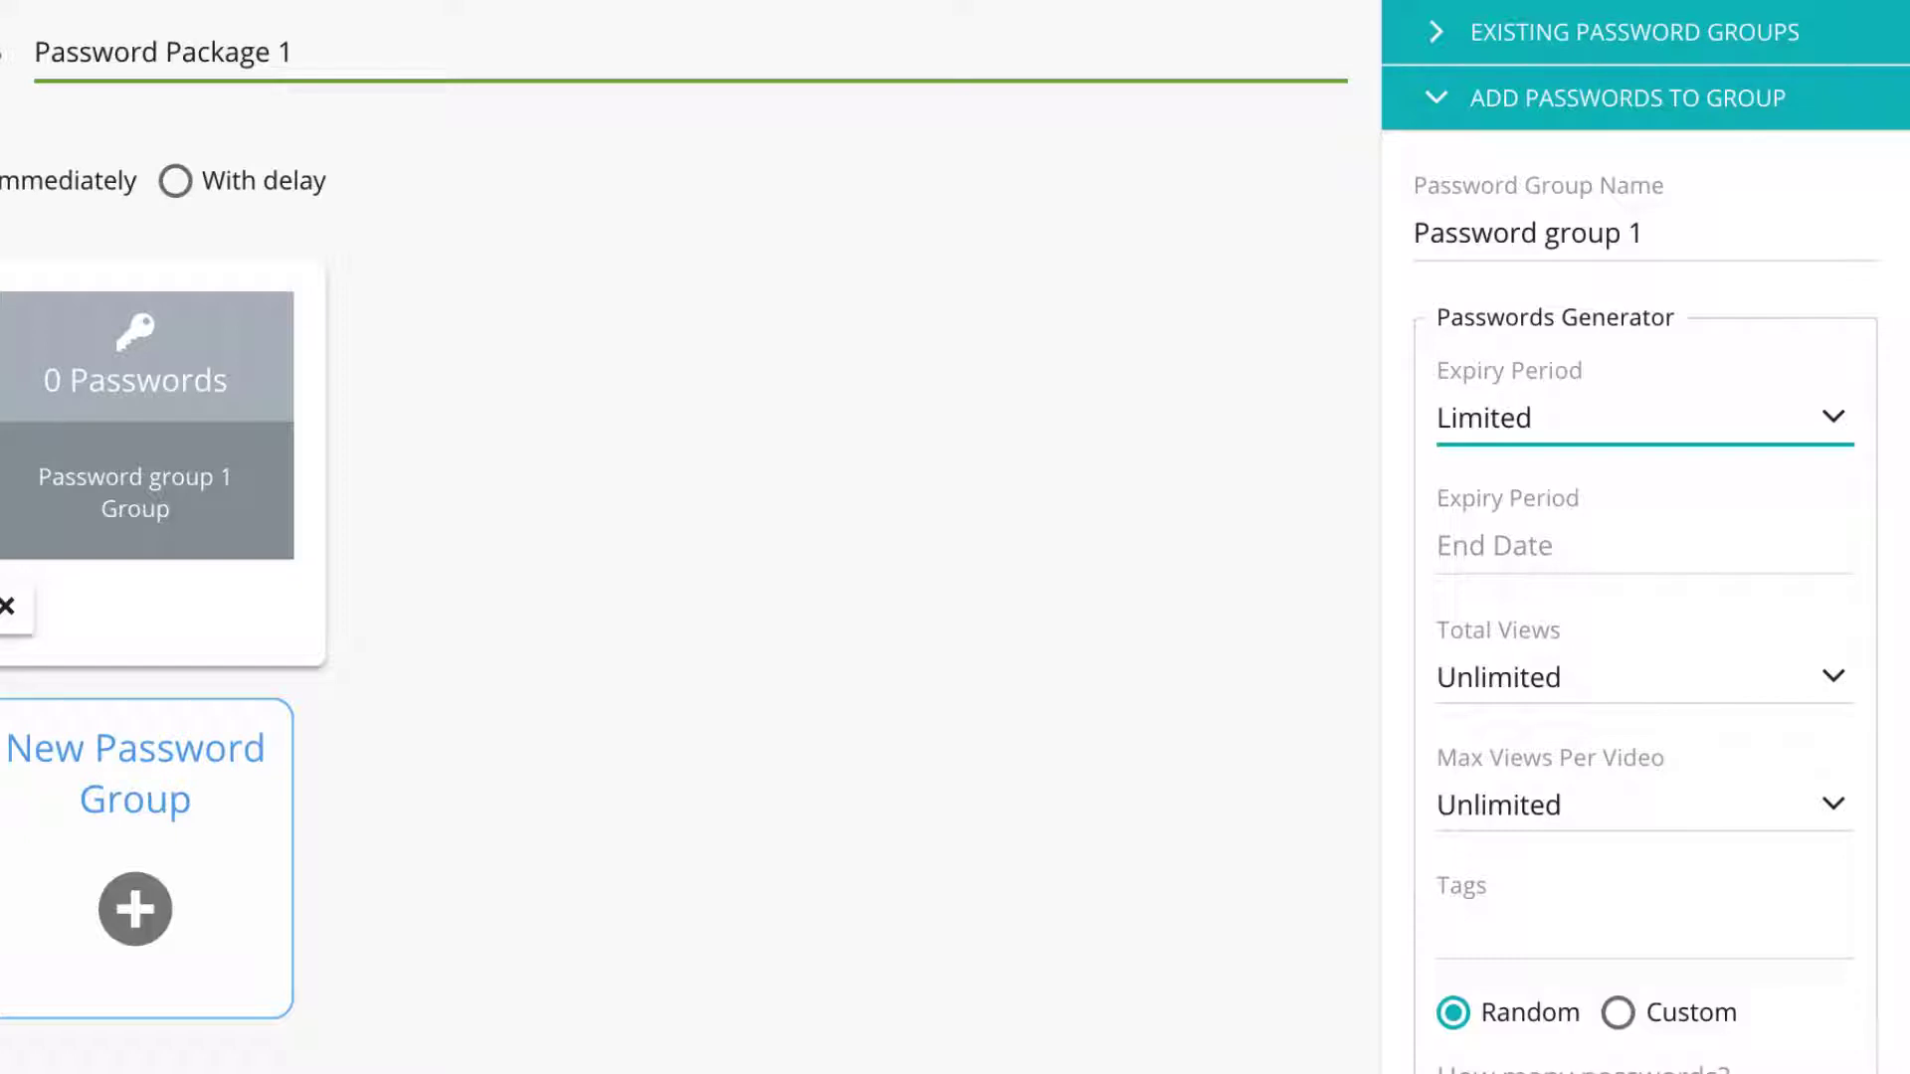
click(1621, 426)
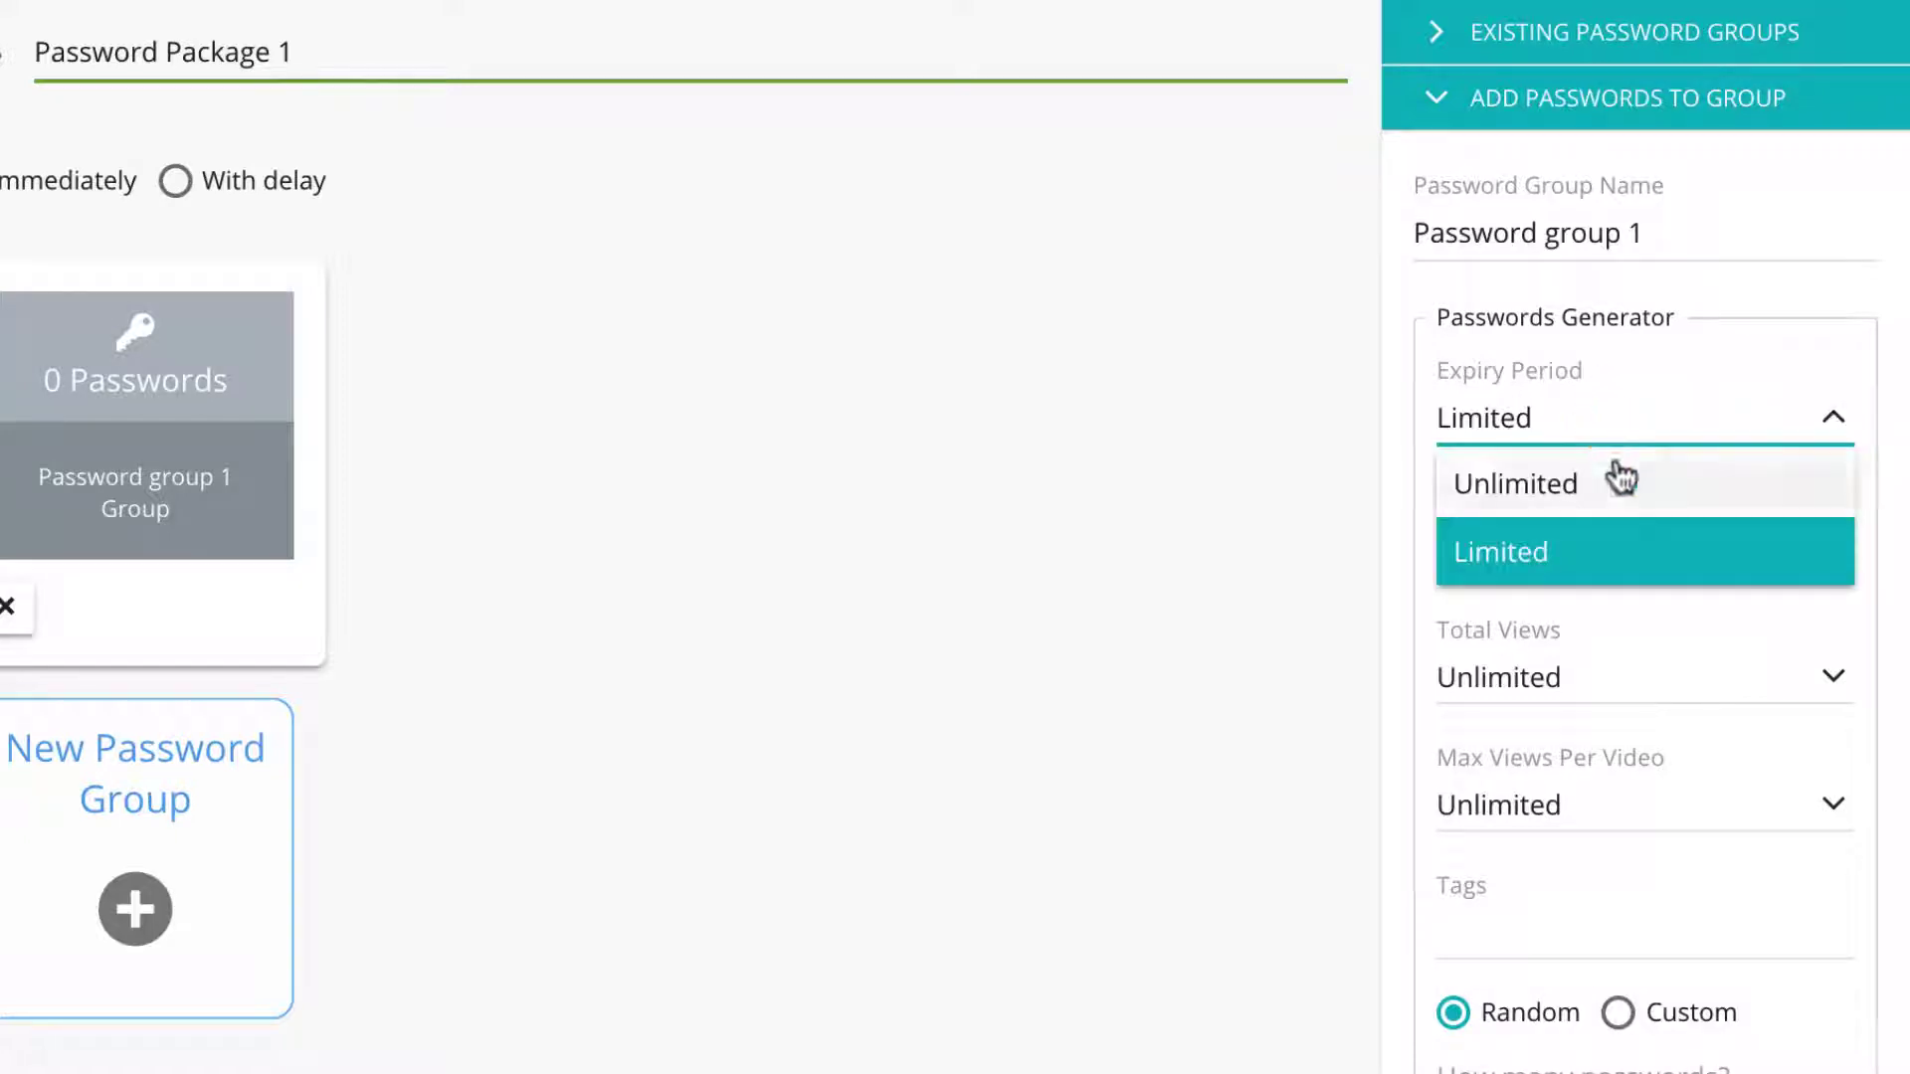
click(1620, 481)
- Limit total views to 10 and max views per video to 5
click(1602, 543)
click(1580, 682)
click(1586, 627)
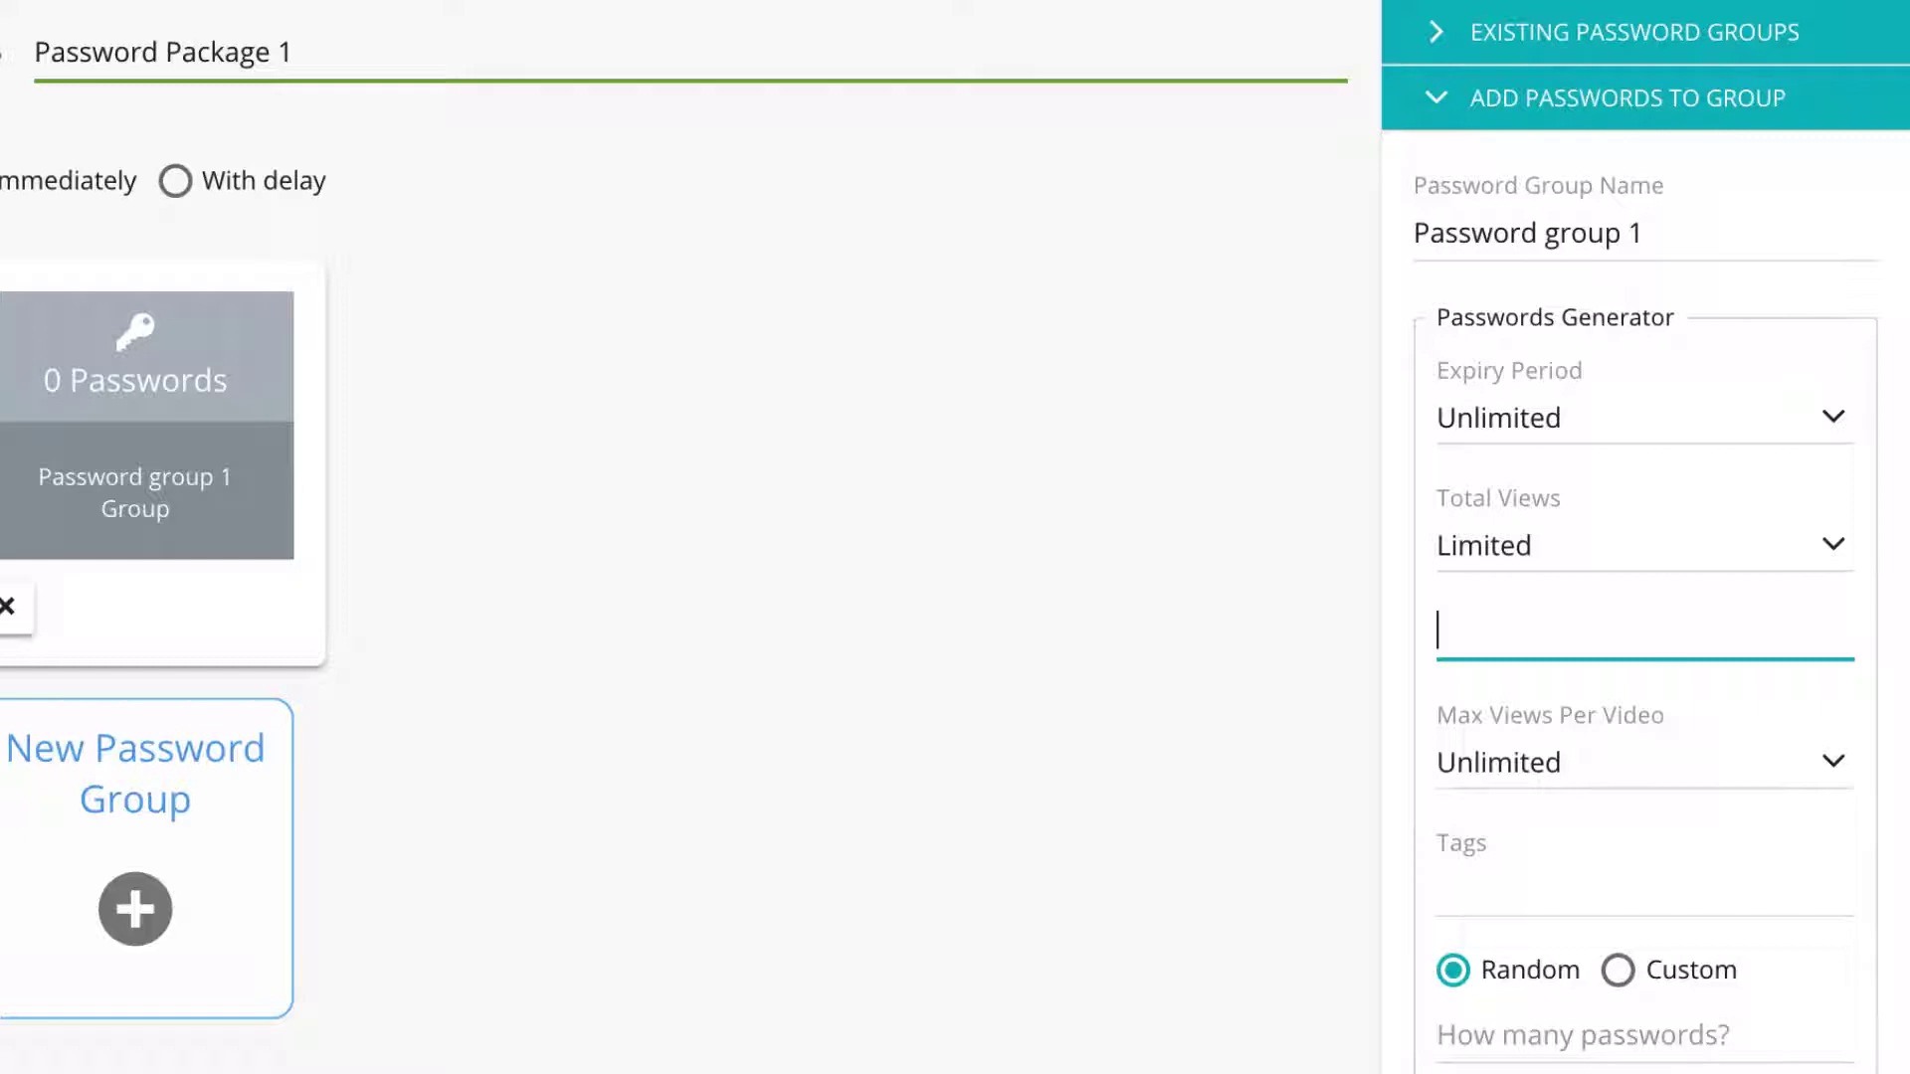
text(10)
click(1603, 756)
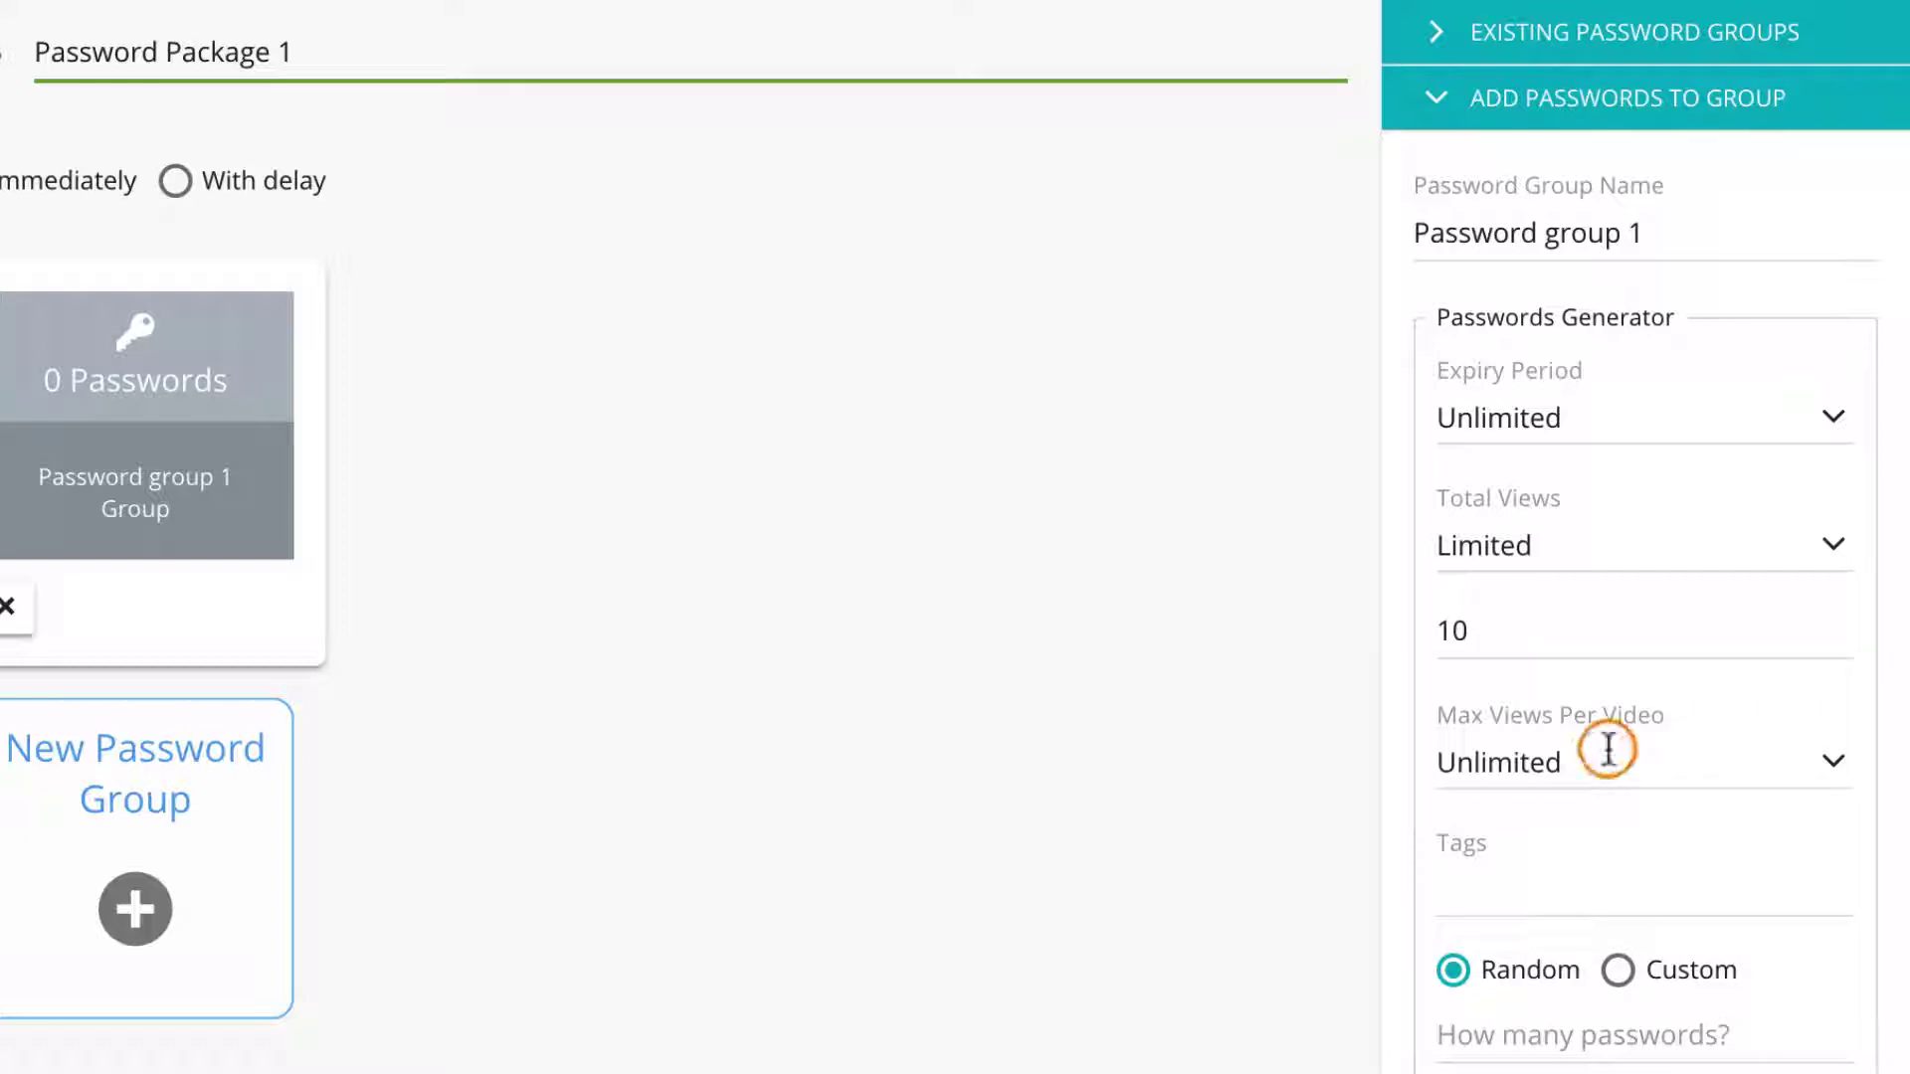
click(1569, 900)
click(1561, 845)
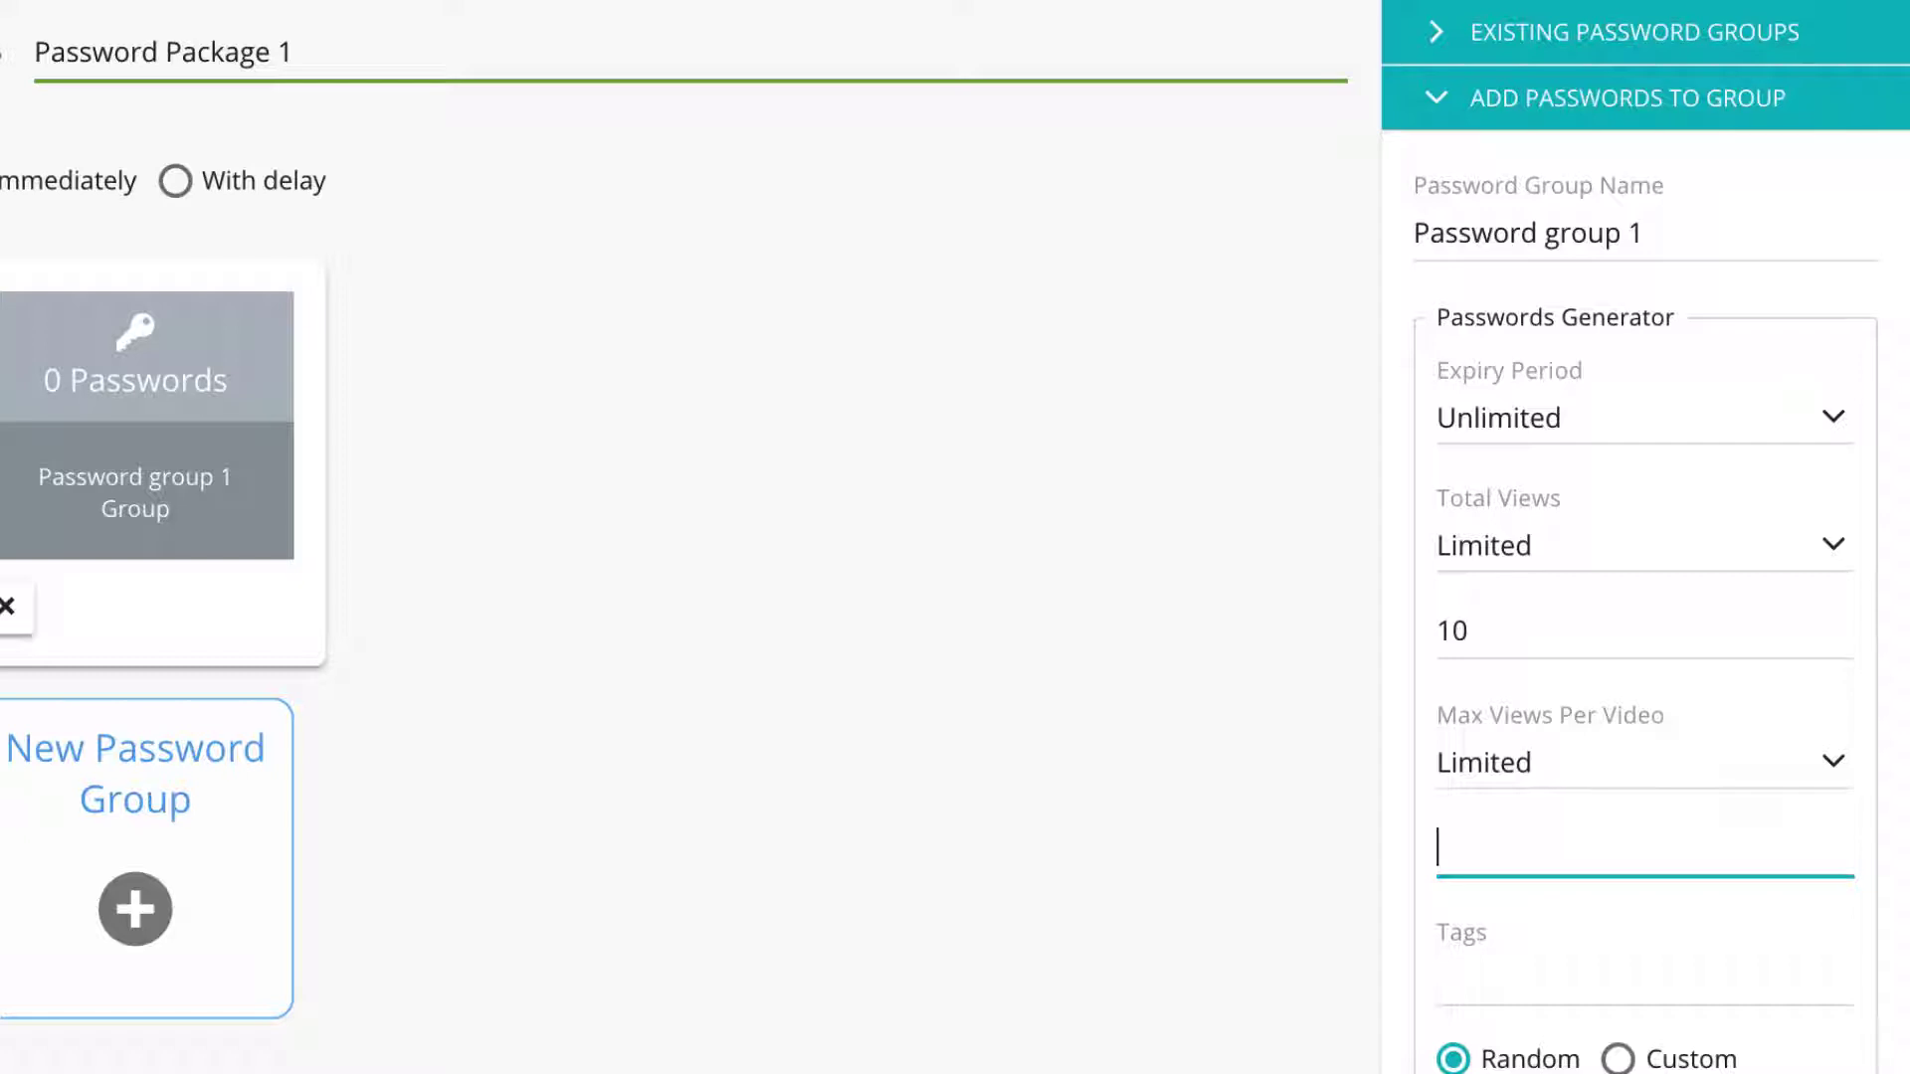
text(5)
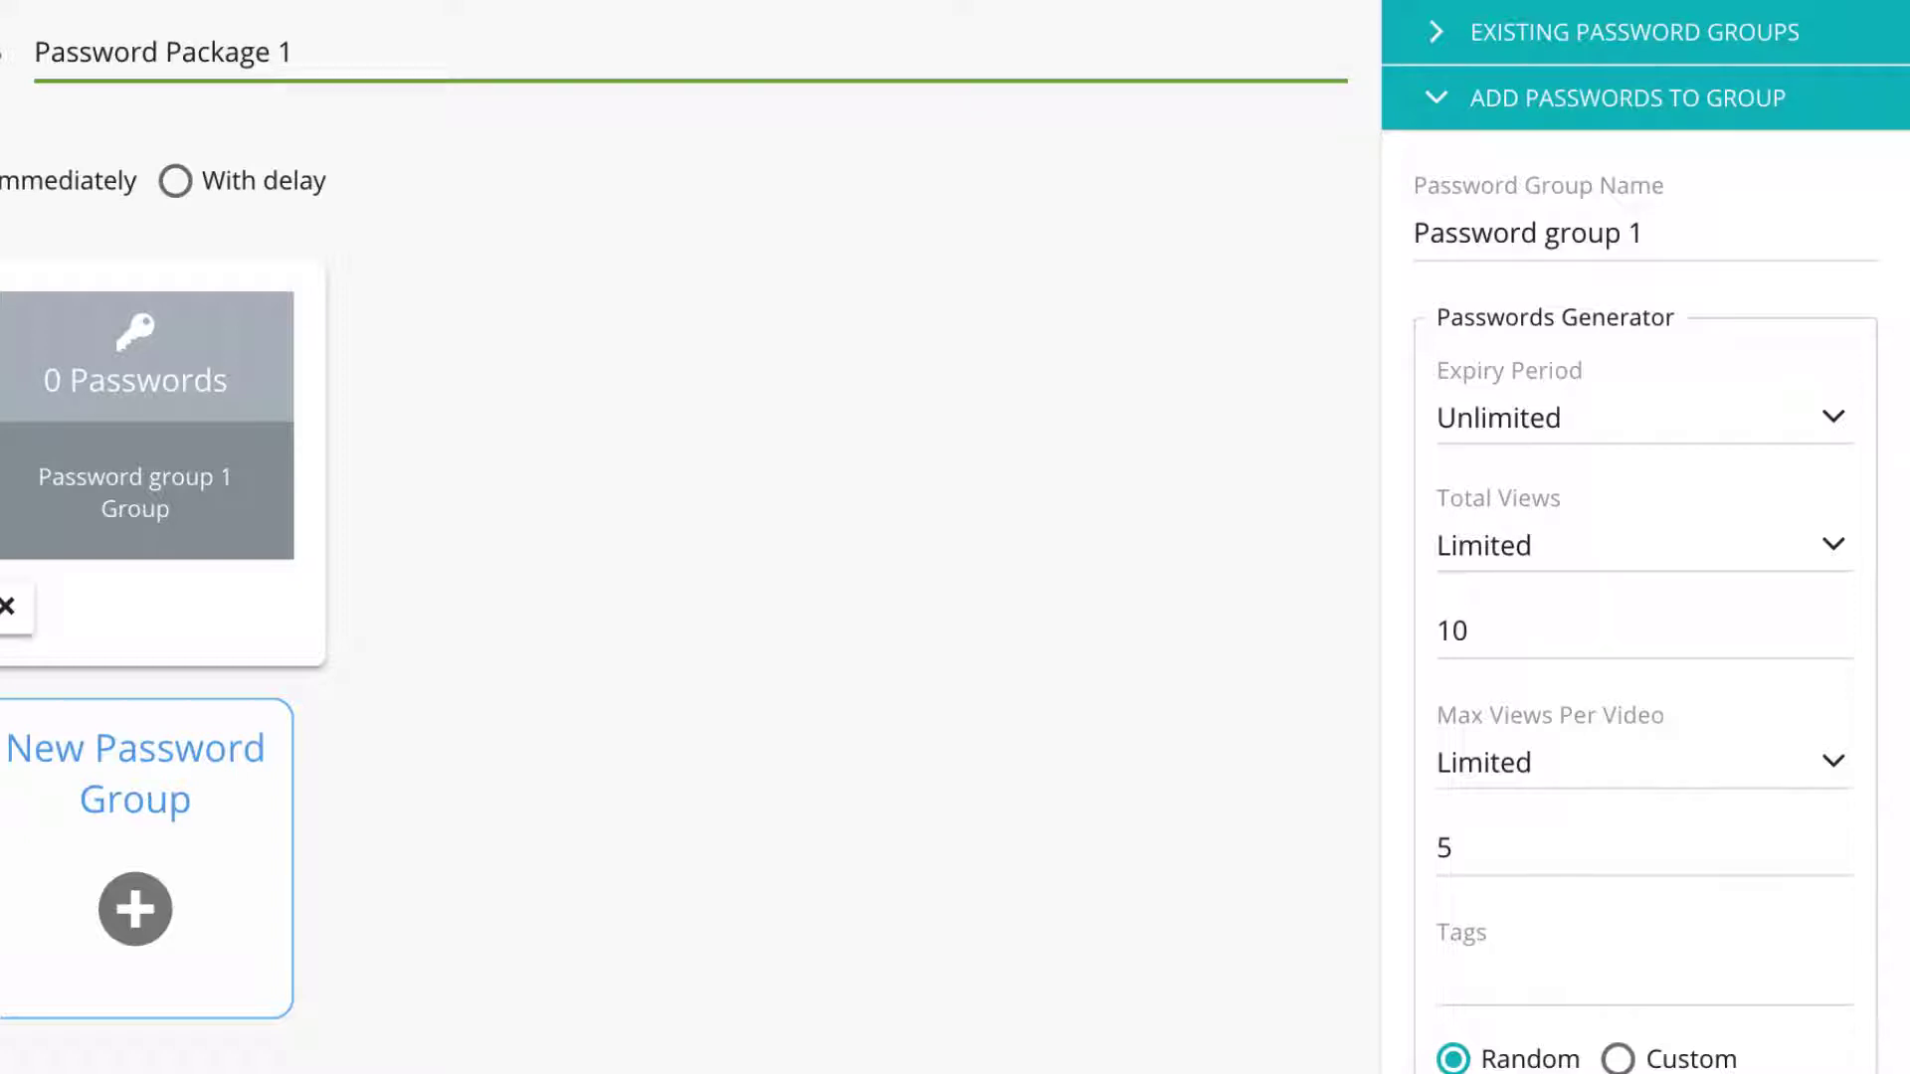
scroll(939, 537, down, 5)
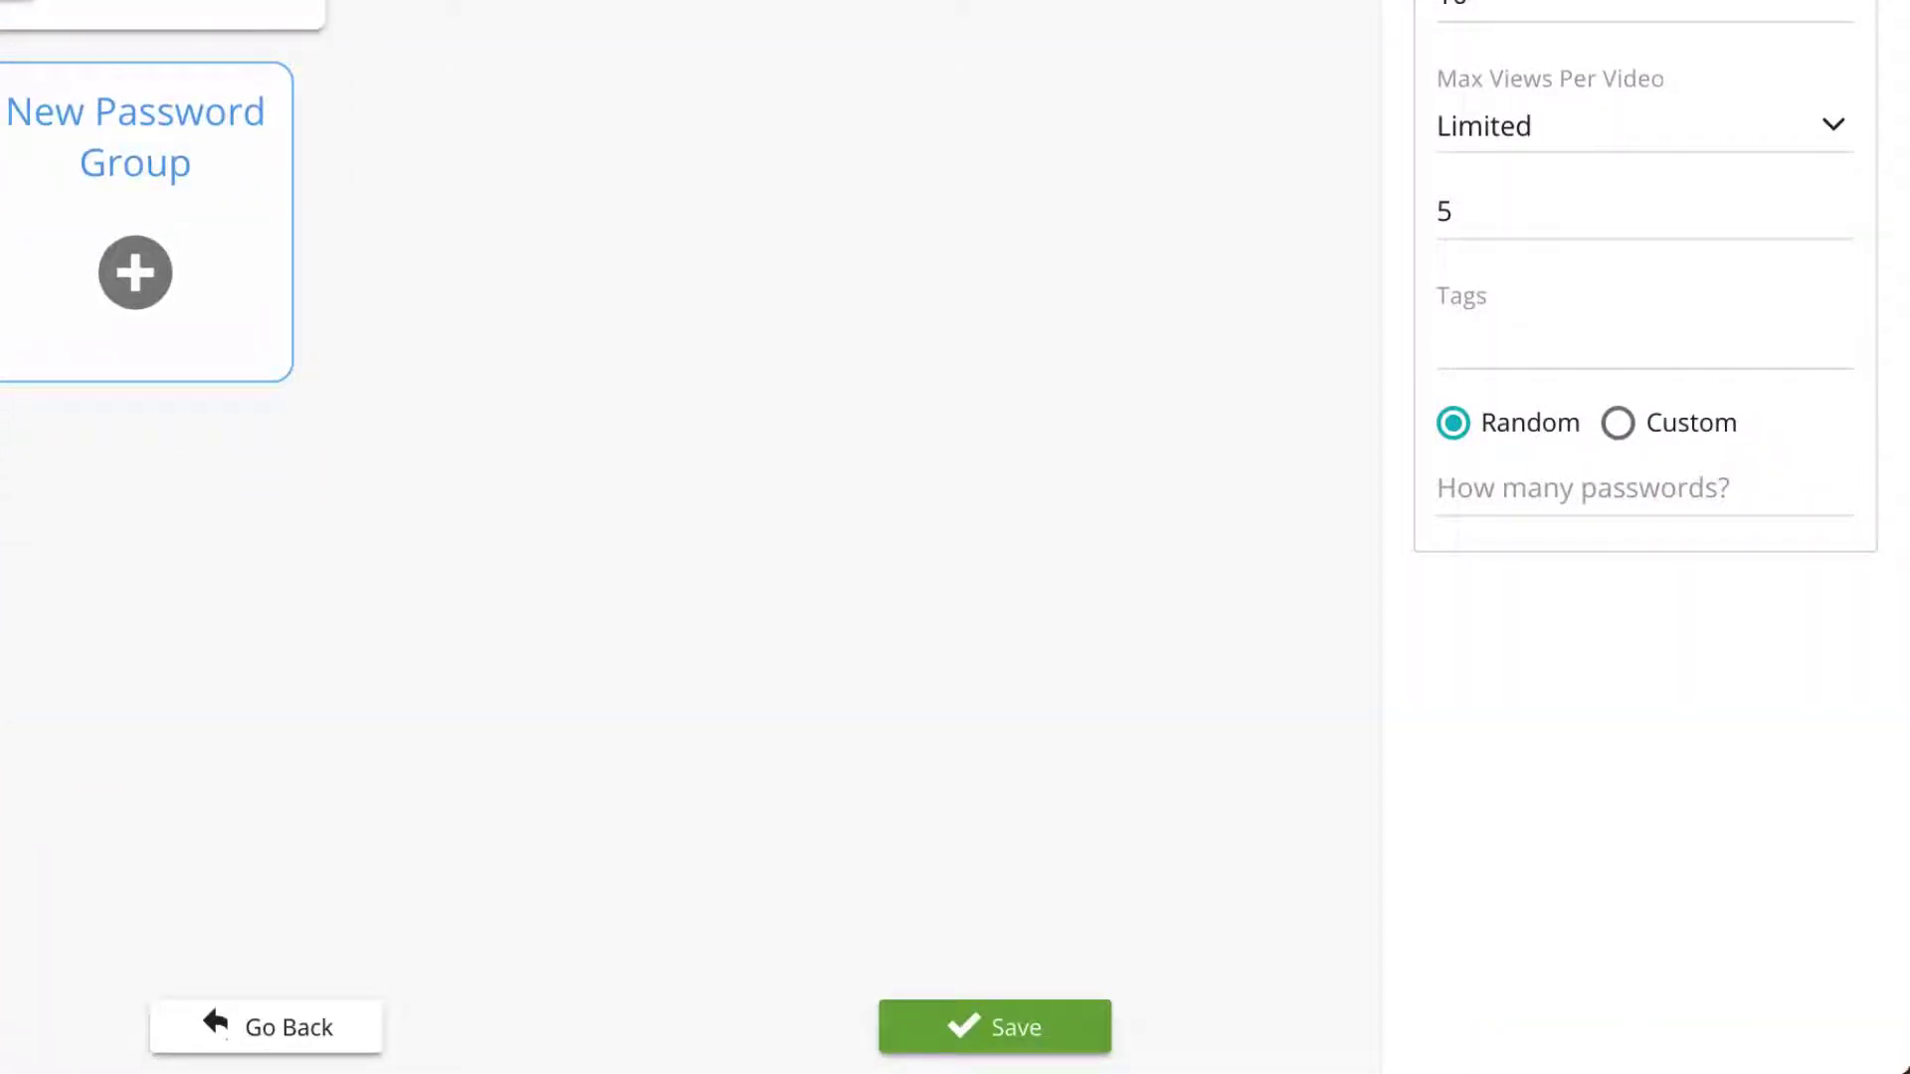
- Add the tags Office and Training to the password group
click(1483, 332)
text(Offic)
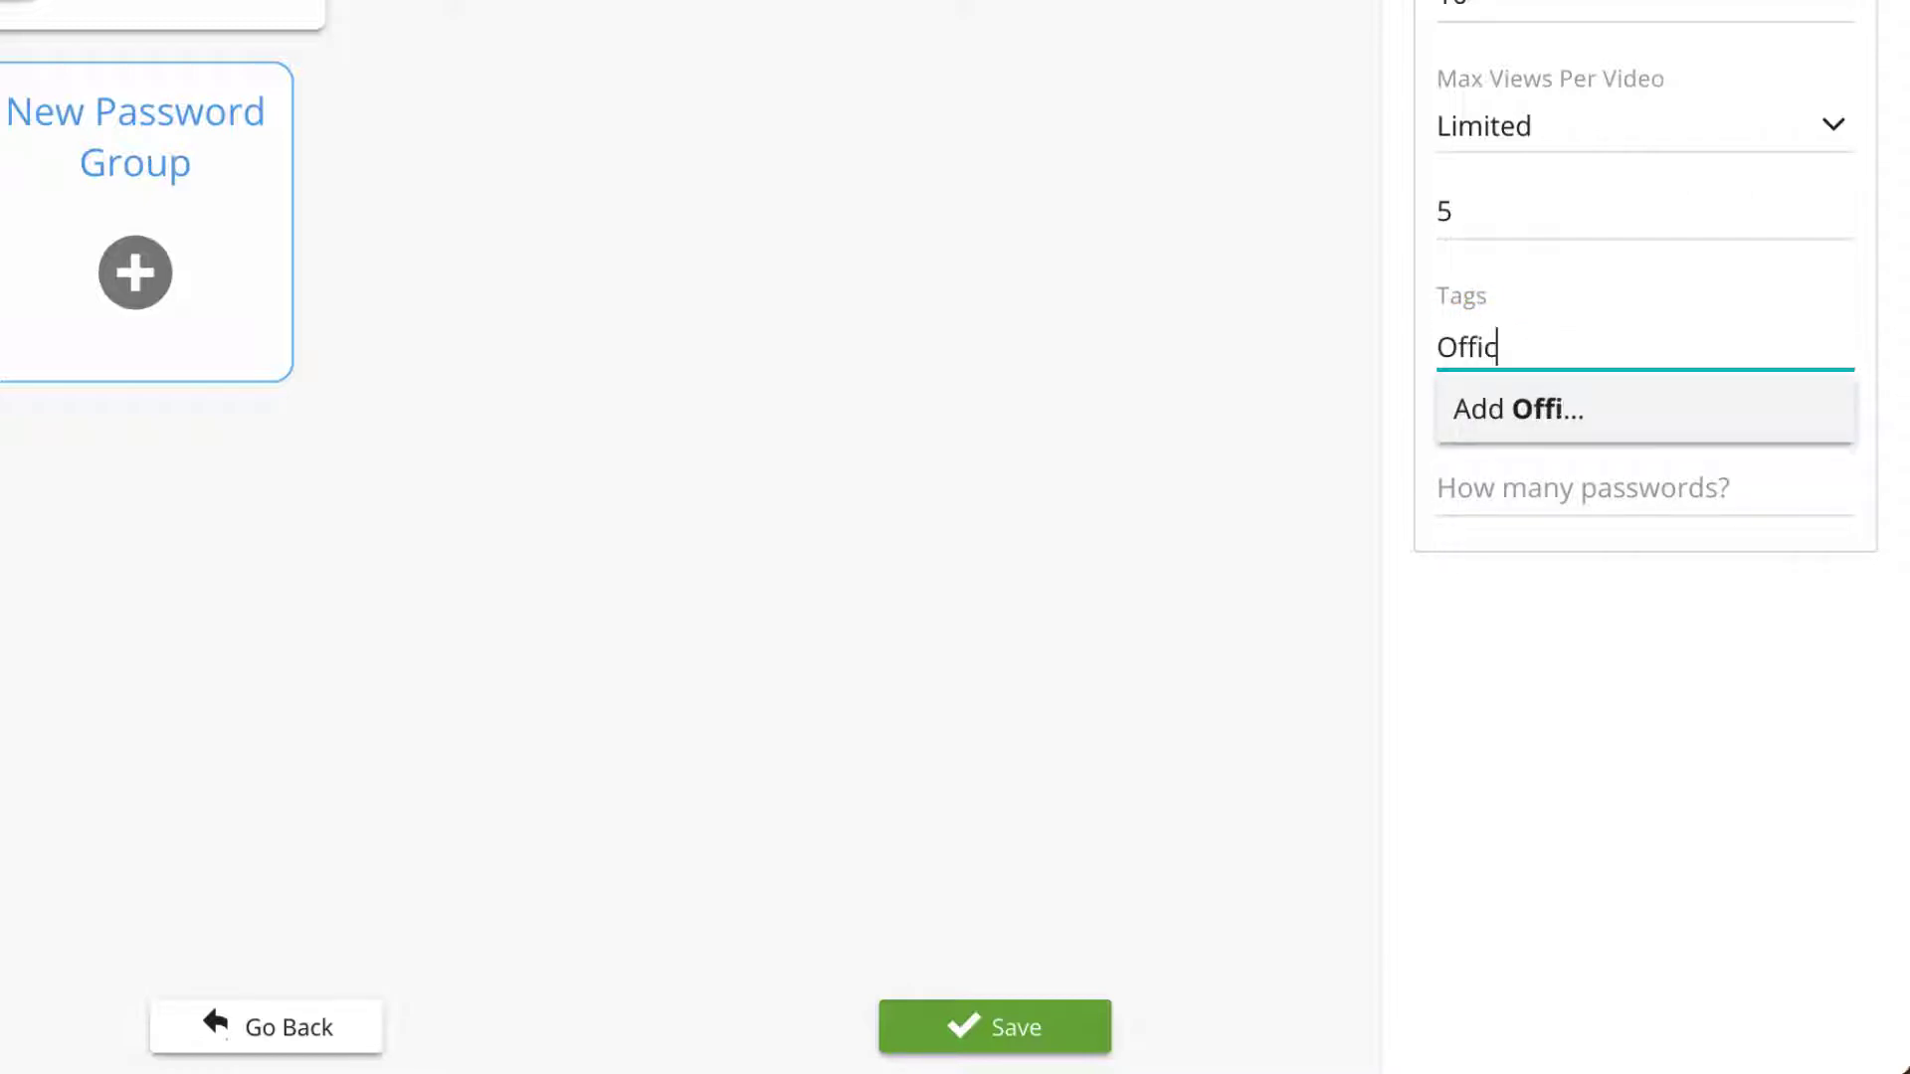
text(e)
key(Return)
text(Training)
key(Return)
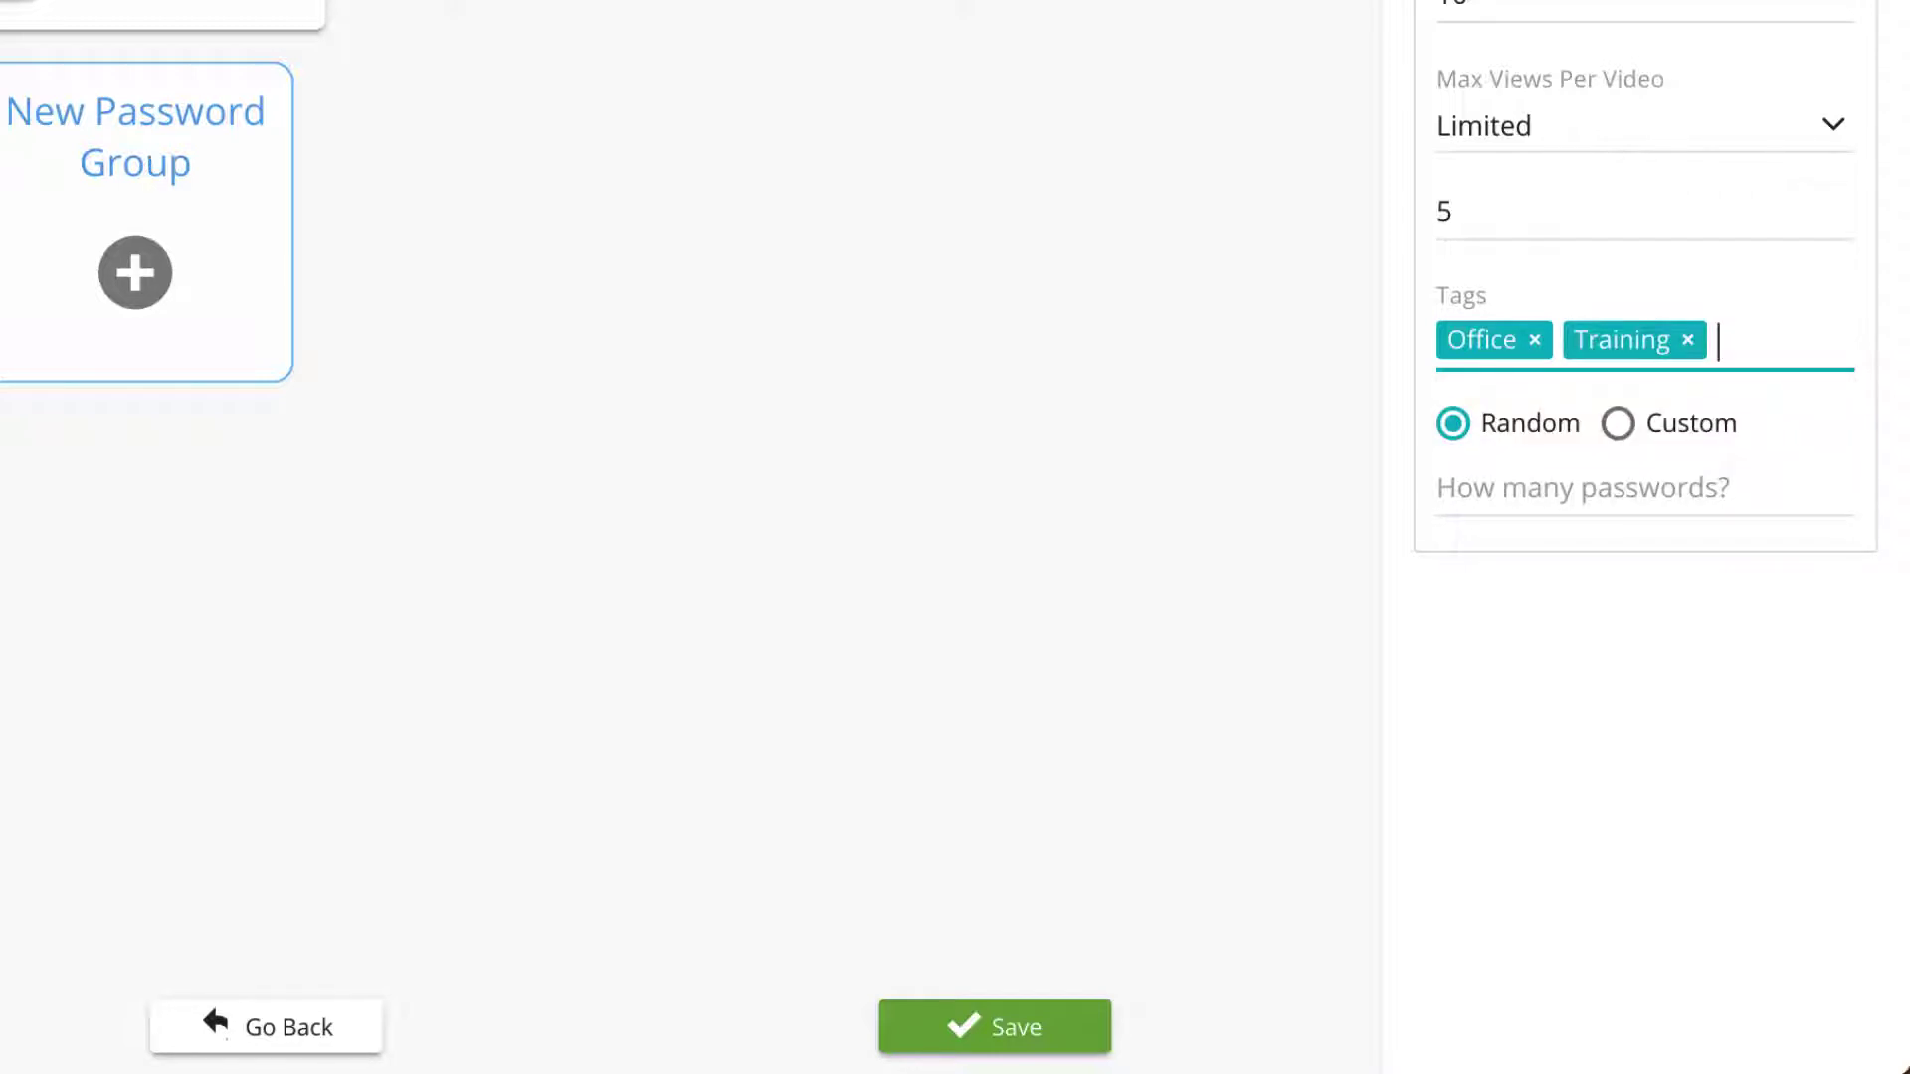
- Generate 10 random passwords for the group and save it
click(1496, 421)
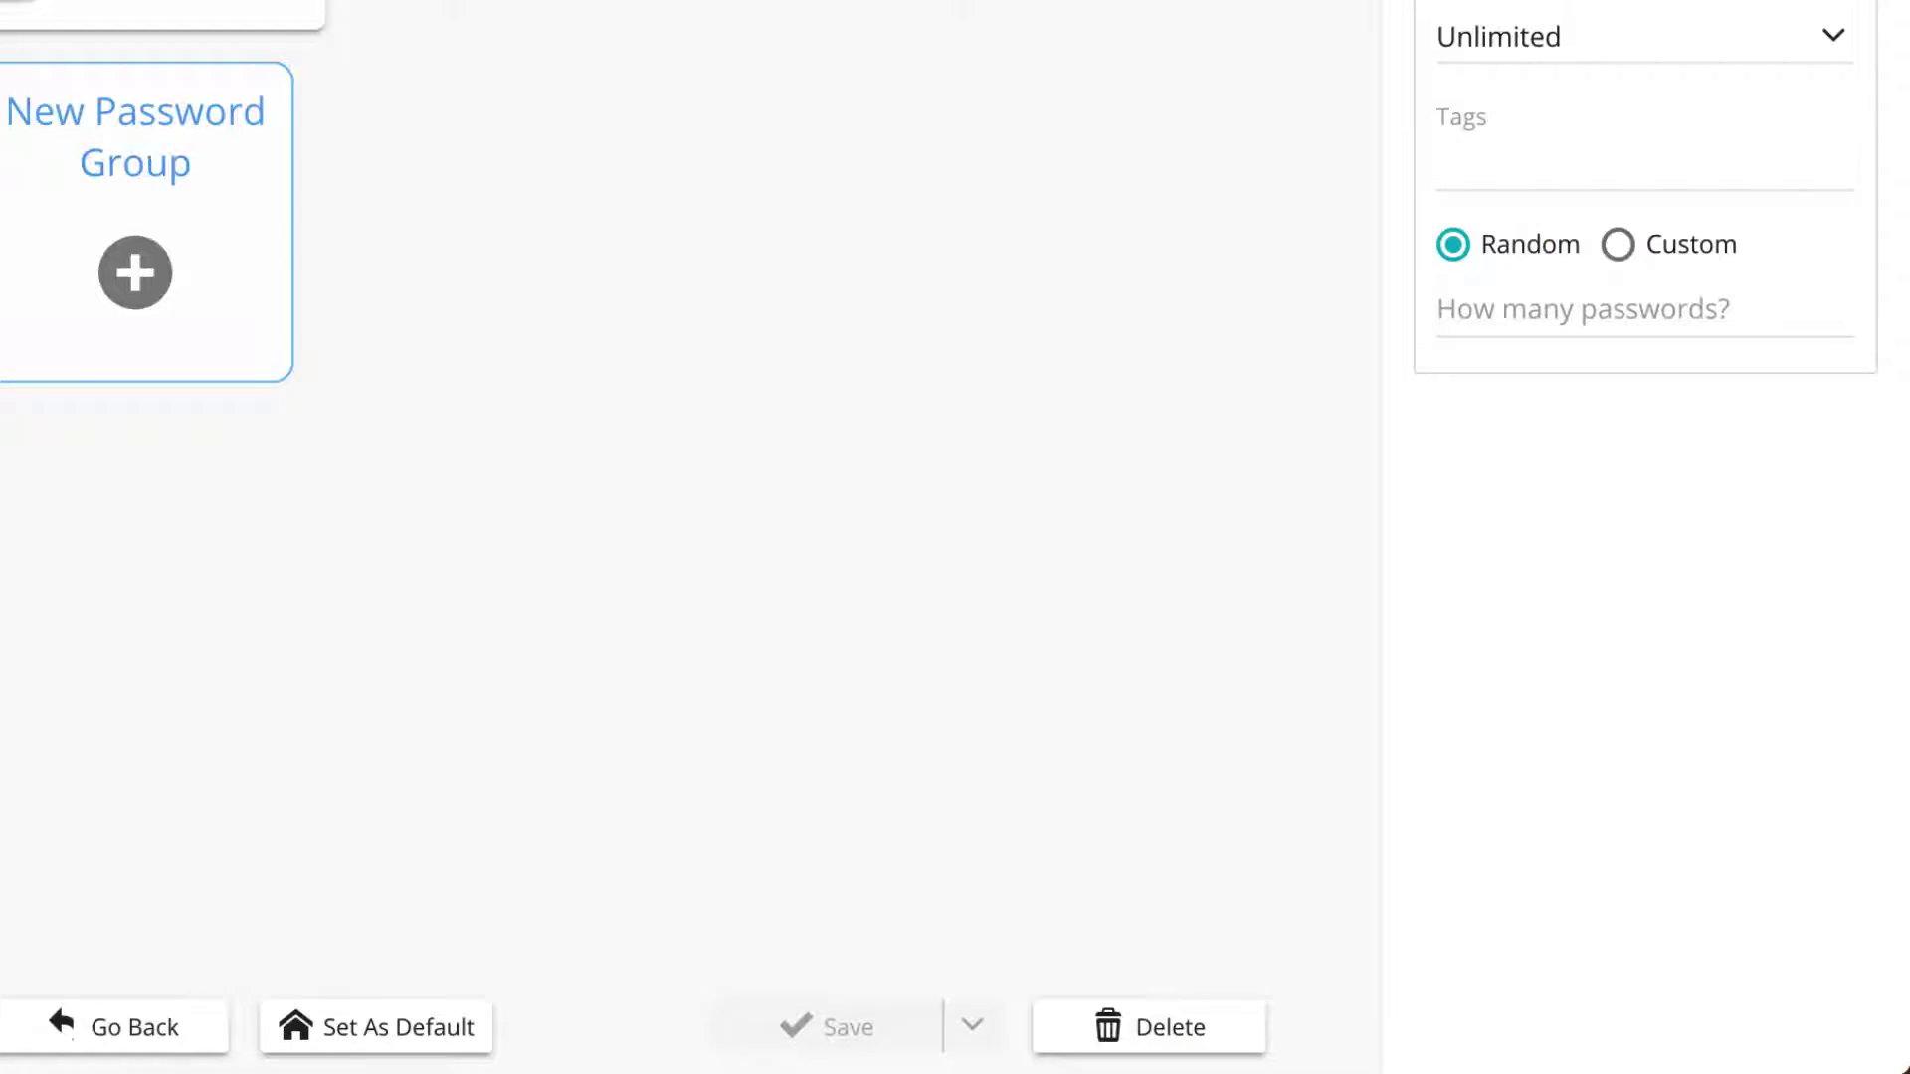
click(1582, 310)
text(10)
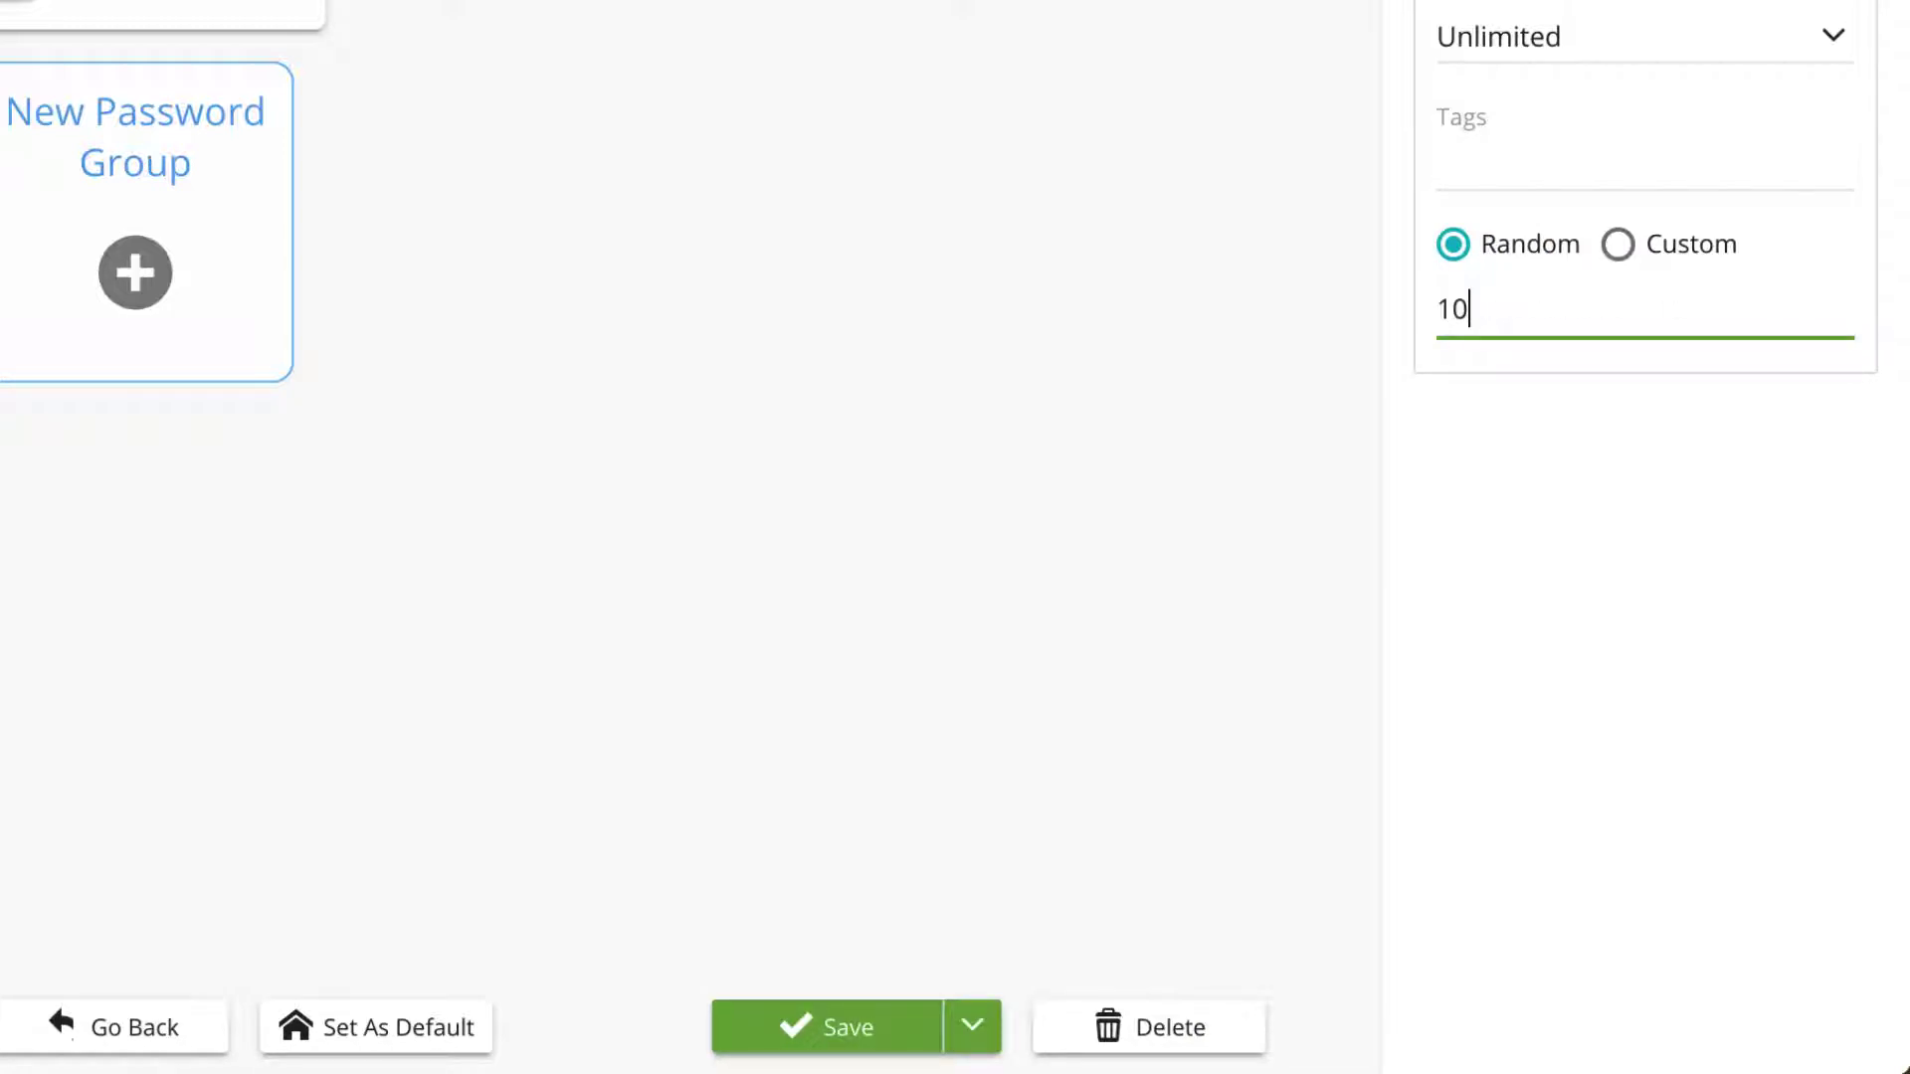
click(827, 1022)
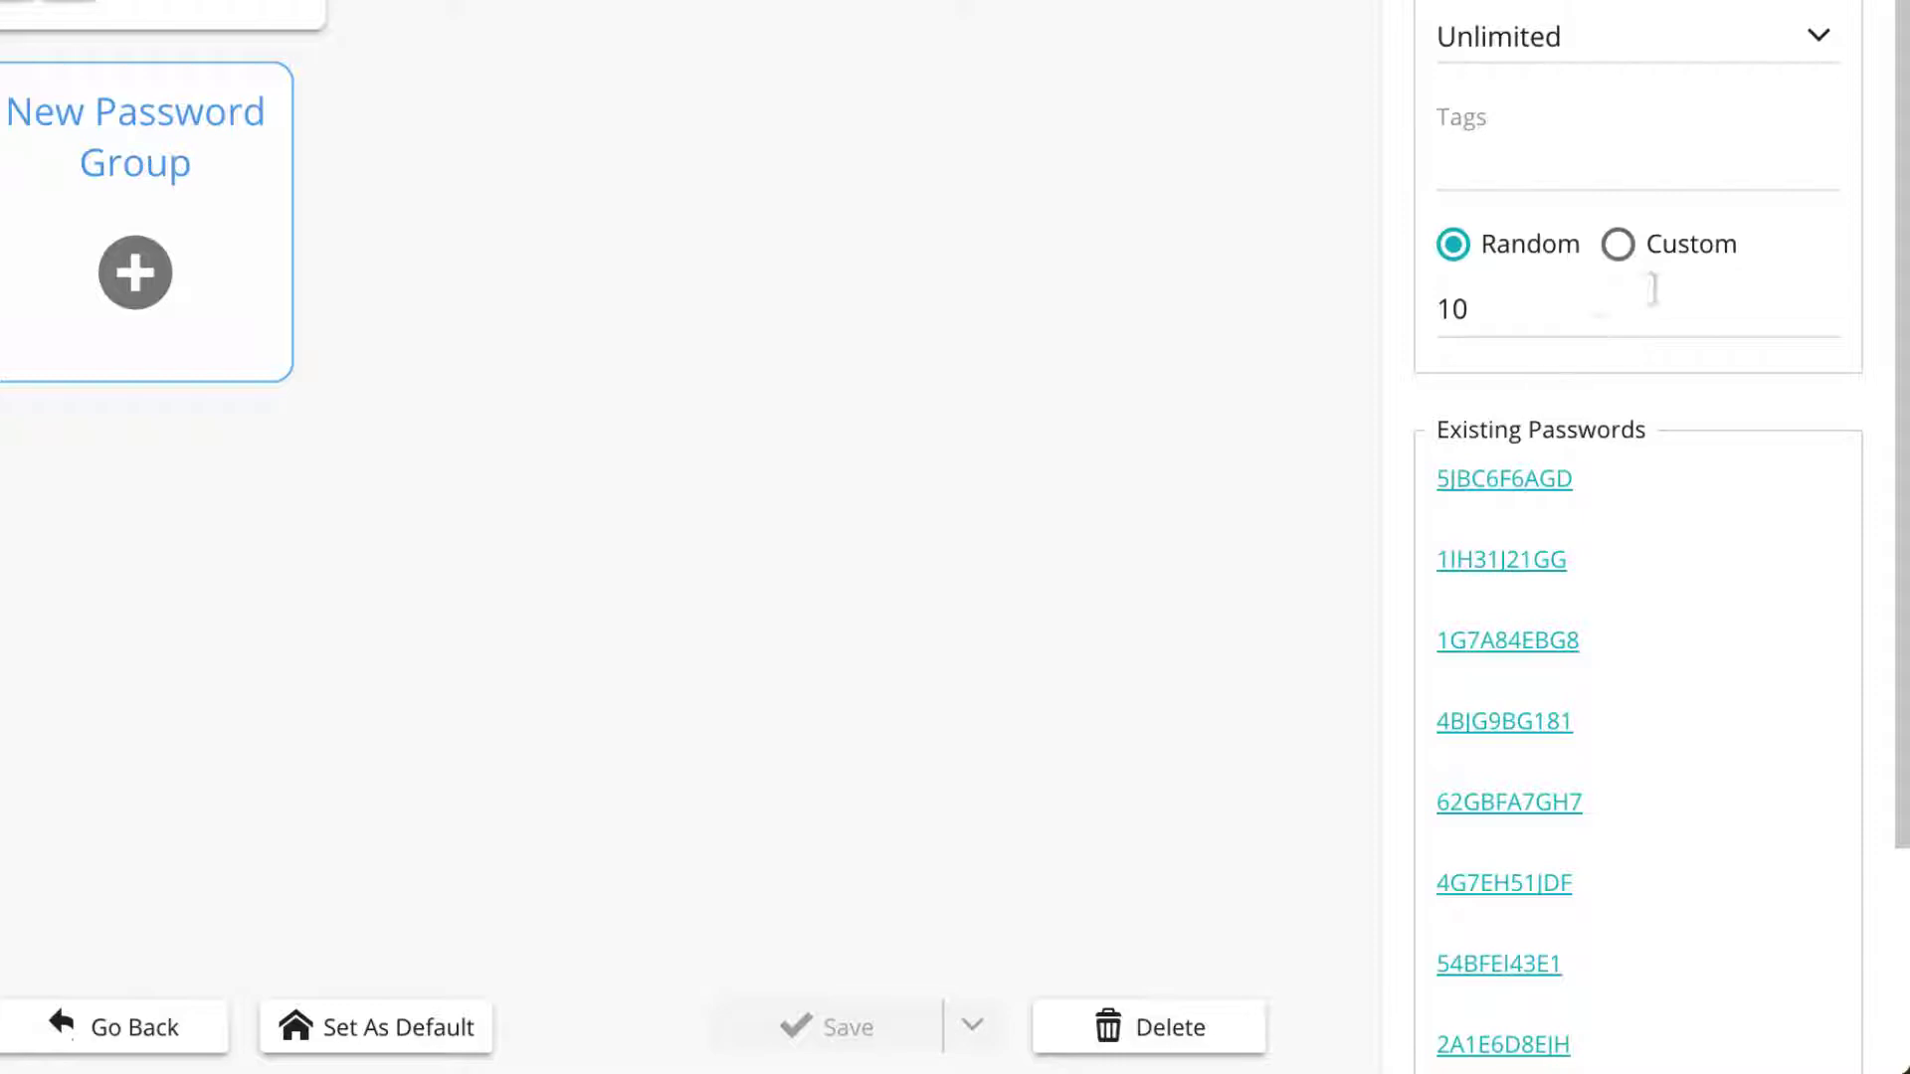
- Switch to Custom, enter a custom test password, and save it to the group
click(1632, 251)
click(1546, 323)
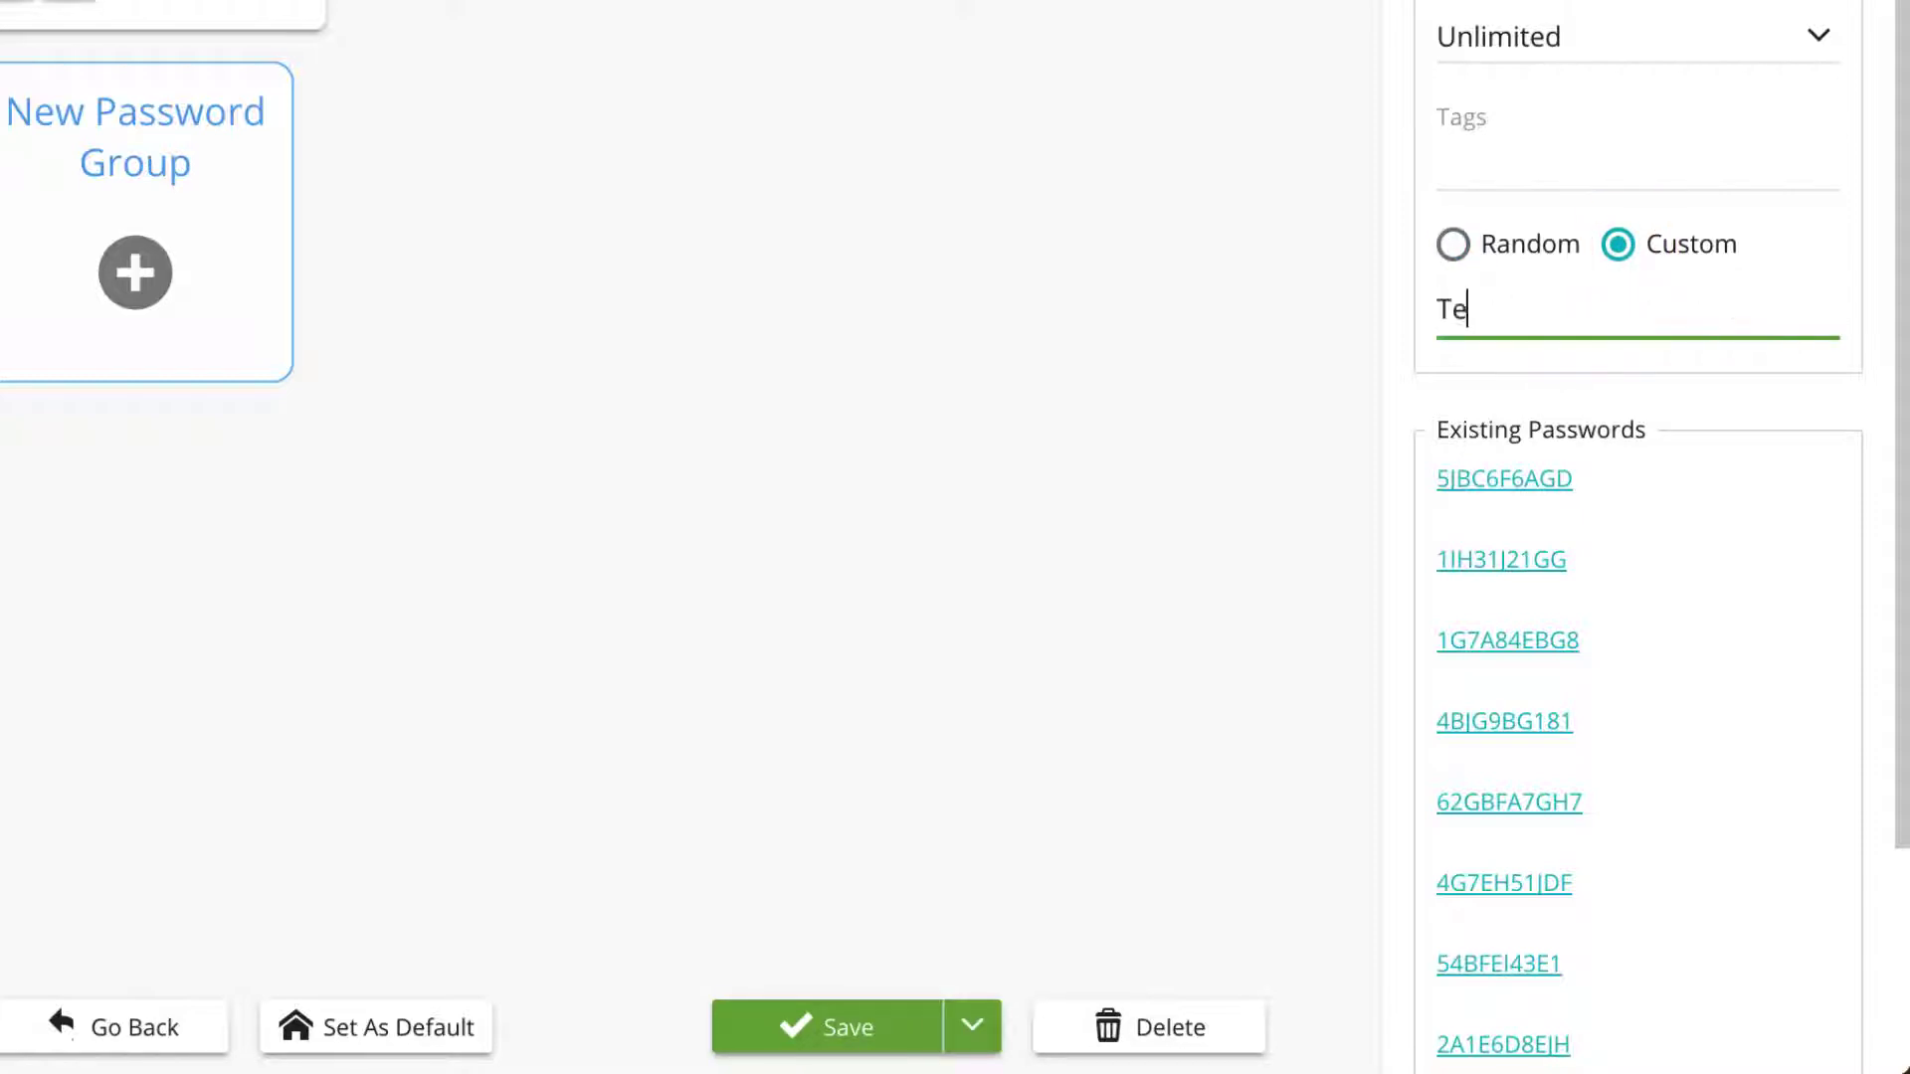
click(835, 1027)
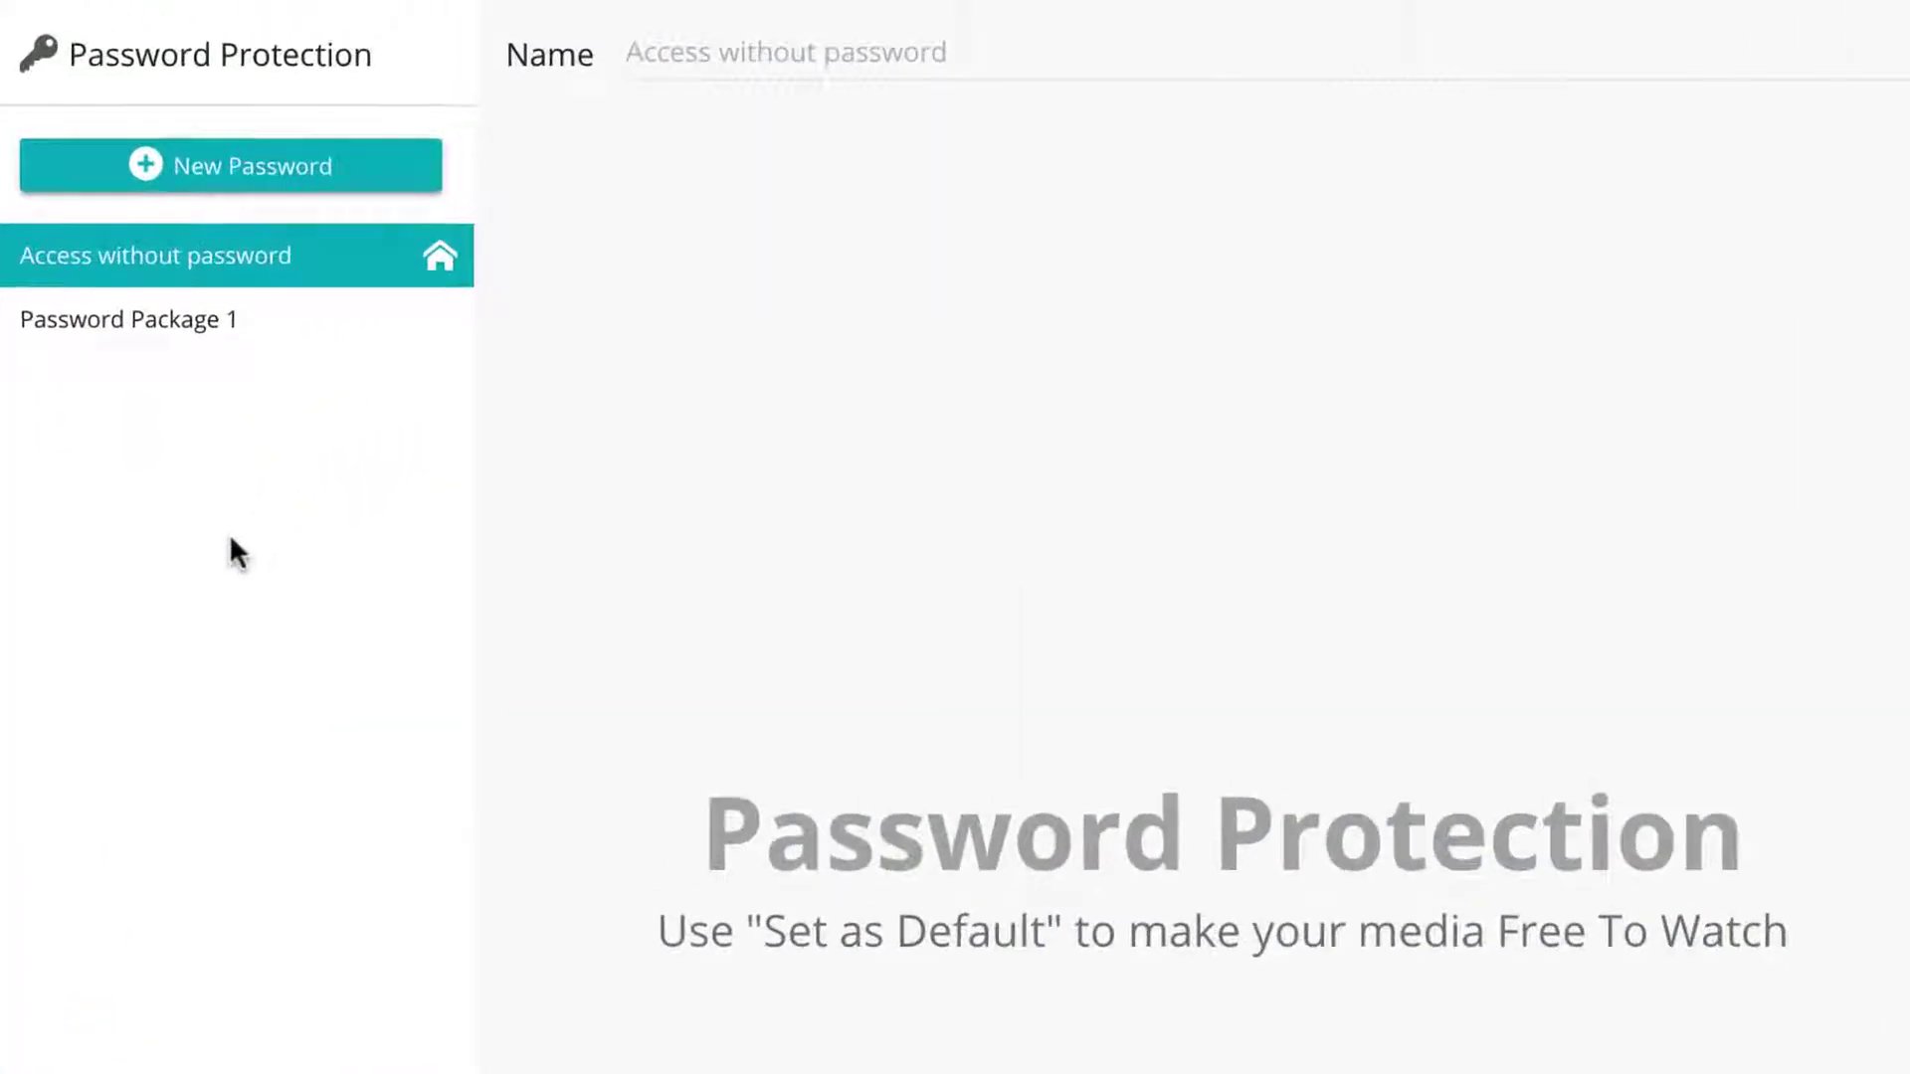
- Create Password Package 2 using existing Password Group 1 (11 passwords) and save it
click(257, 159)
click(660, 51)
text(Password Package 2)
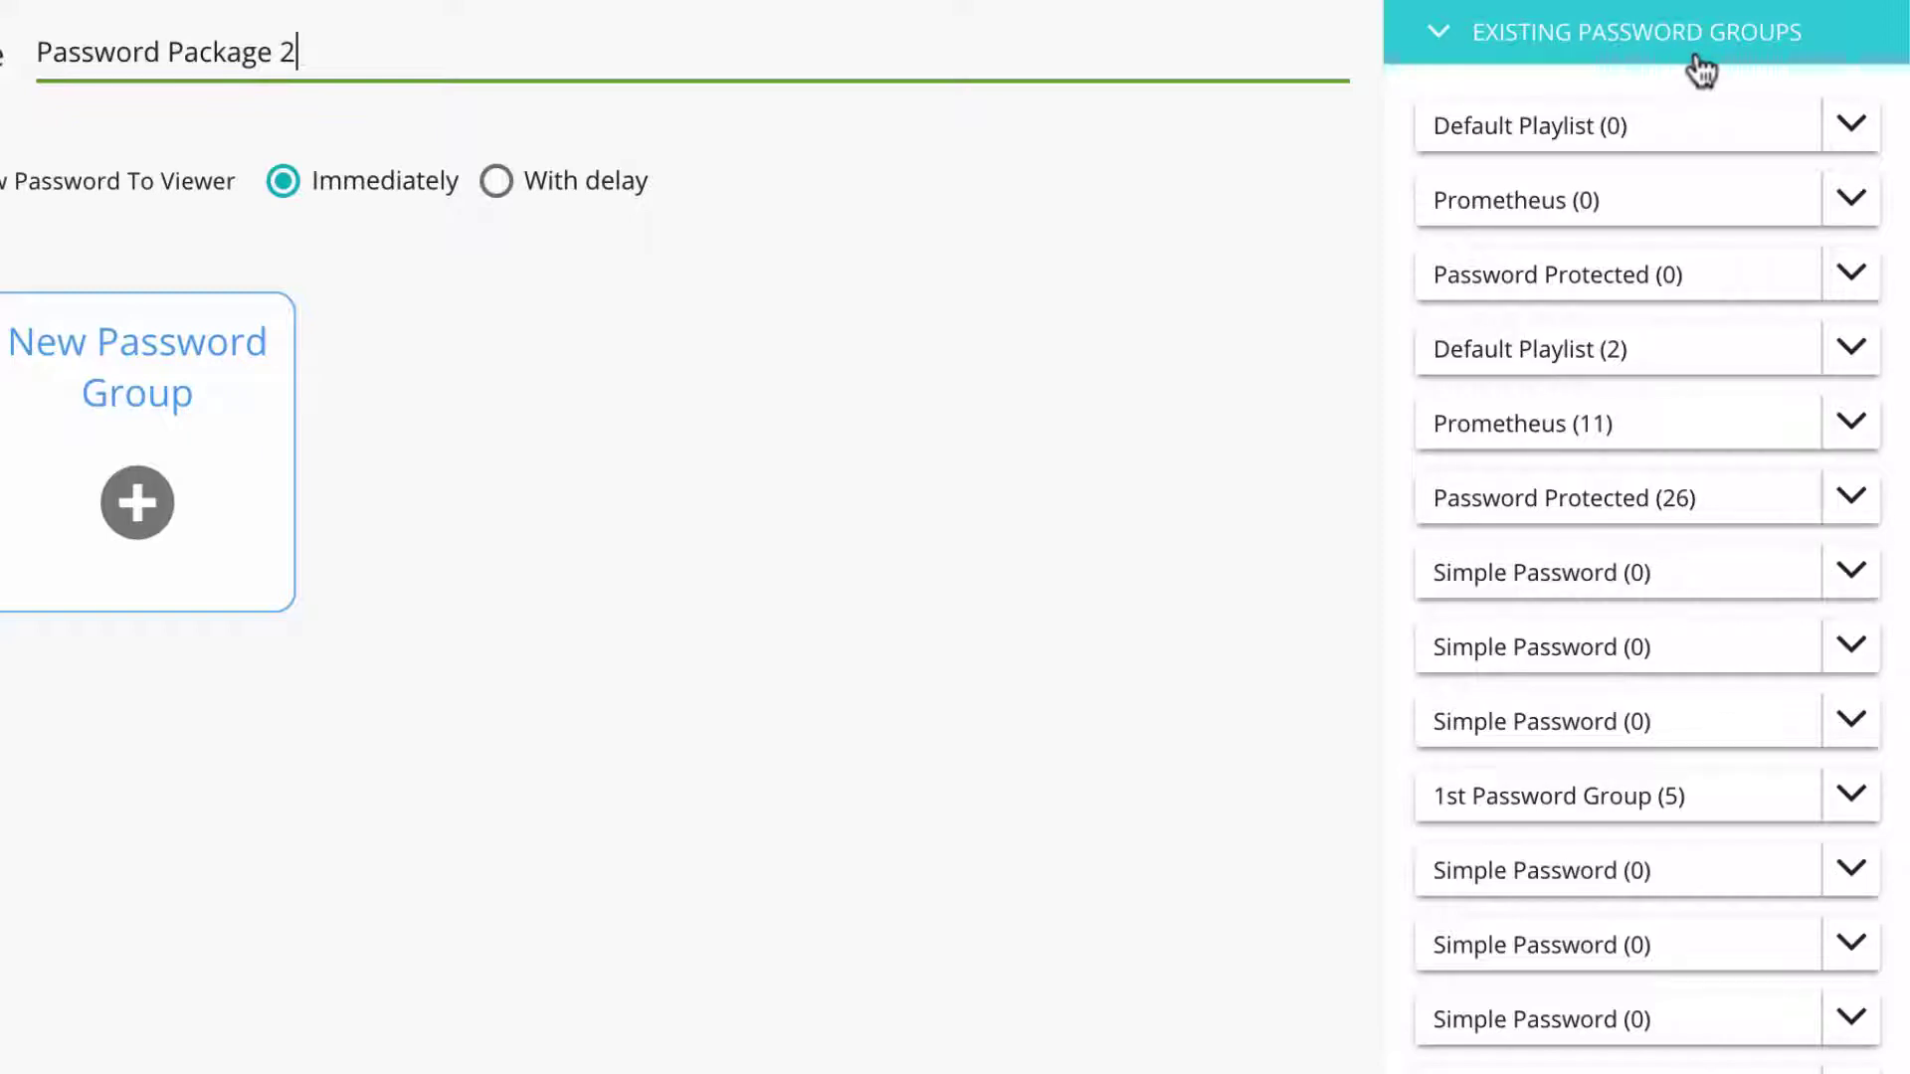
scroll(1602, 882, down, 3)
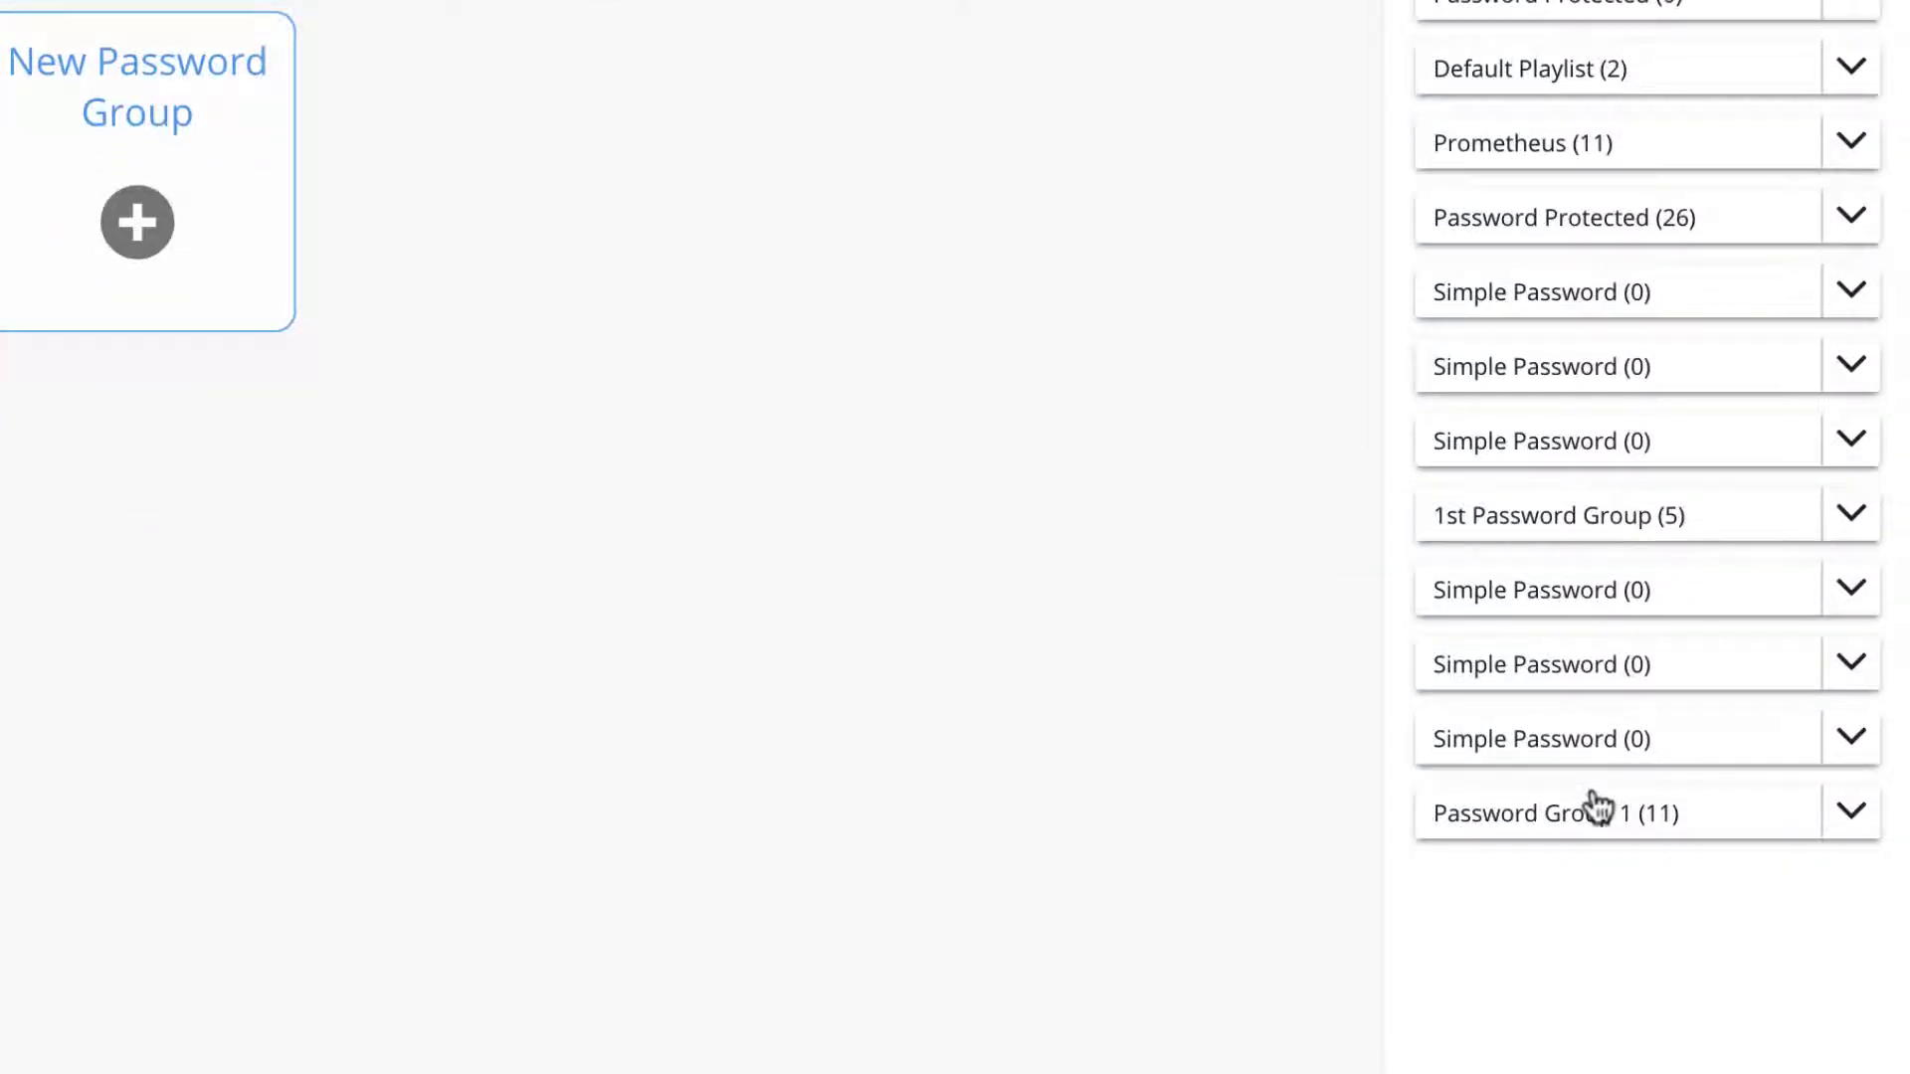
click(1599, 814)
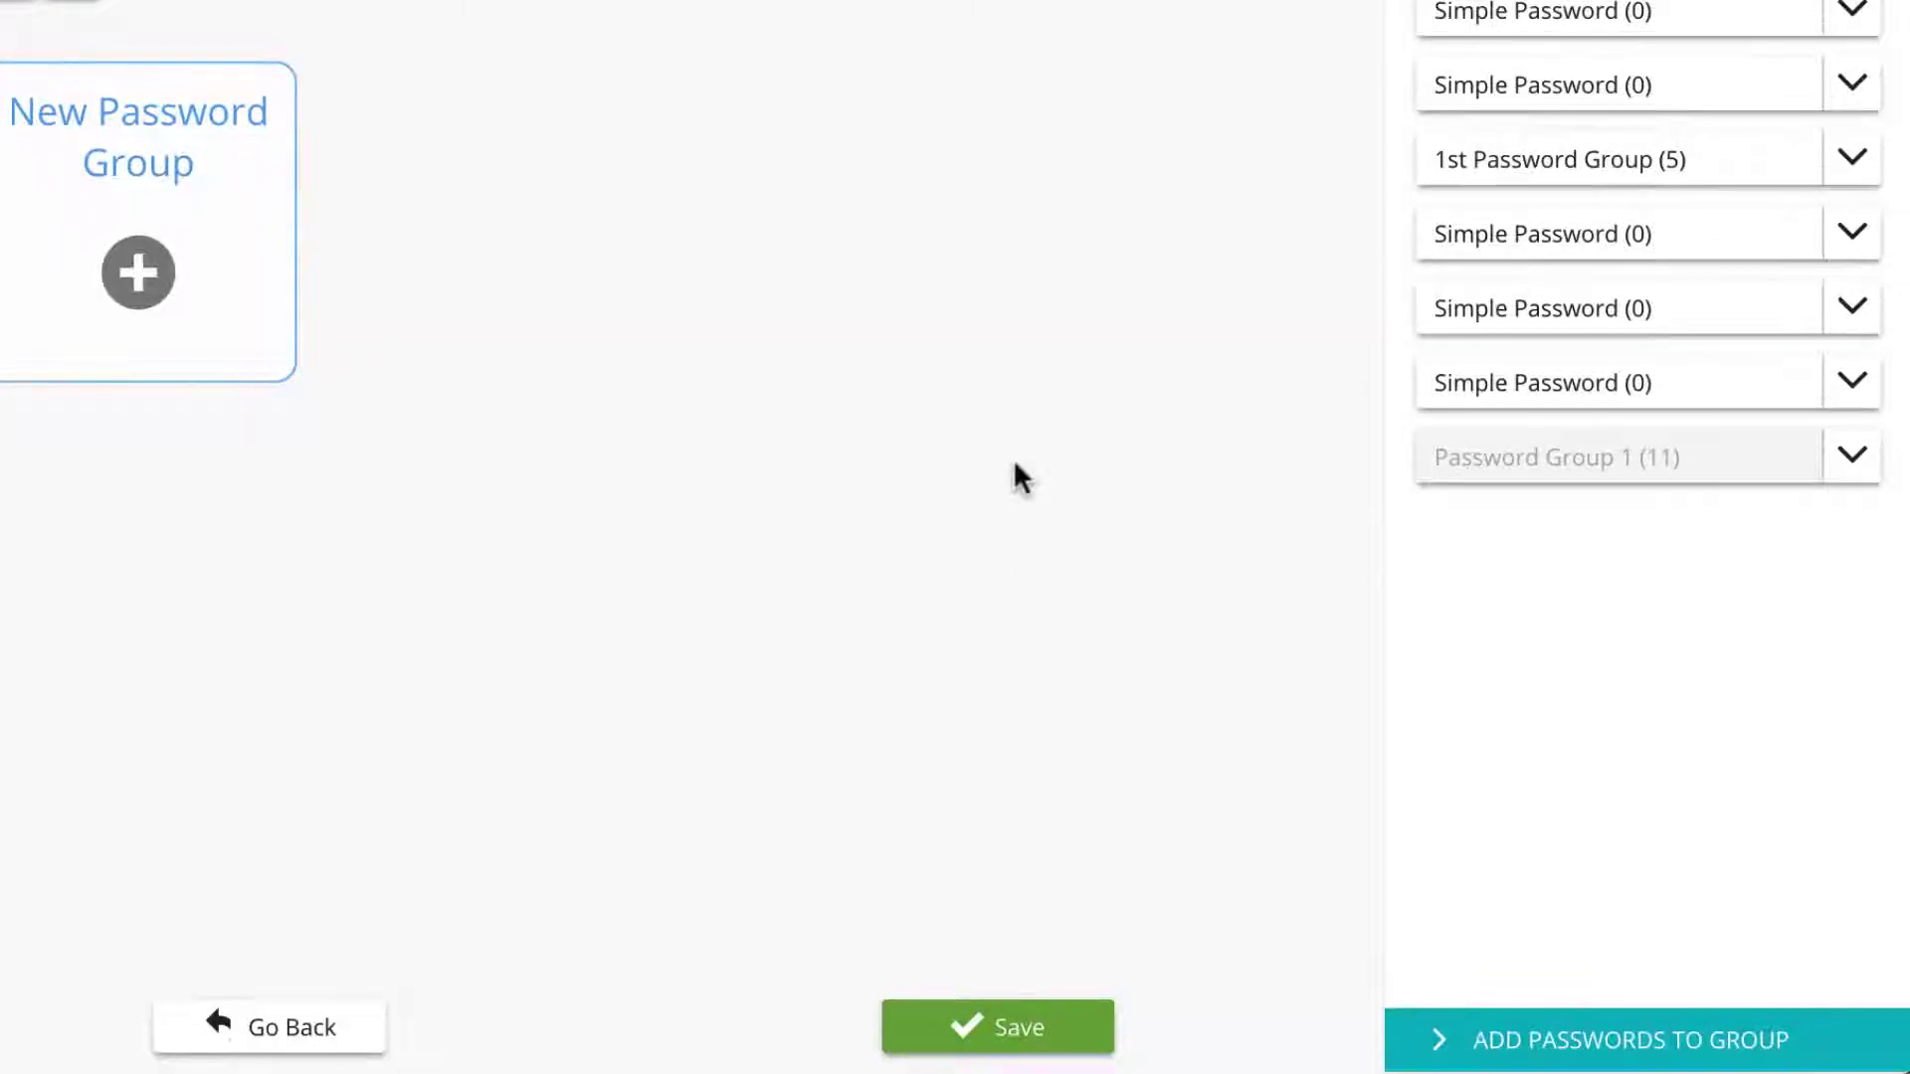
click(995, 1047)
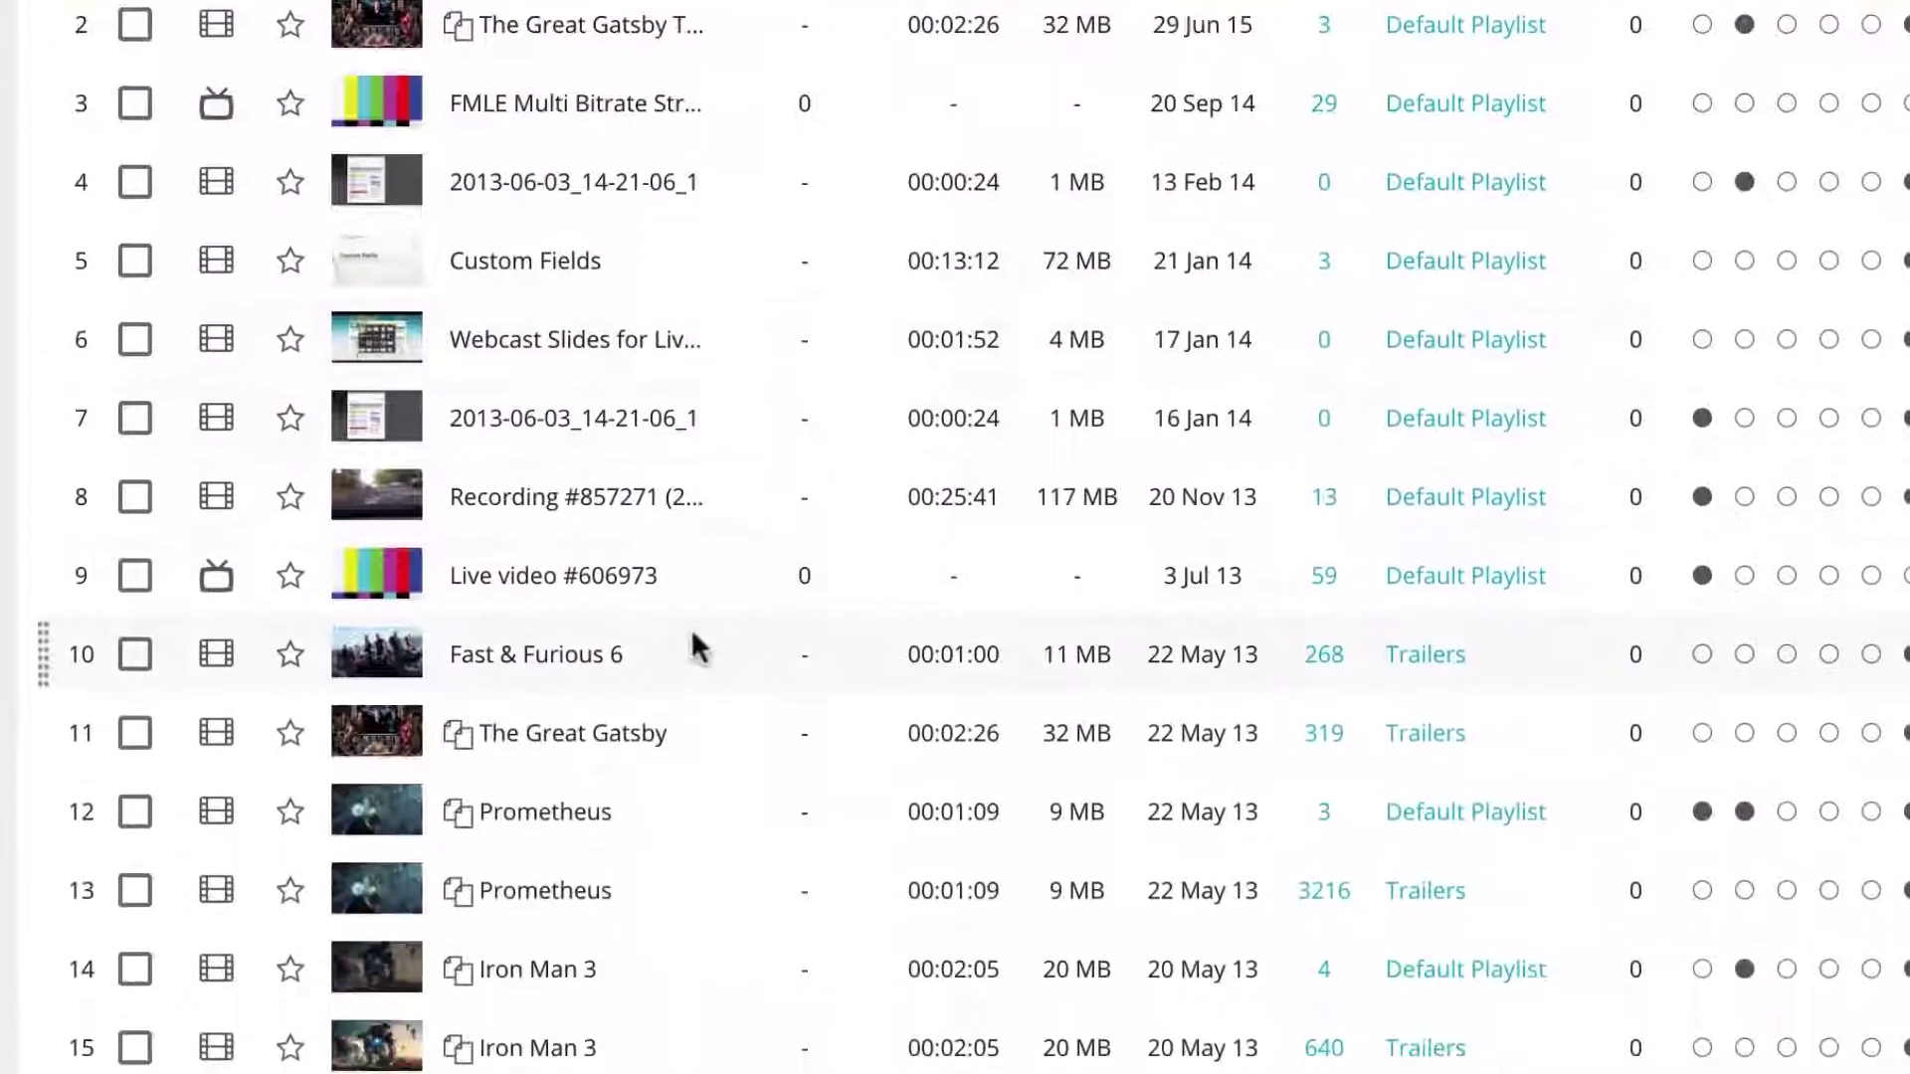
- Set Fast & Furious 6's access control password protection to Password Package 1 and save
click(696, 1028)
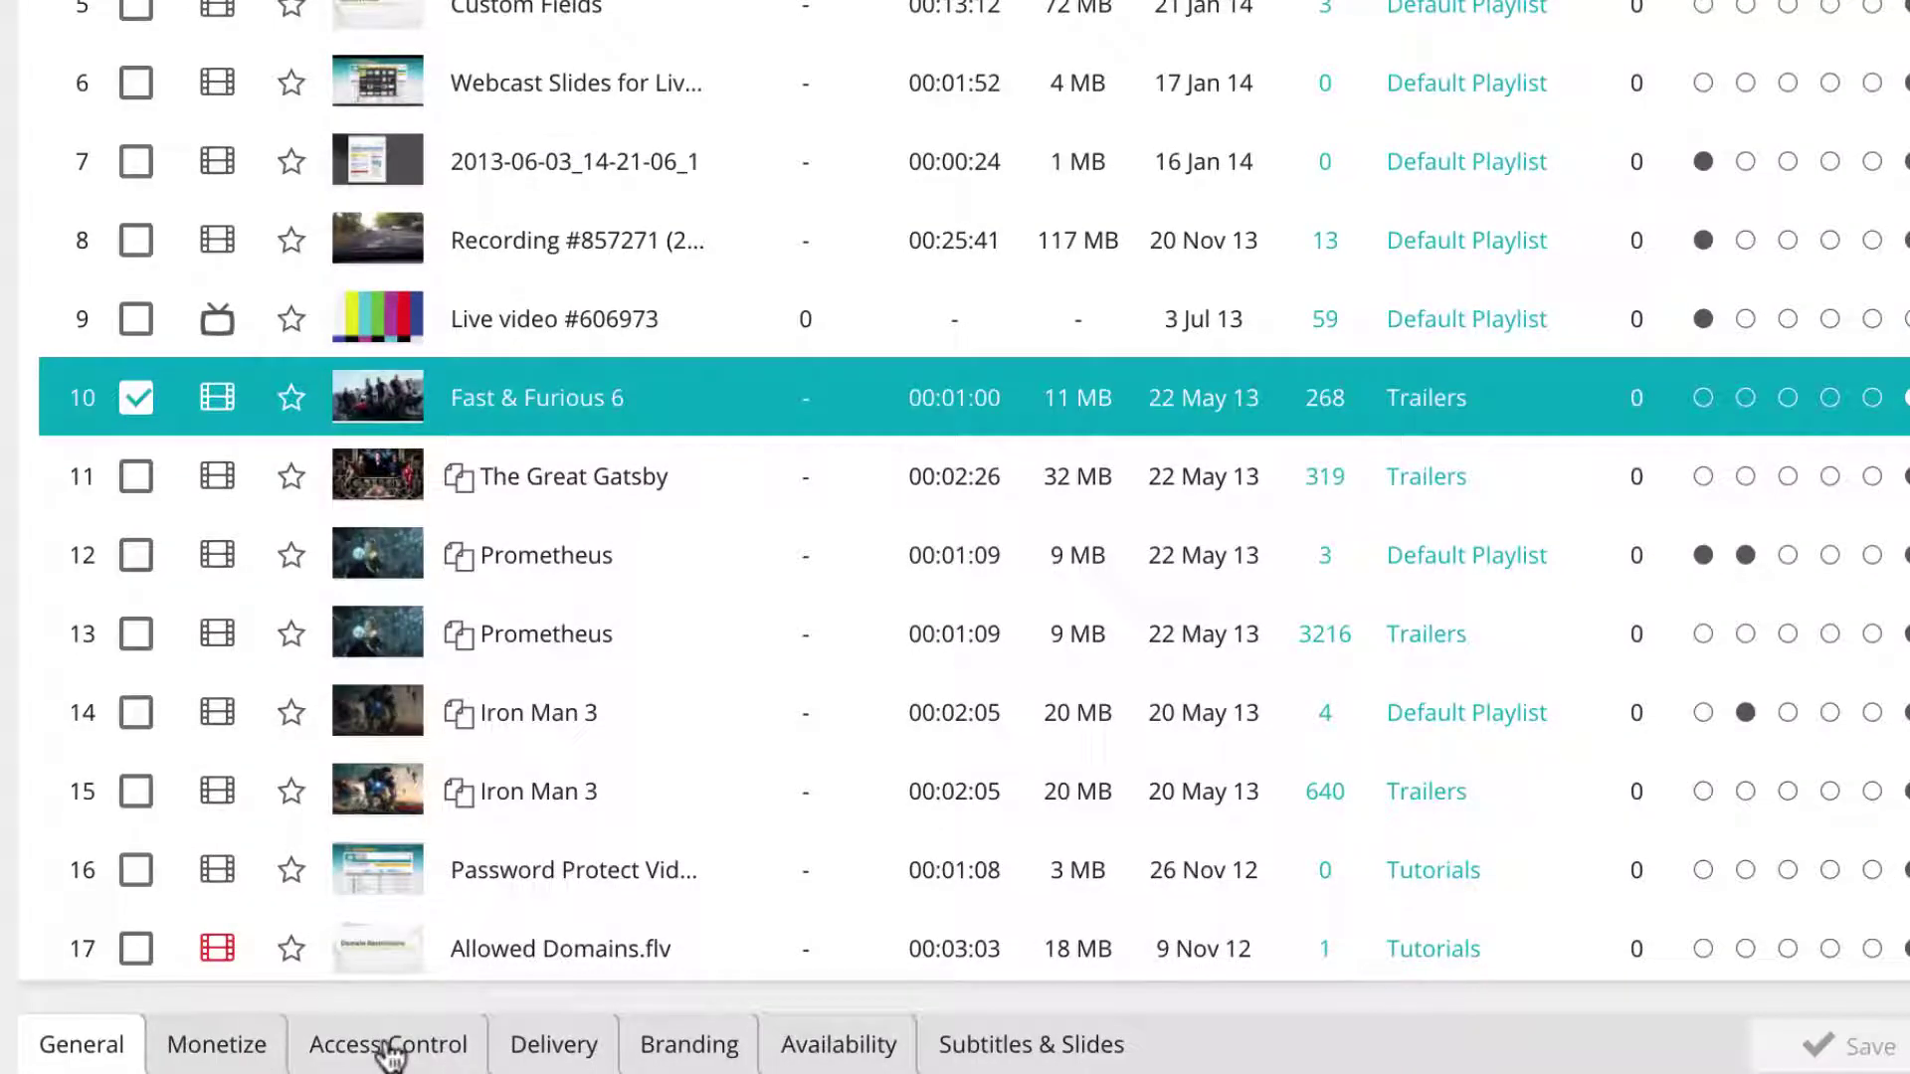
click(388, 1047)
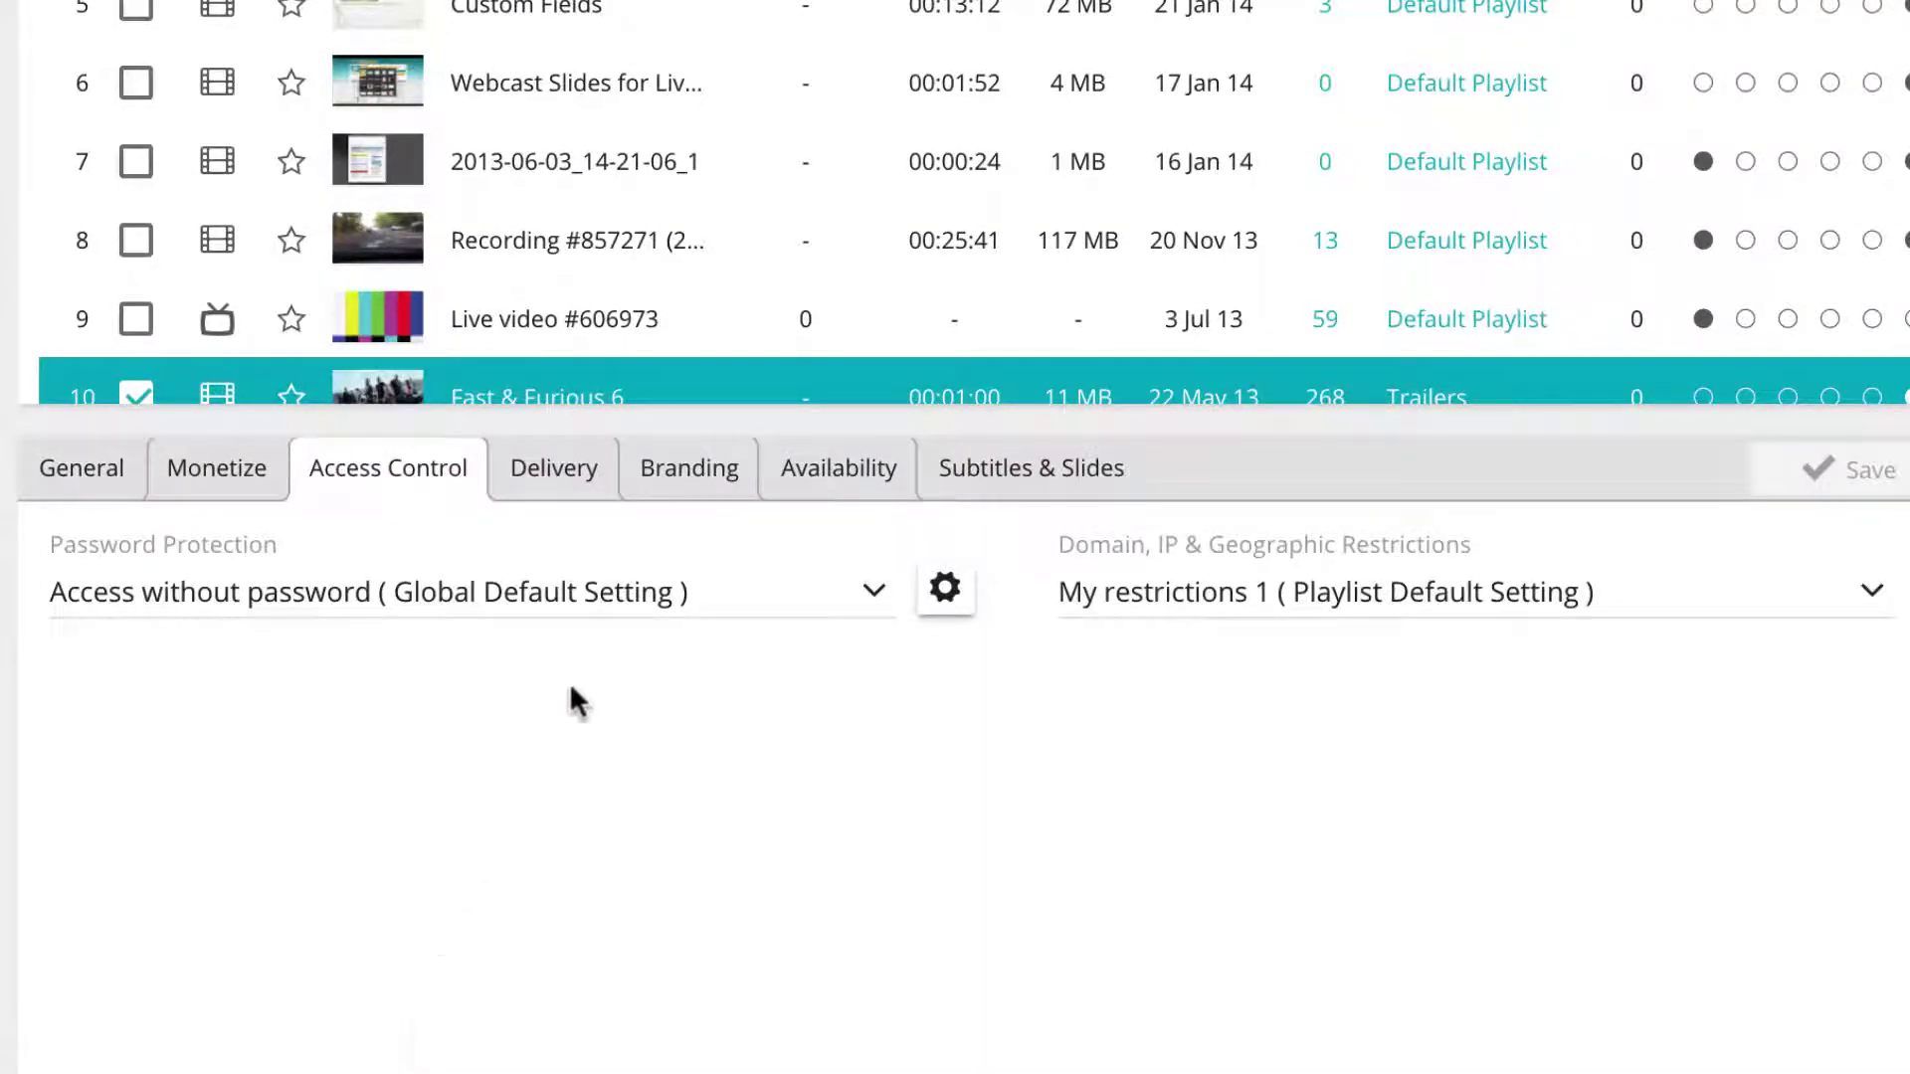
click(613, 591)
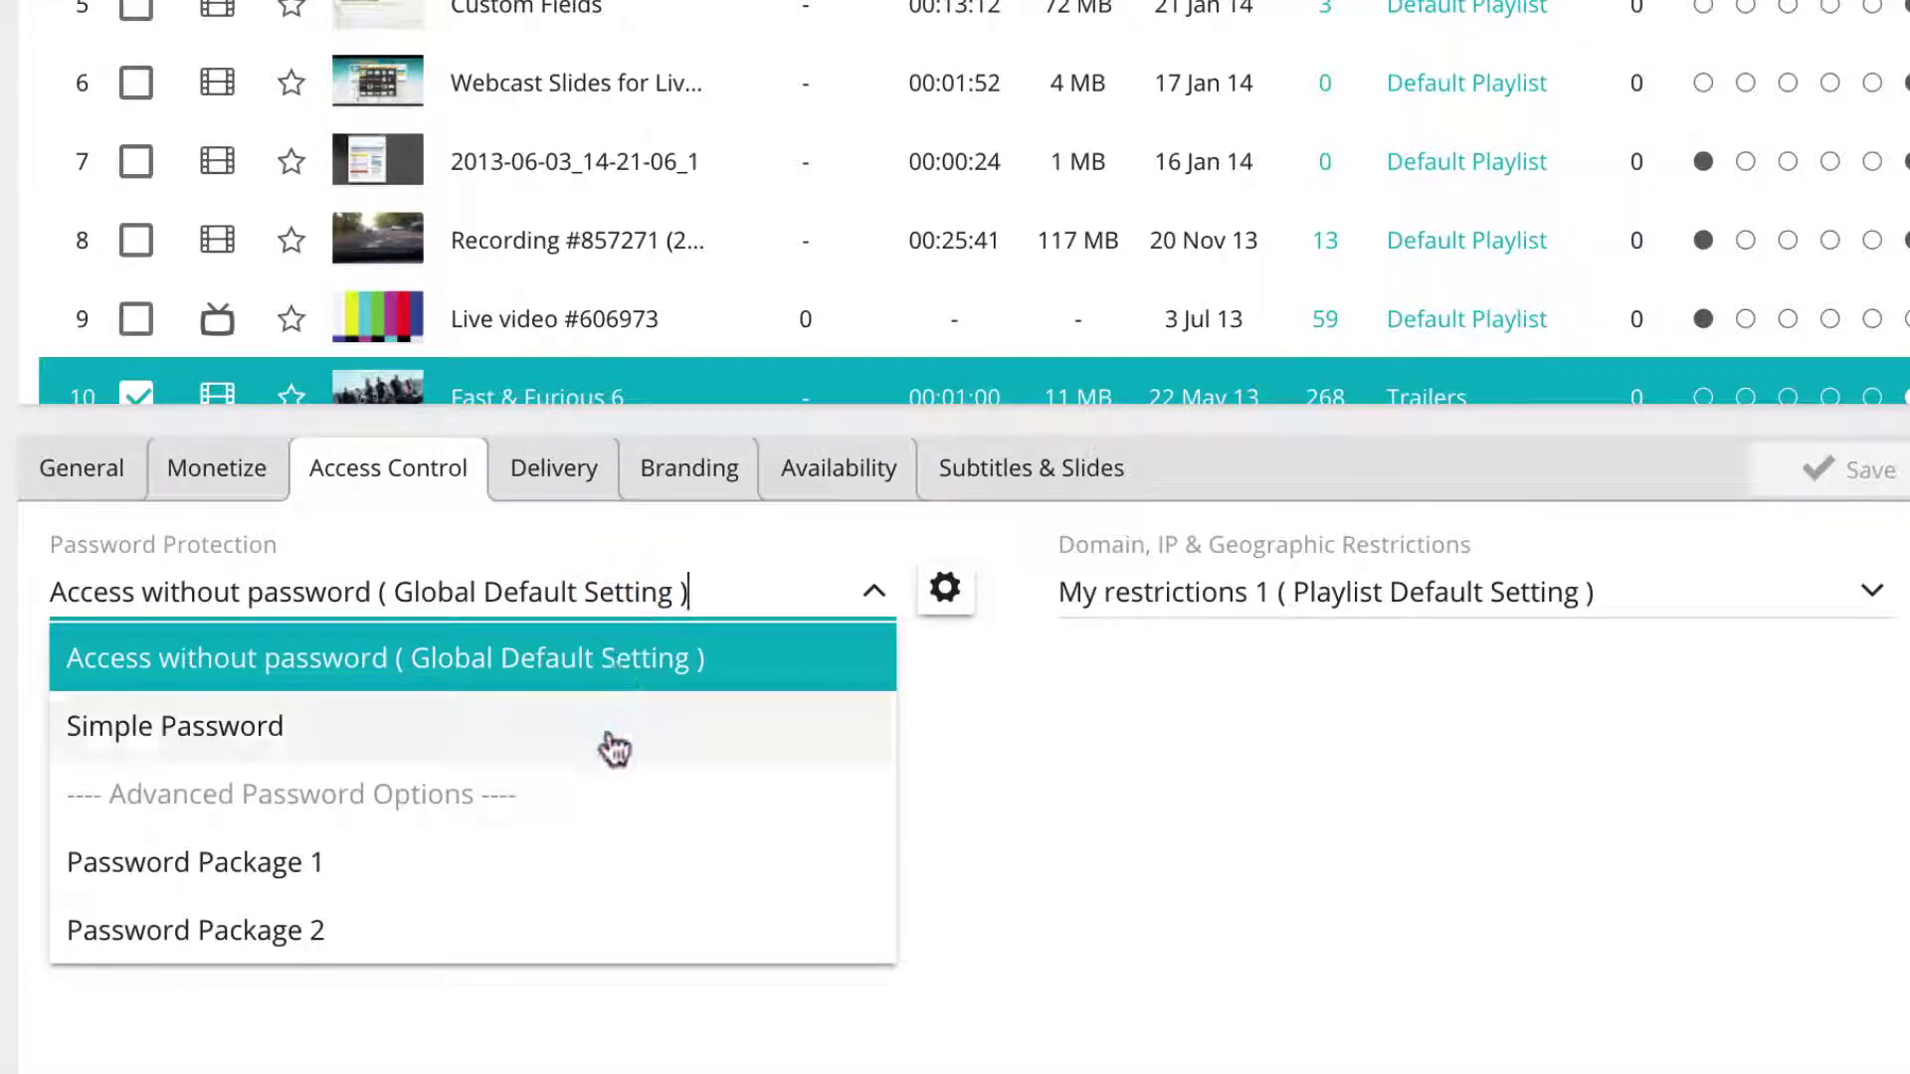
click(603, 864)
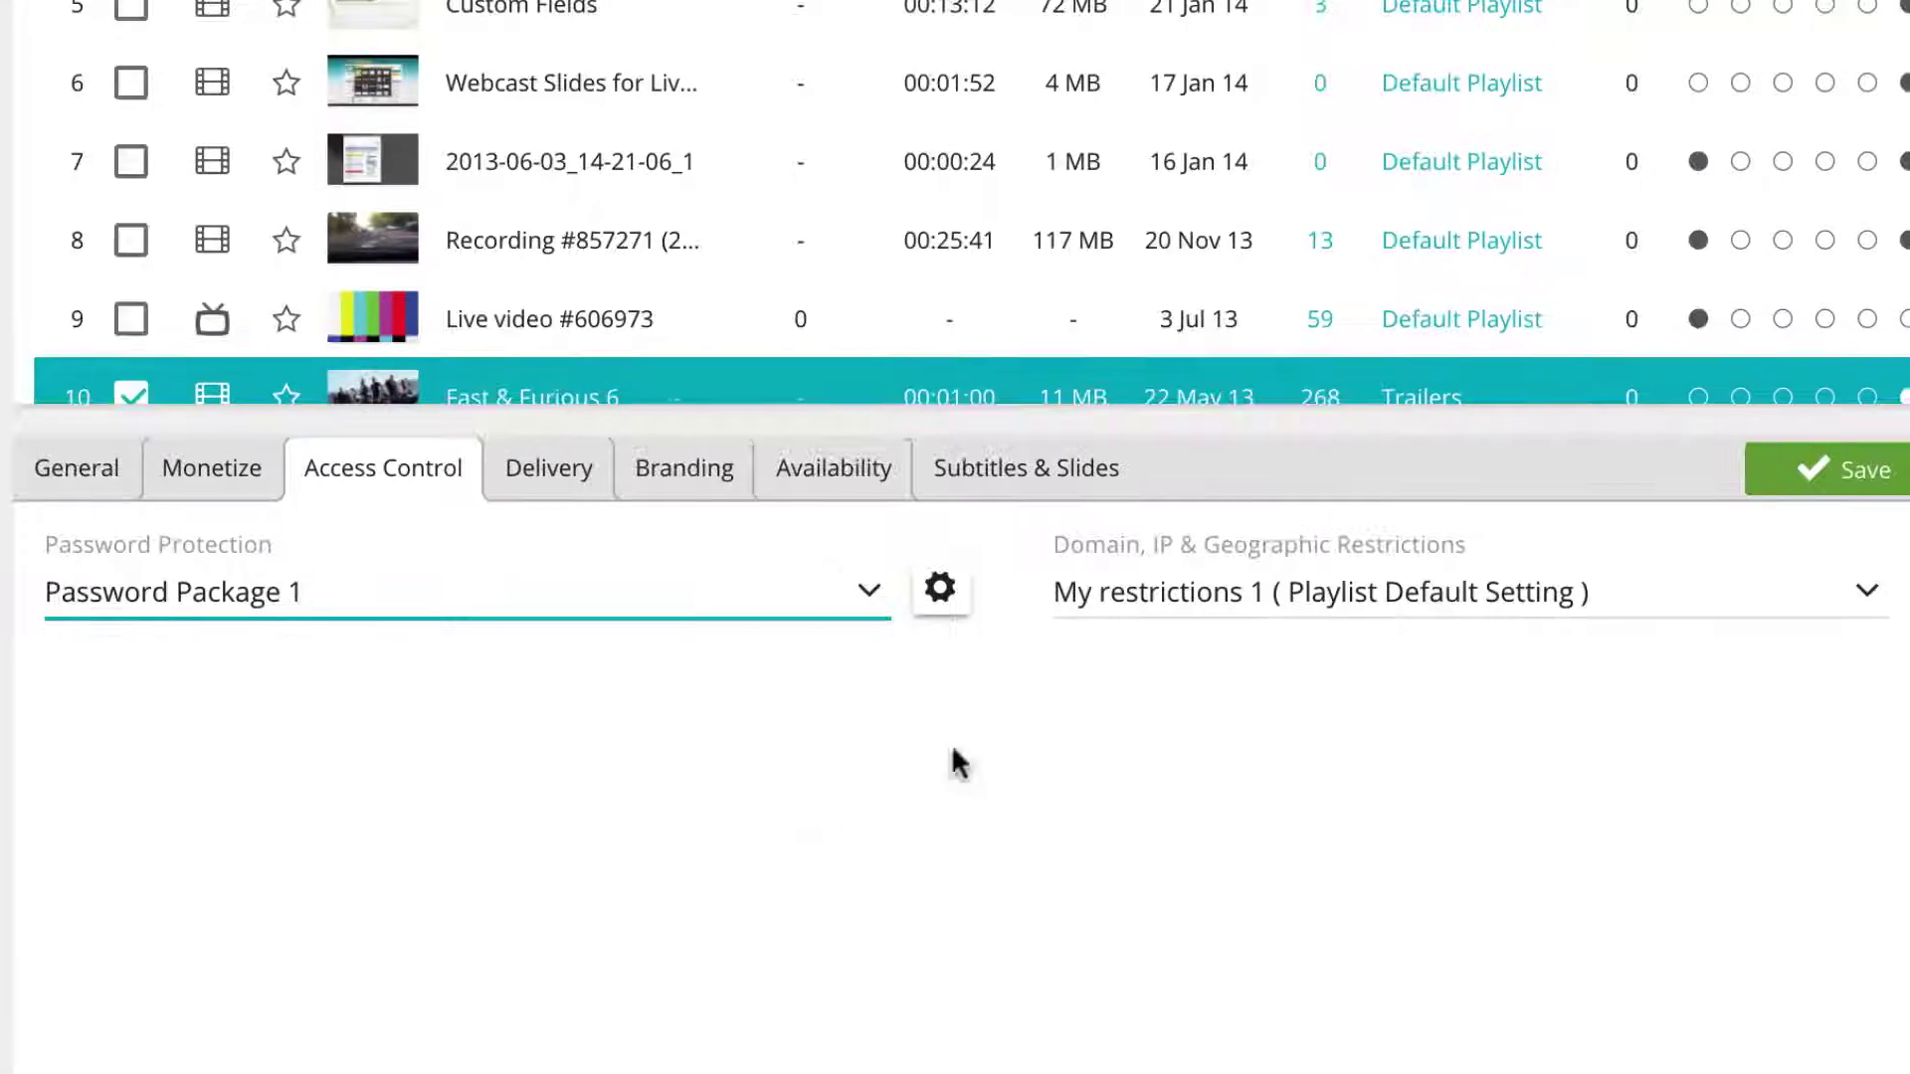
click(1511, 469)
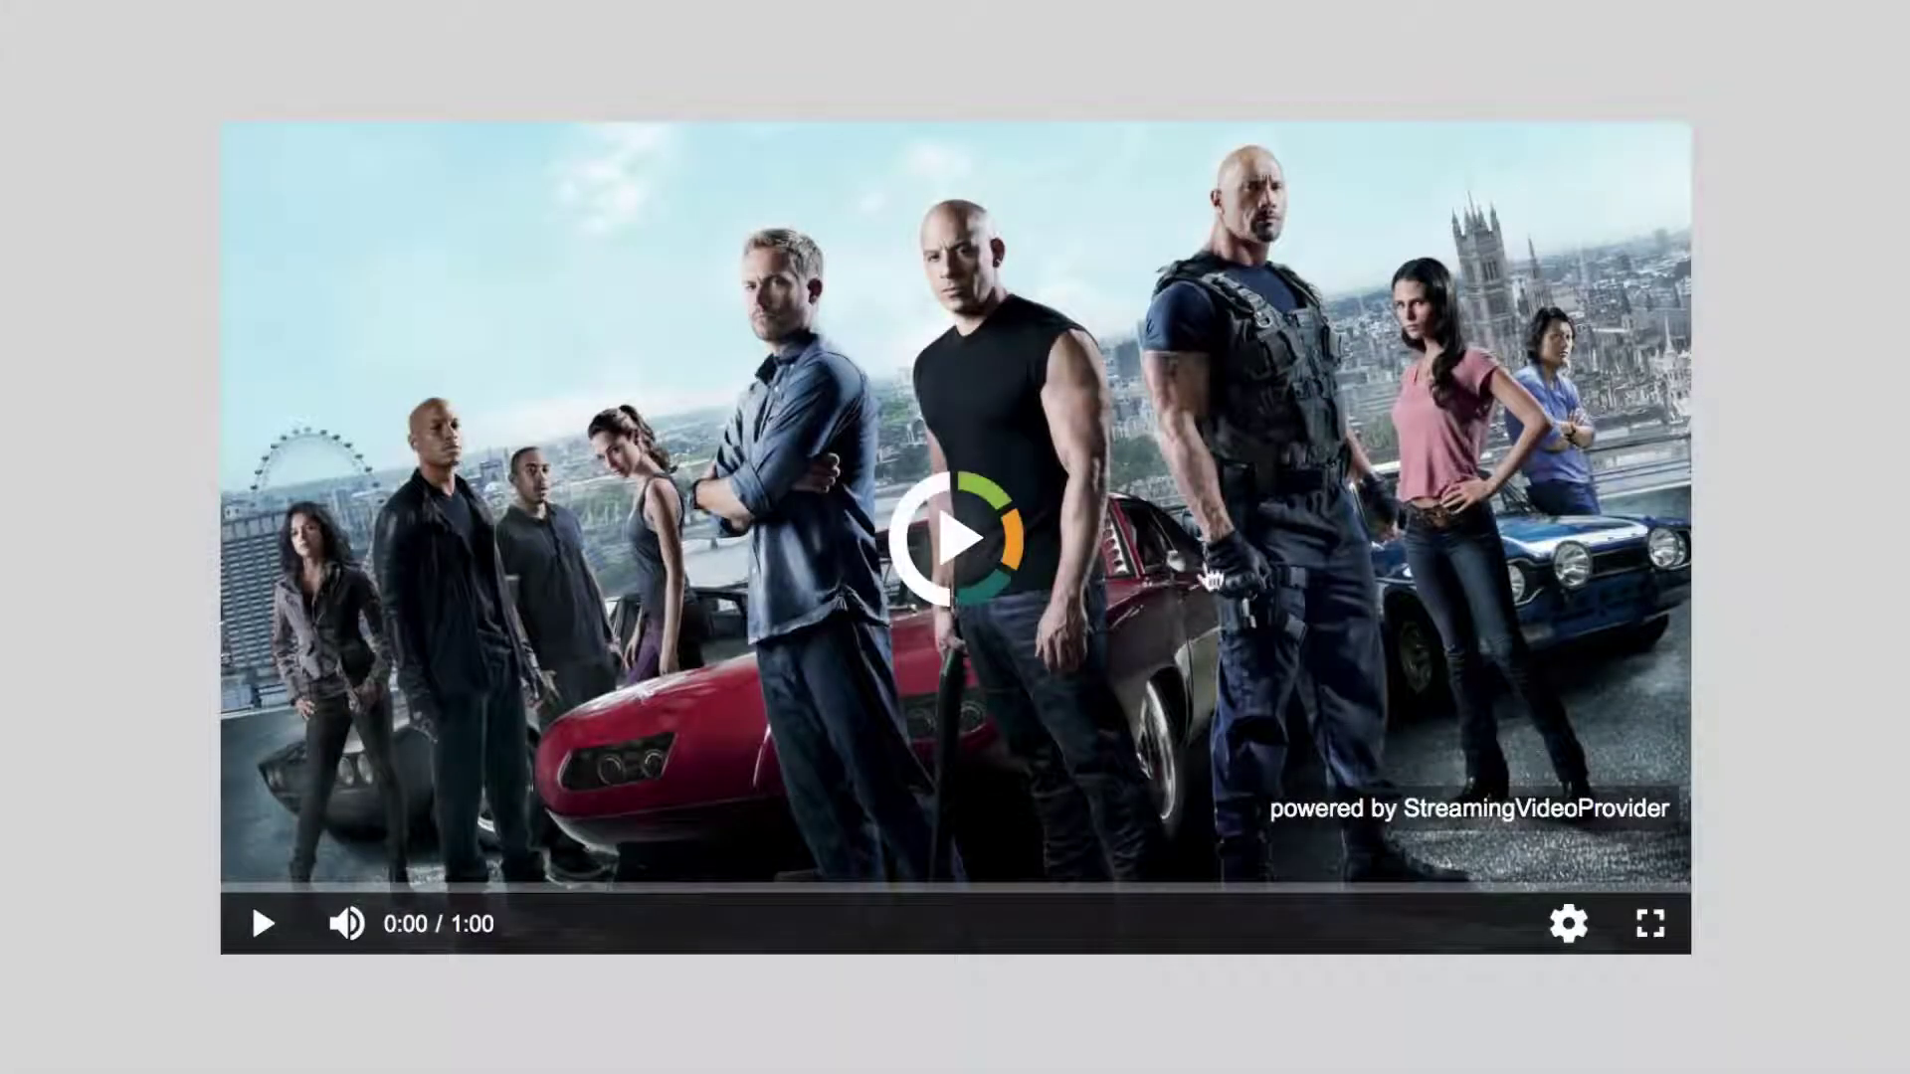
- Play the Fast & Furious 6 preview and unlock it with the custom test password
click(980, 548)
click(1091, 553)
click(1201, 560)
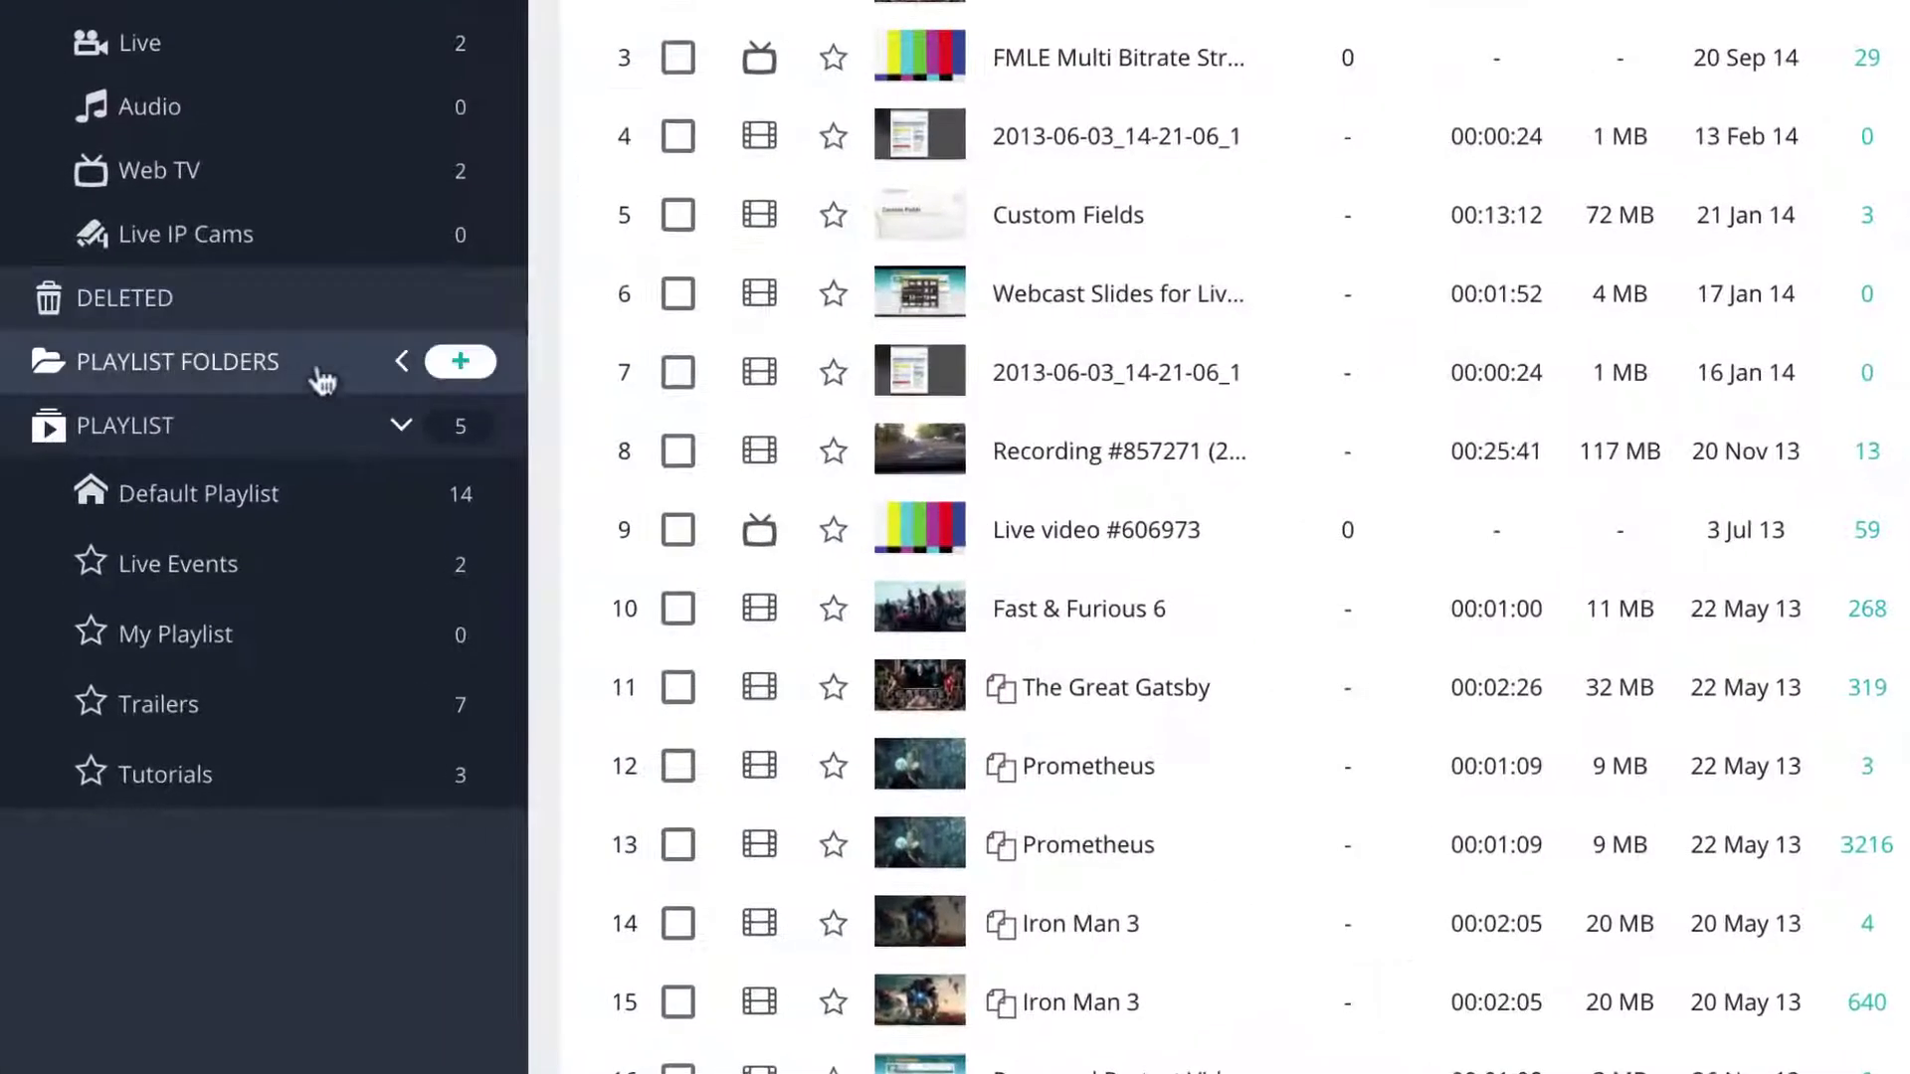
- Set the Trailers playlist's Playlist Passwords to Password Package 1 and save
mouse_move(140, 541)
click(221, 428)
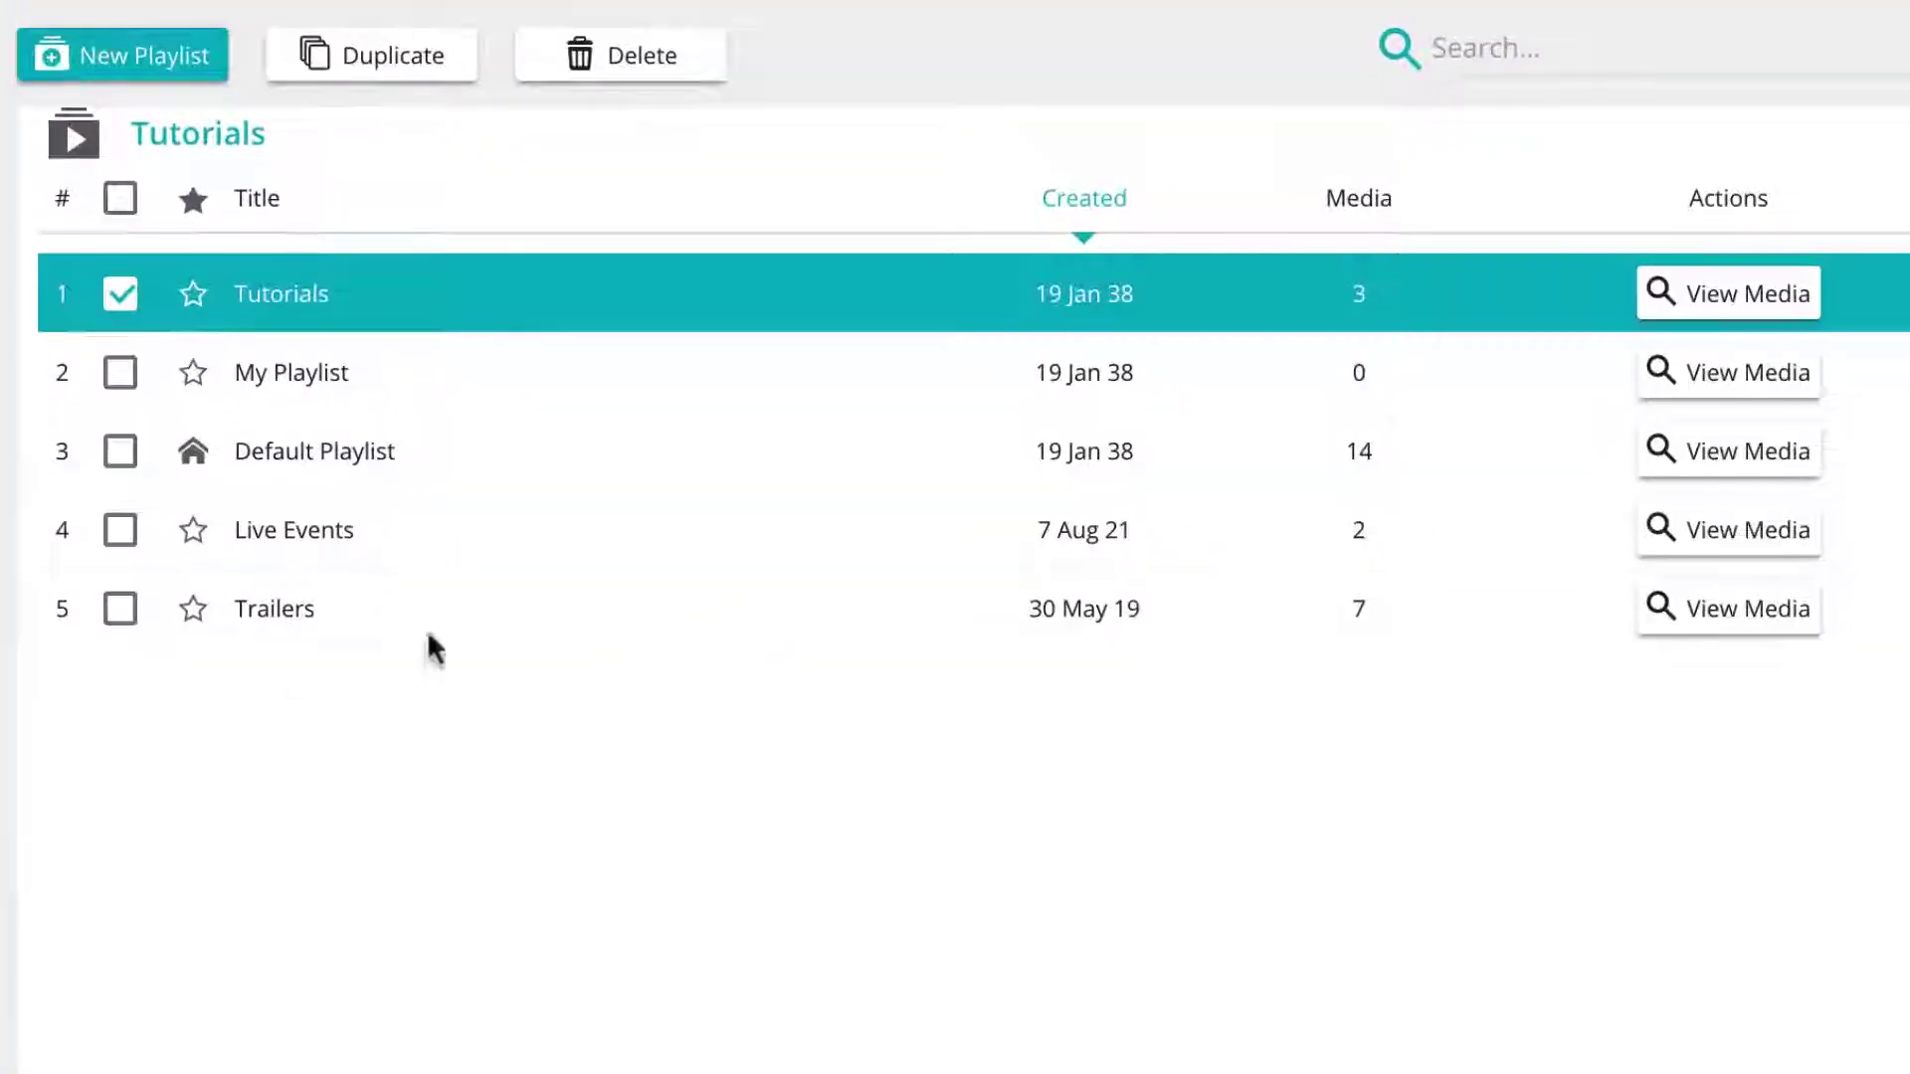
click(635, 500)
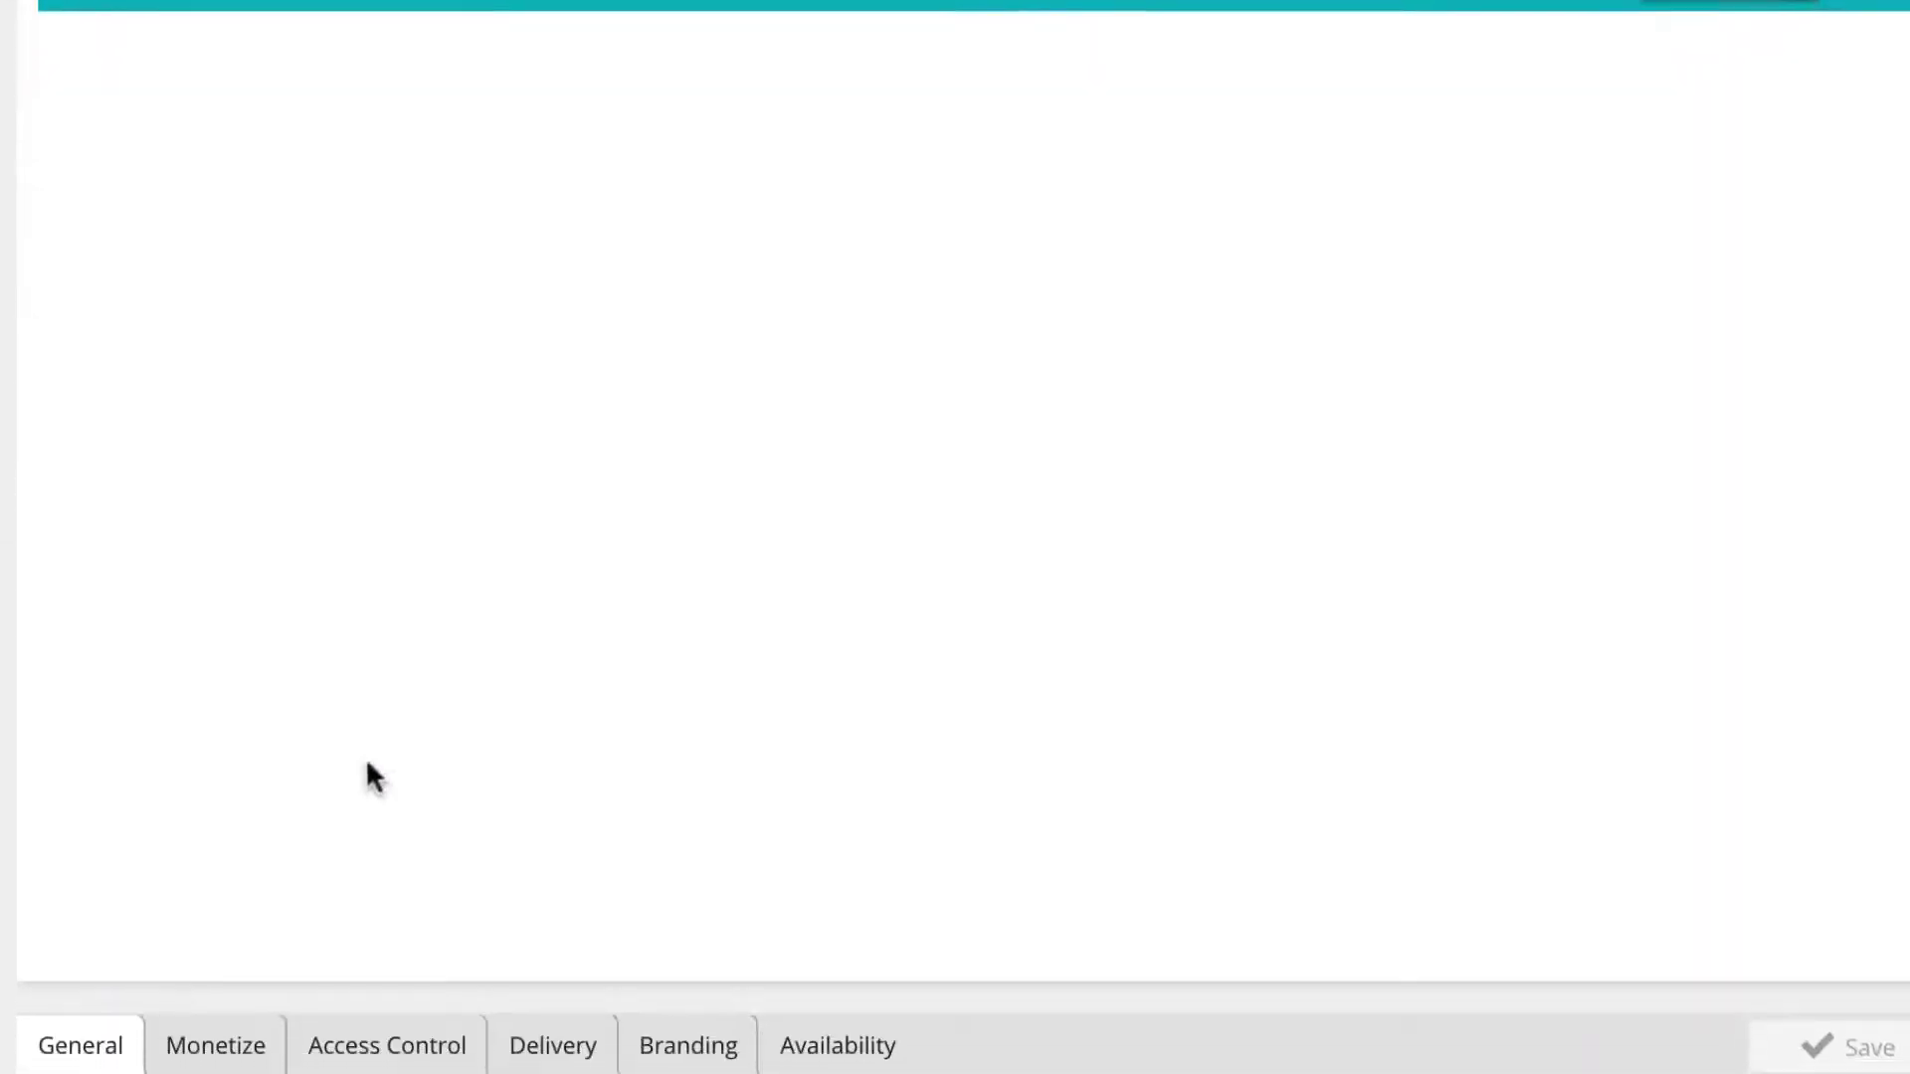
click(375, 1046)
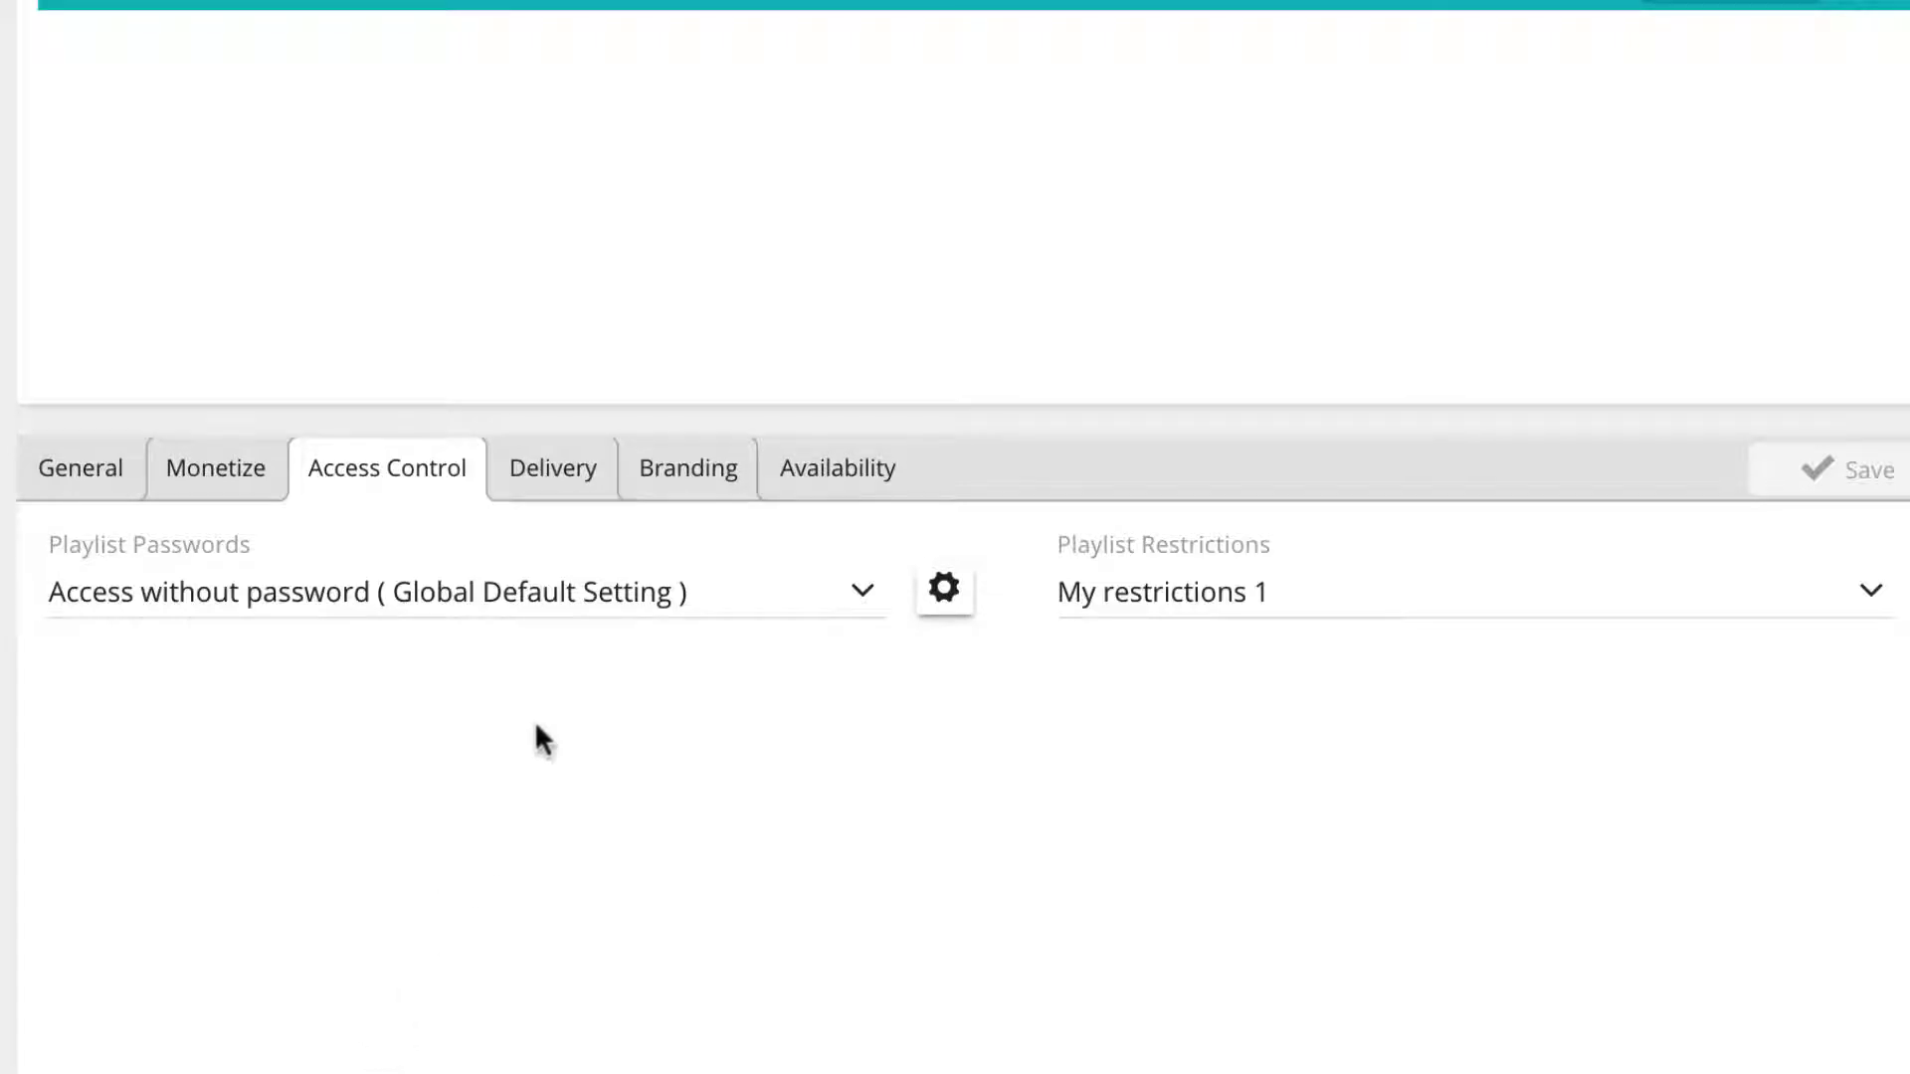
click(597, 592)
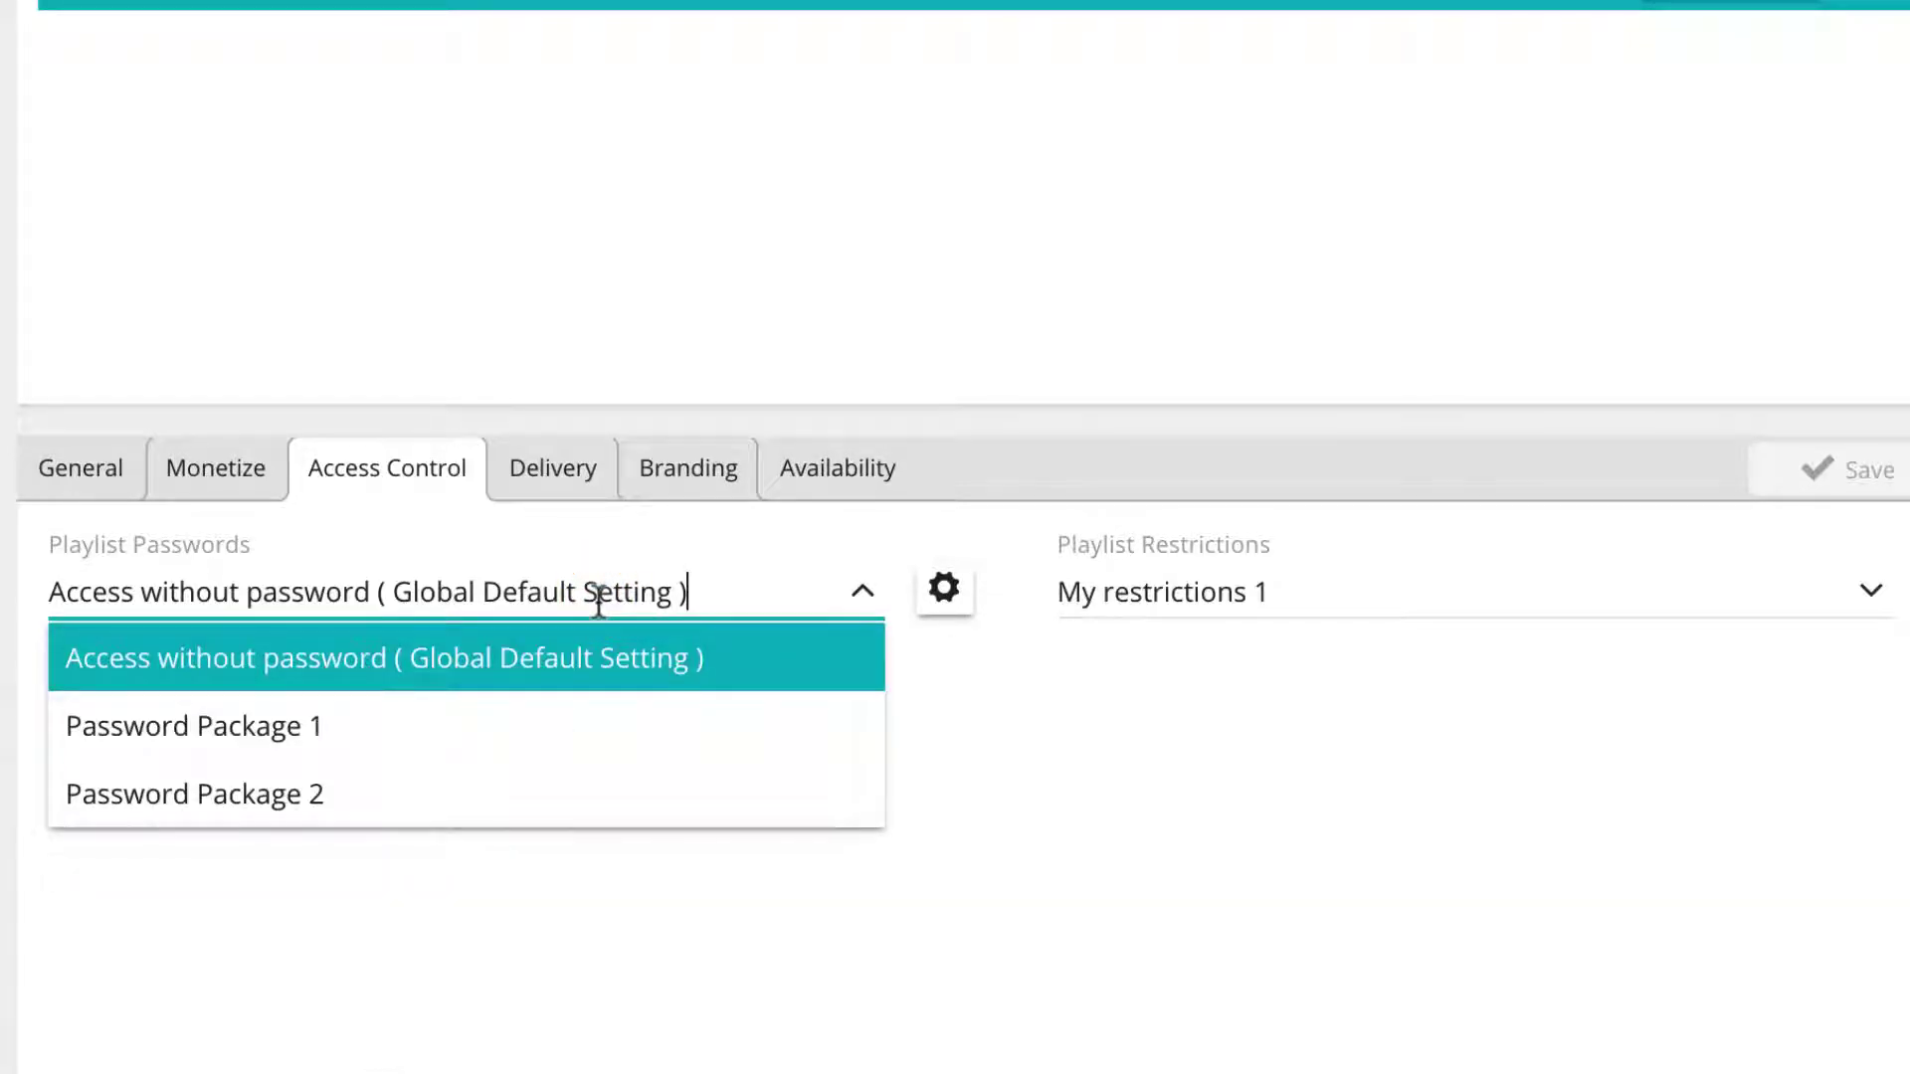
click(584, 748)
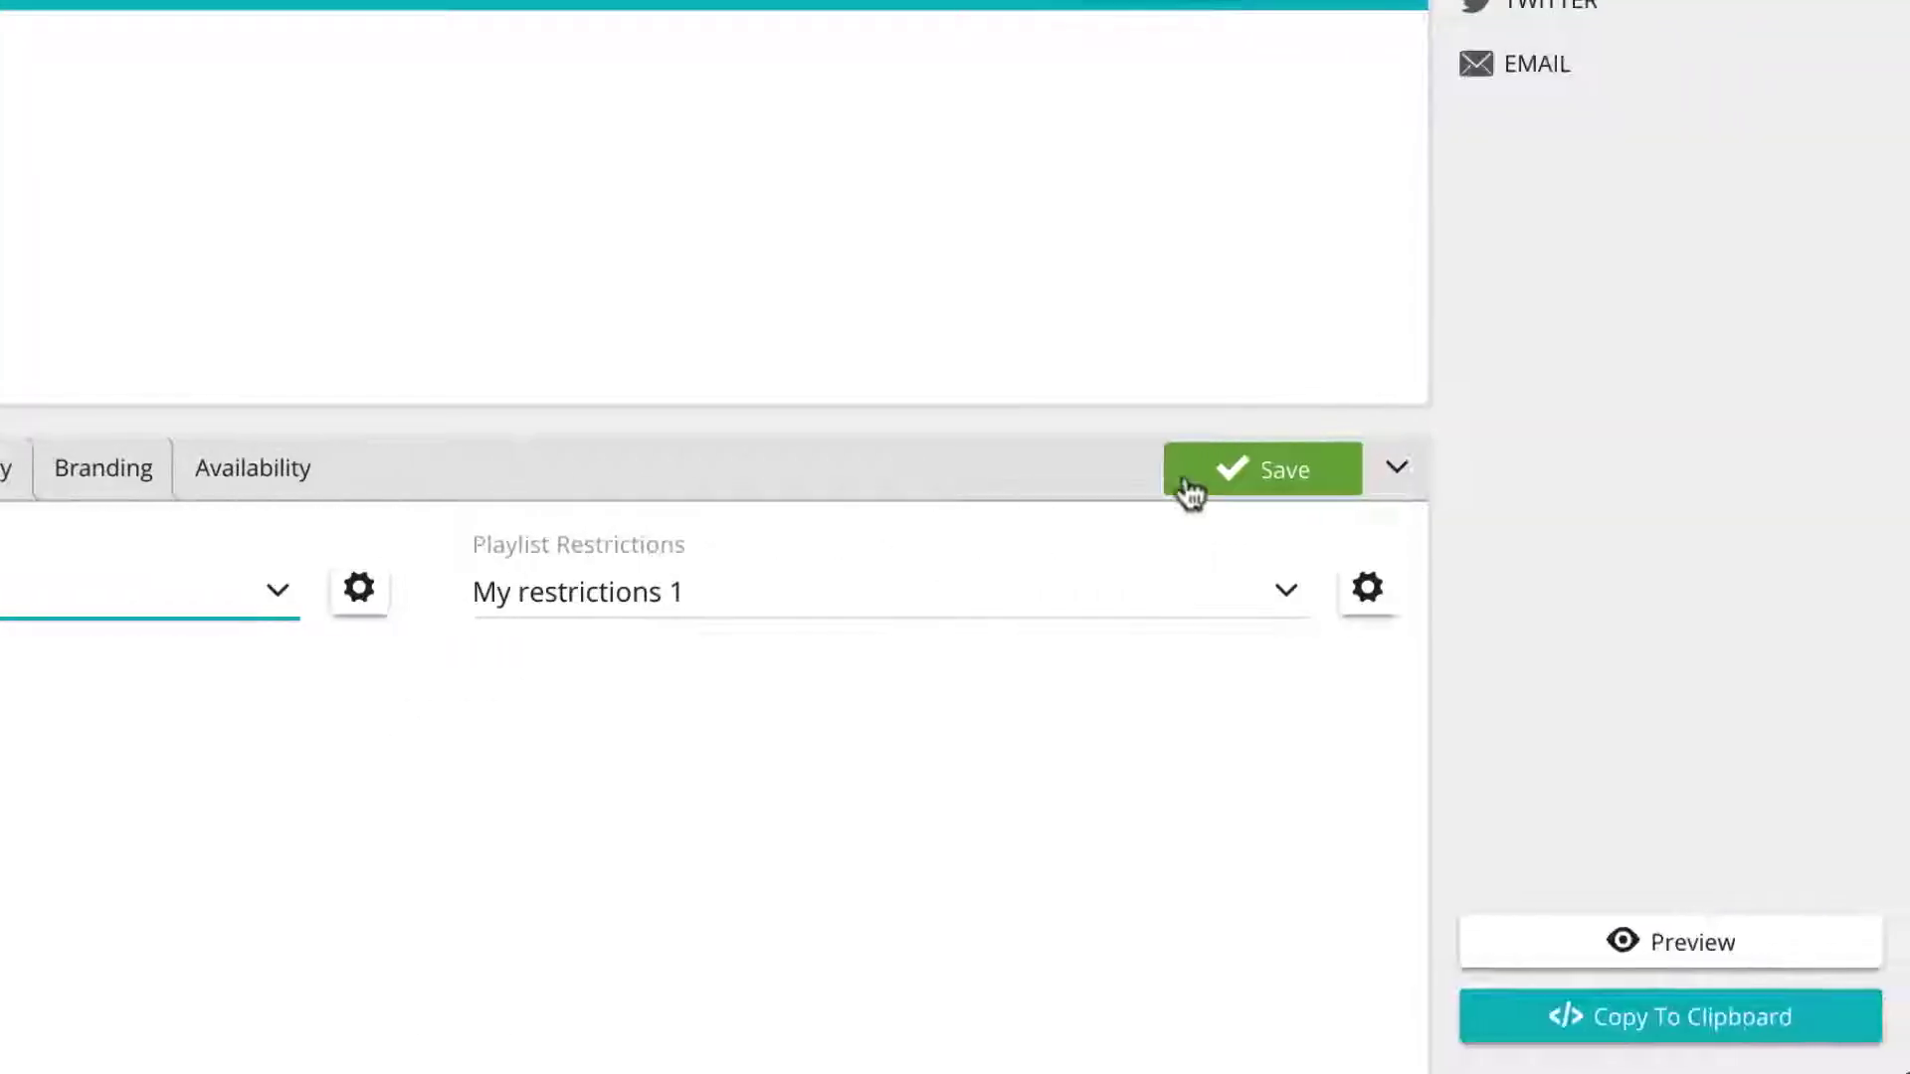
click(1245, 475)
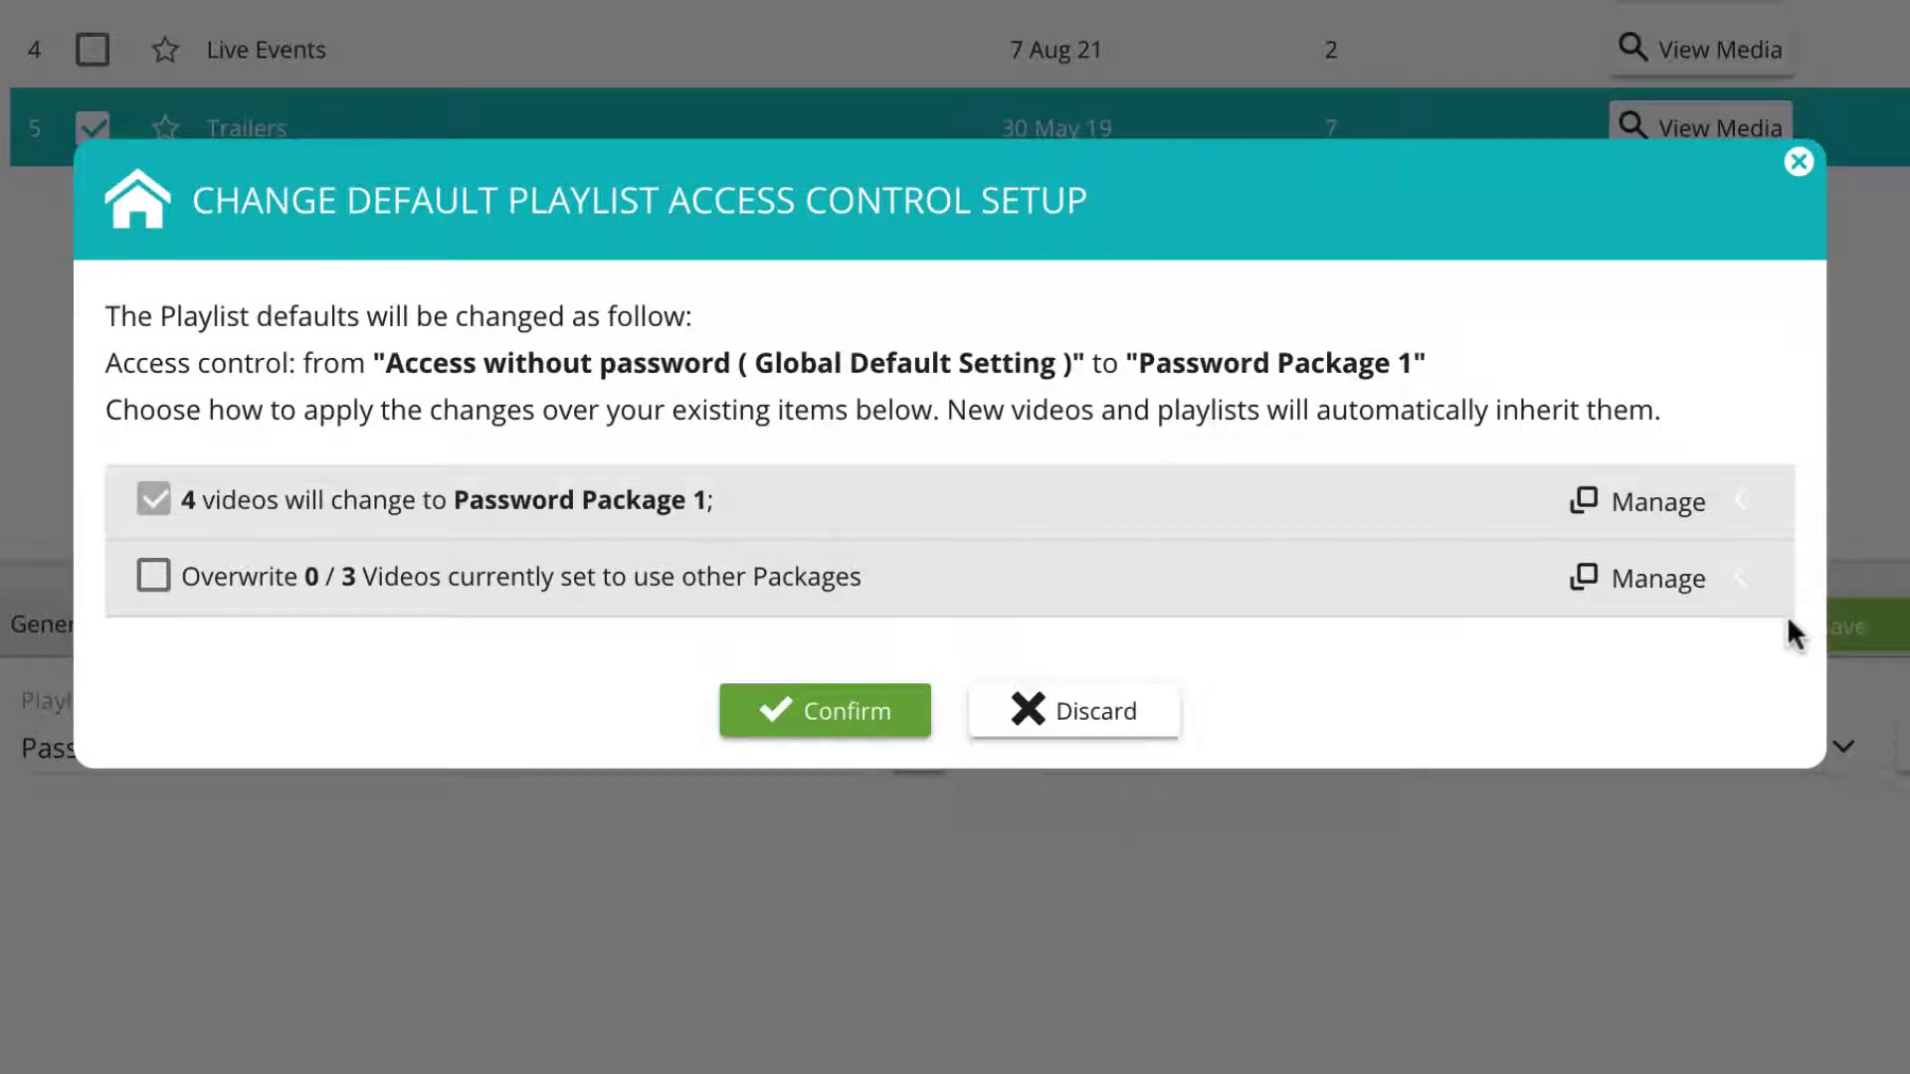
- Tick Overwrite for the three other-package videos and confirm Password Package 1 for Trailers
click(559, 502)
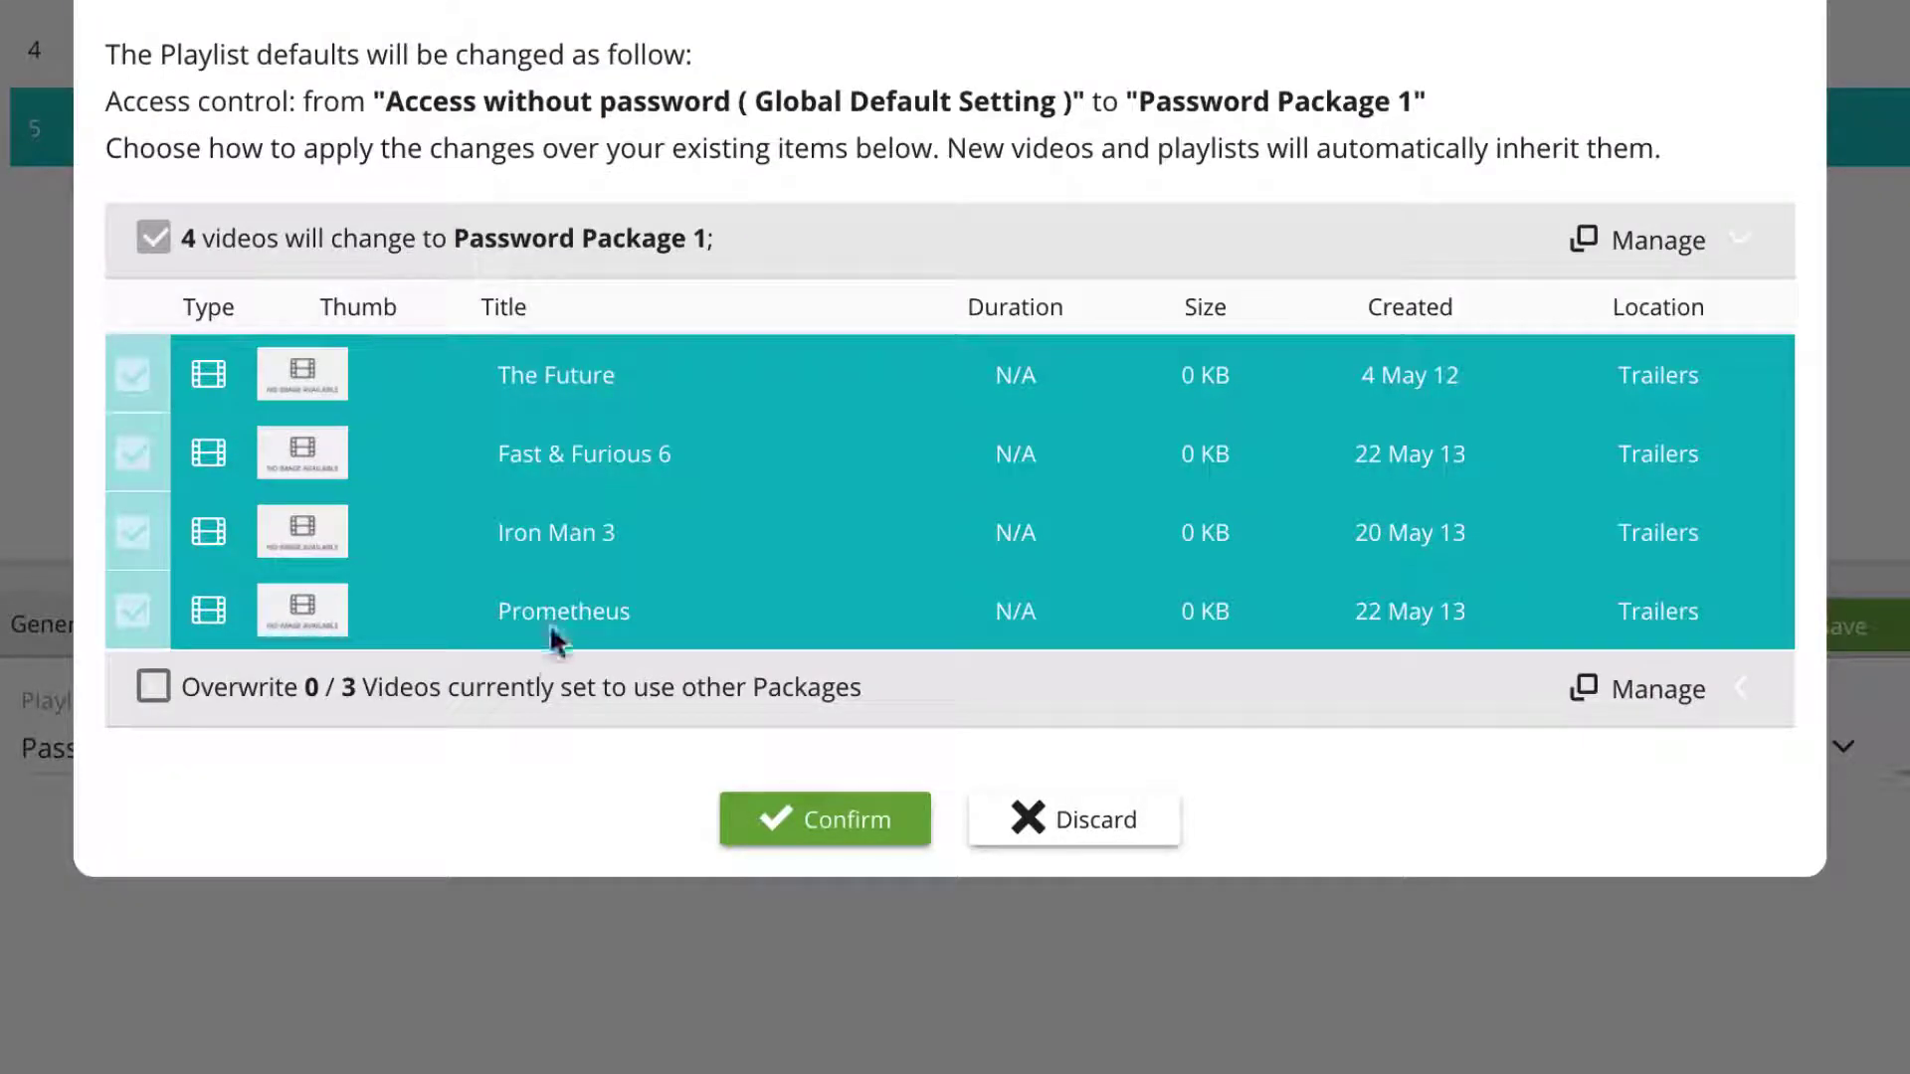
click(553, 704)
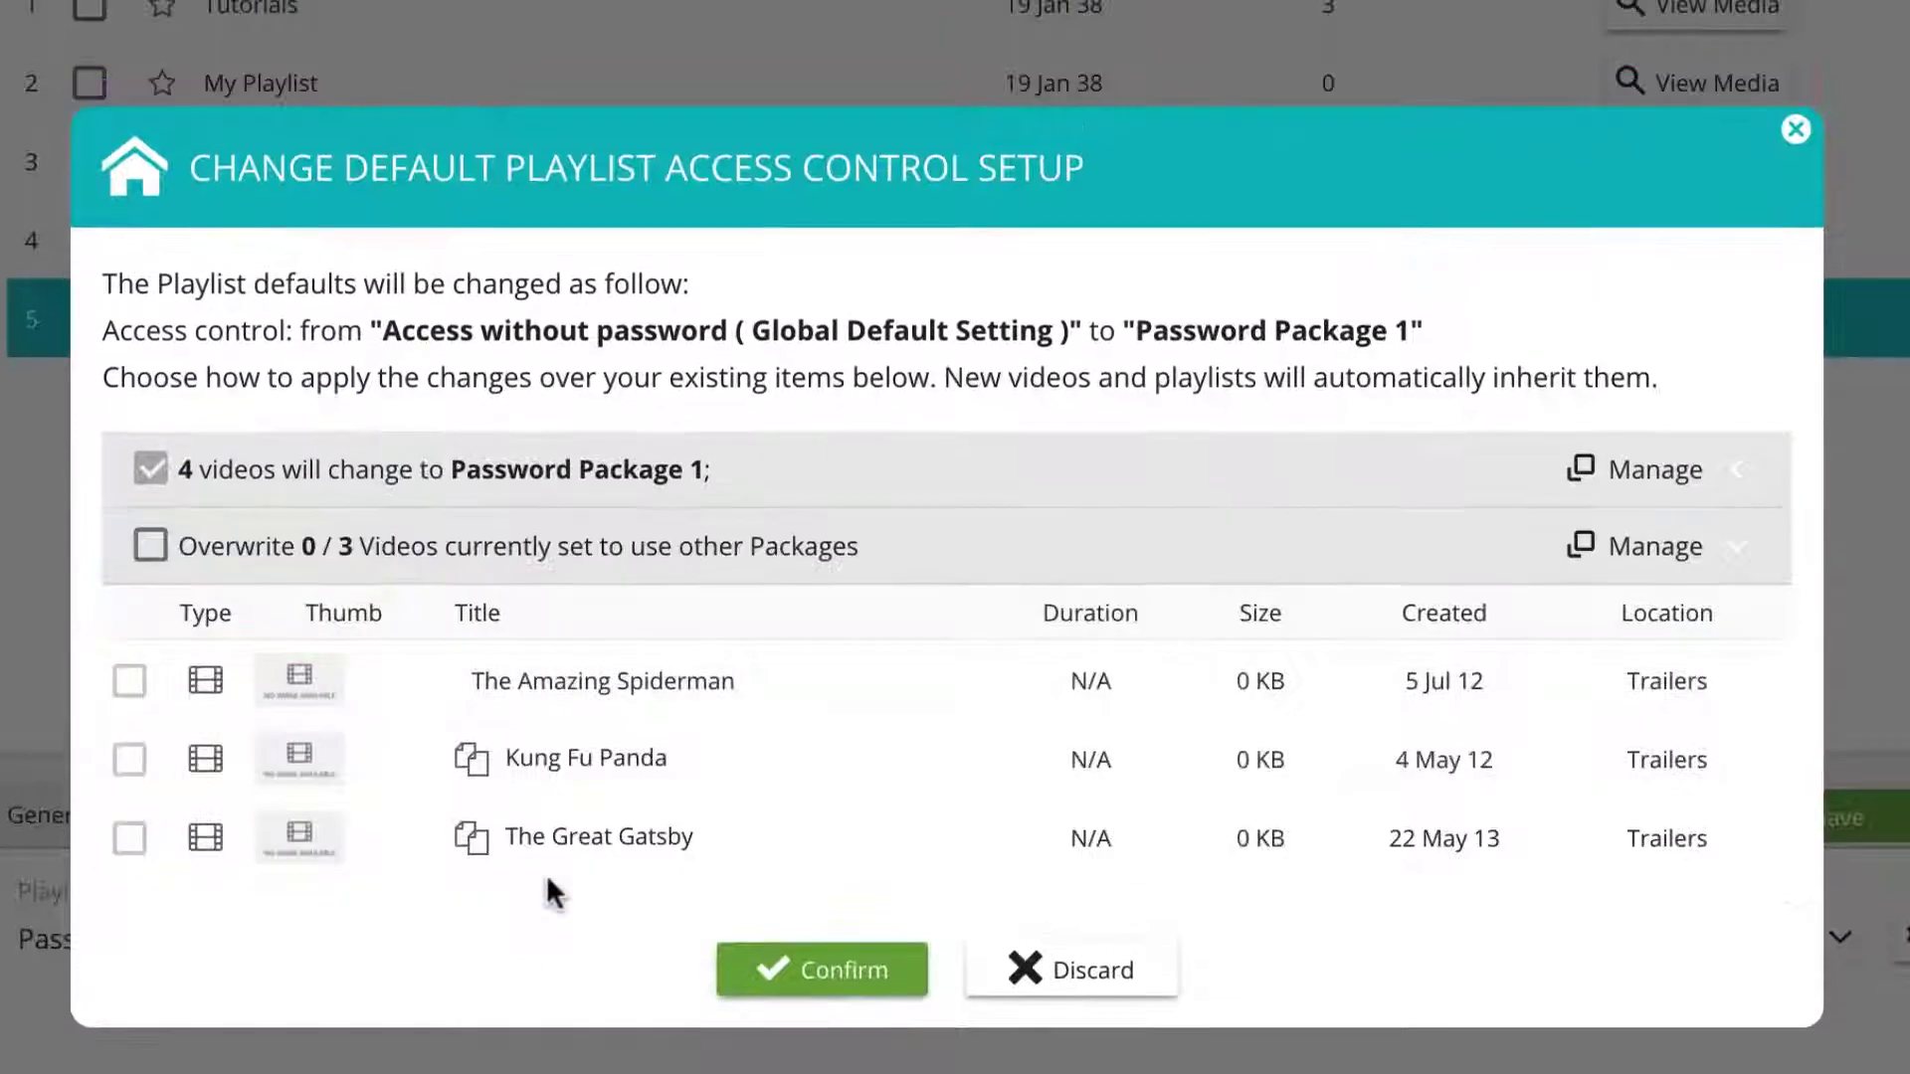
click(472, 557)
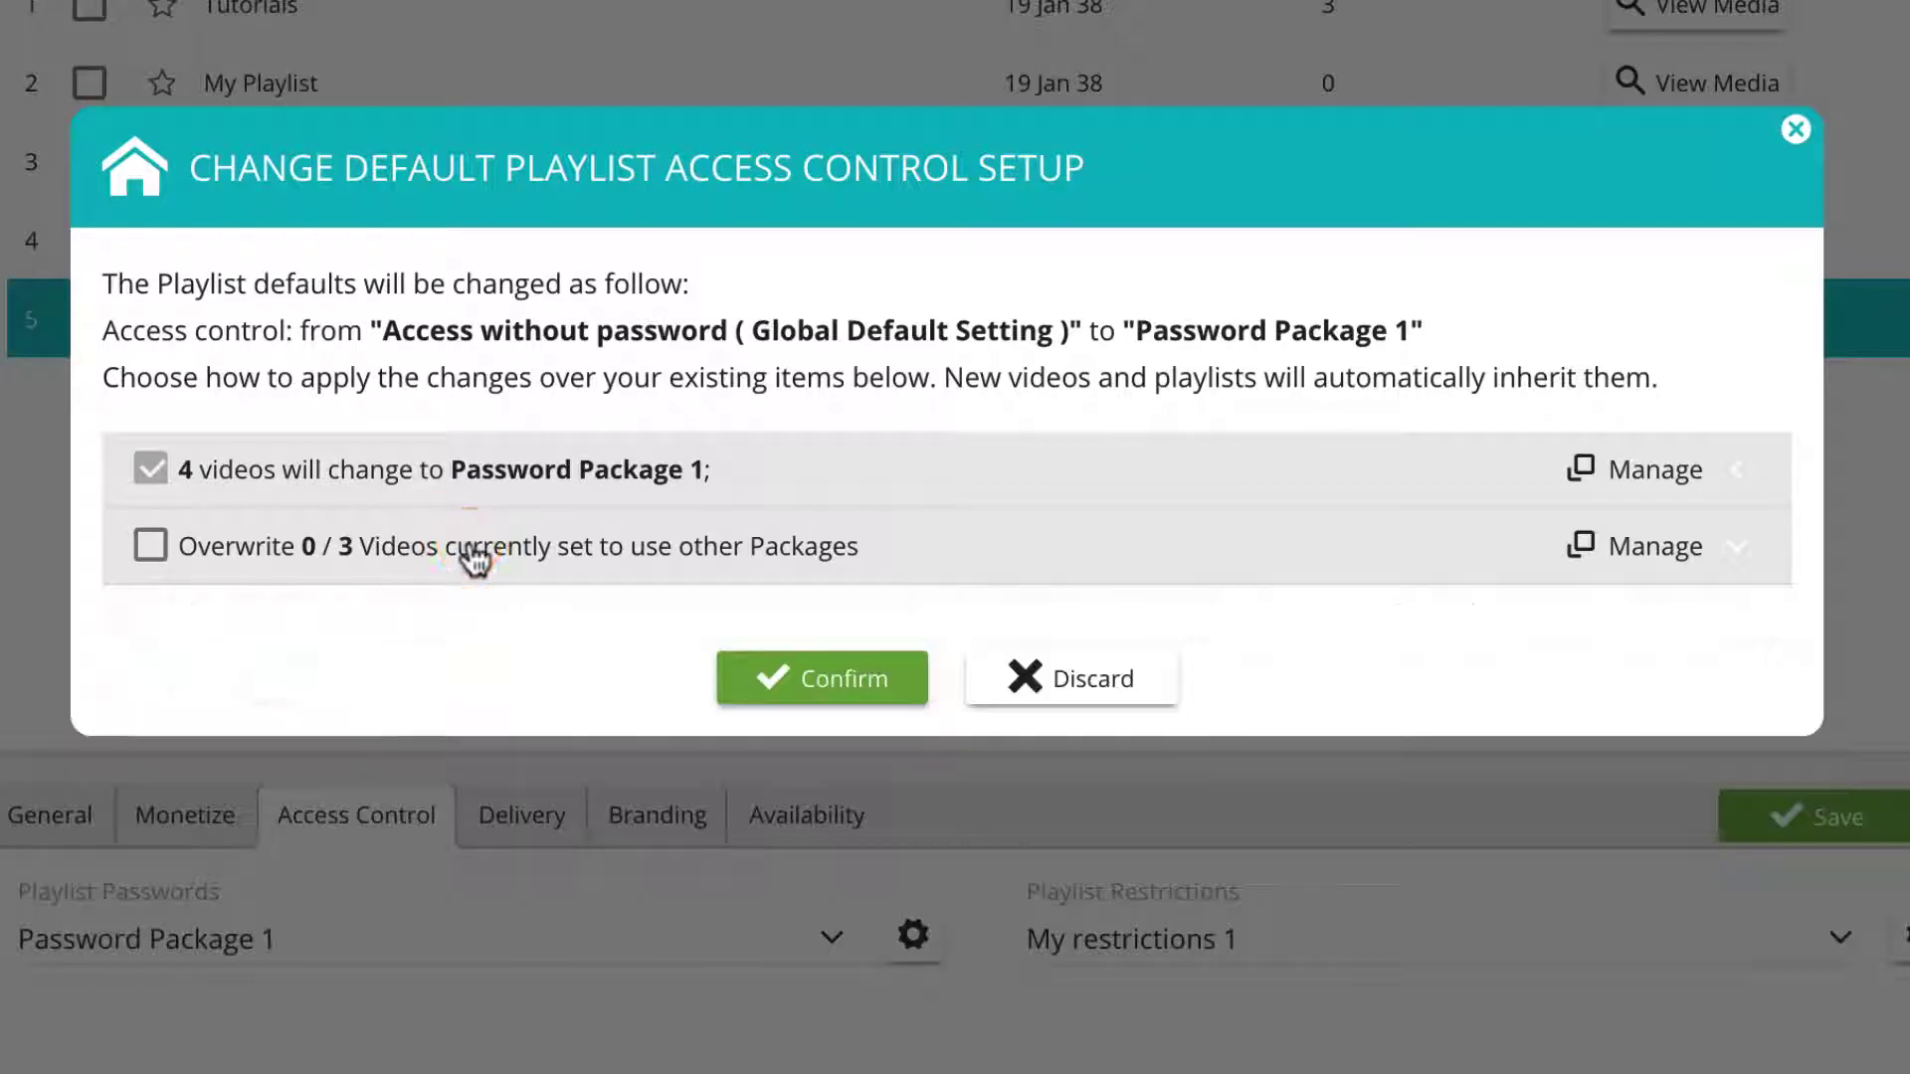
click(149, 547)
click(822, 691)
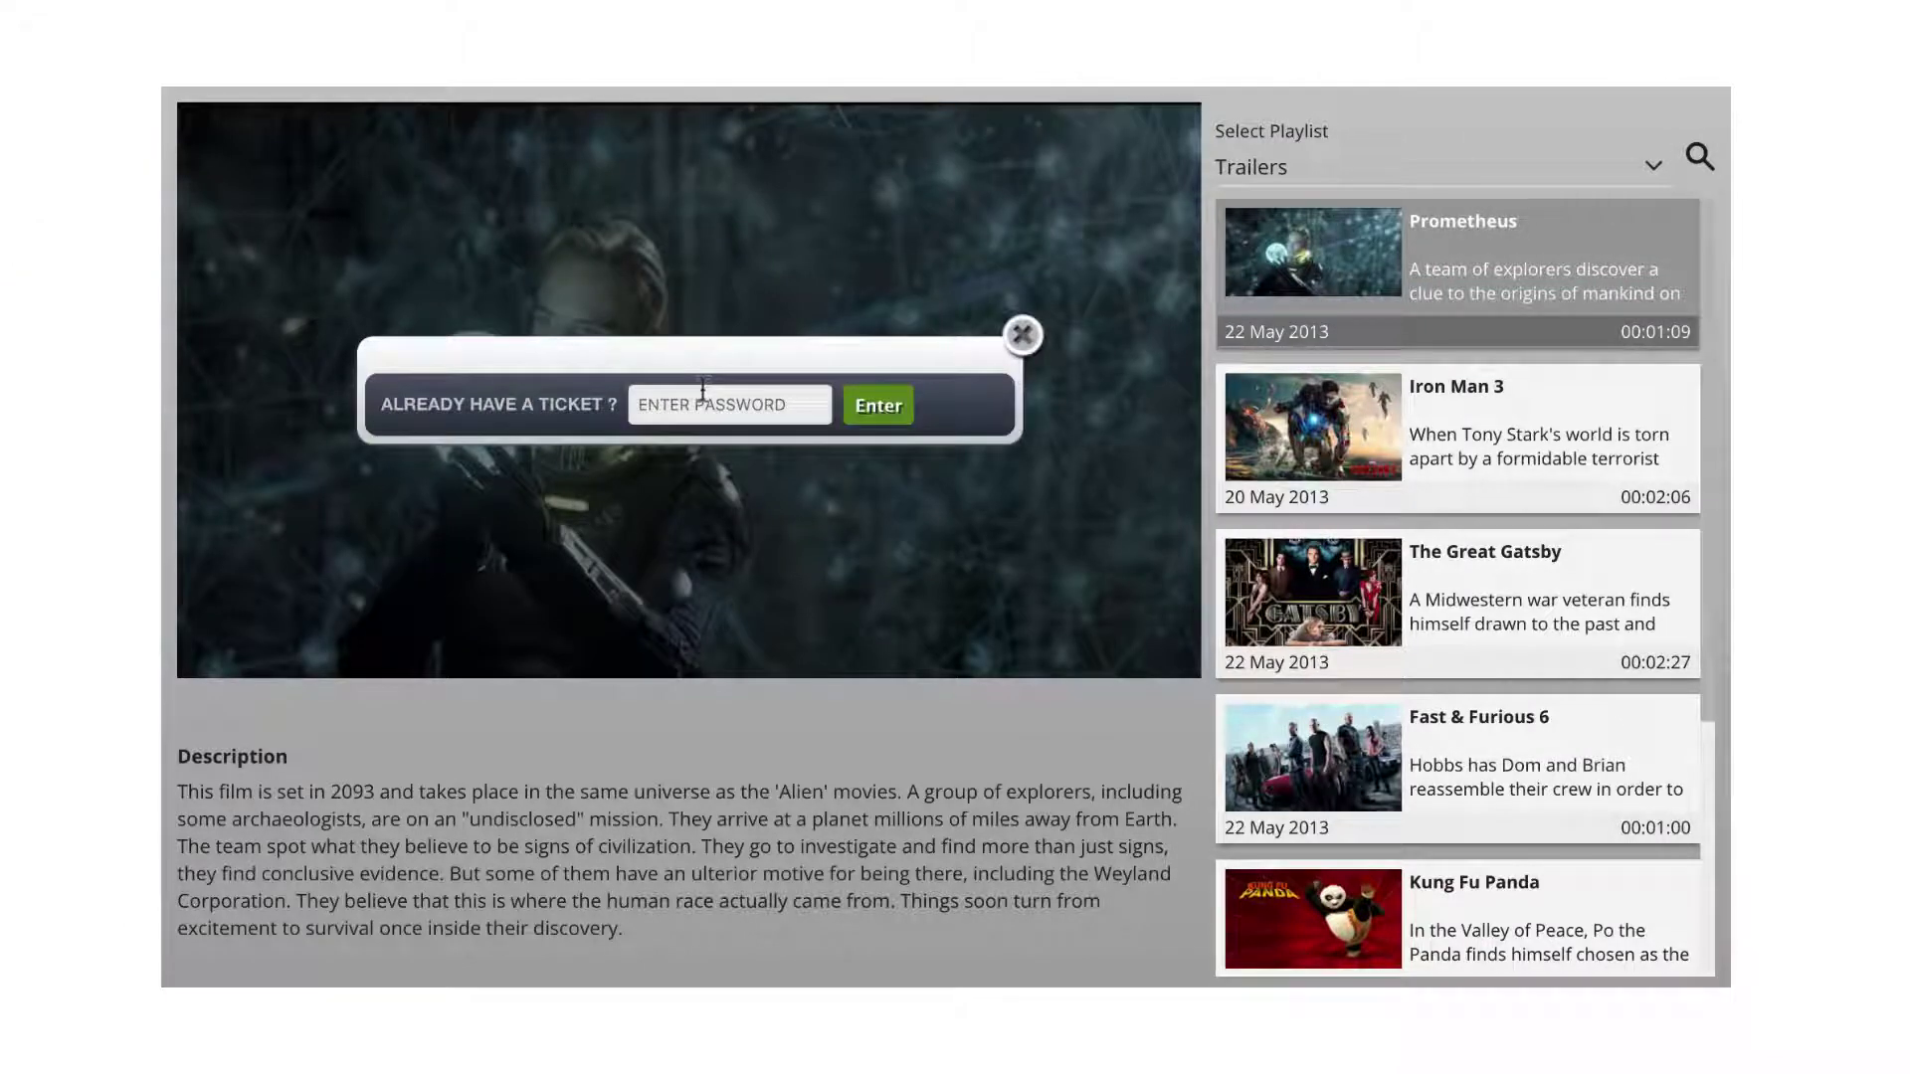
- Enter the test password in the Trailers player's ticket password field to unlock playback
click(695, 407)
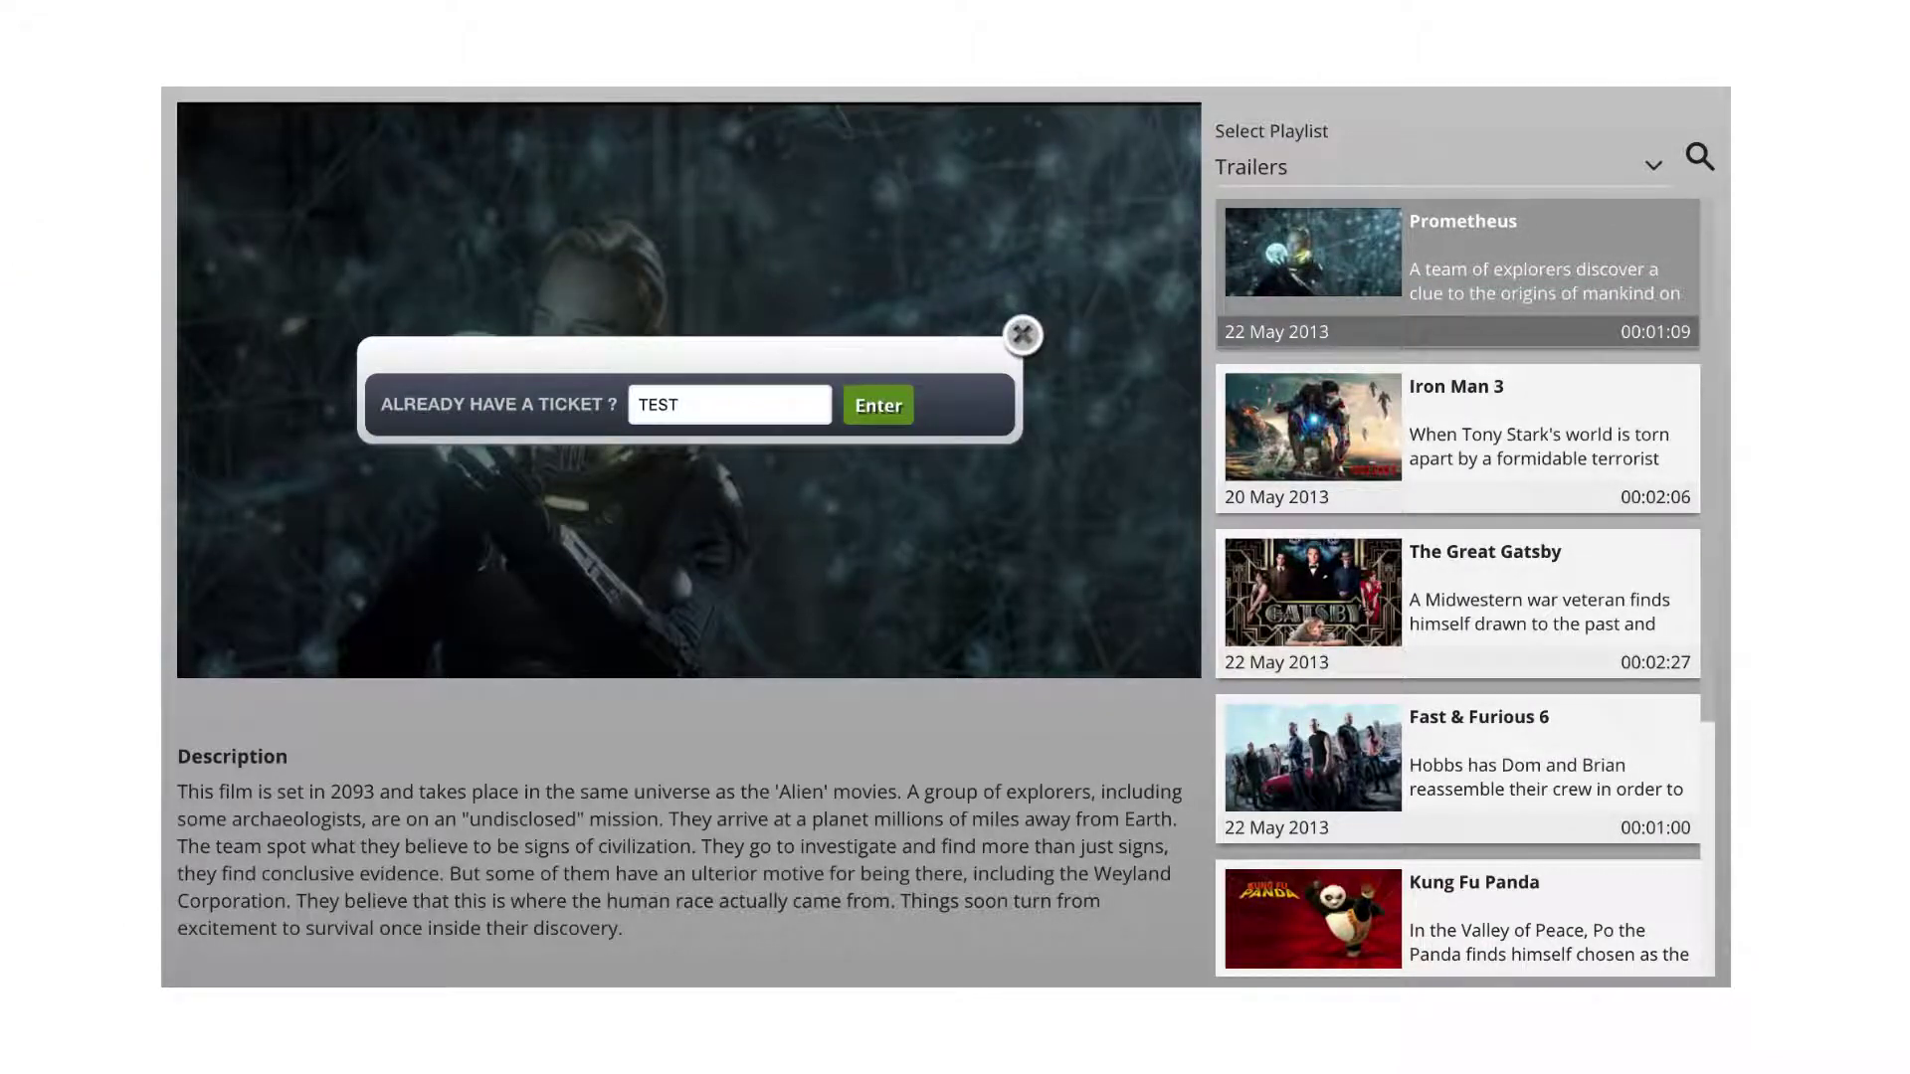
click(888, 408)
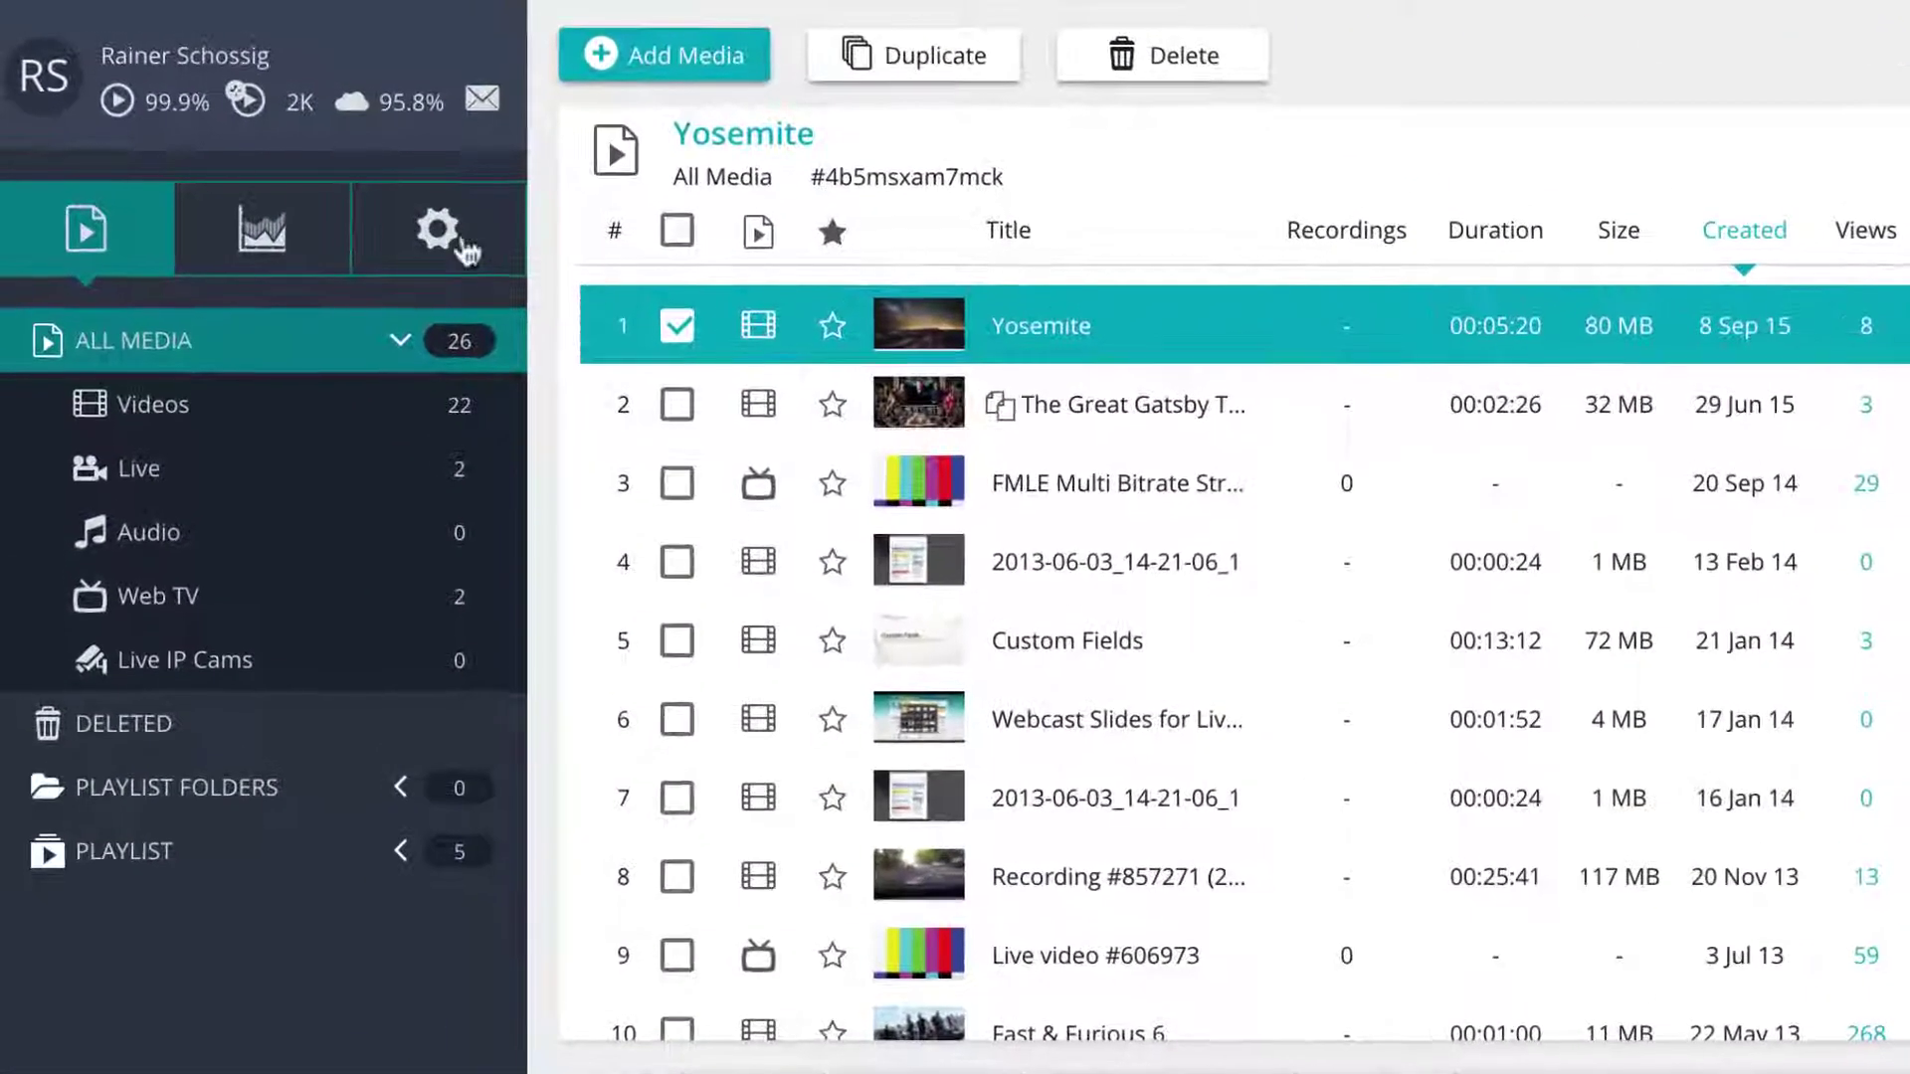
- In Settings > Access Control > Password Protection, set Password Package 1 as default
click(462, 243)
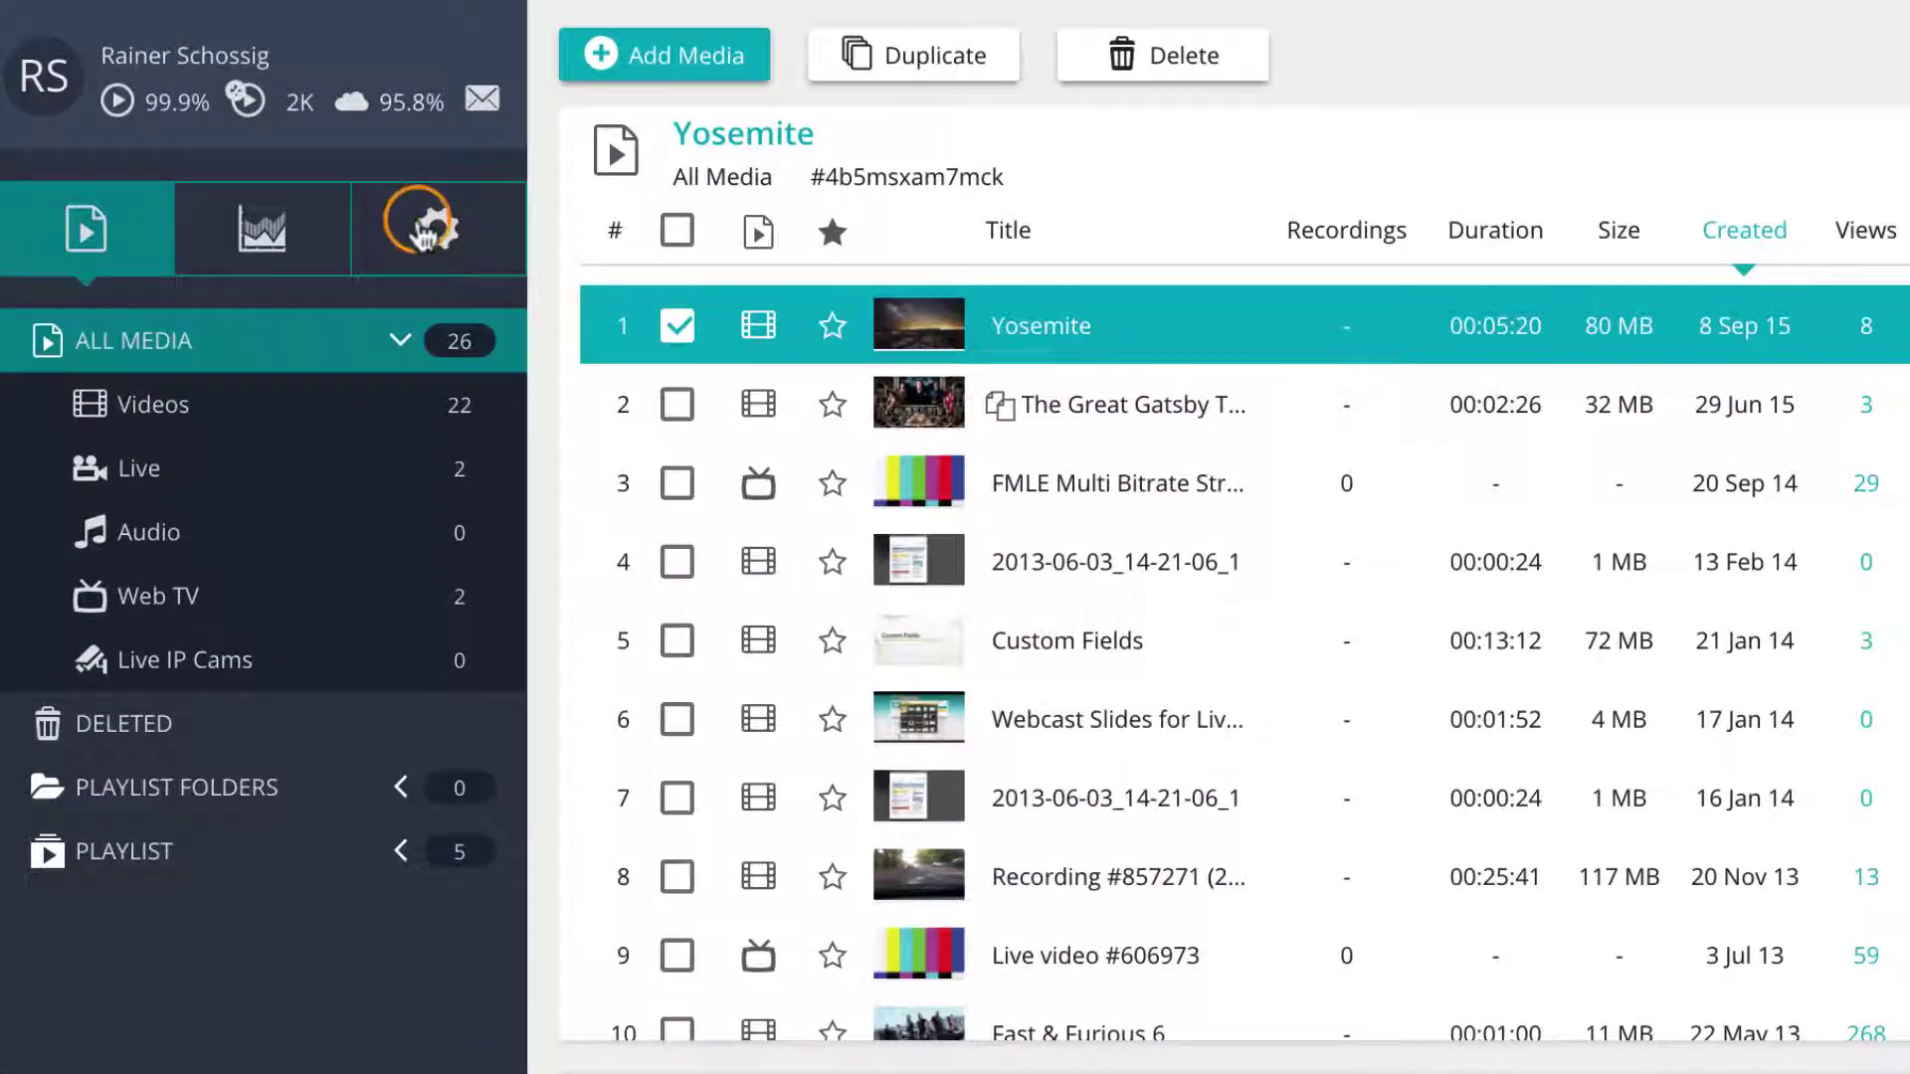
scroll(378, 418, down, 3)
click(340, 567)
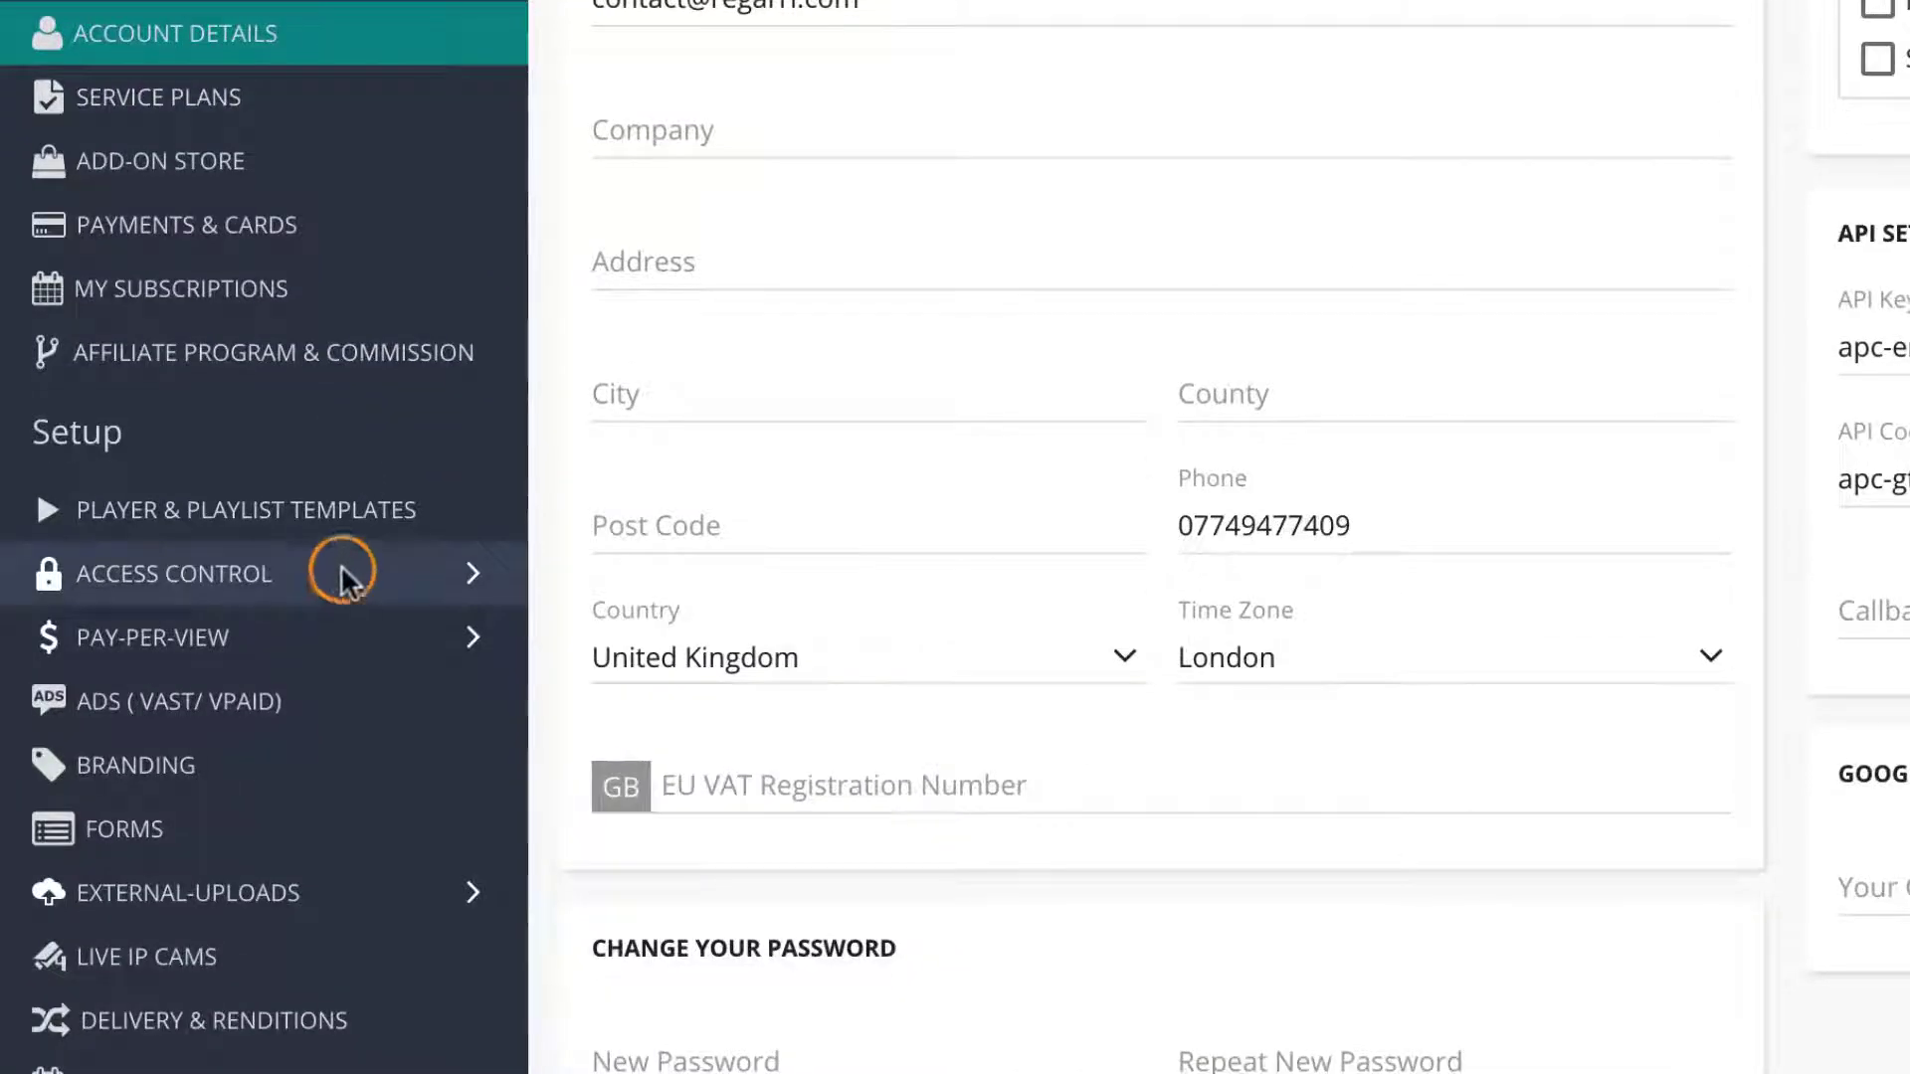
click(334, 704)
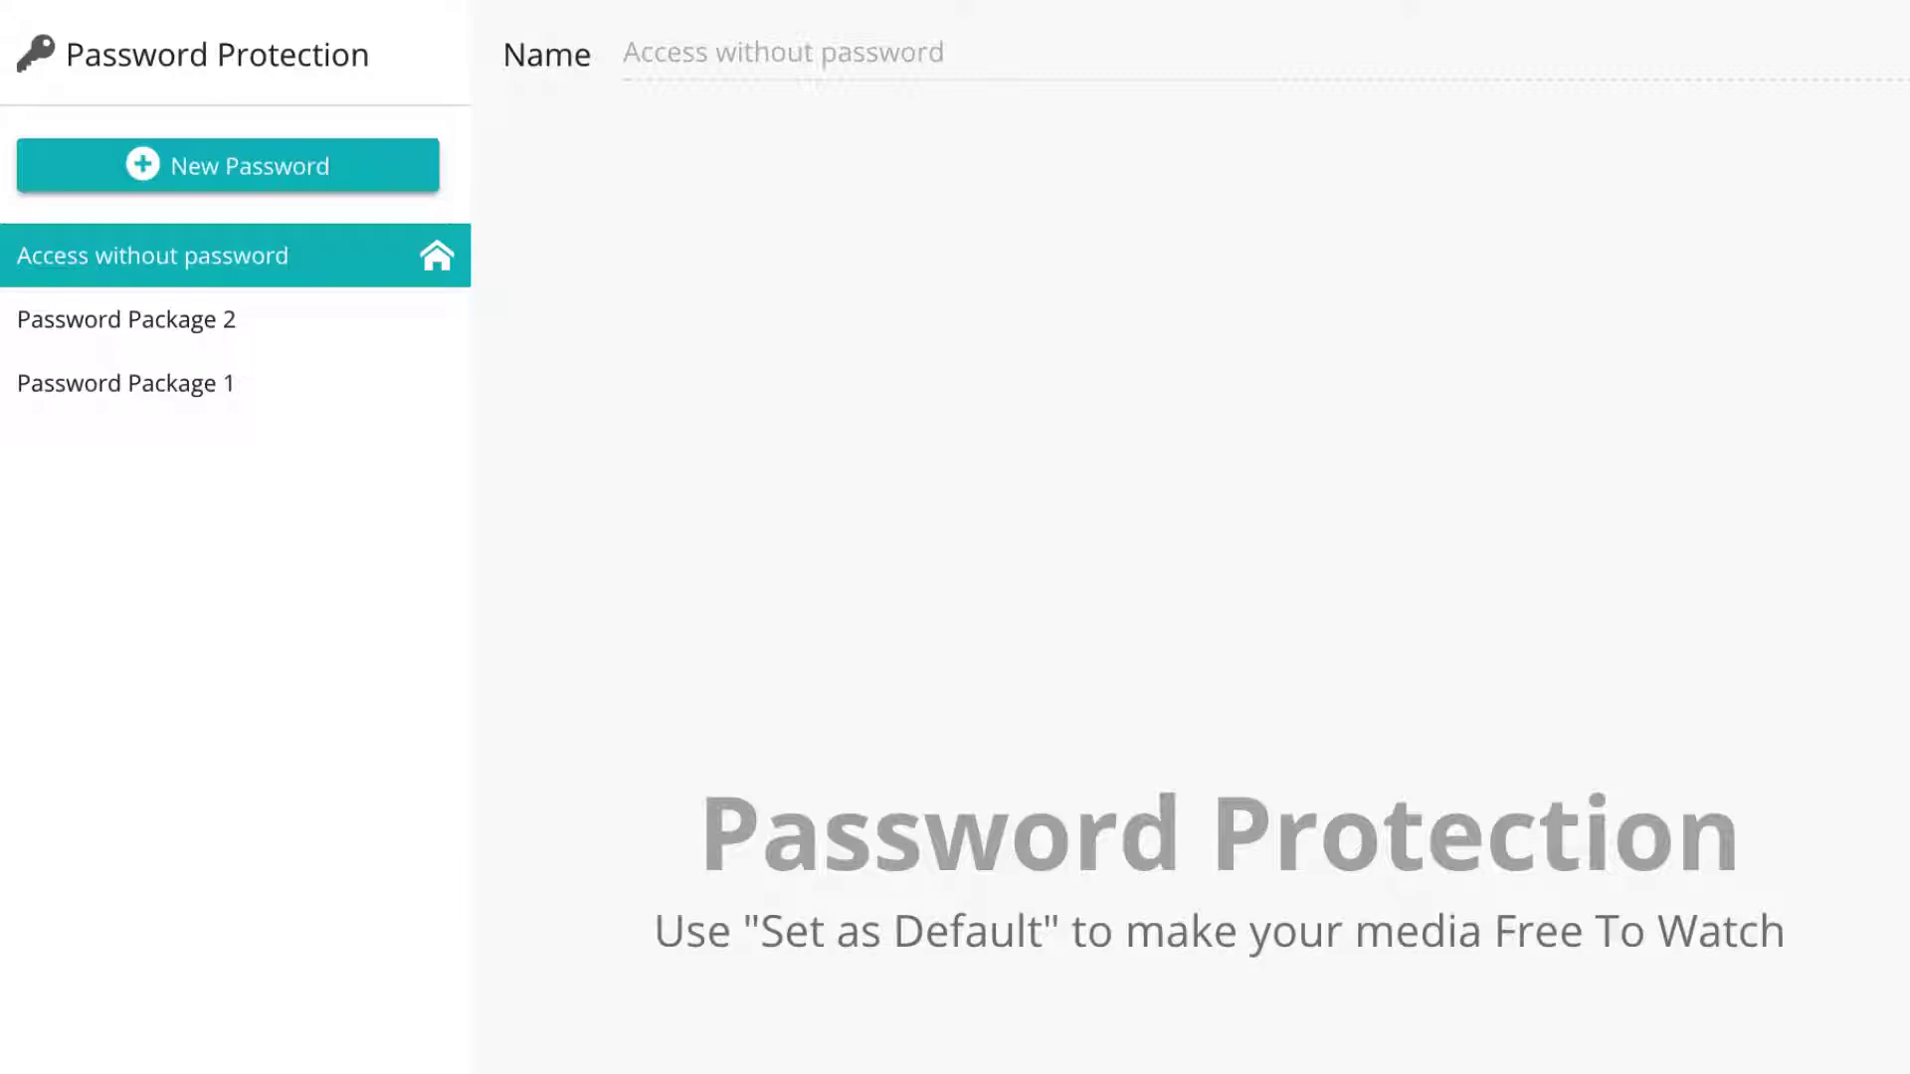
mouse_move(438, 388)
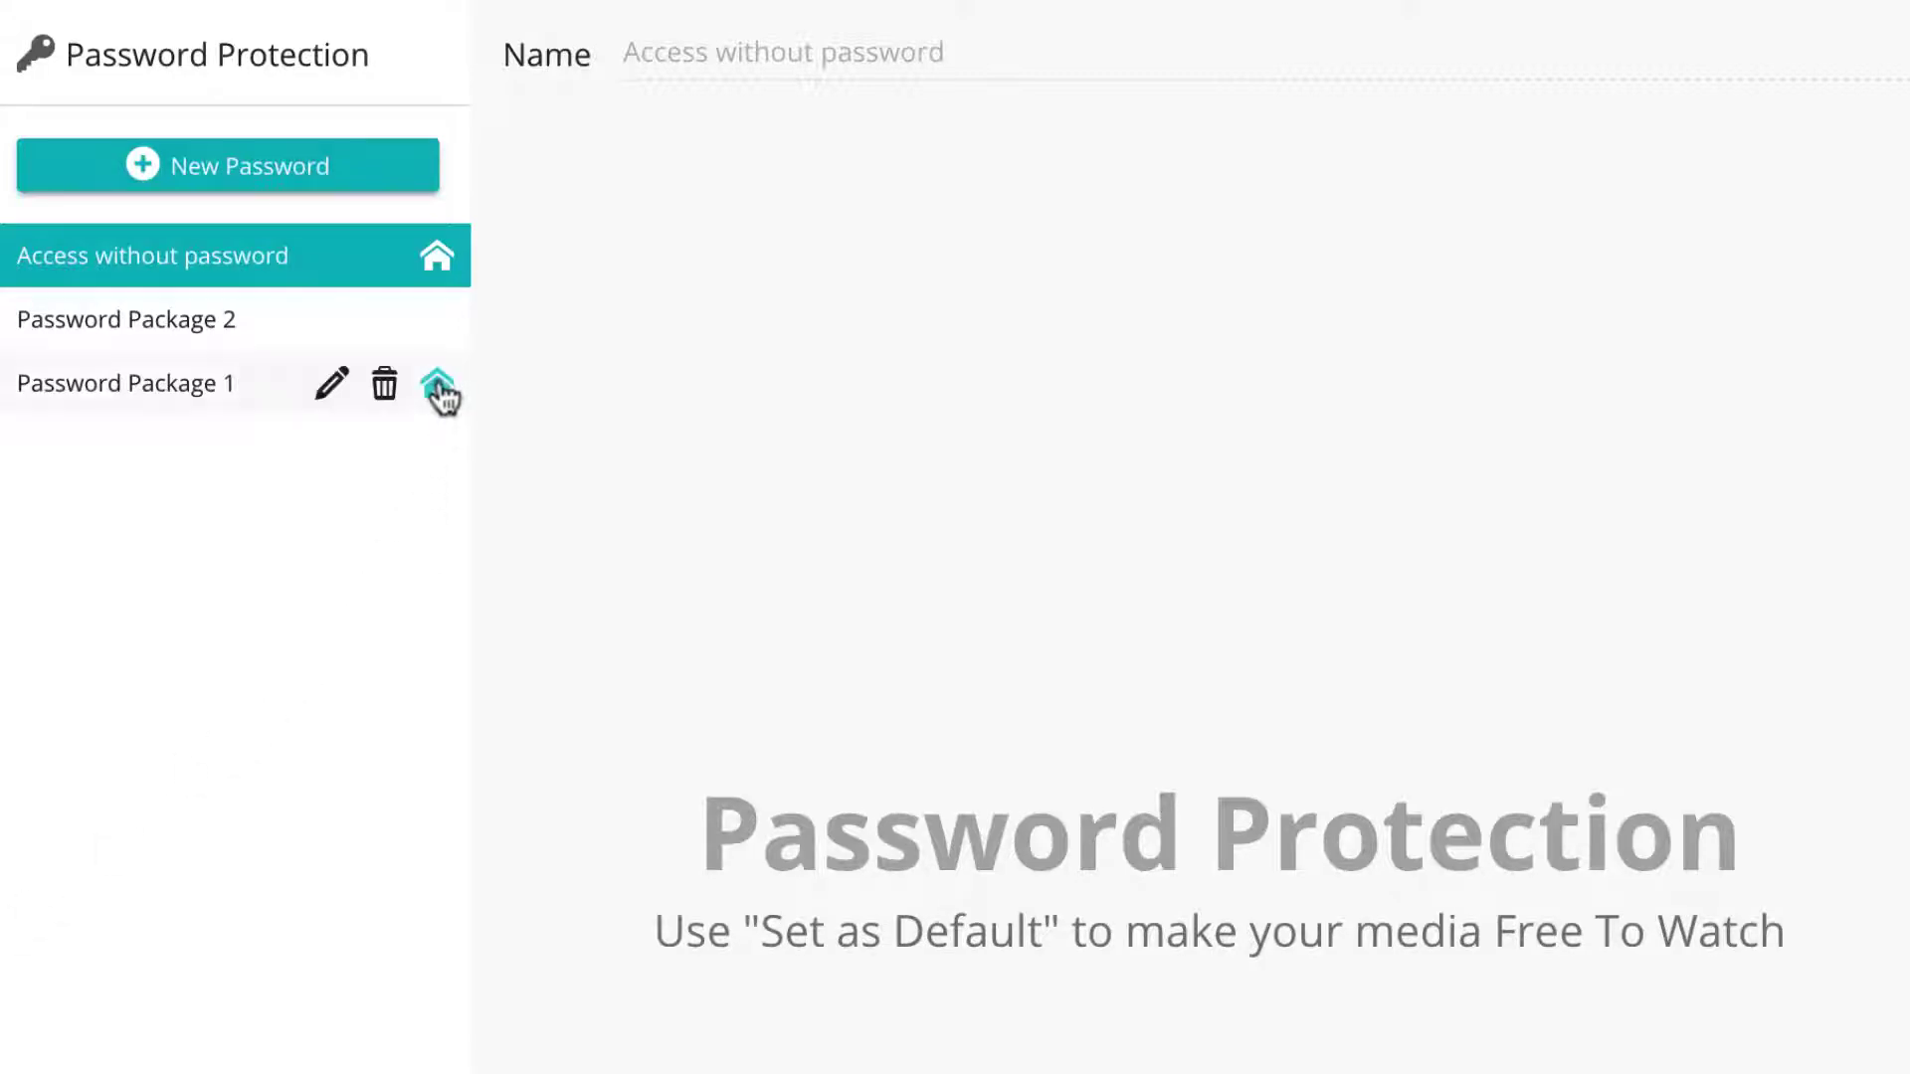
click(438, 388)
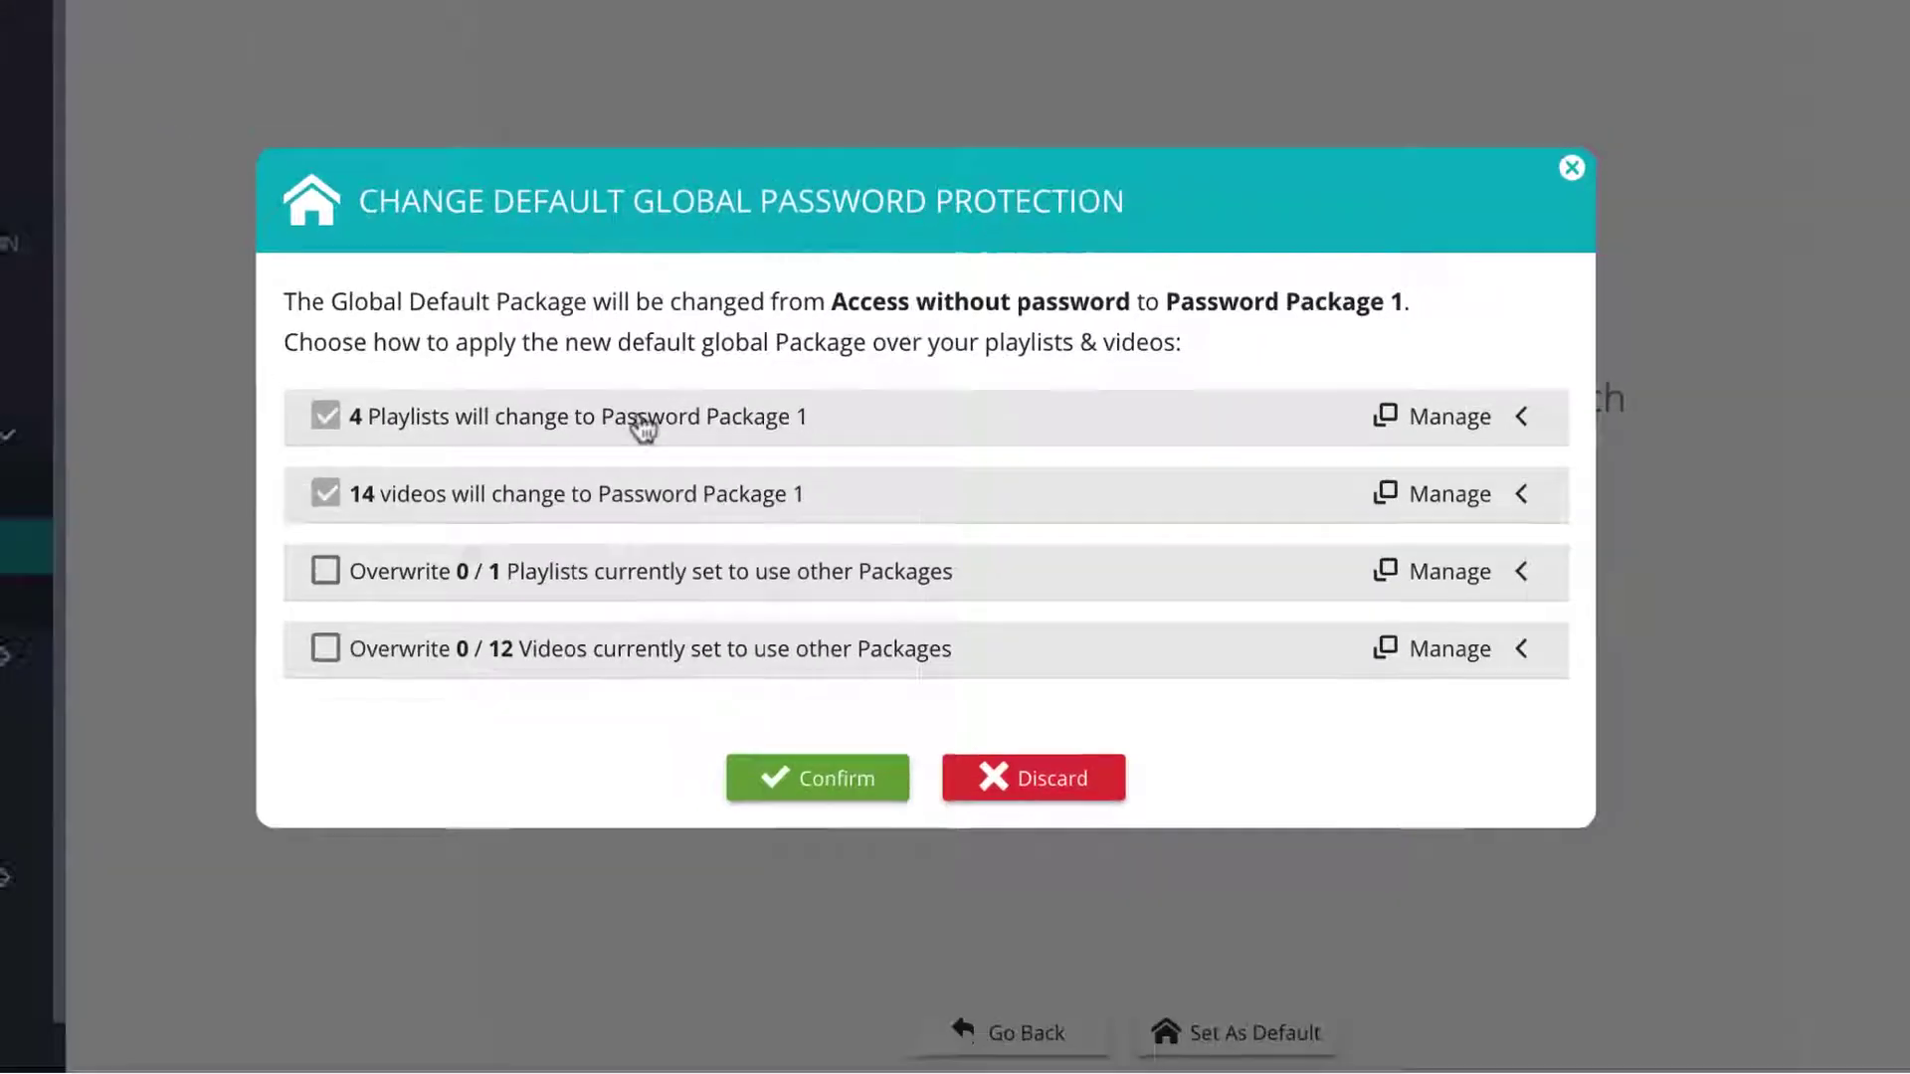
- Overwrite the Trailers playlist and 12 other-package videos, then confirm Password Package 1 as default
click(597, 436)
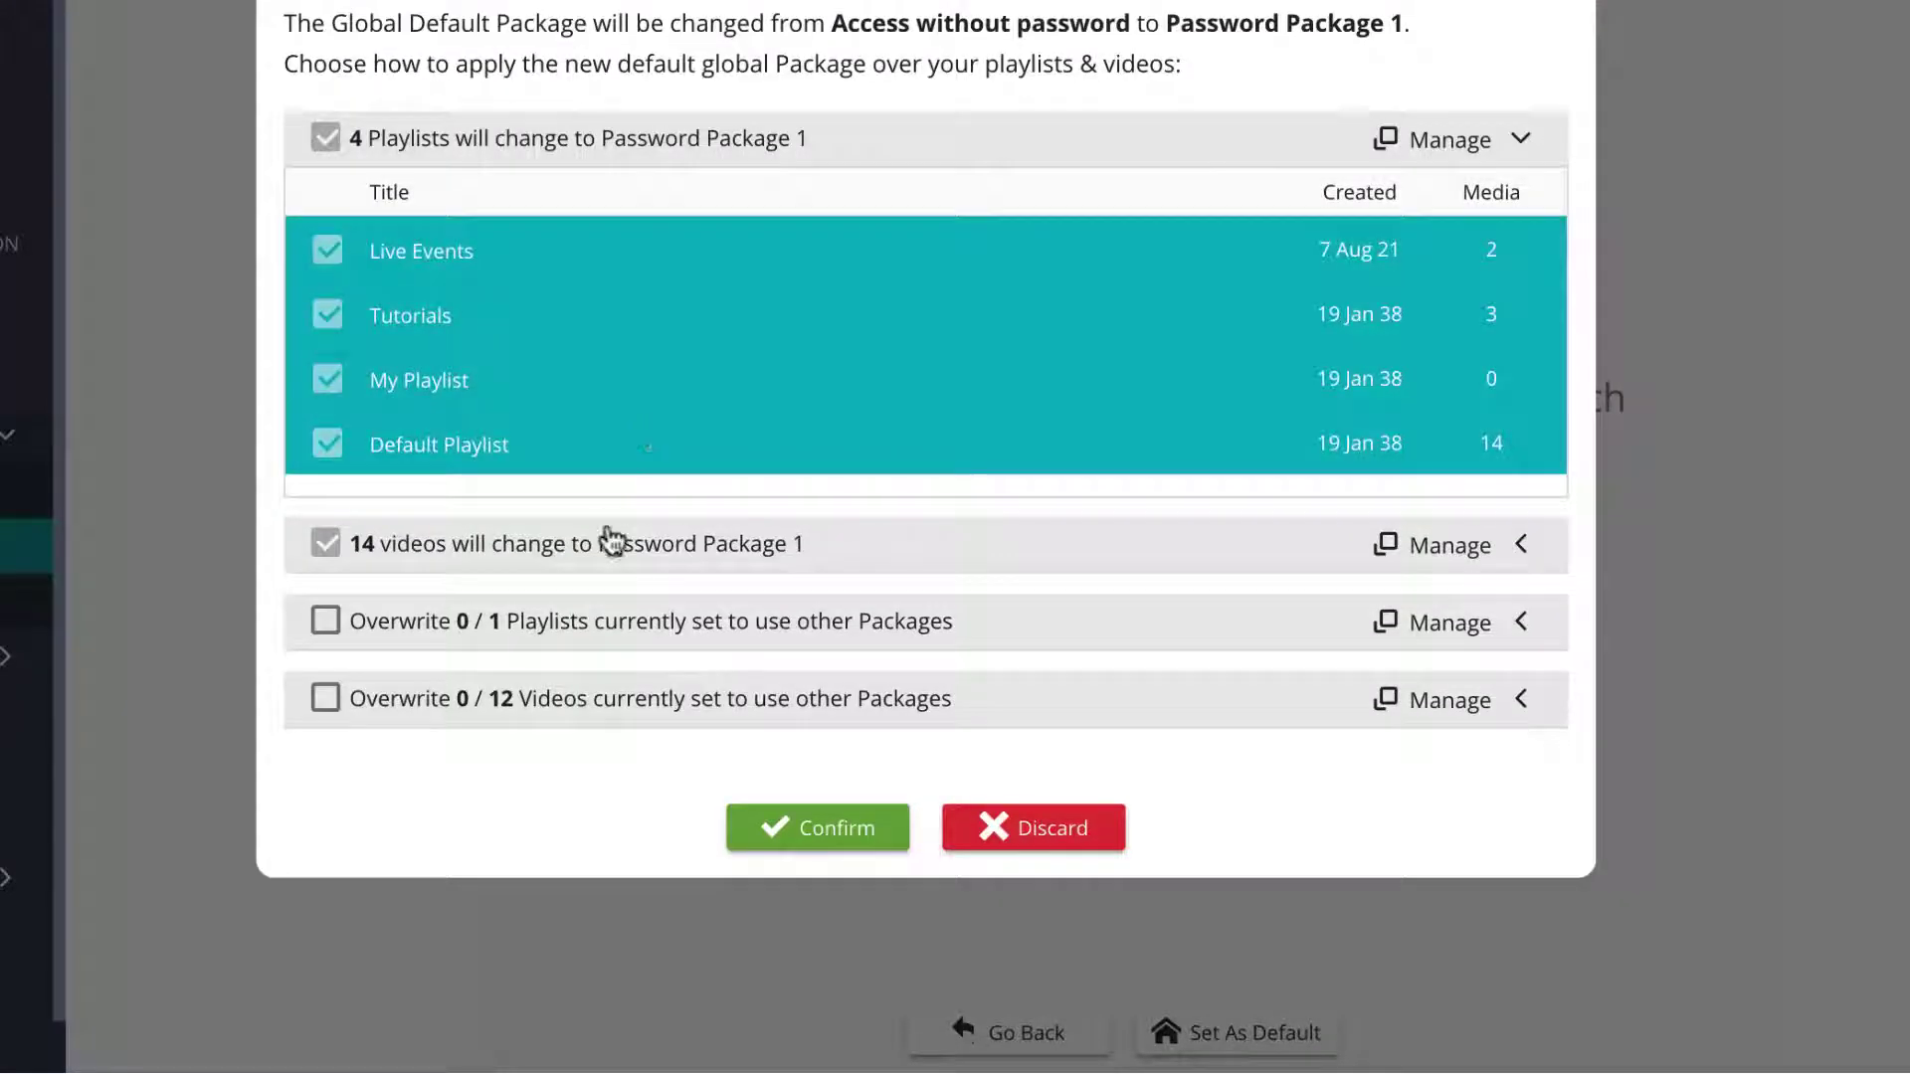
click(605, 533)
click(576, 862)
click(581, 603)
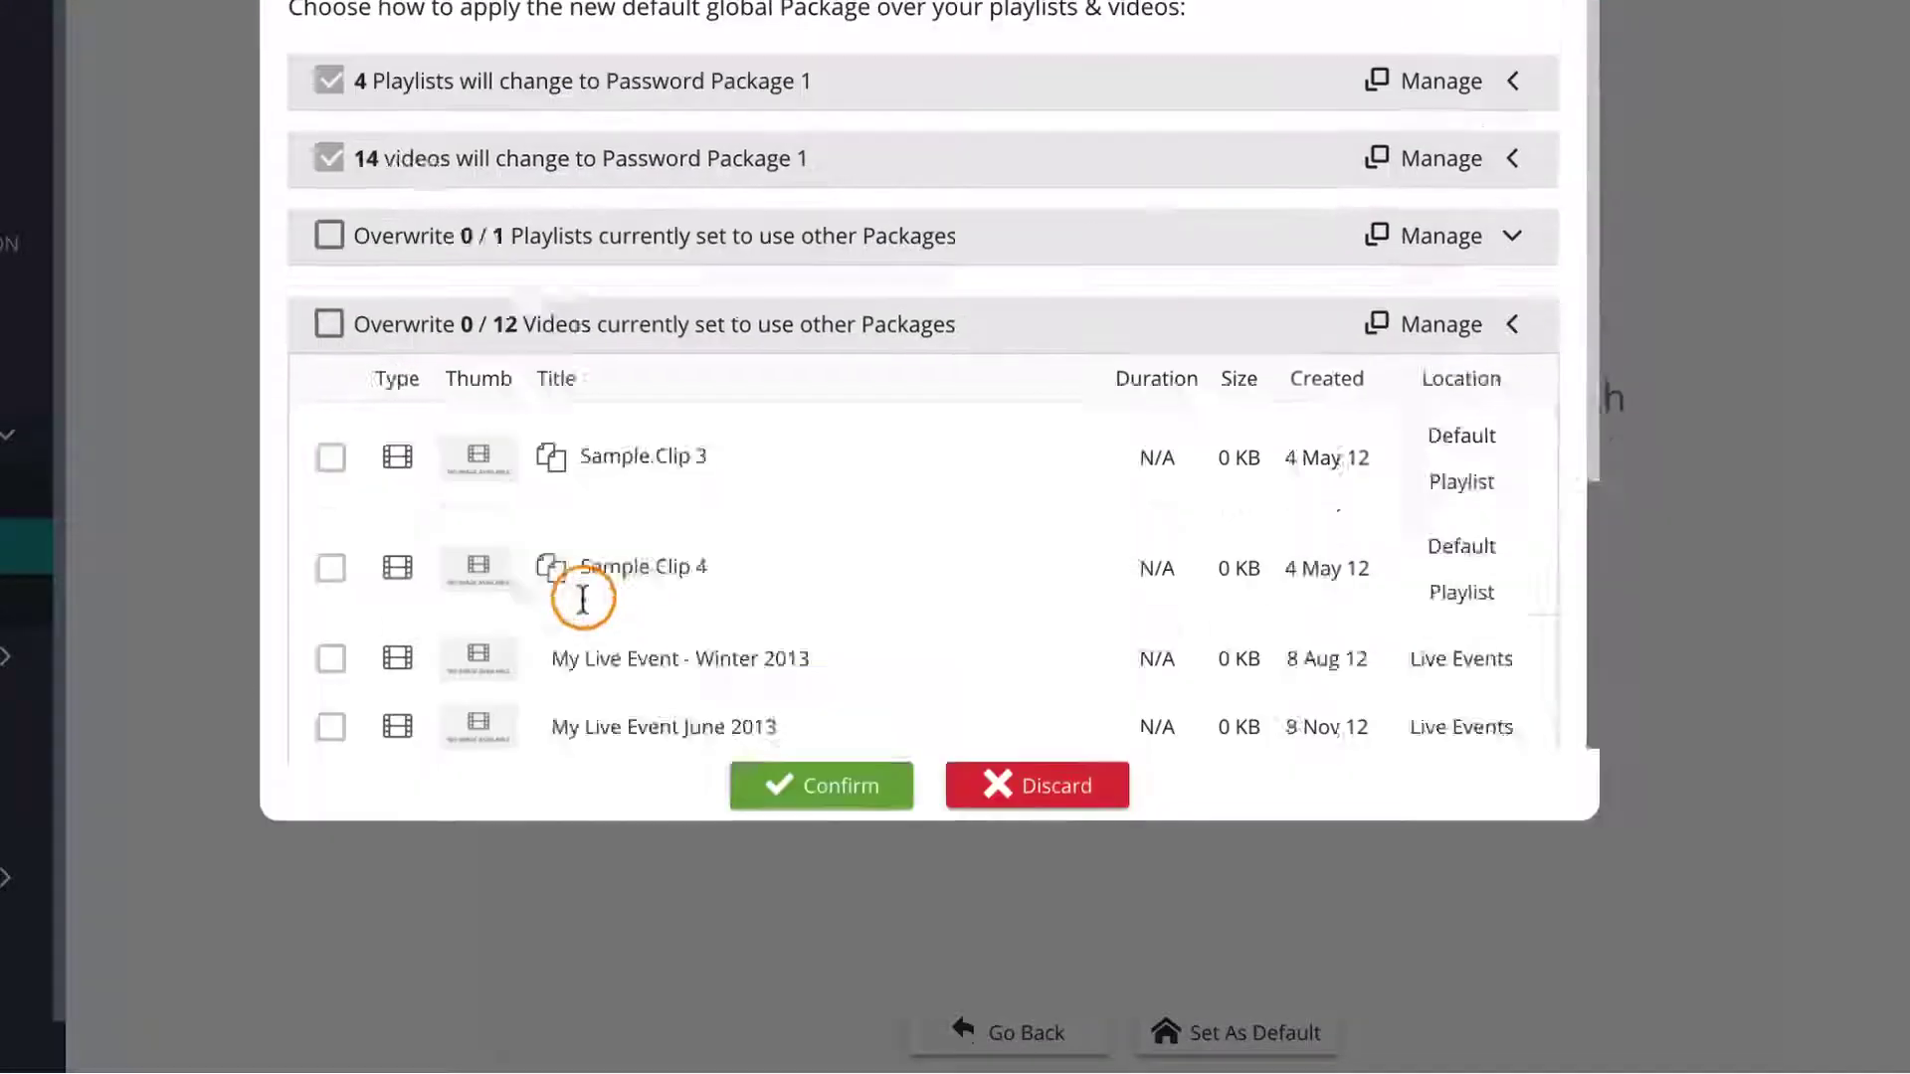
click(582, 189)
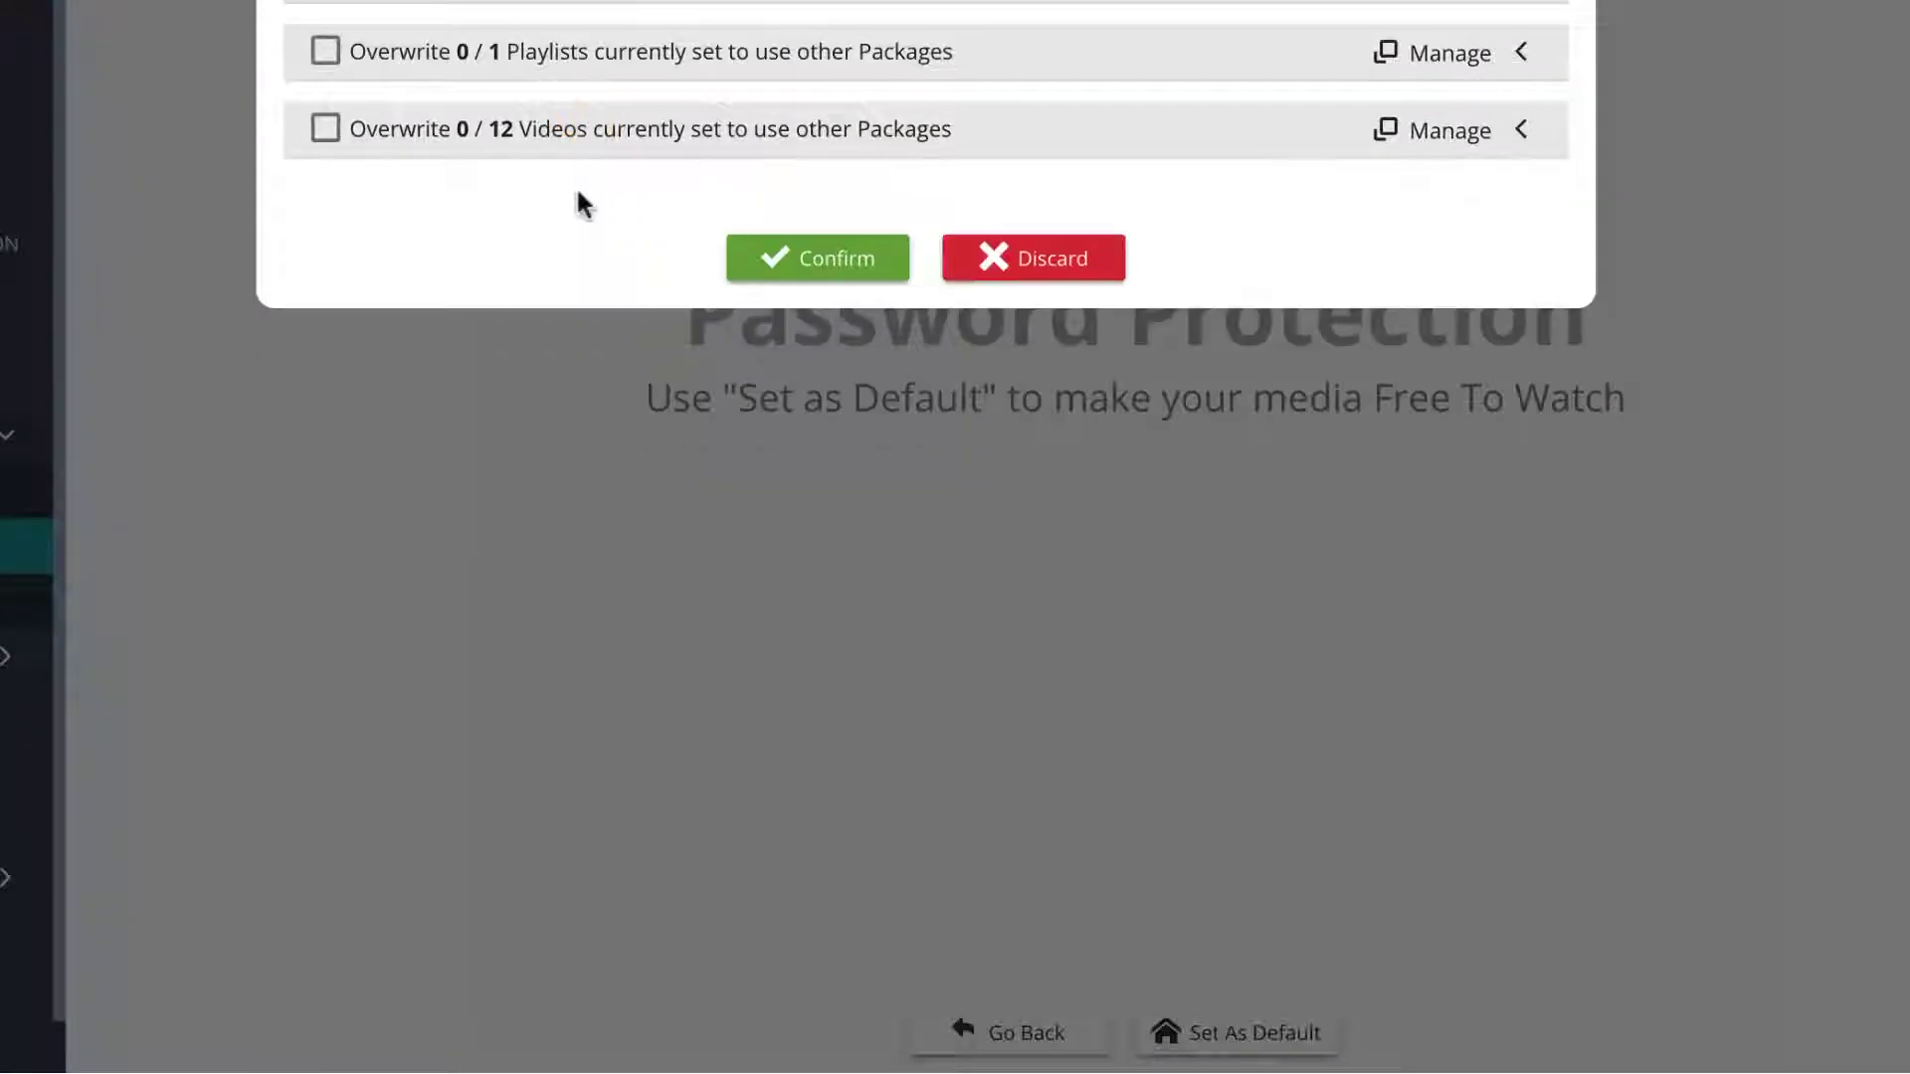
click(326, 52)
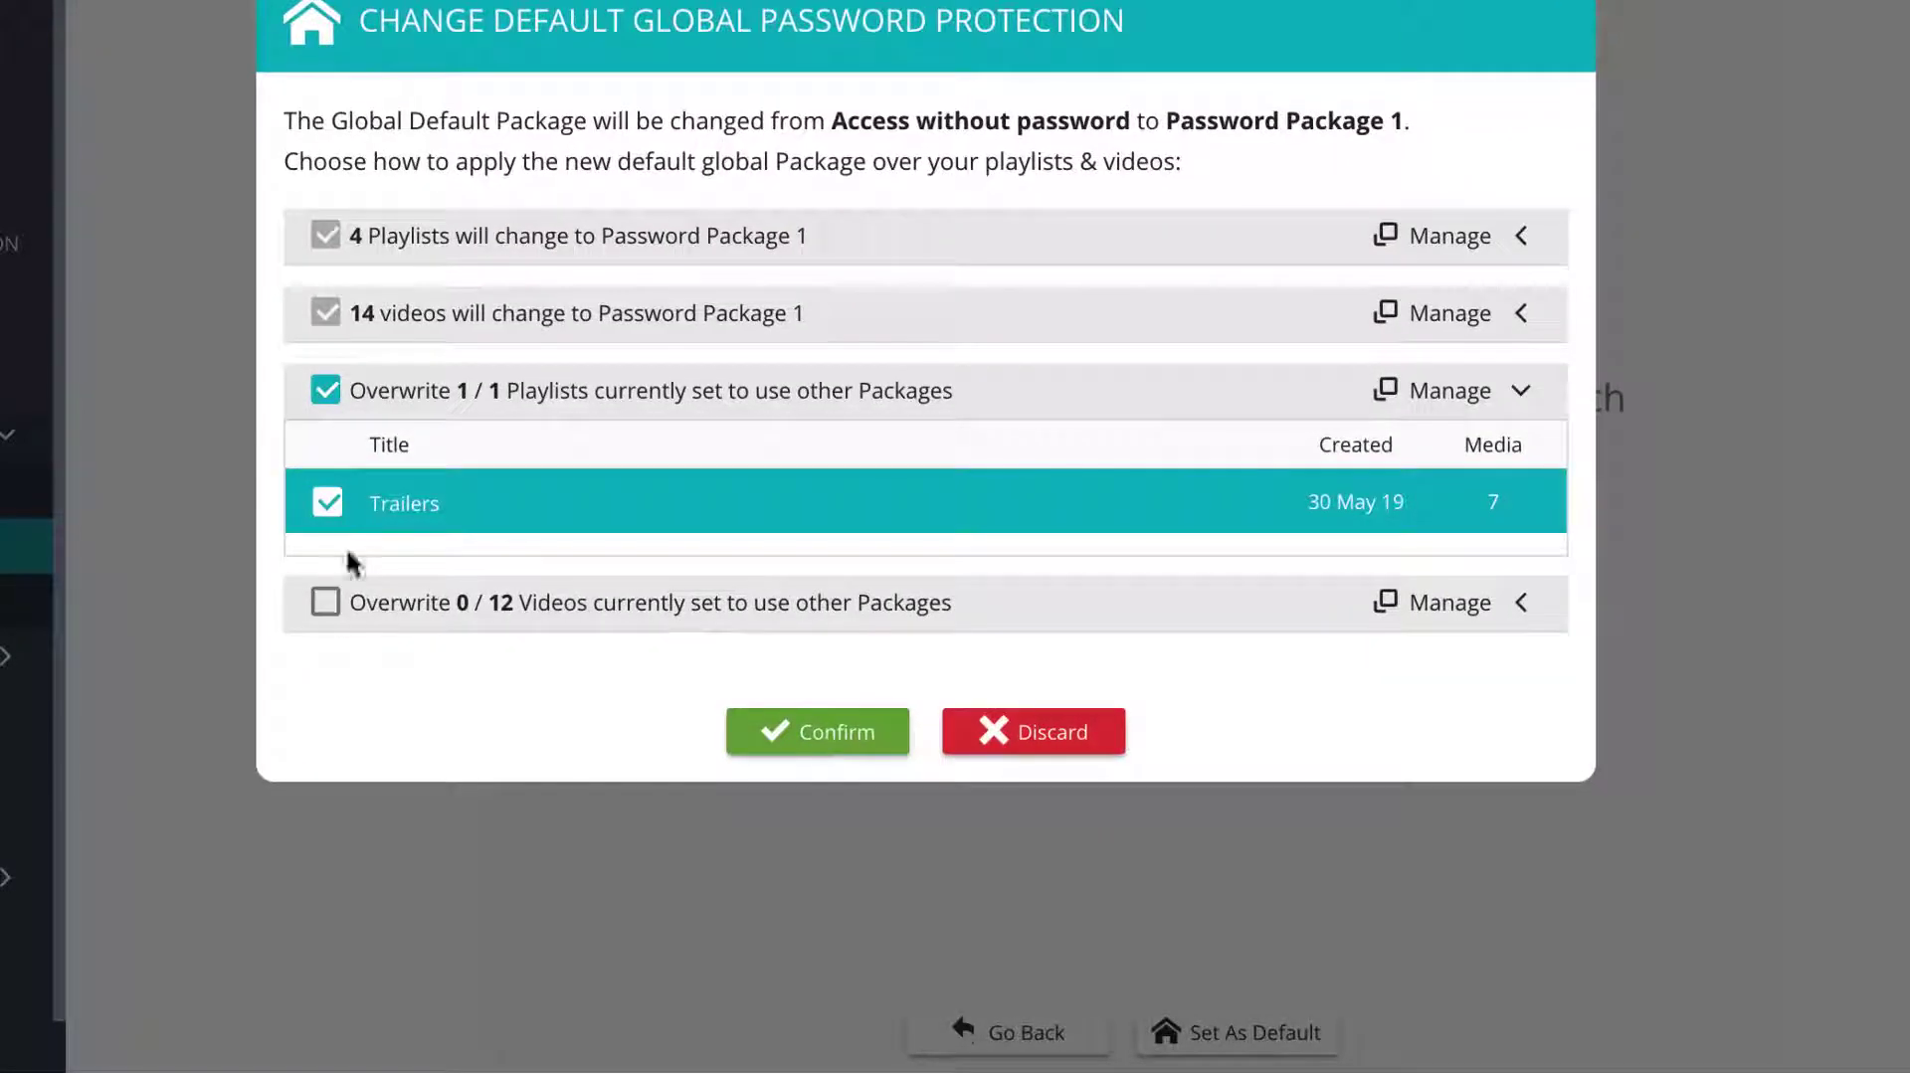
click(326, 603)
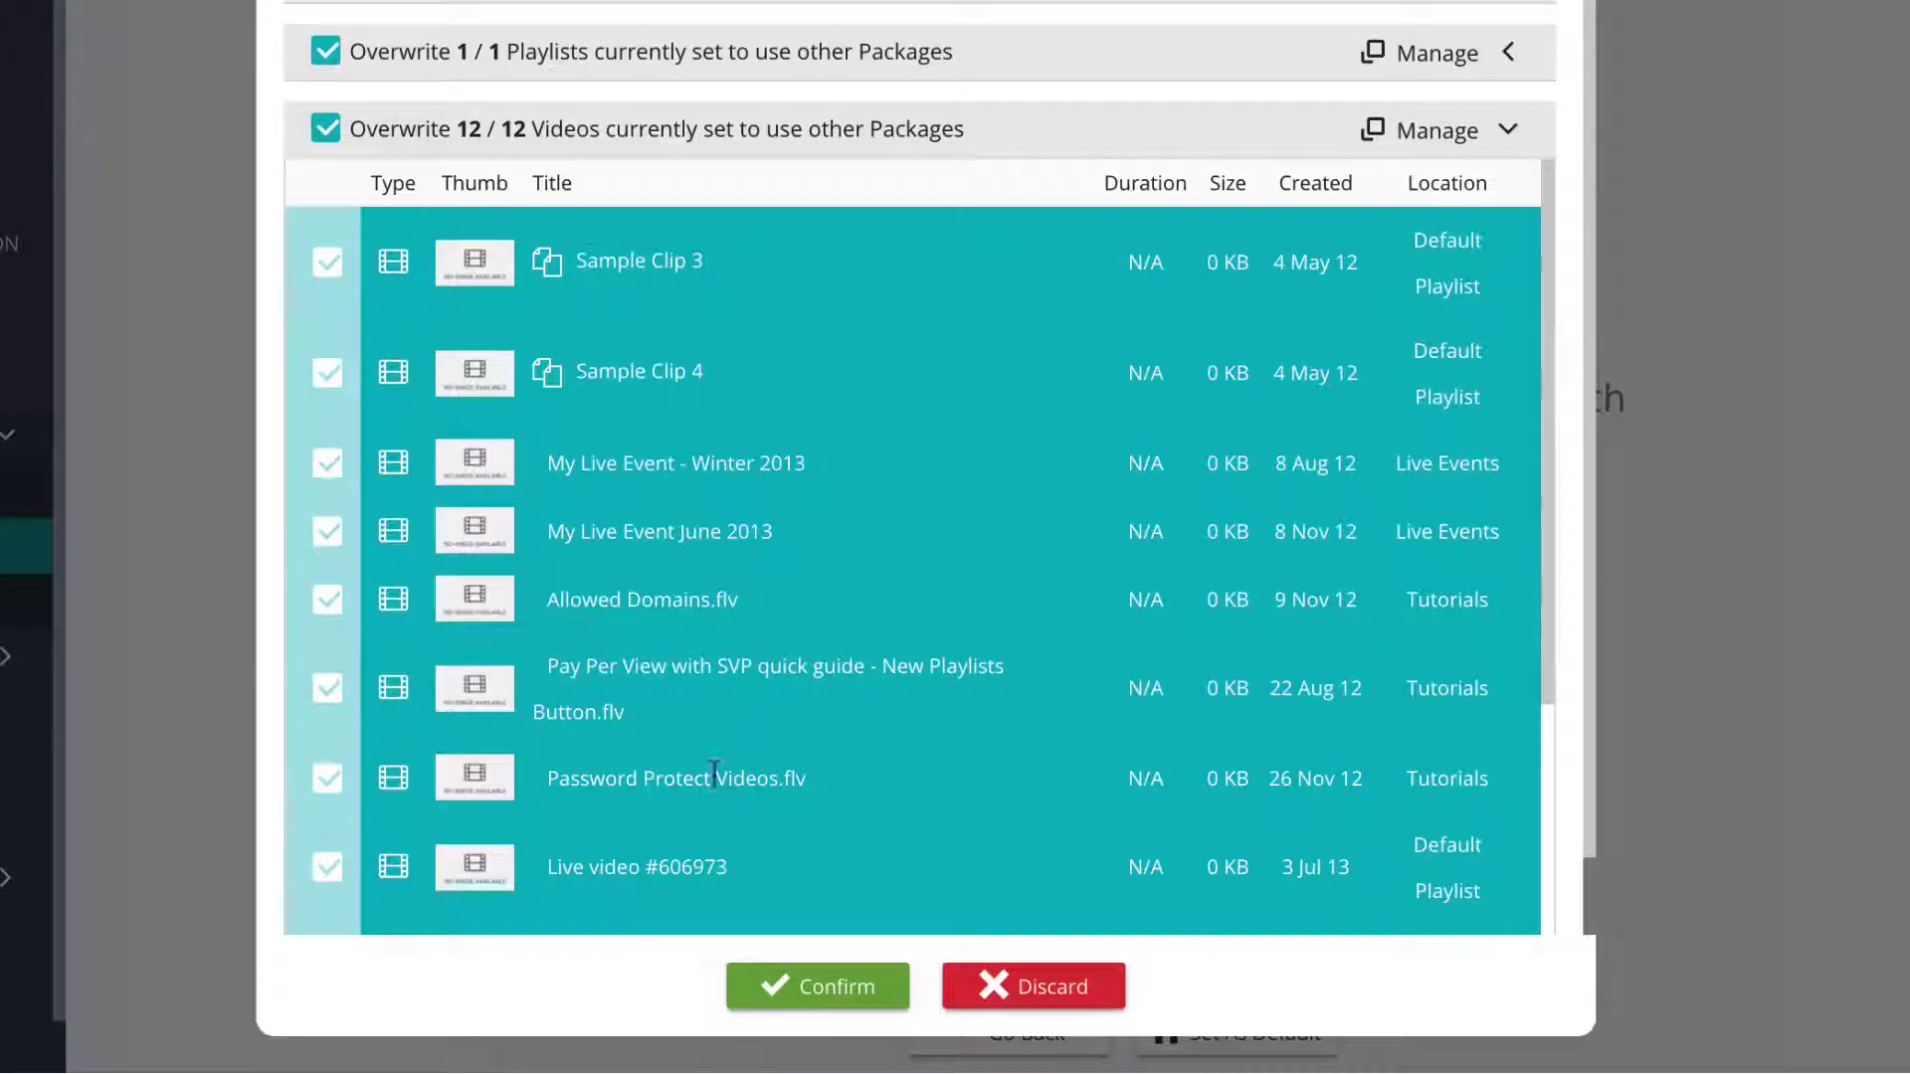
click(835, 990)
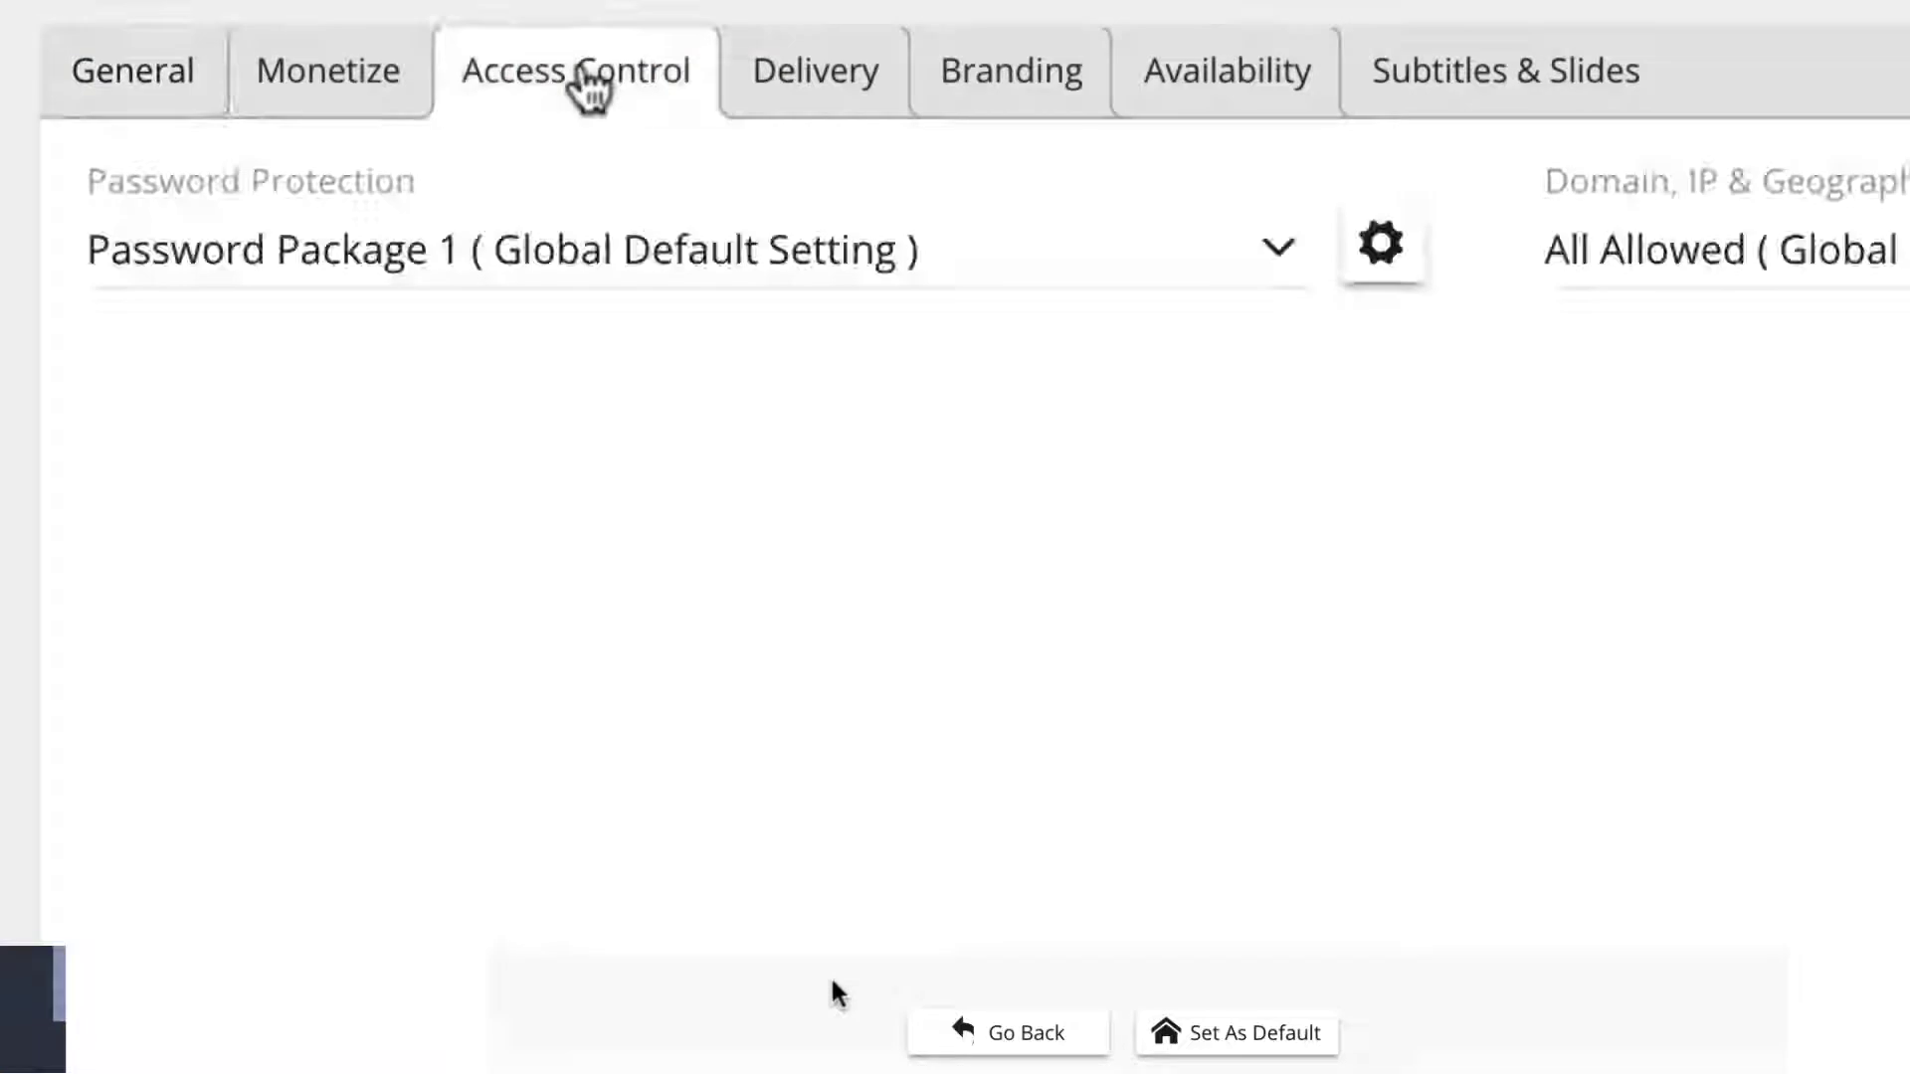
- Confirm the video's Password Protection dropdown shows Password Package 1 (Global Default Setting)
click(1265, 245)
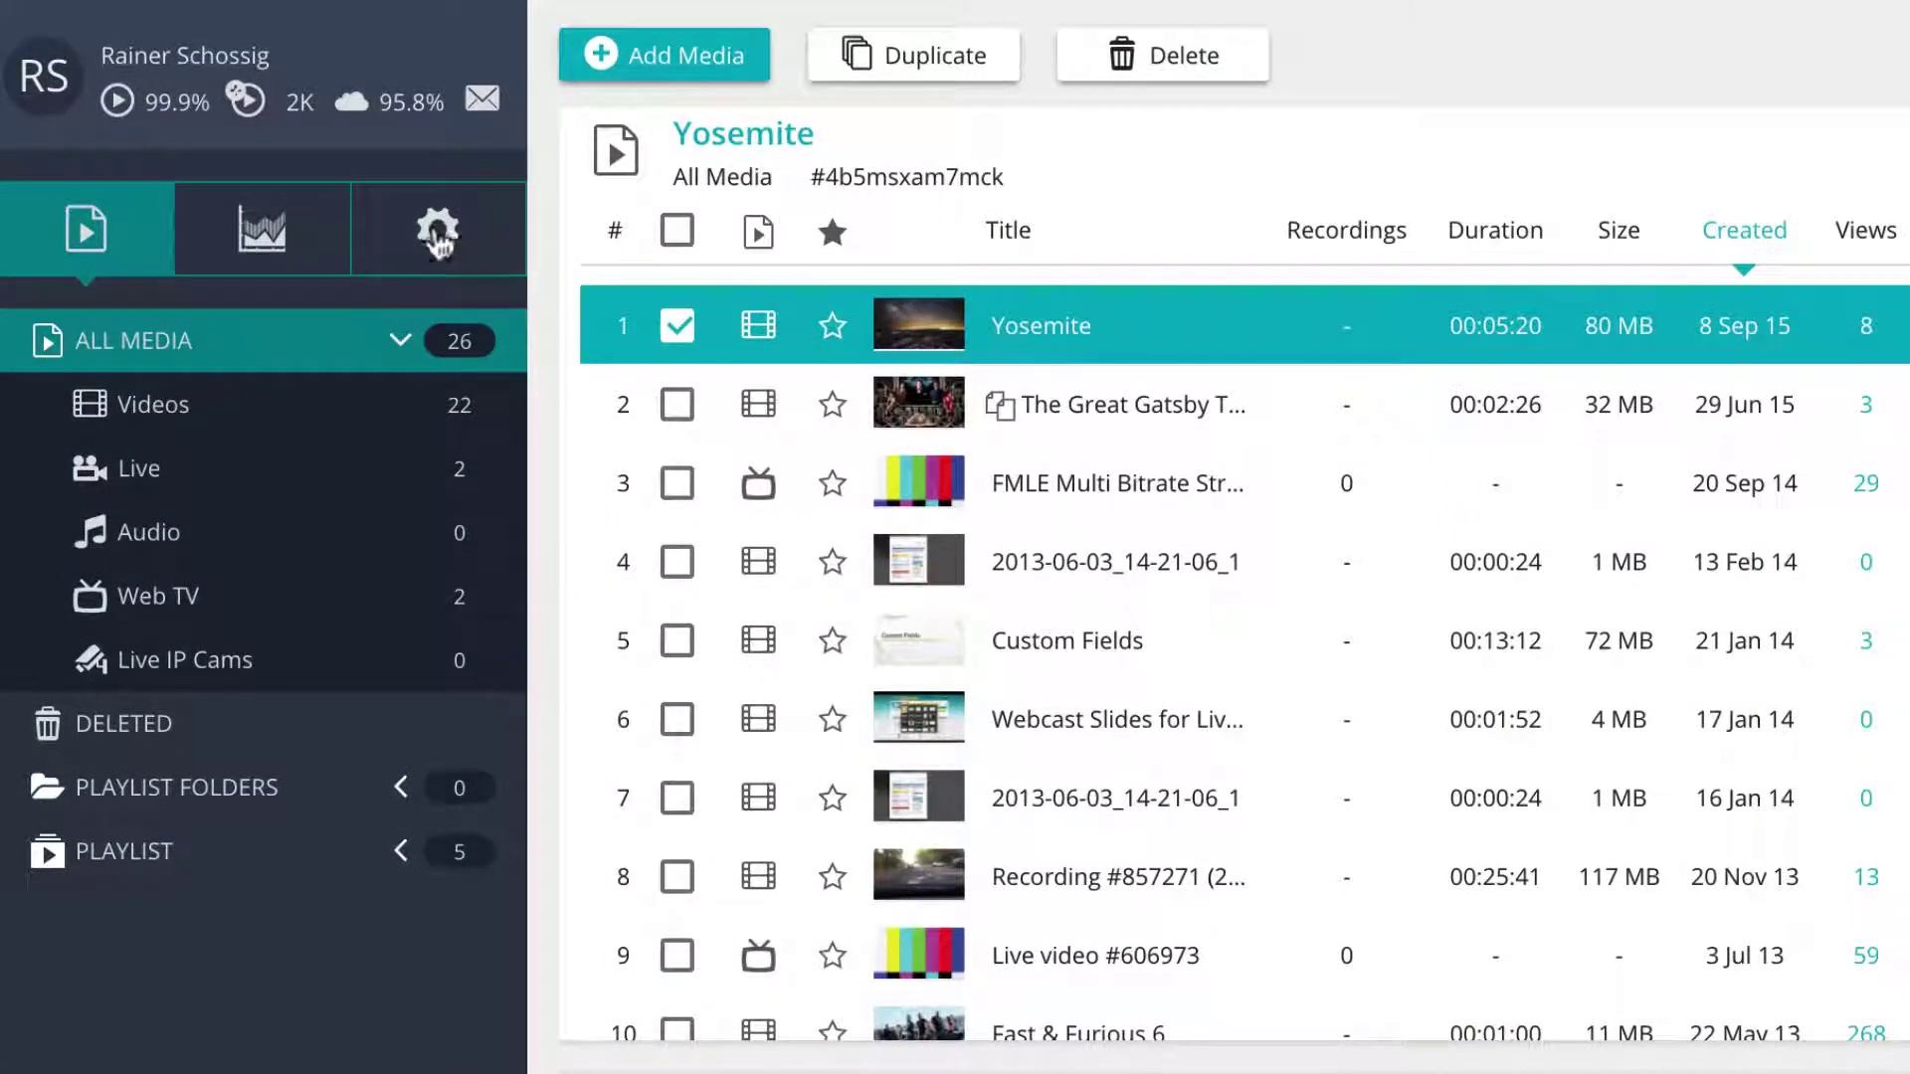
- In Password group 1's Password Management list, deactivate the 5-play test password
click(438, 237)
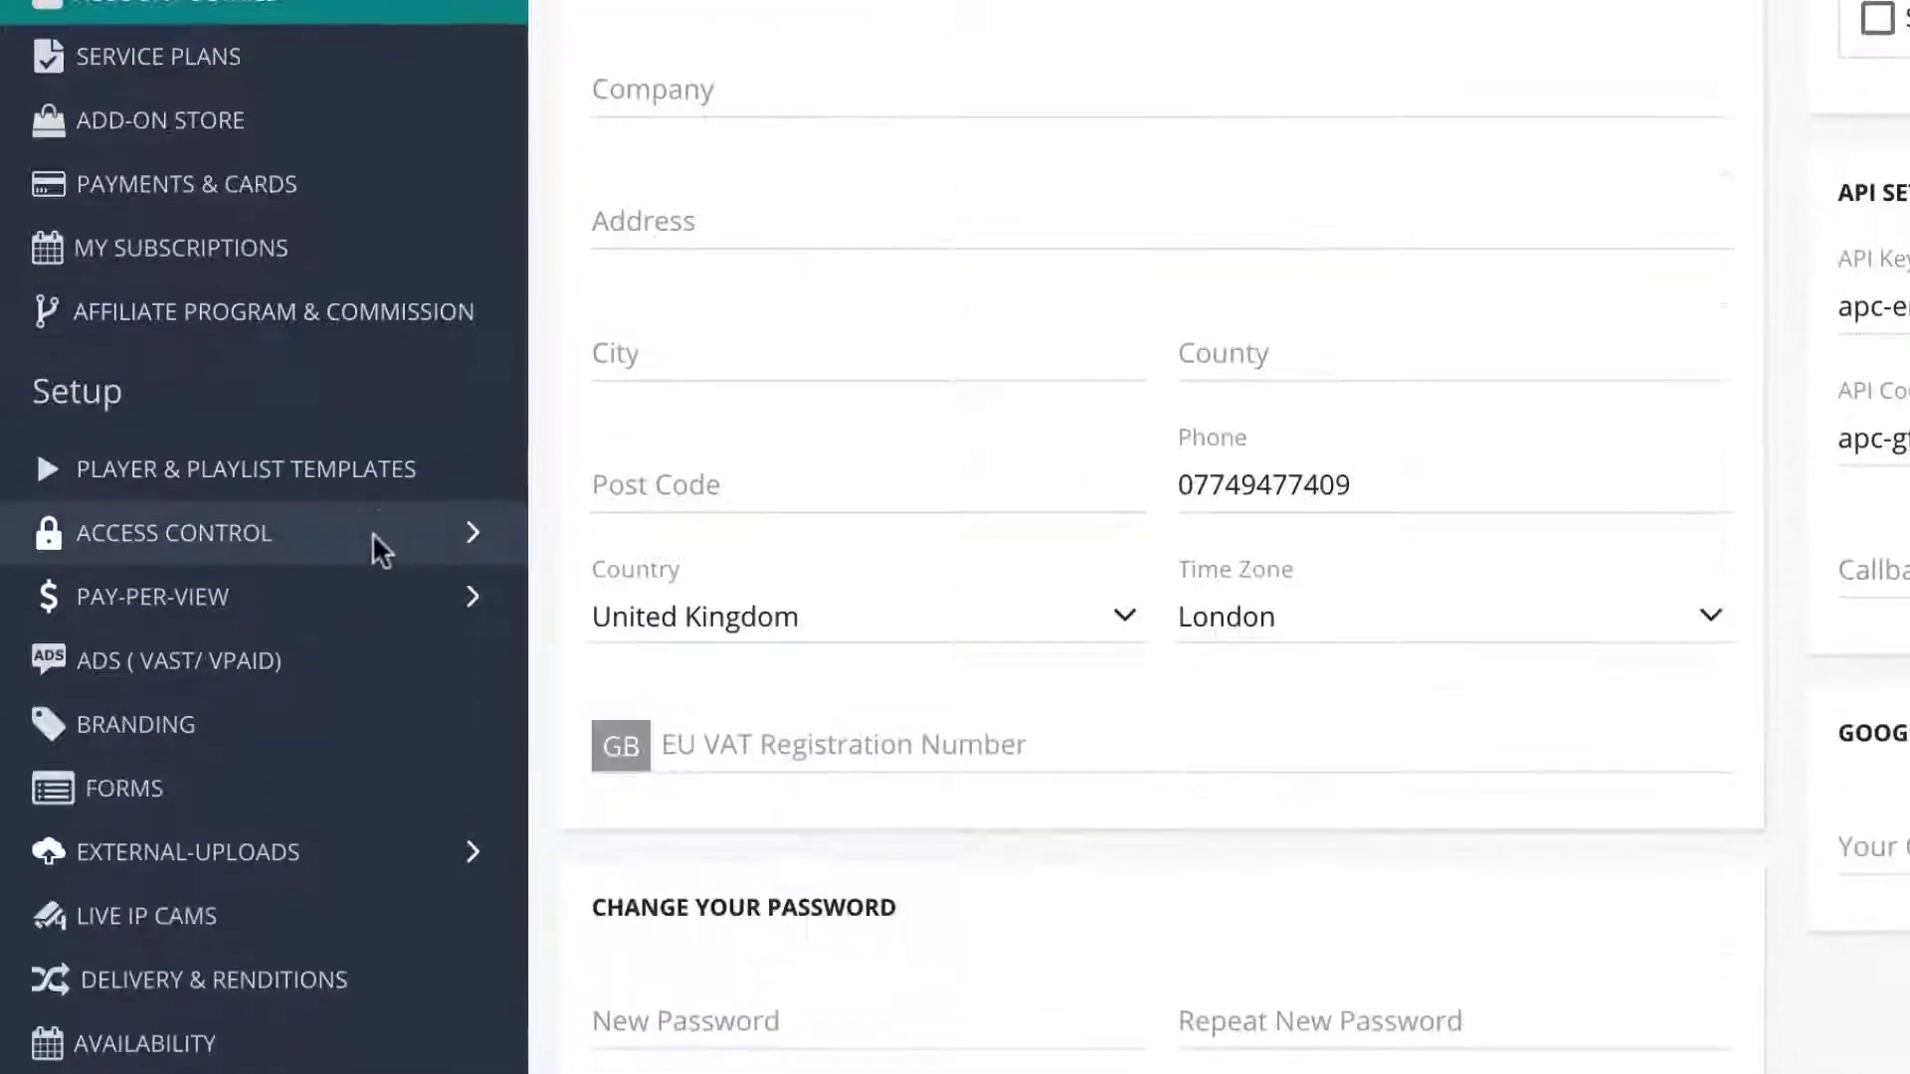
click(372, 517)
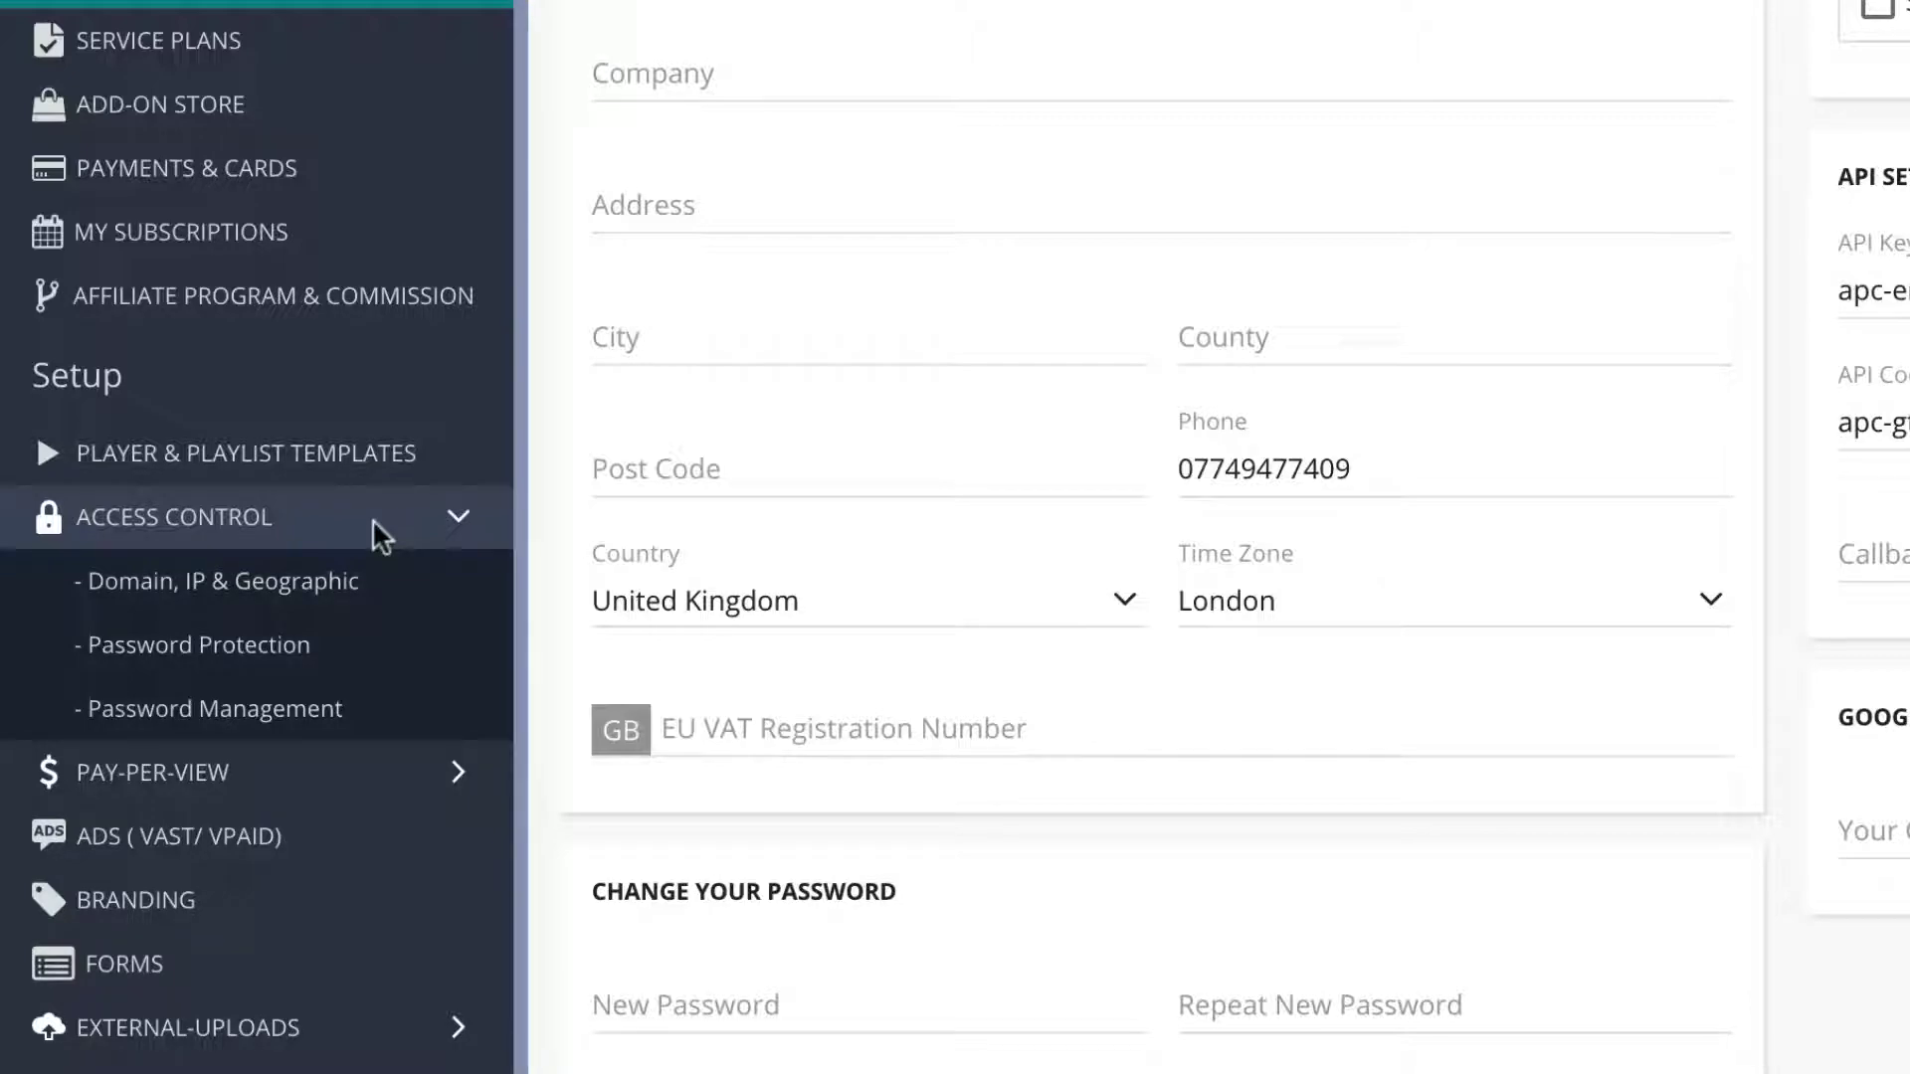
click(350, 706)
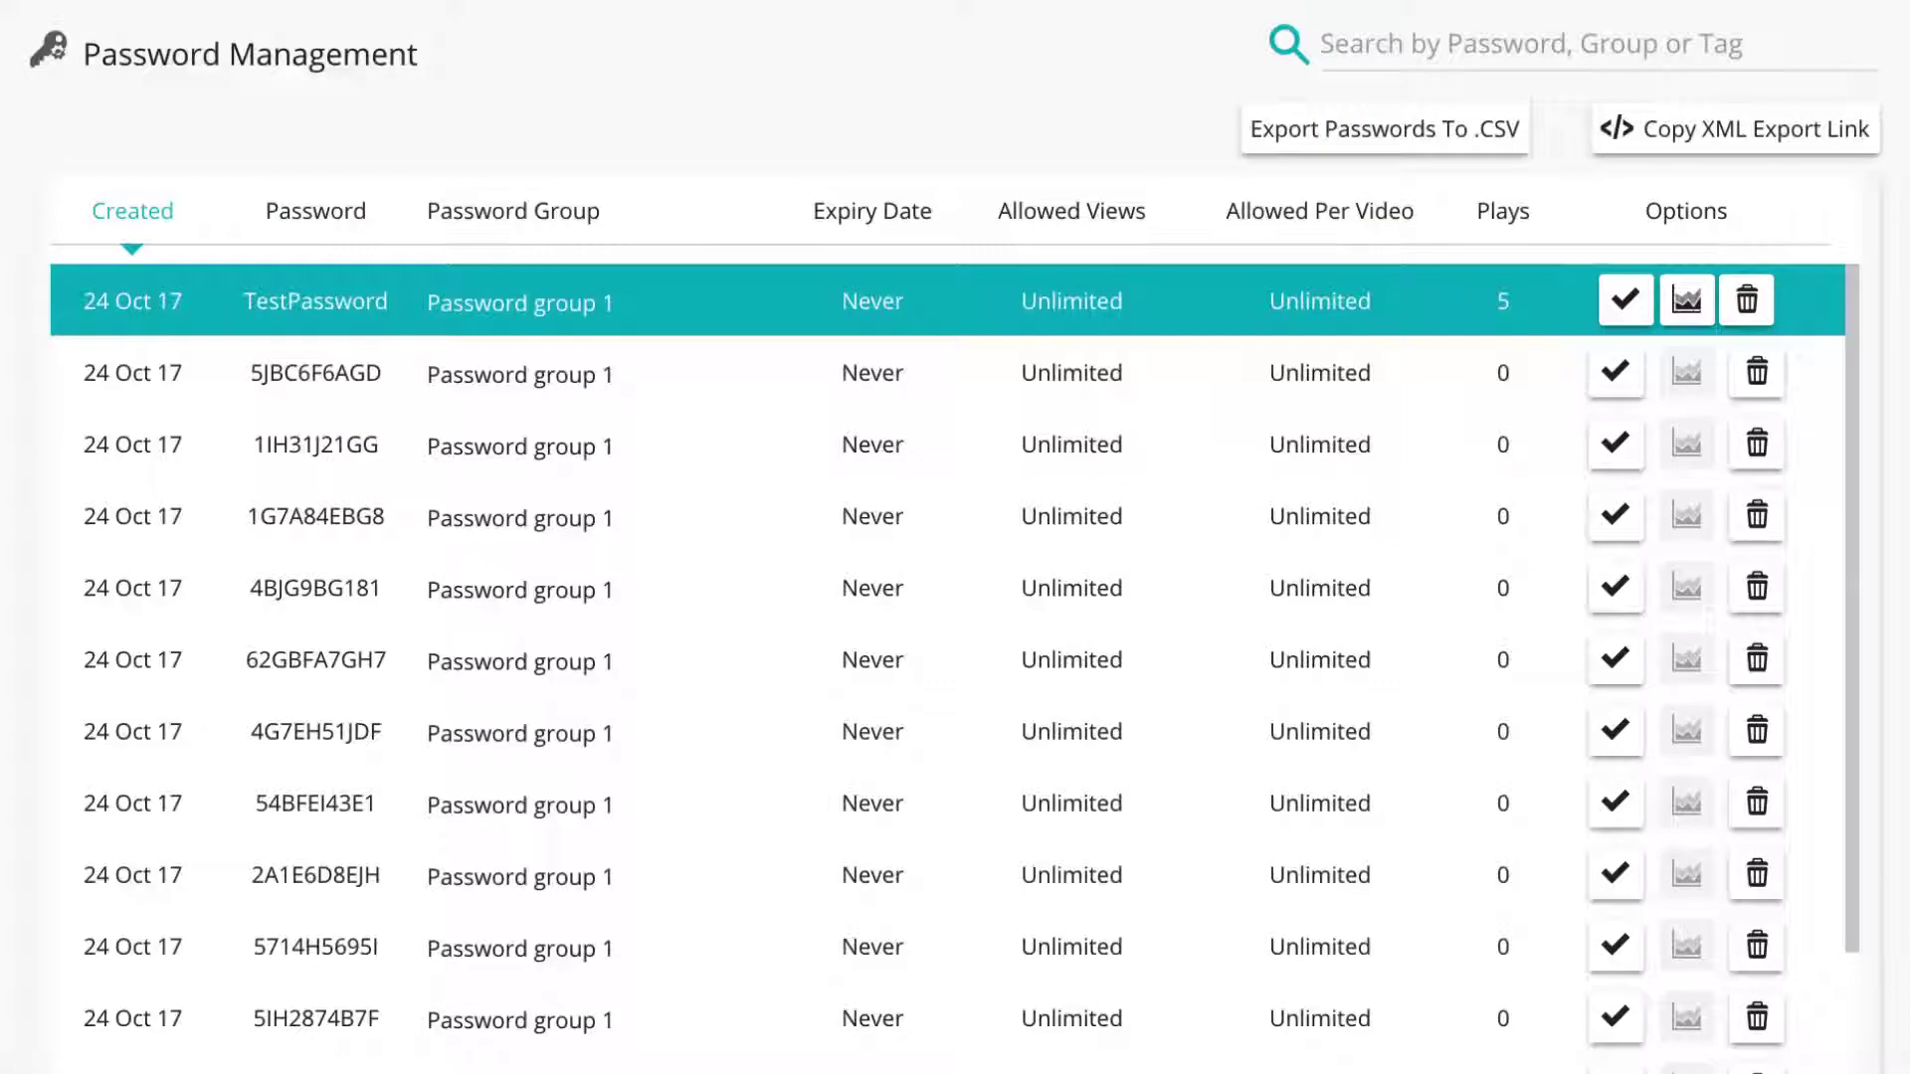
click(1625, 303)
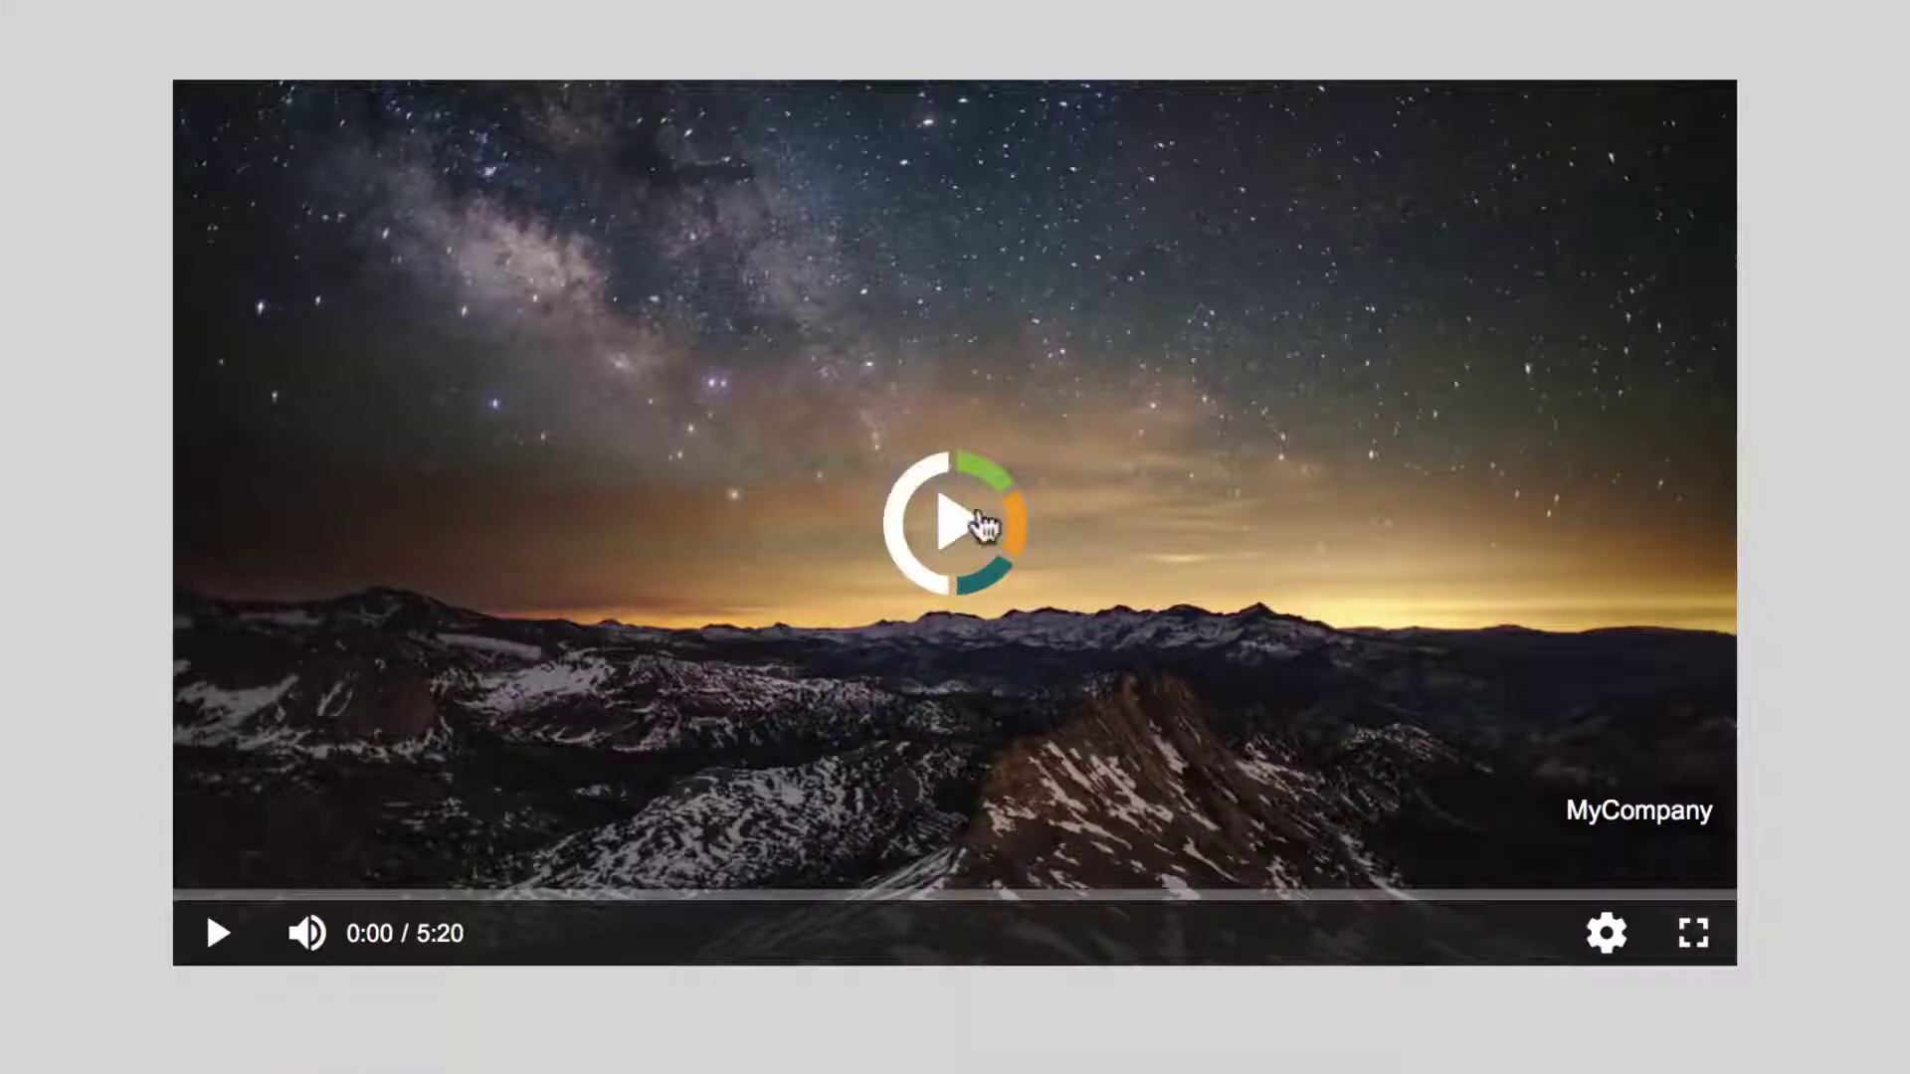
- Get Access Denied with a wrong password in the player, then view the password's usage and delete it
click(973, 512)
click(981, 550)
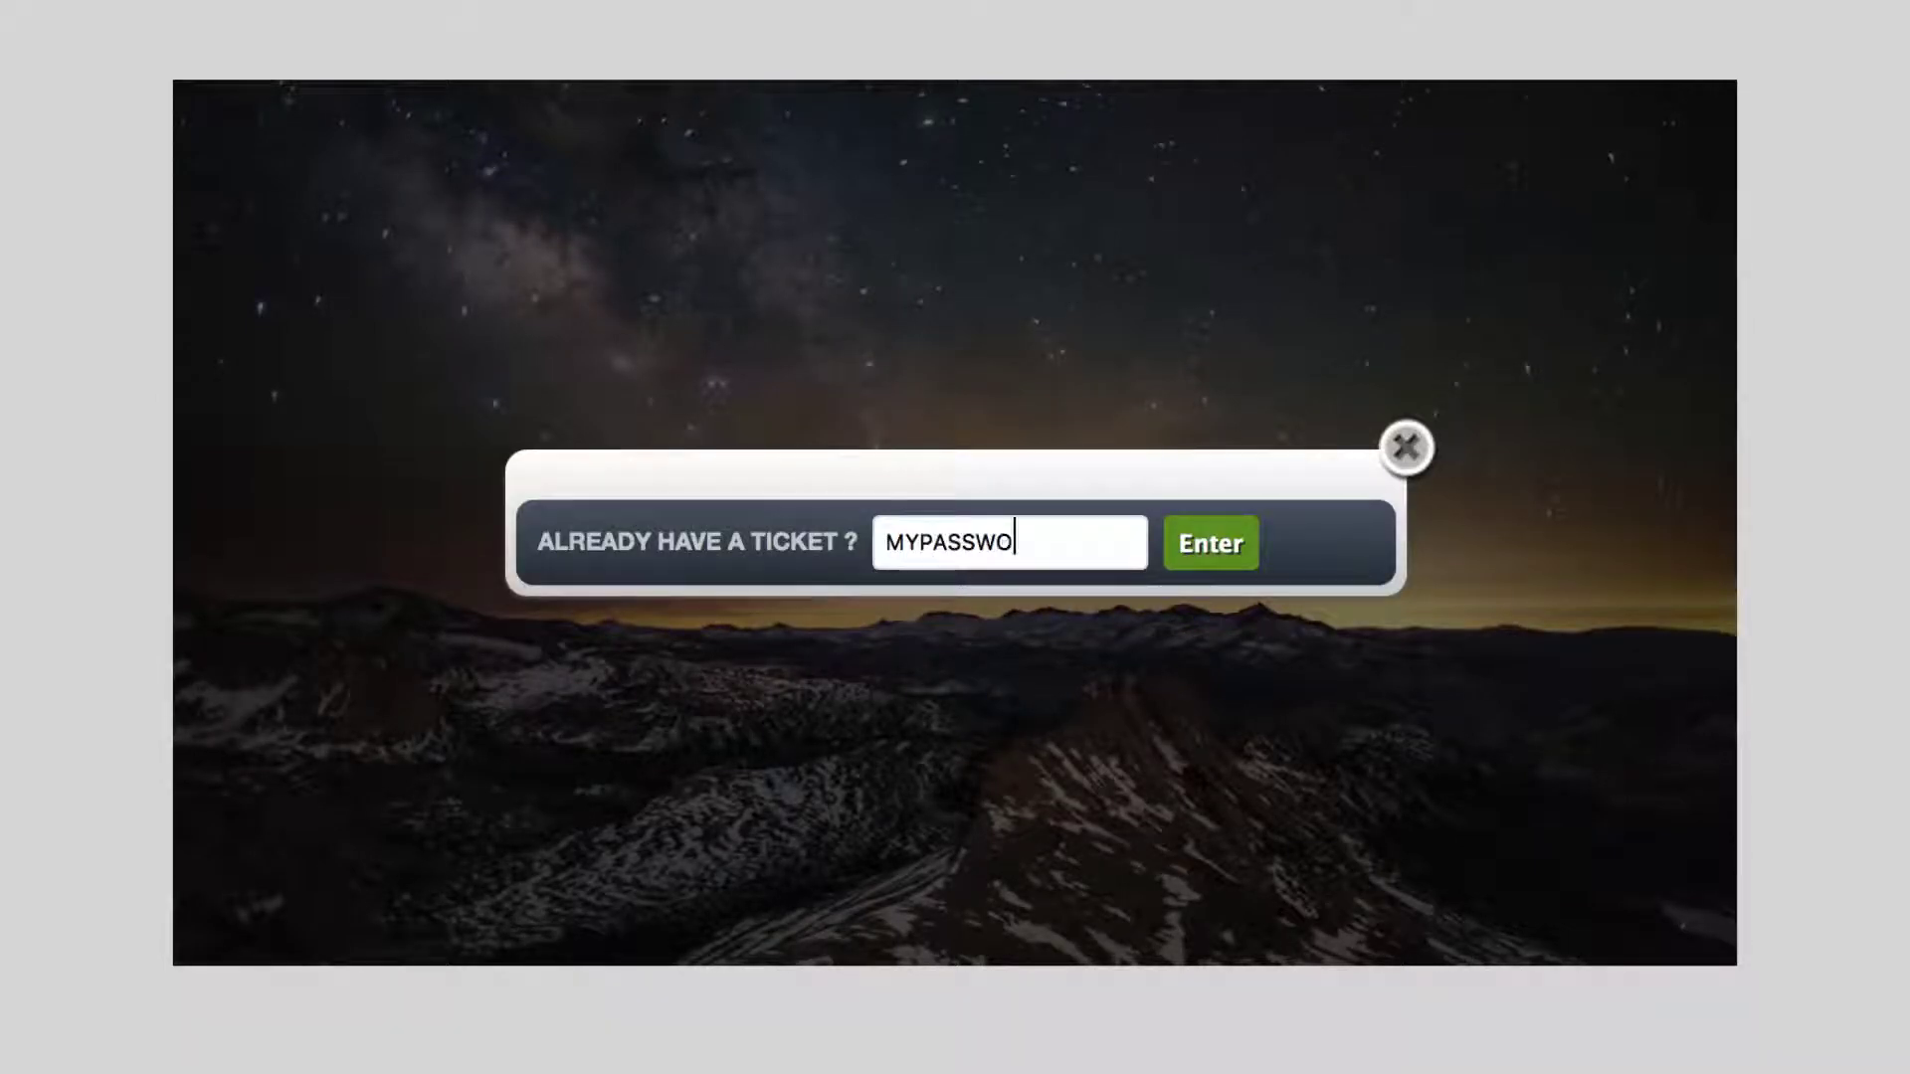
click(1229, 545)
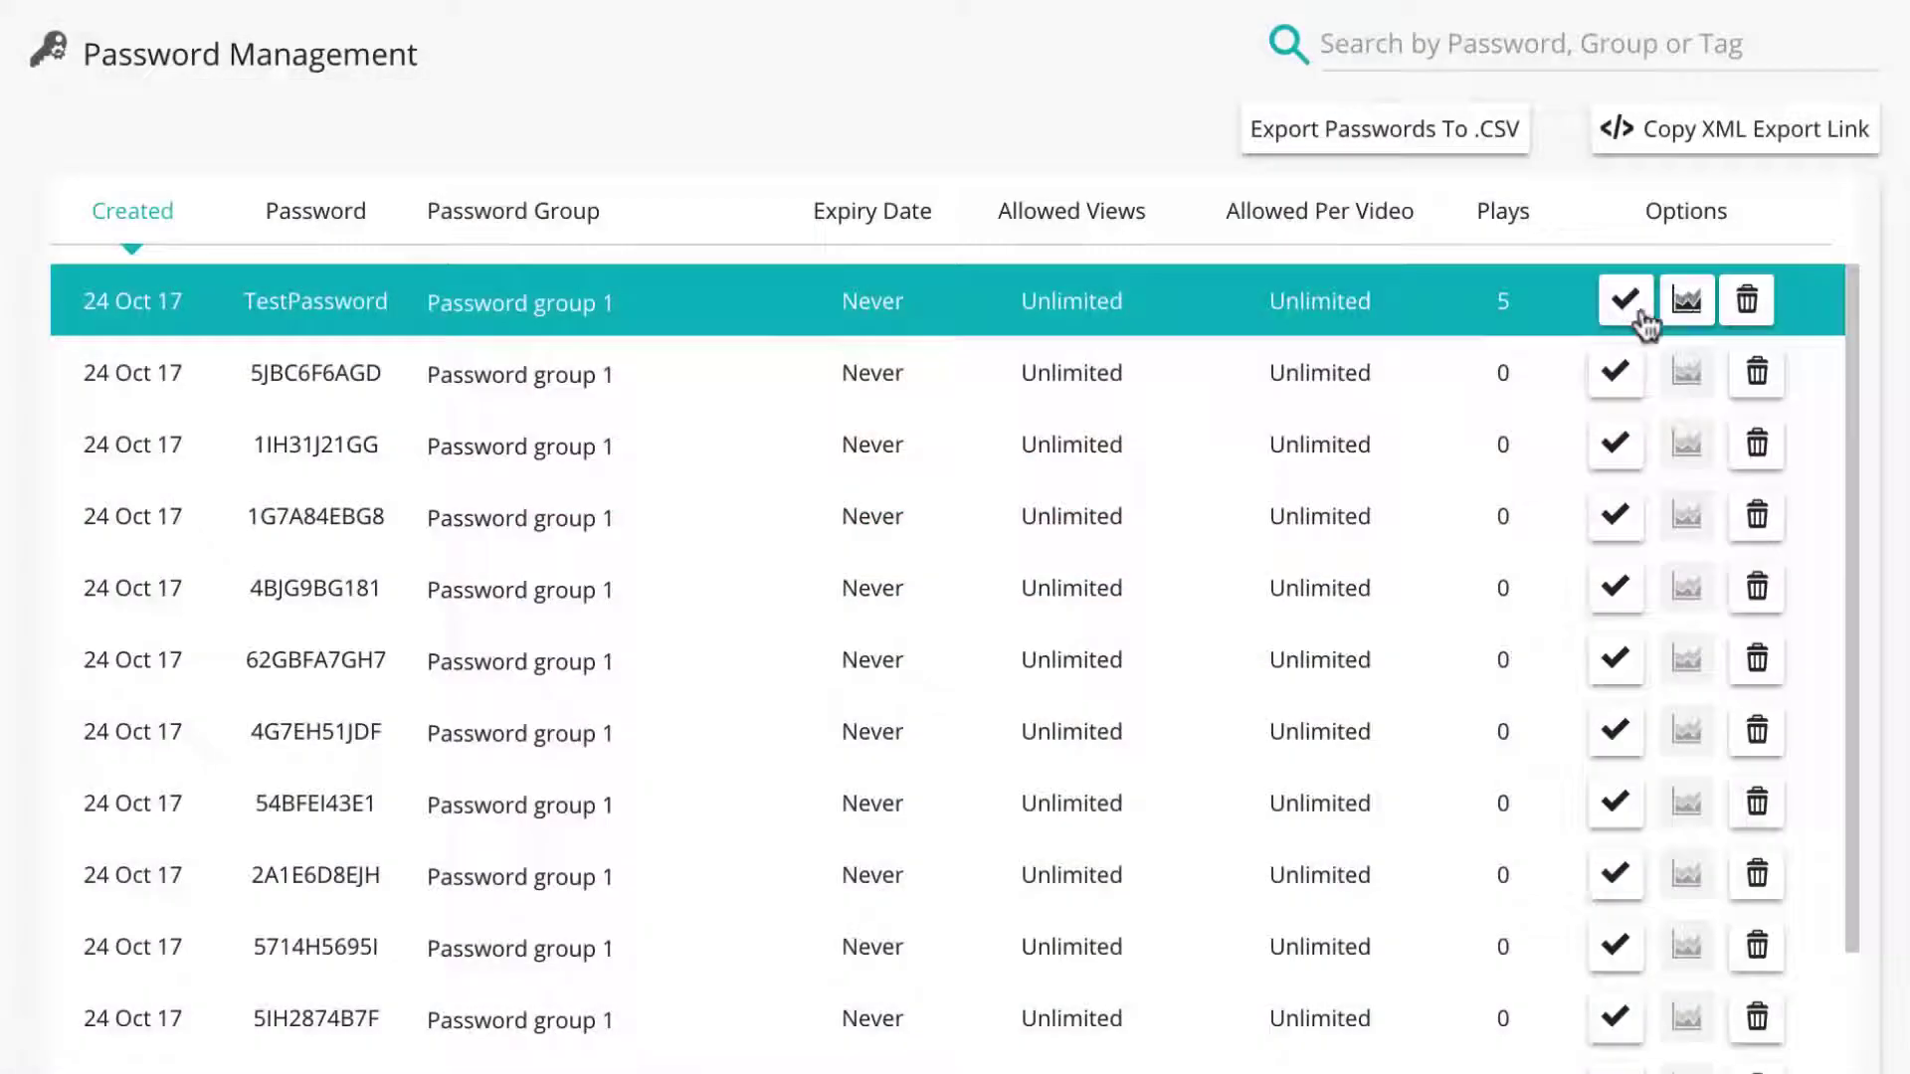
click(1687, 300)
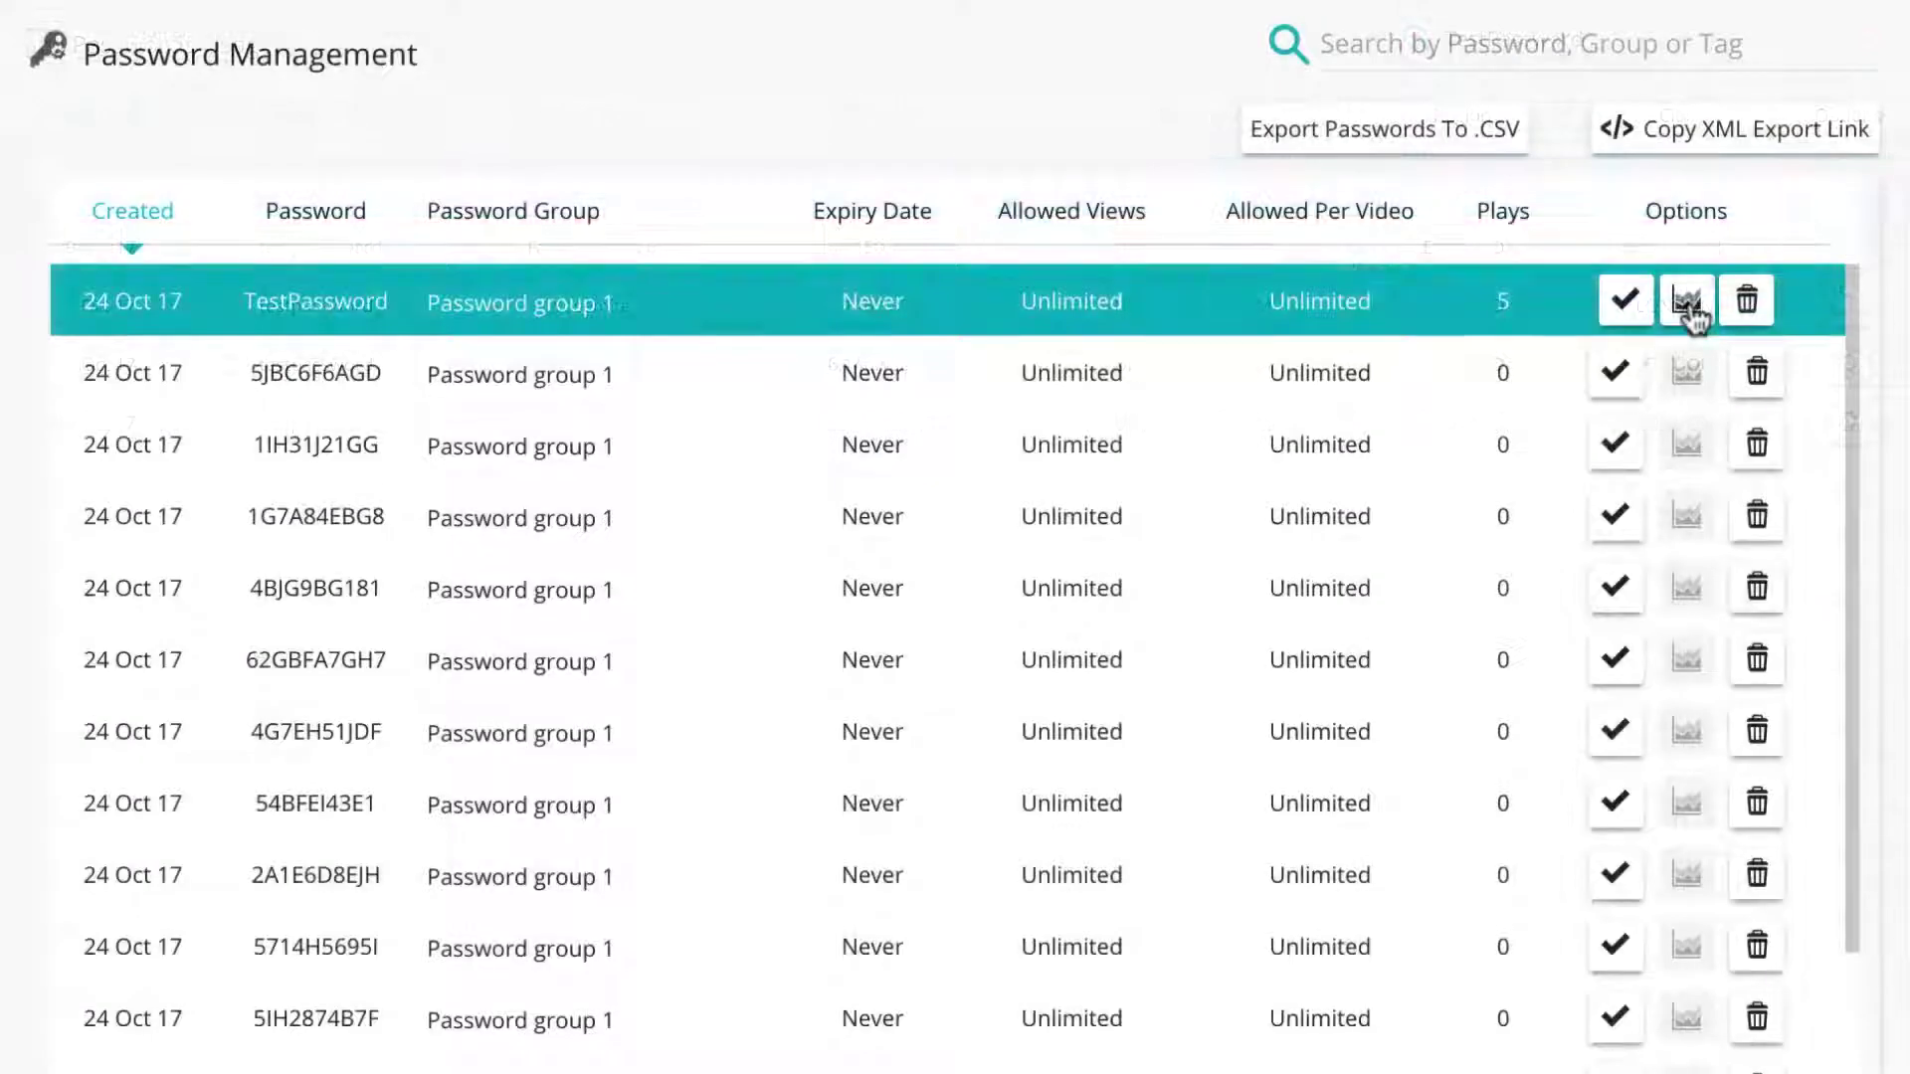
click(1750, 310)
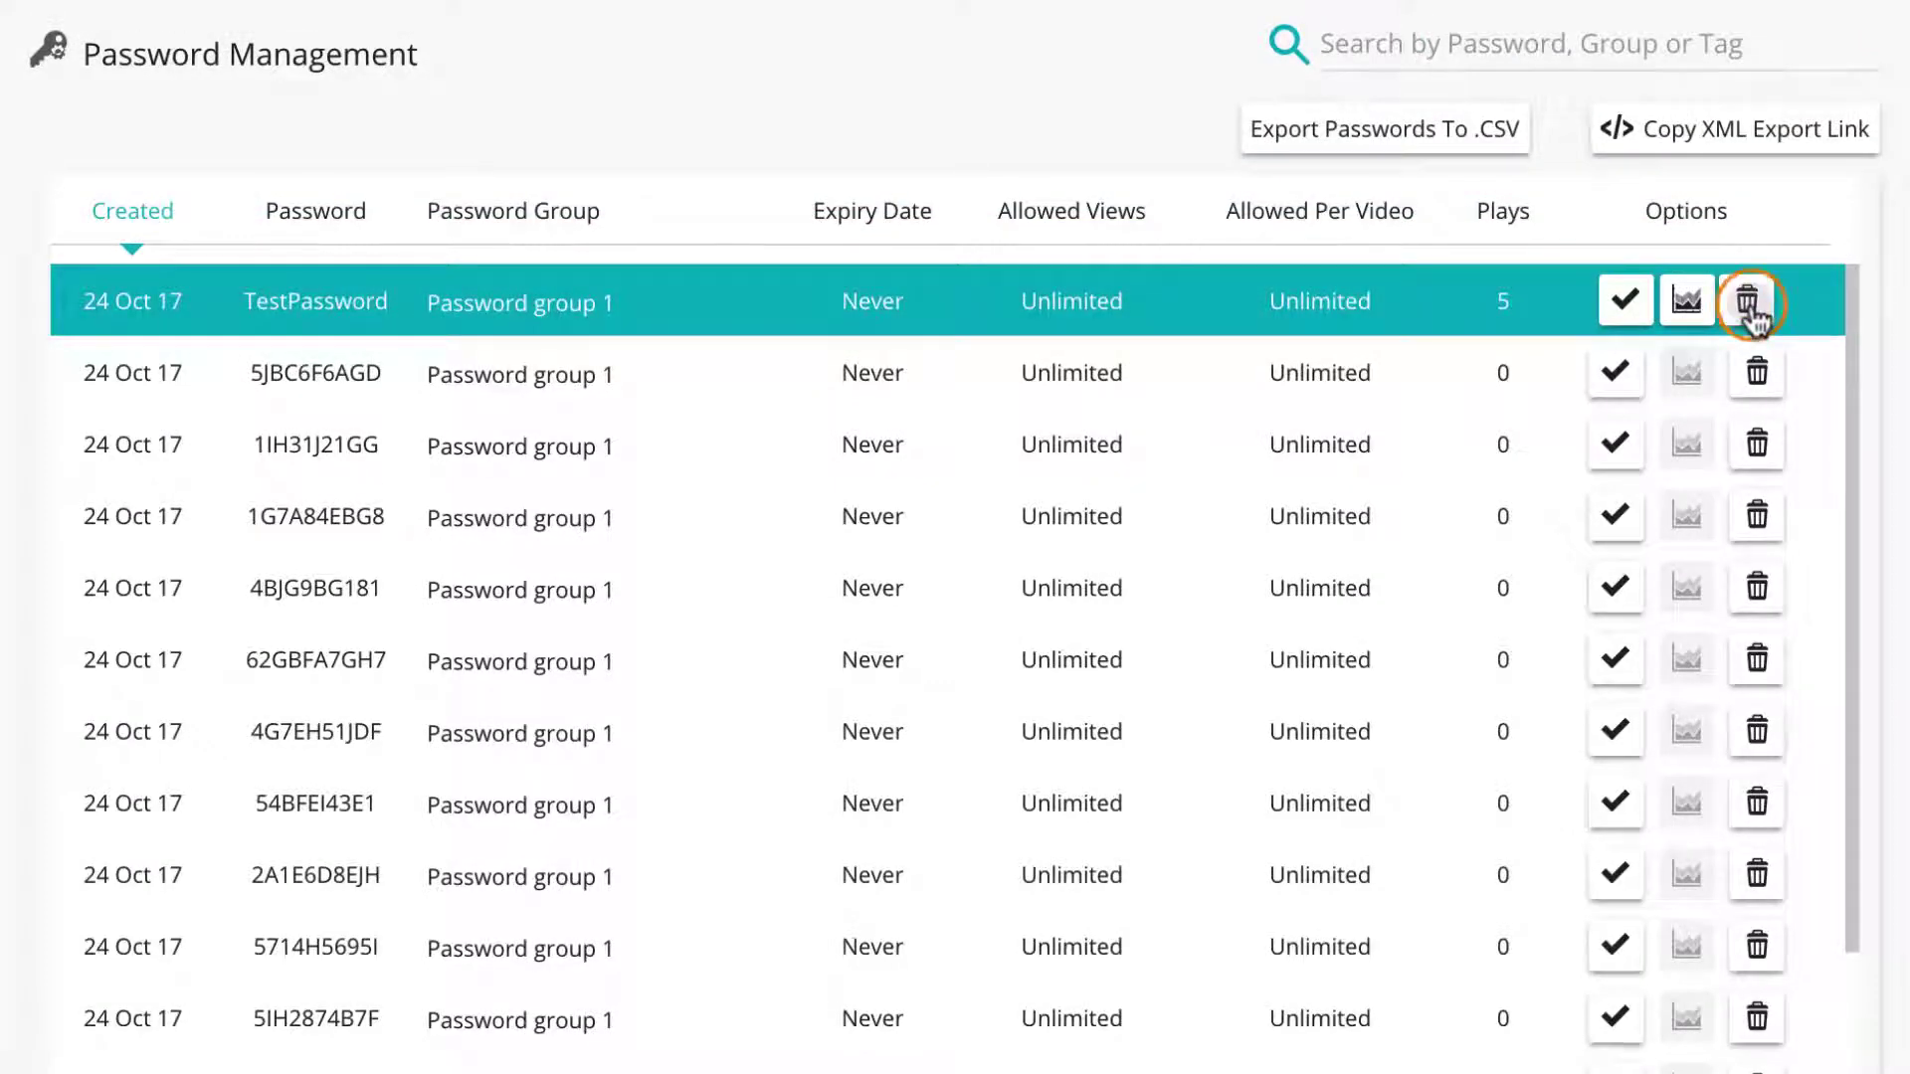
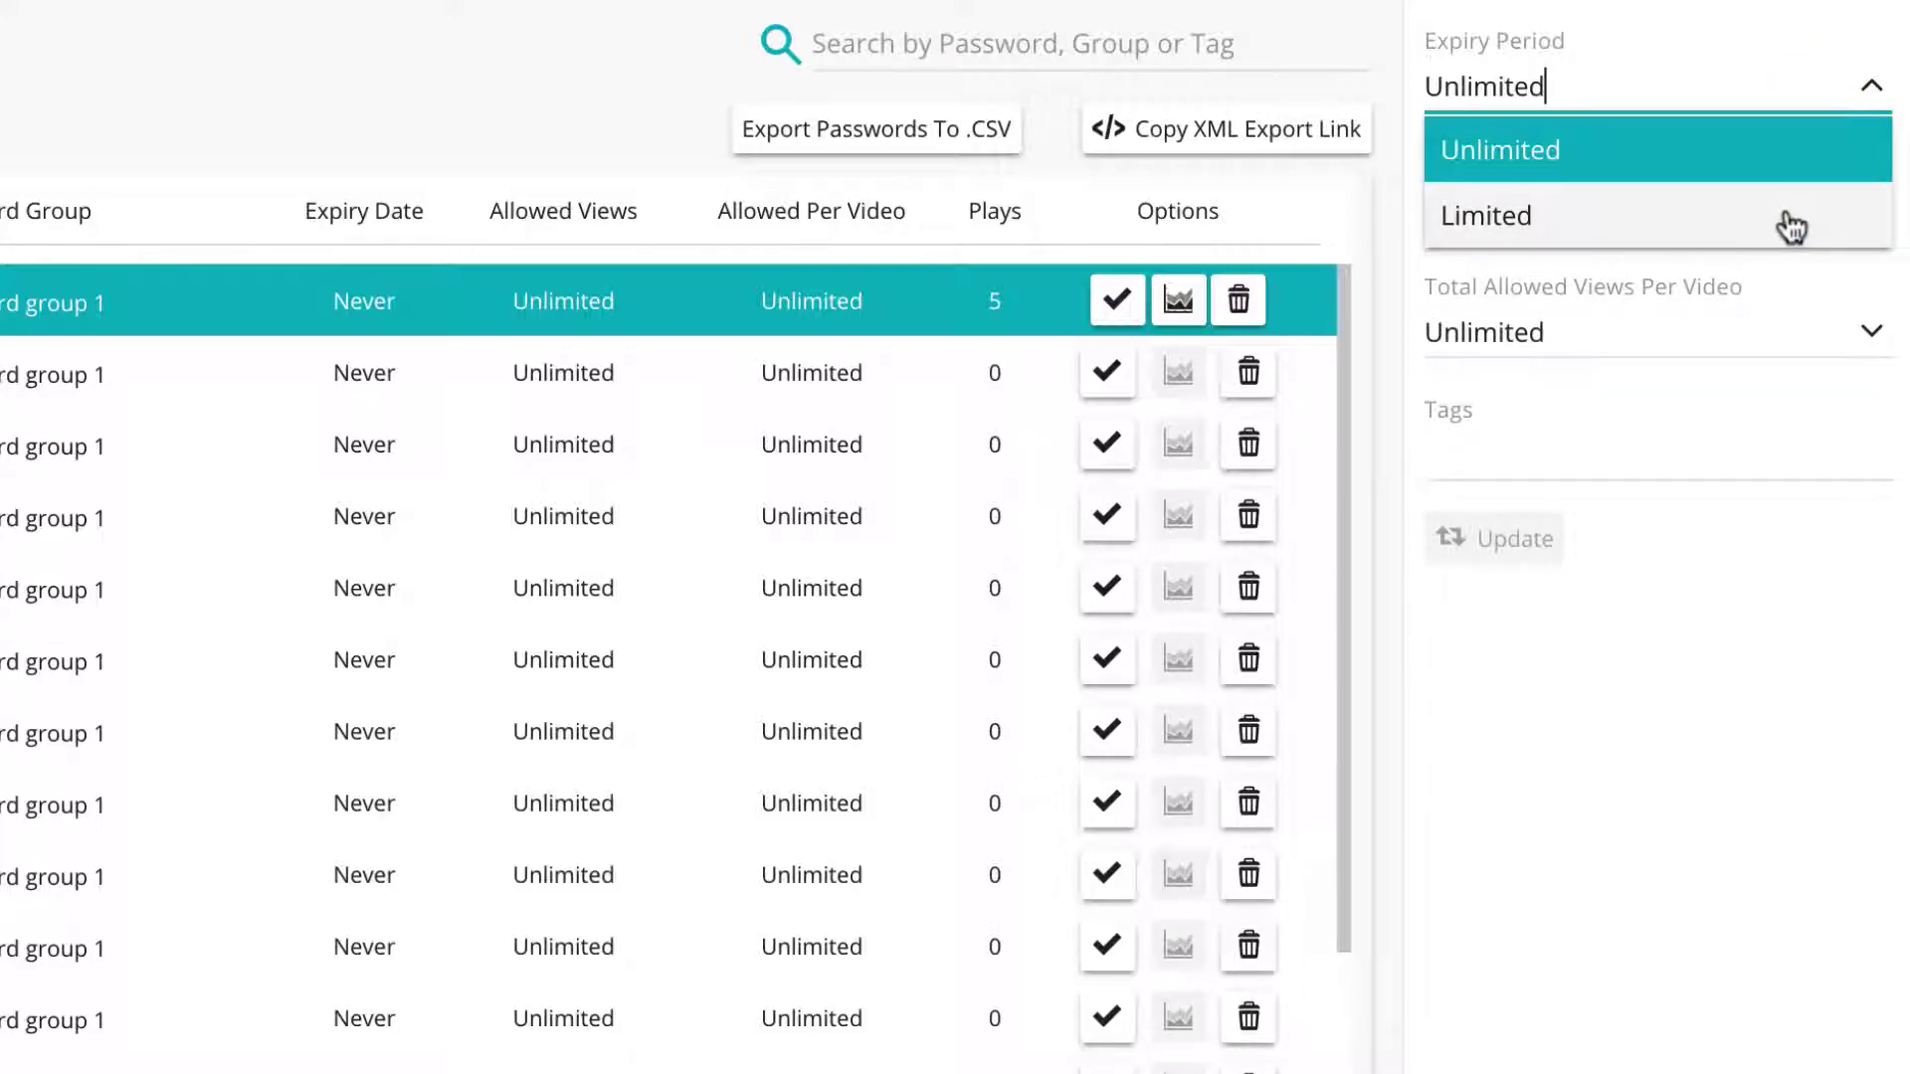
- Set the first password's expiry to Limited, ending 28 October 2017
click(1790, 227)
click(1759, 177)
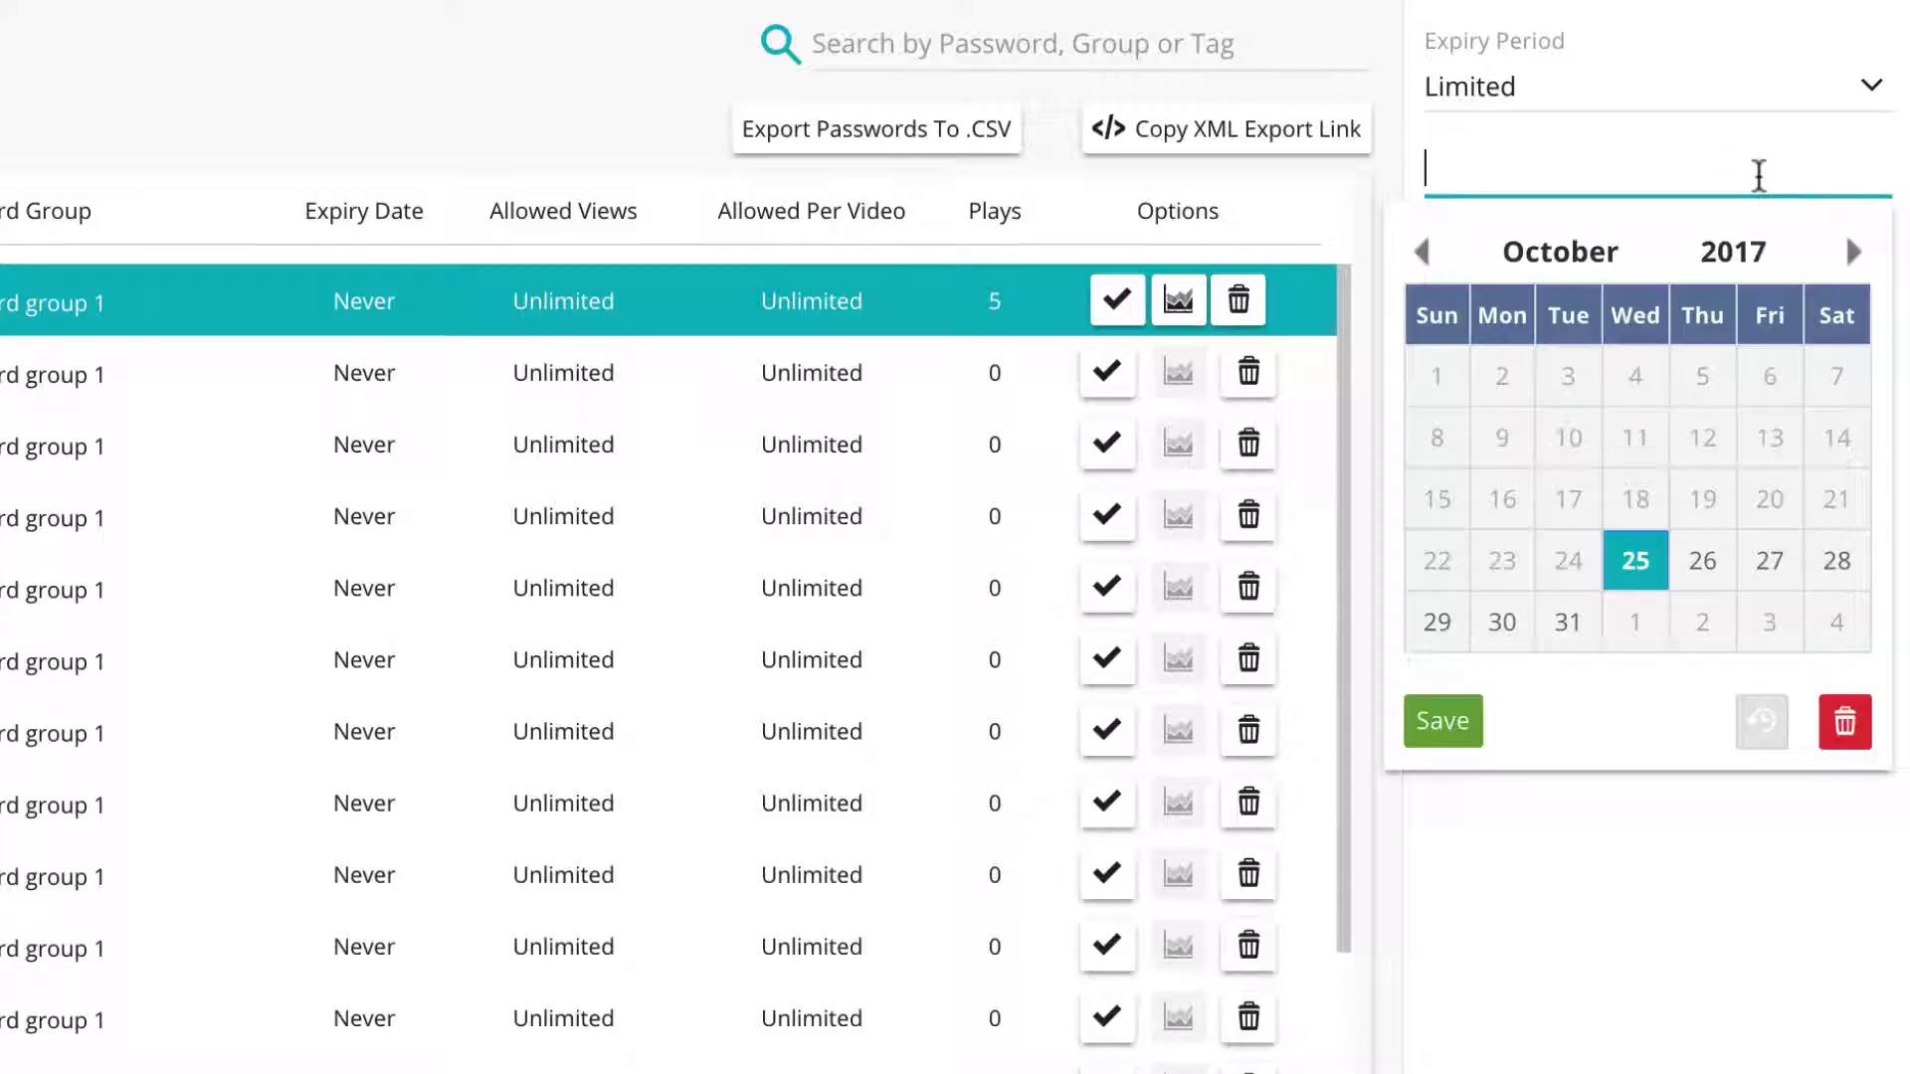
click(1838, 560)
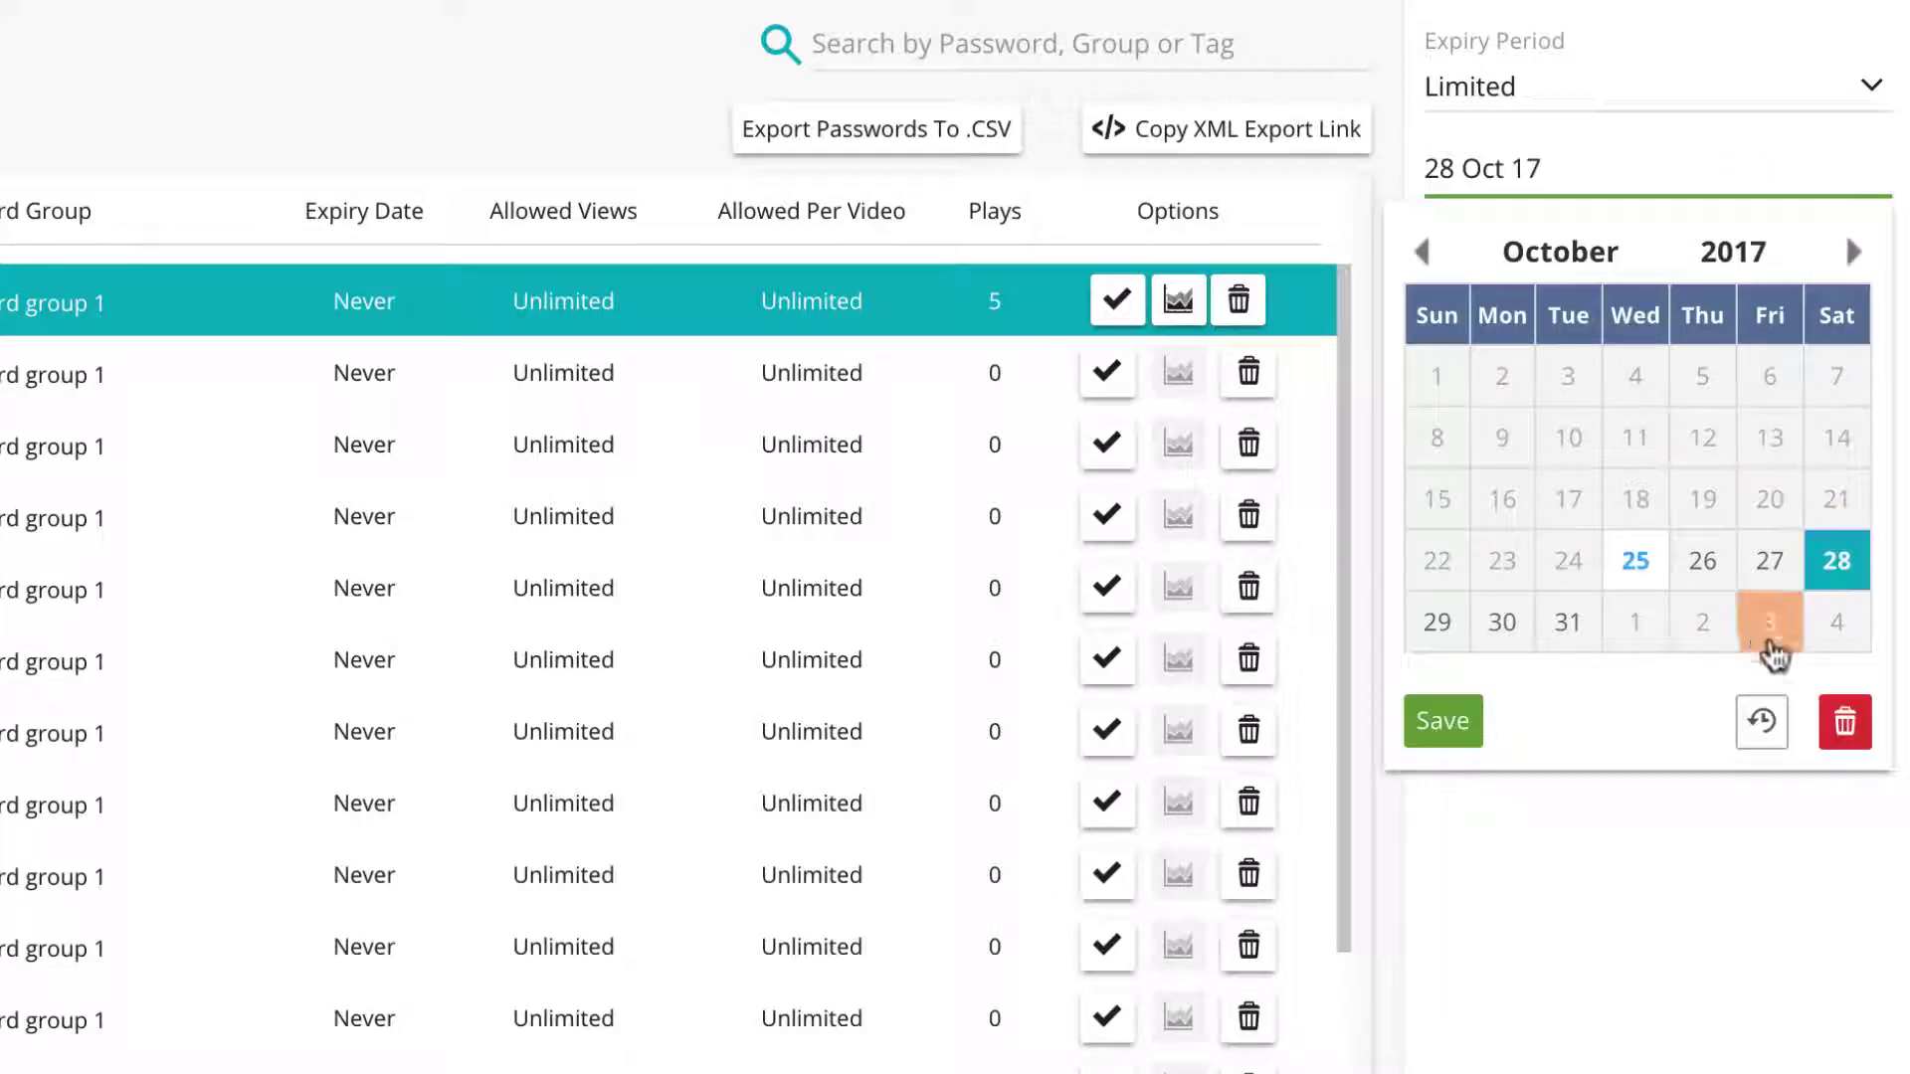
click(1452, 726)
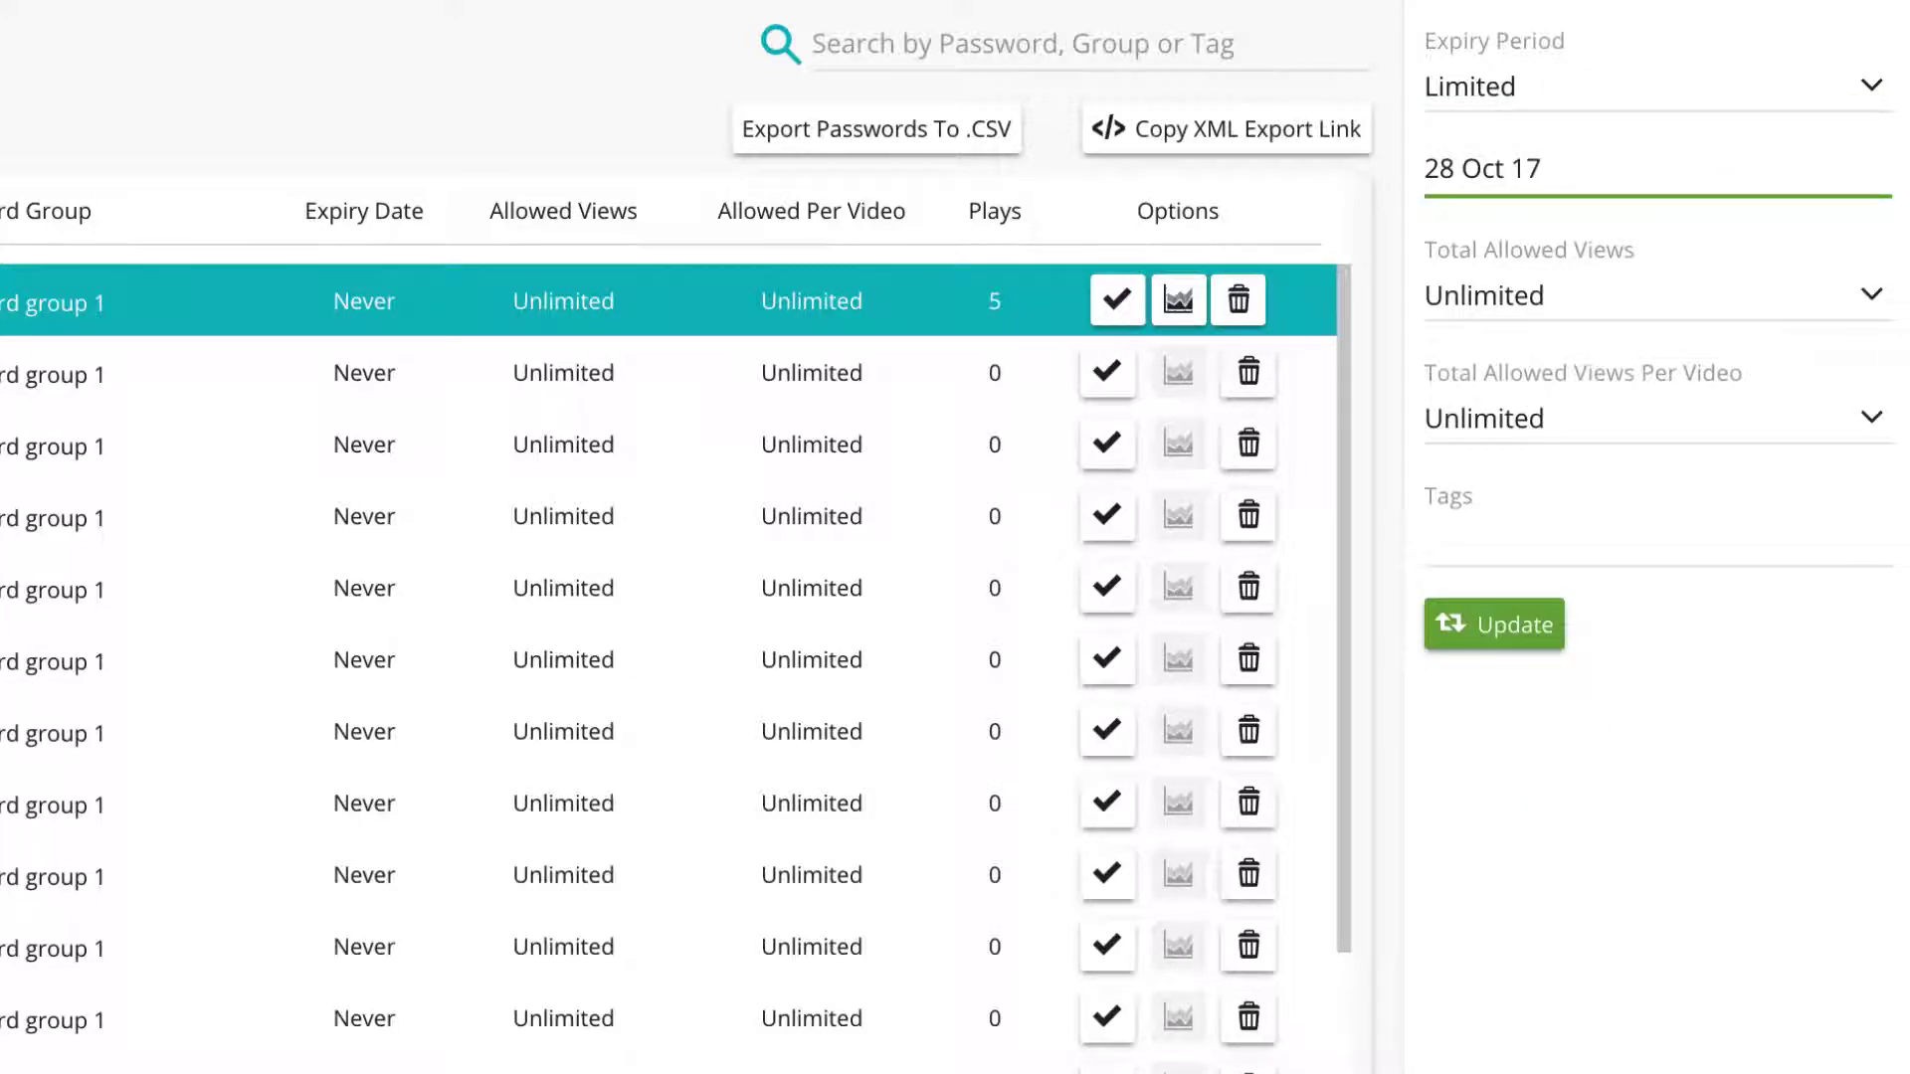
- Limit total allowed views to 10 and views per video to 5
click(1788, 294)
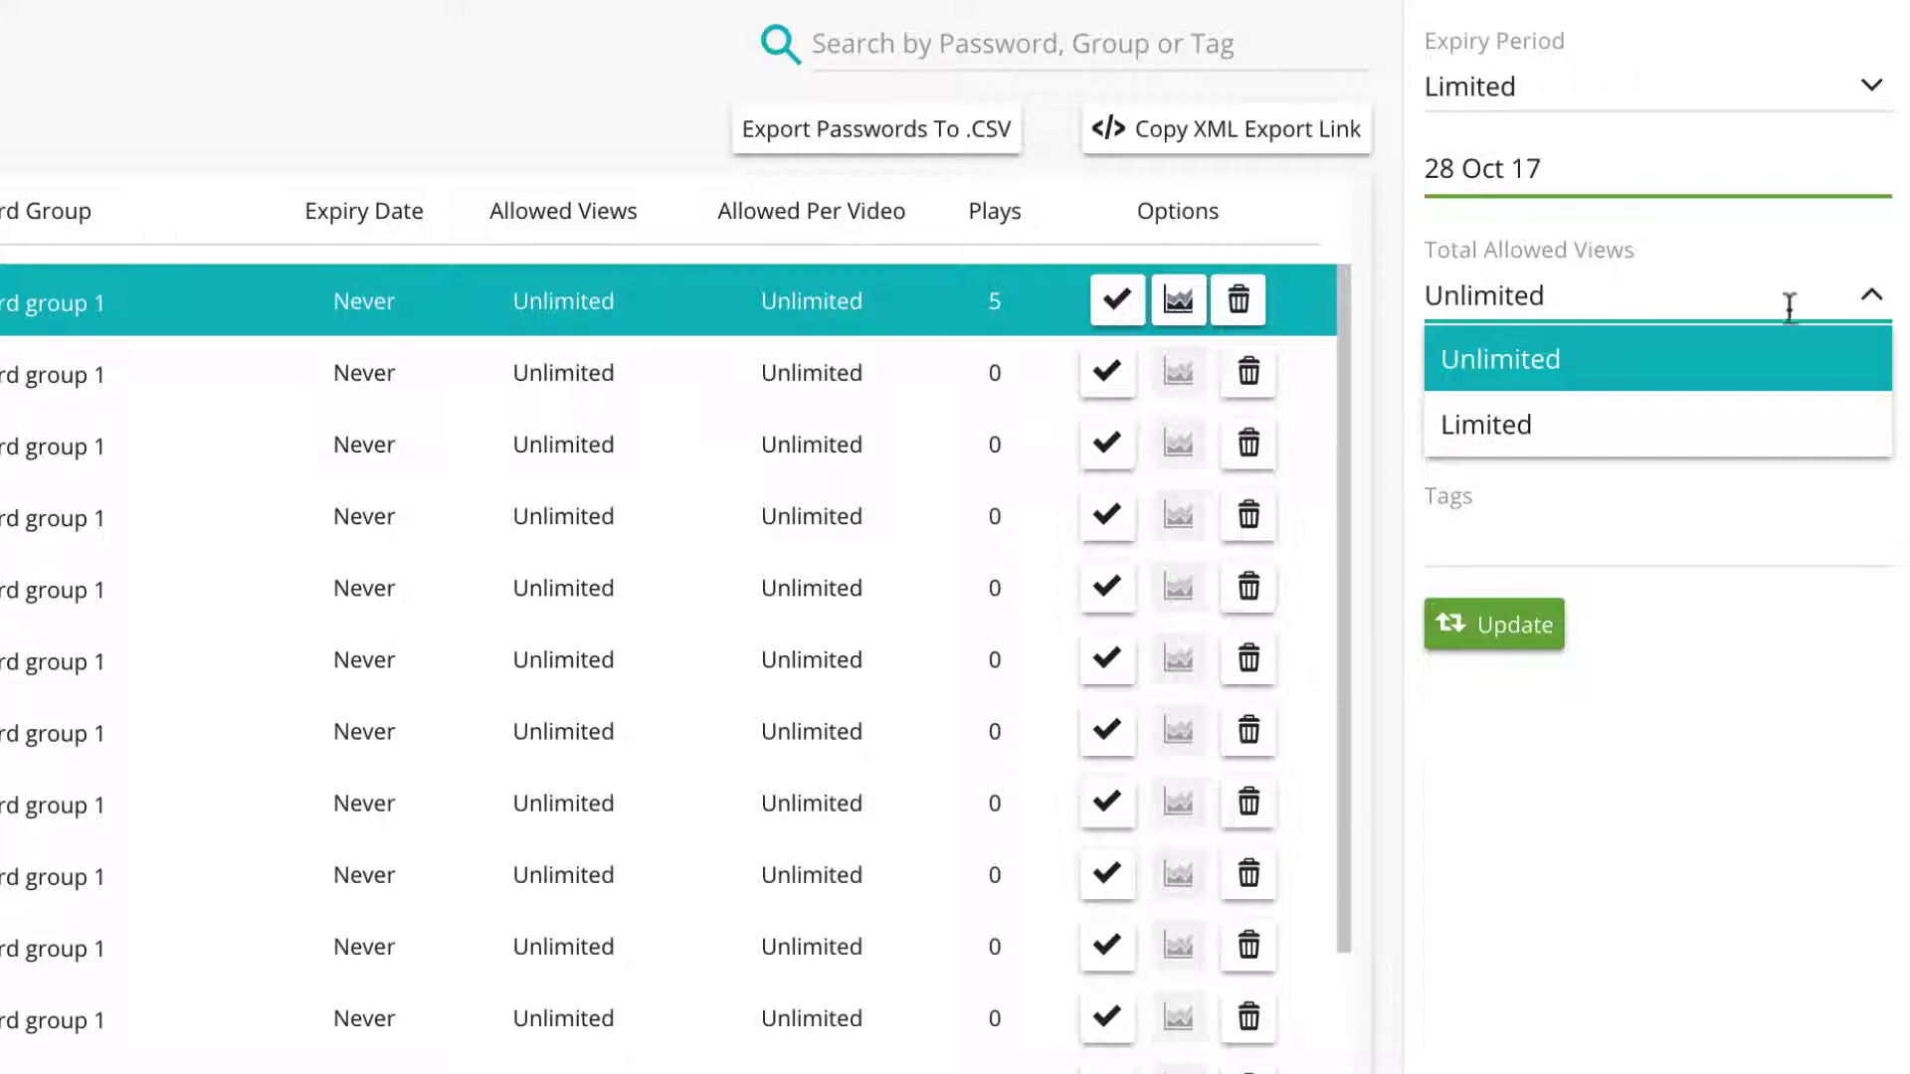
click(1773, 444)
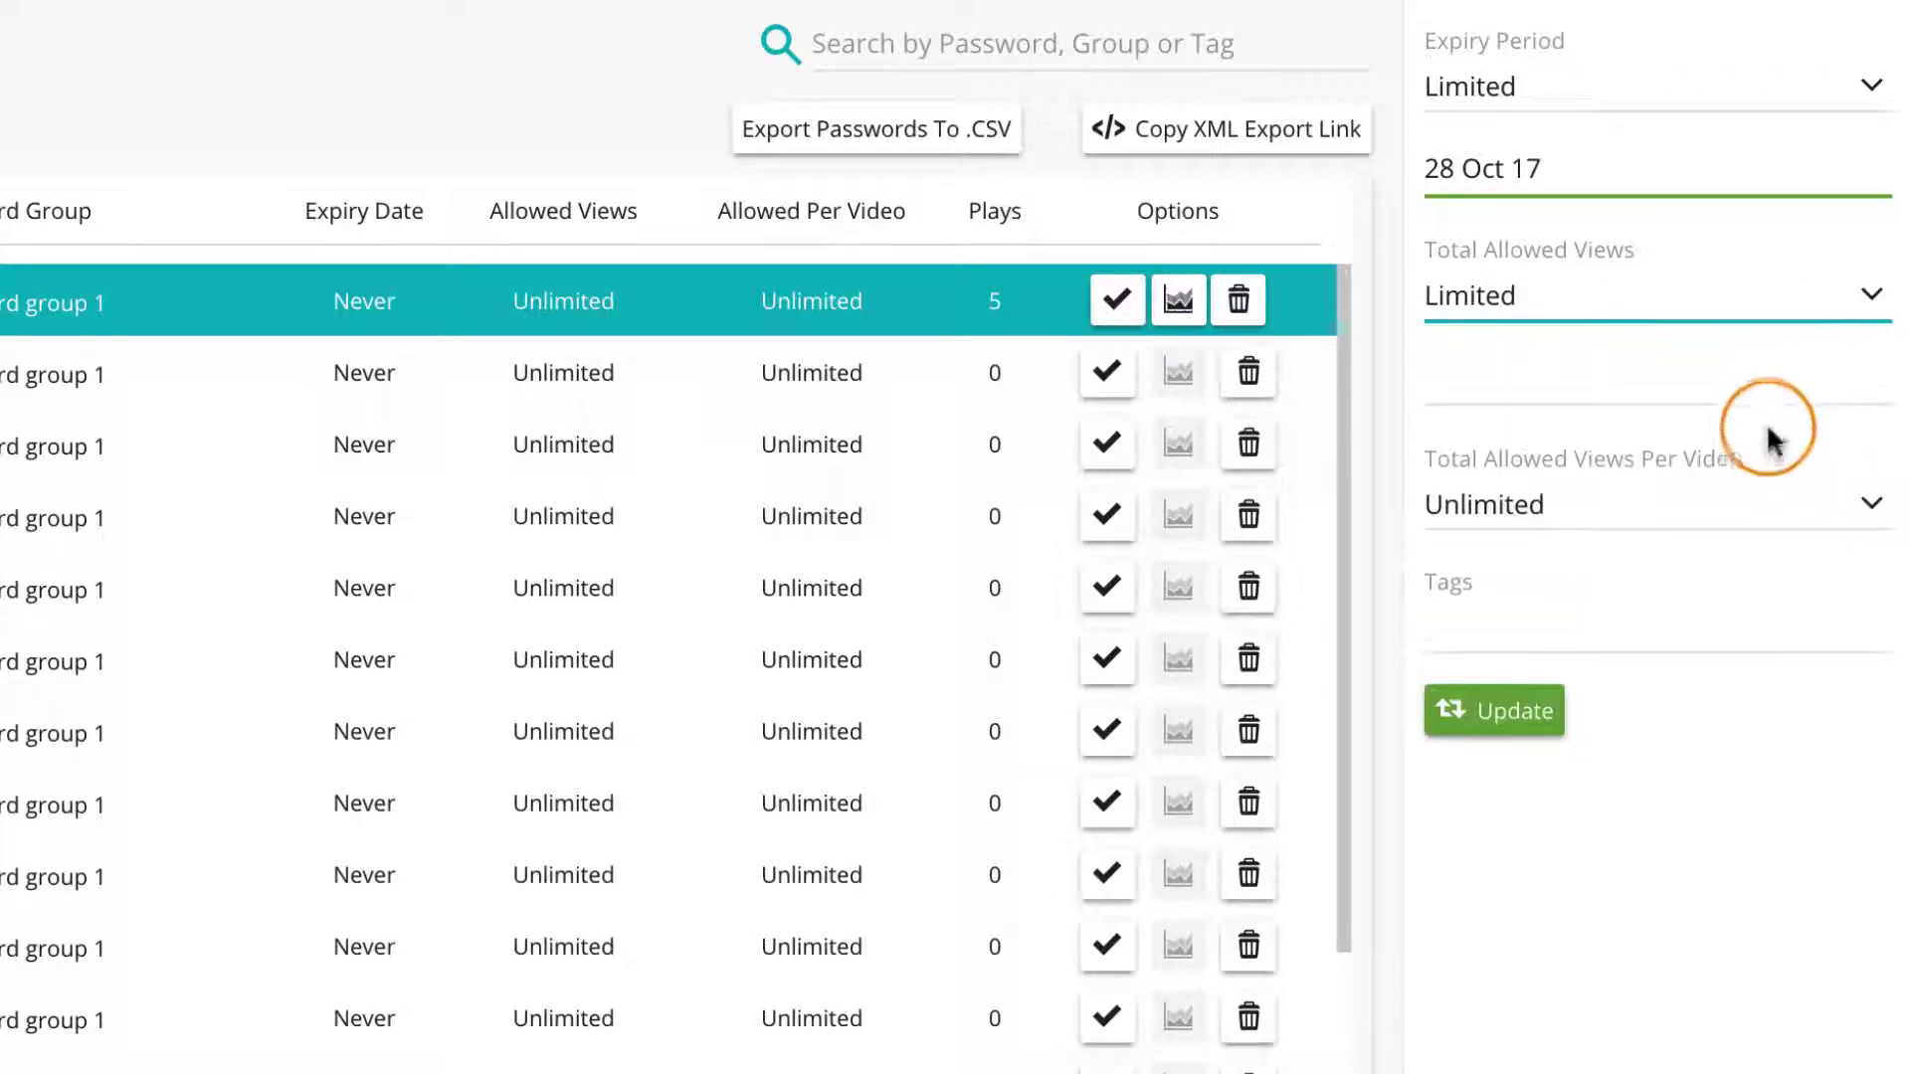
click(1672, 385)
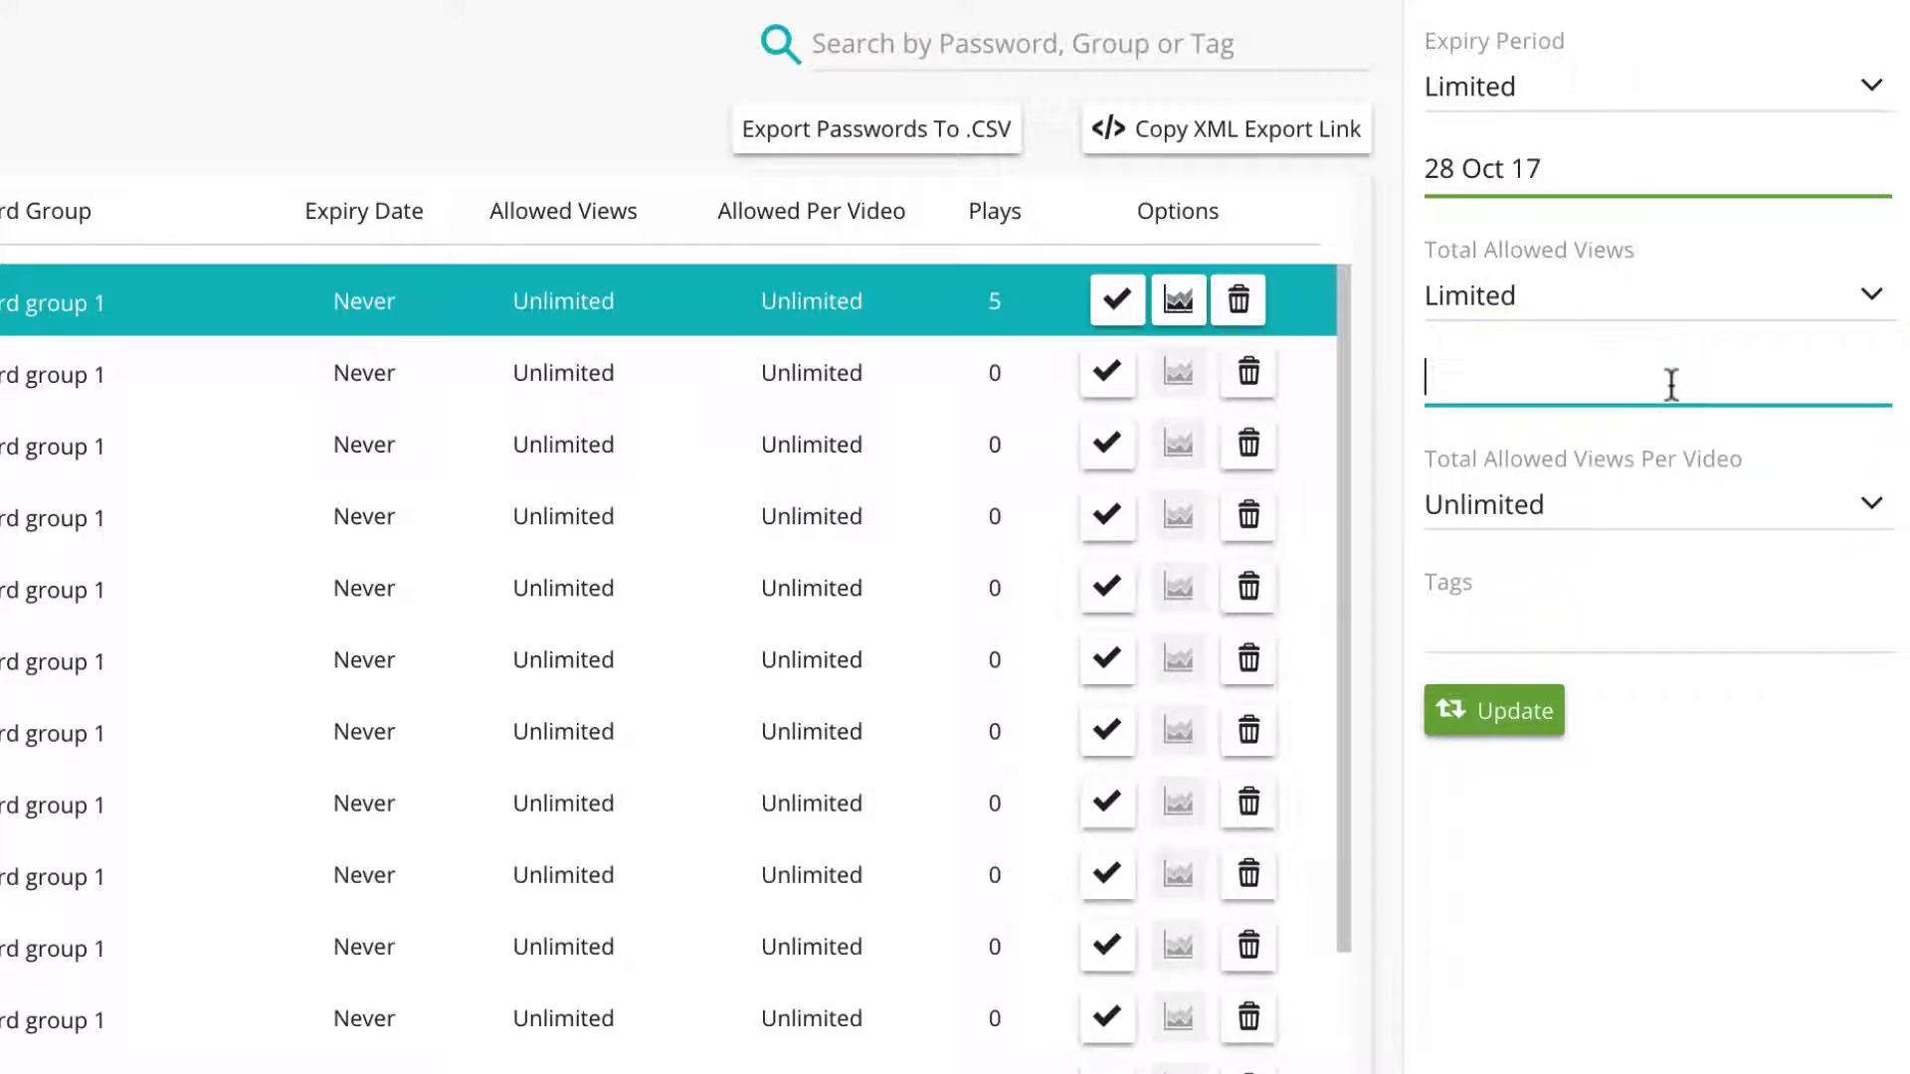
text(10)
click(1695, 504)
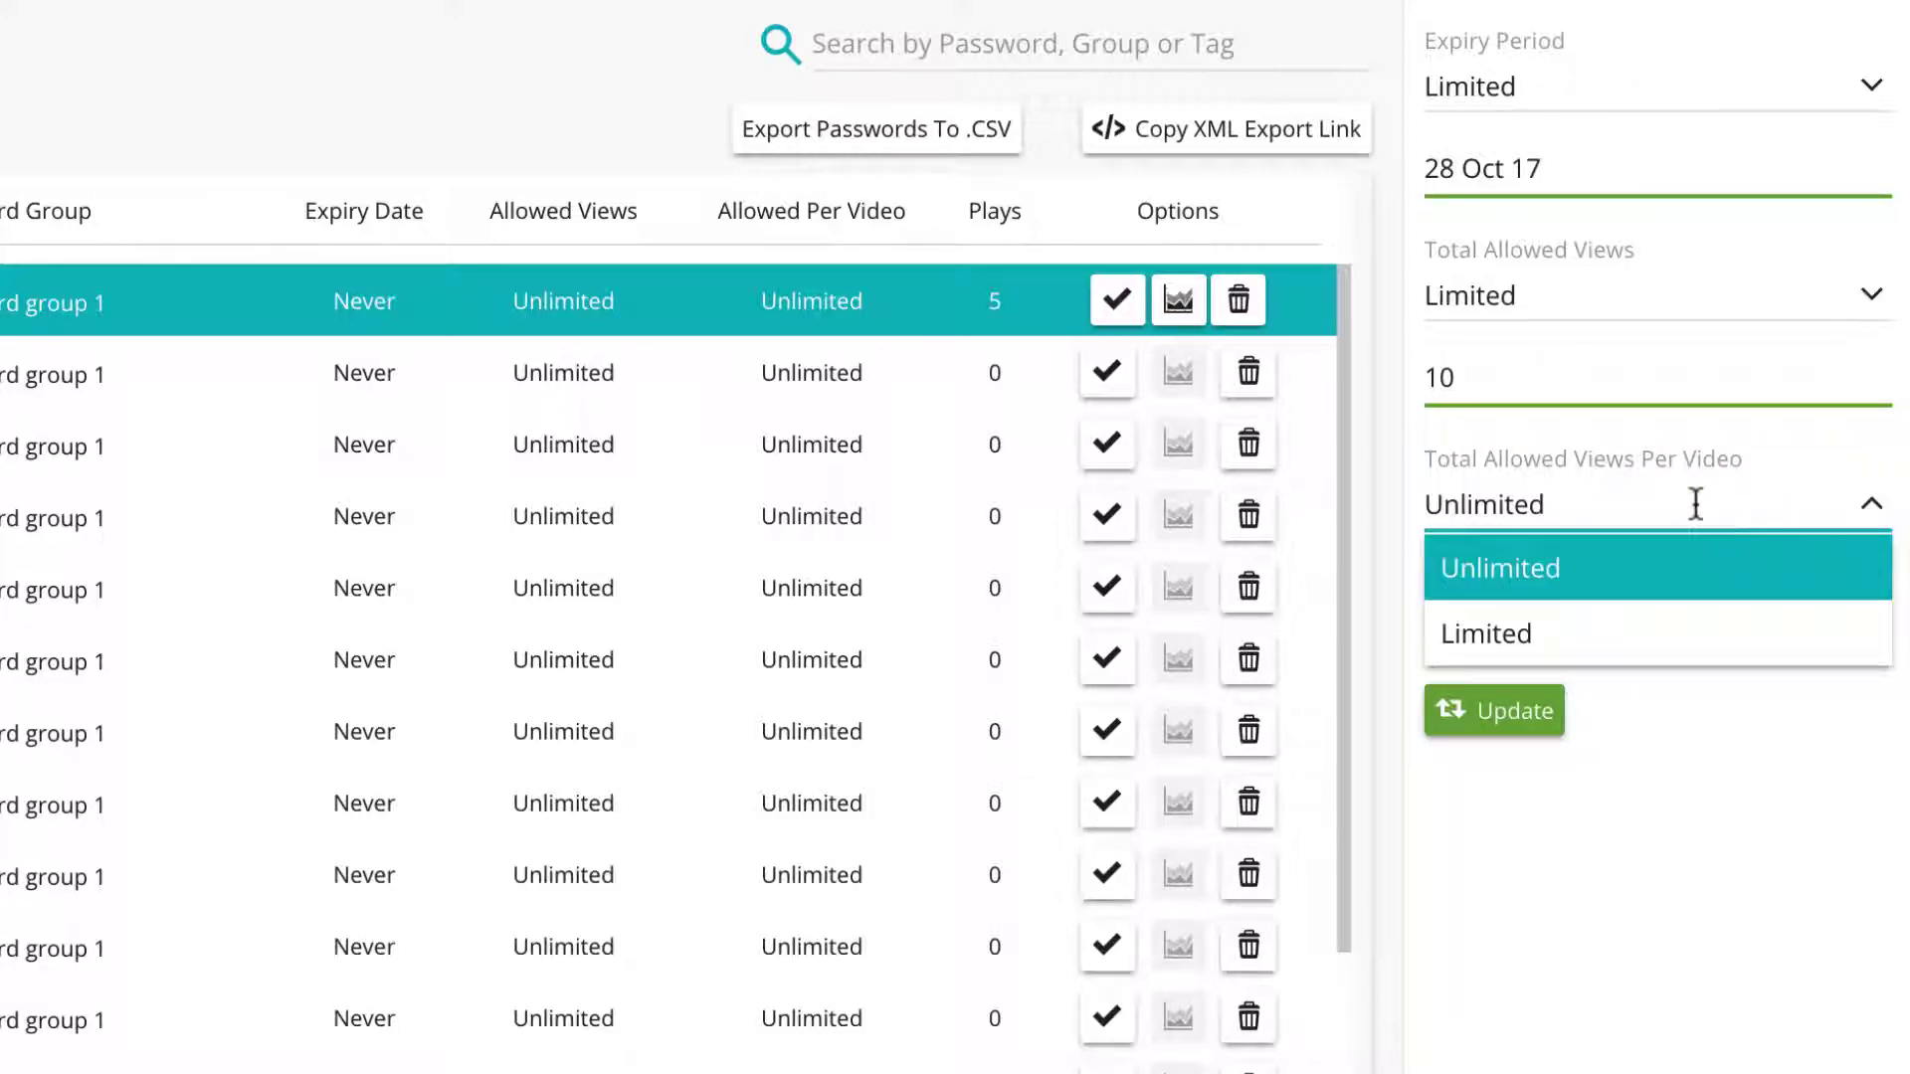
click(1676, 647)
click(1626, 574)
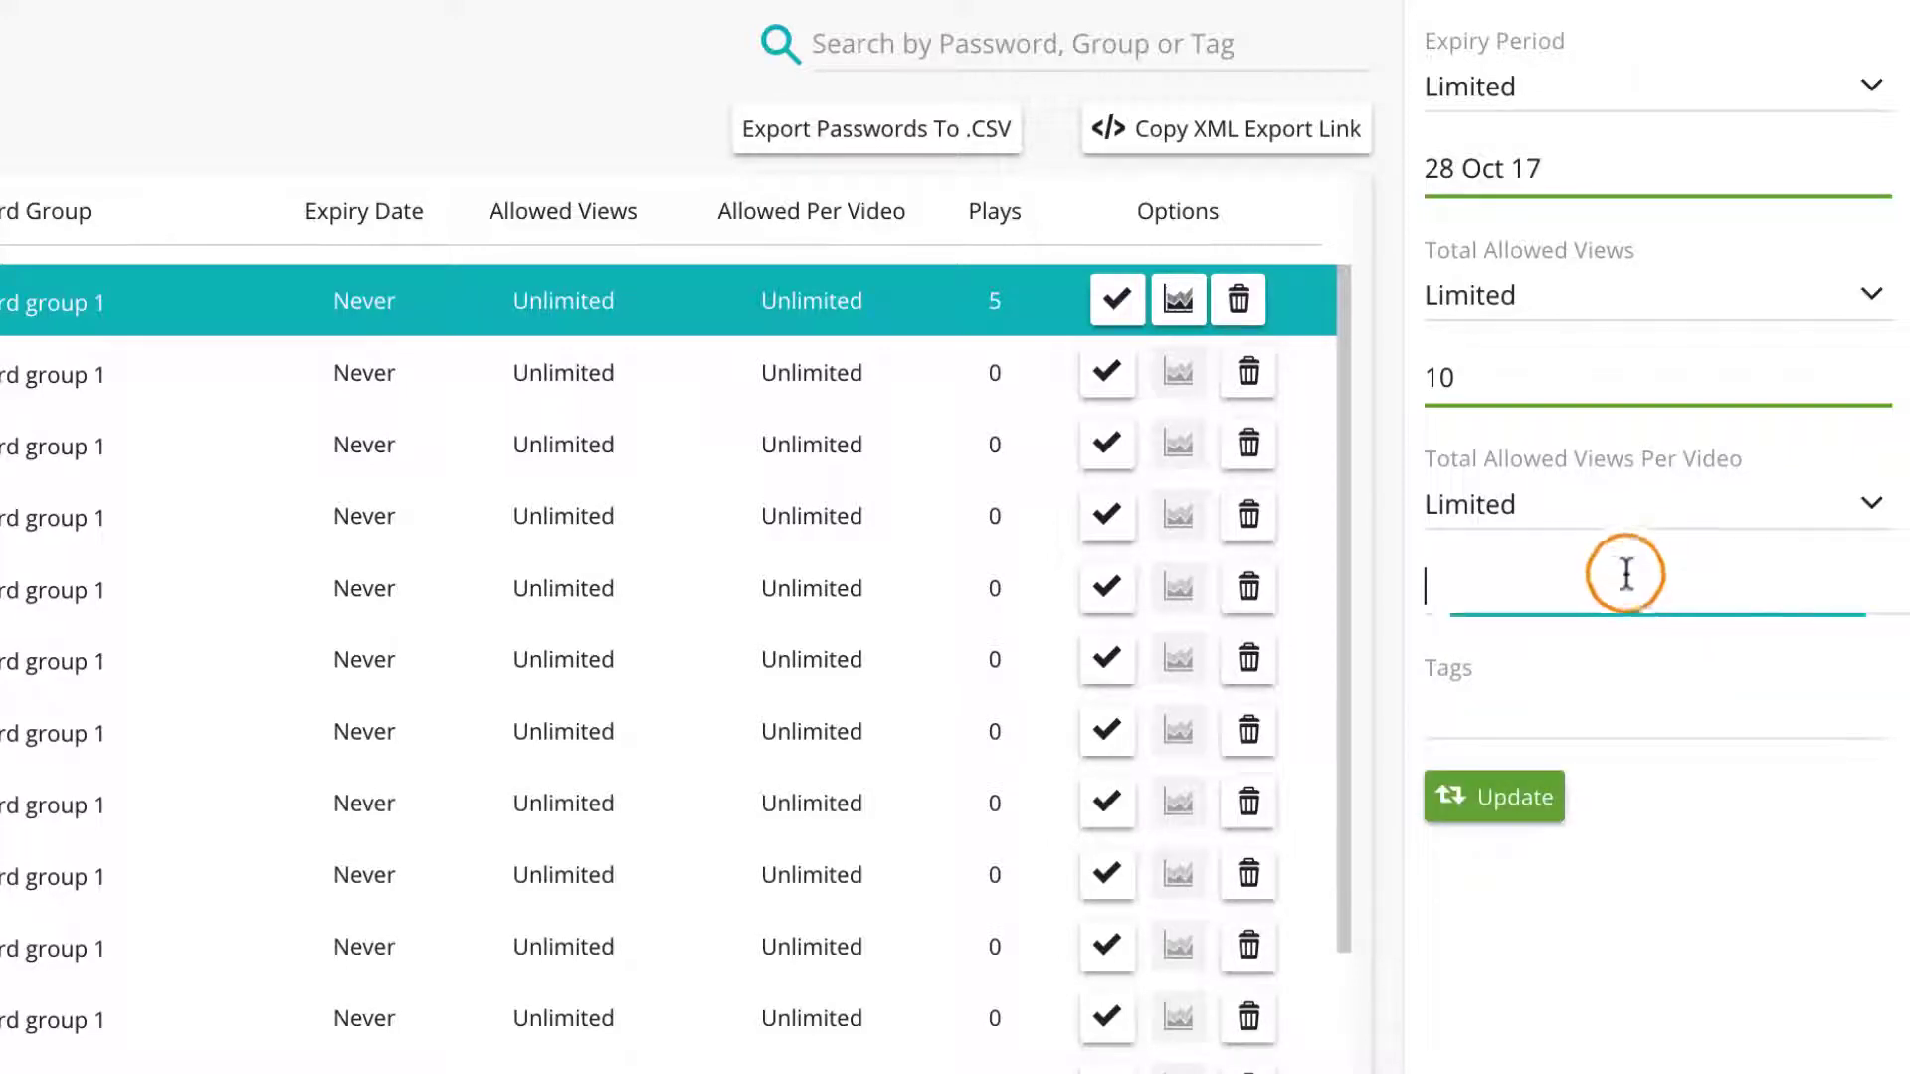
text(5)
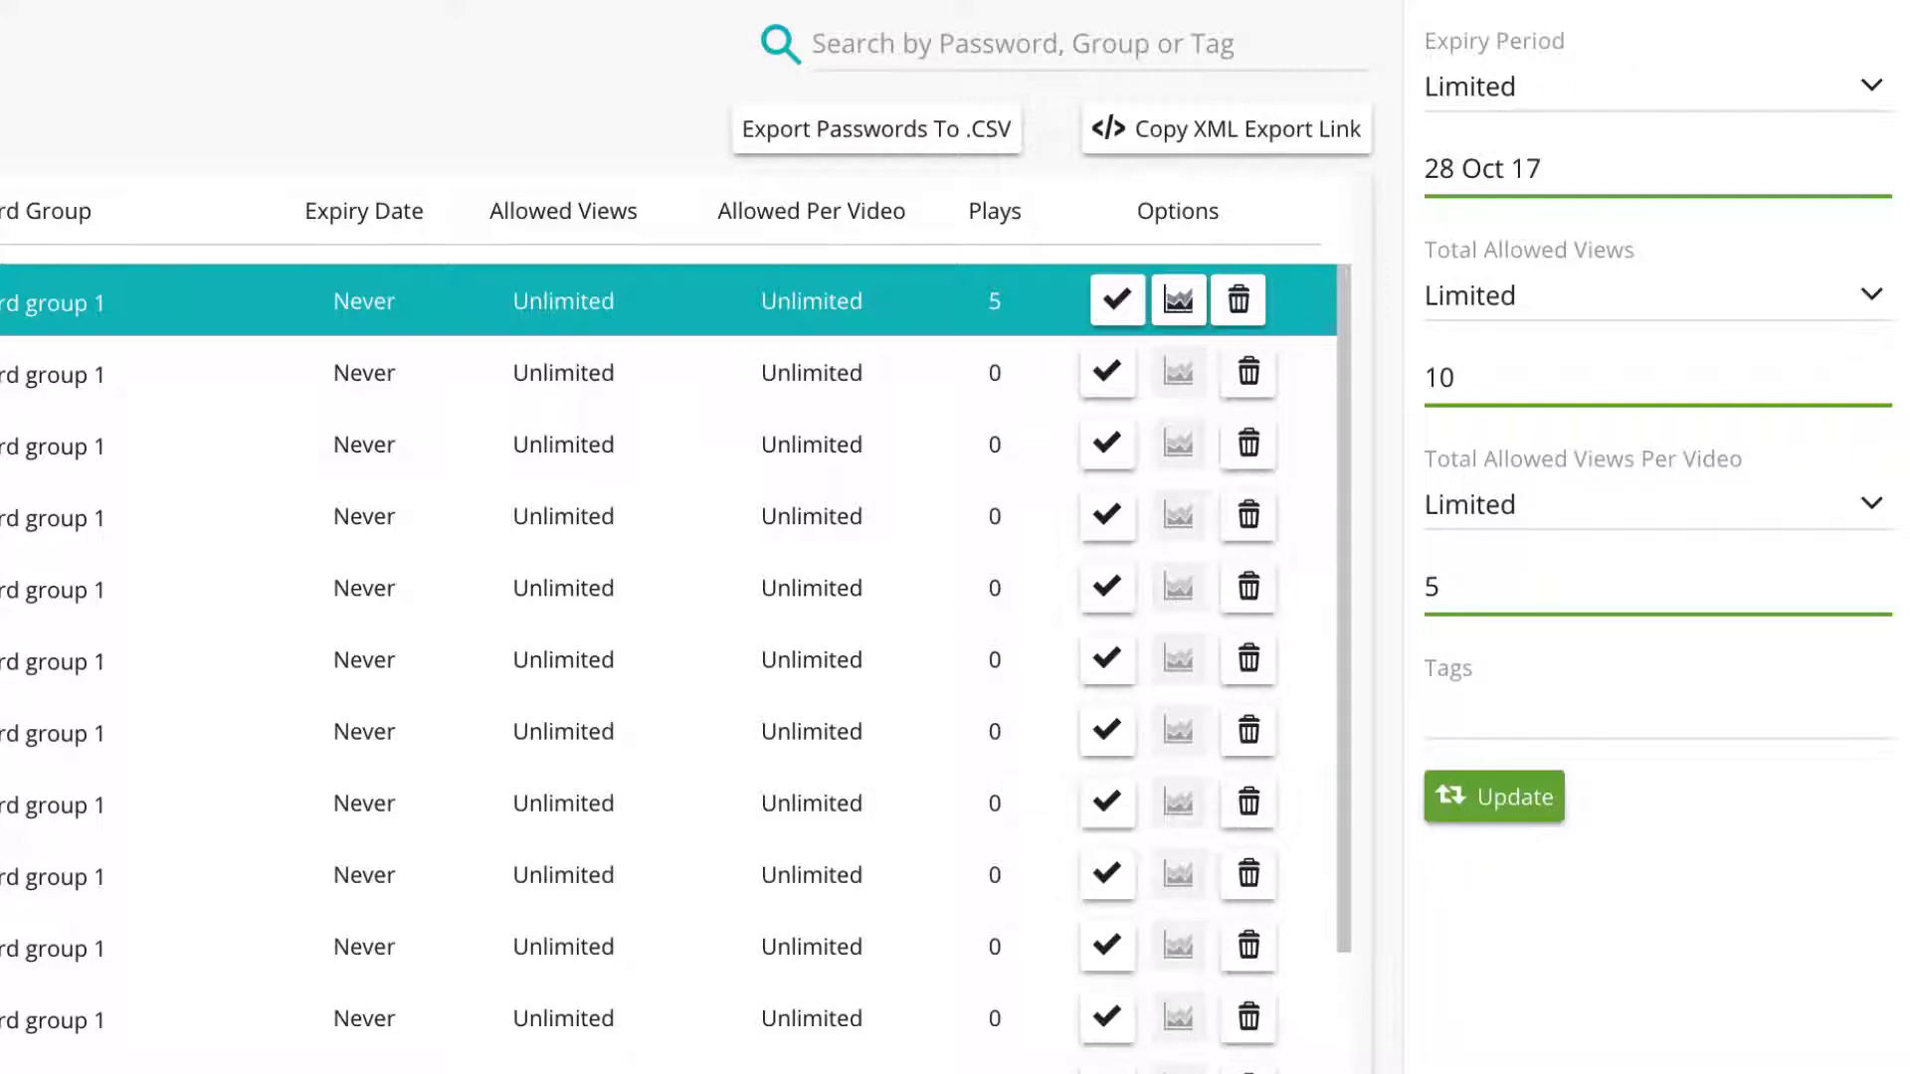
- Tag the password Office and Training, then update it
click(1568, 725)
text(Off)
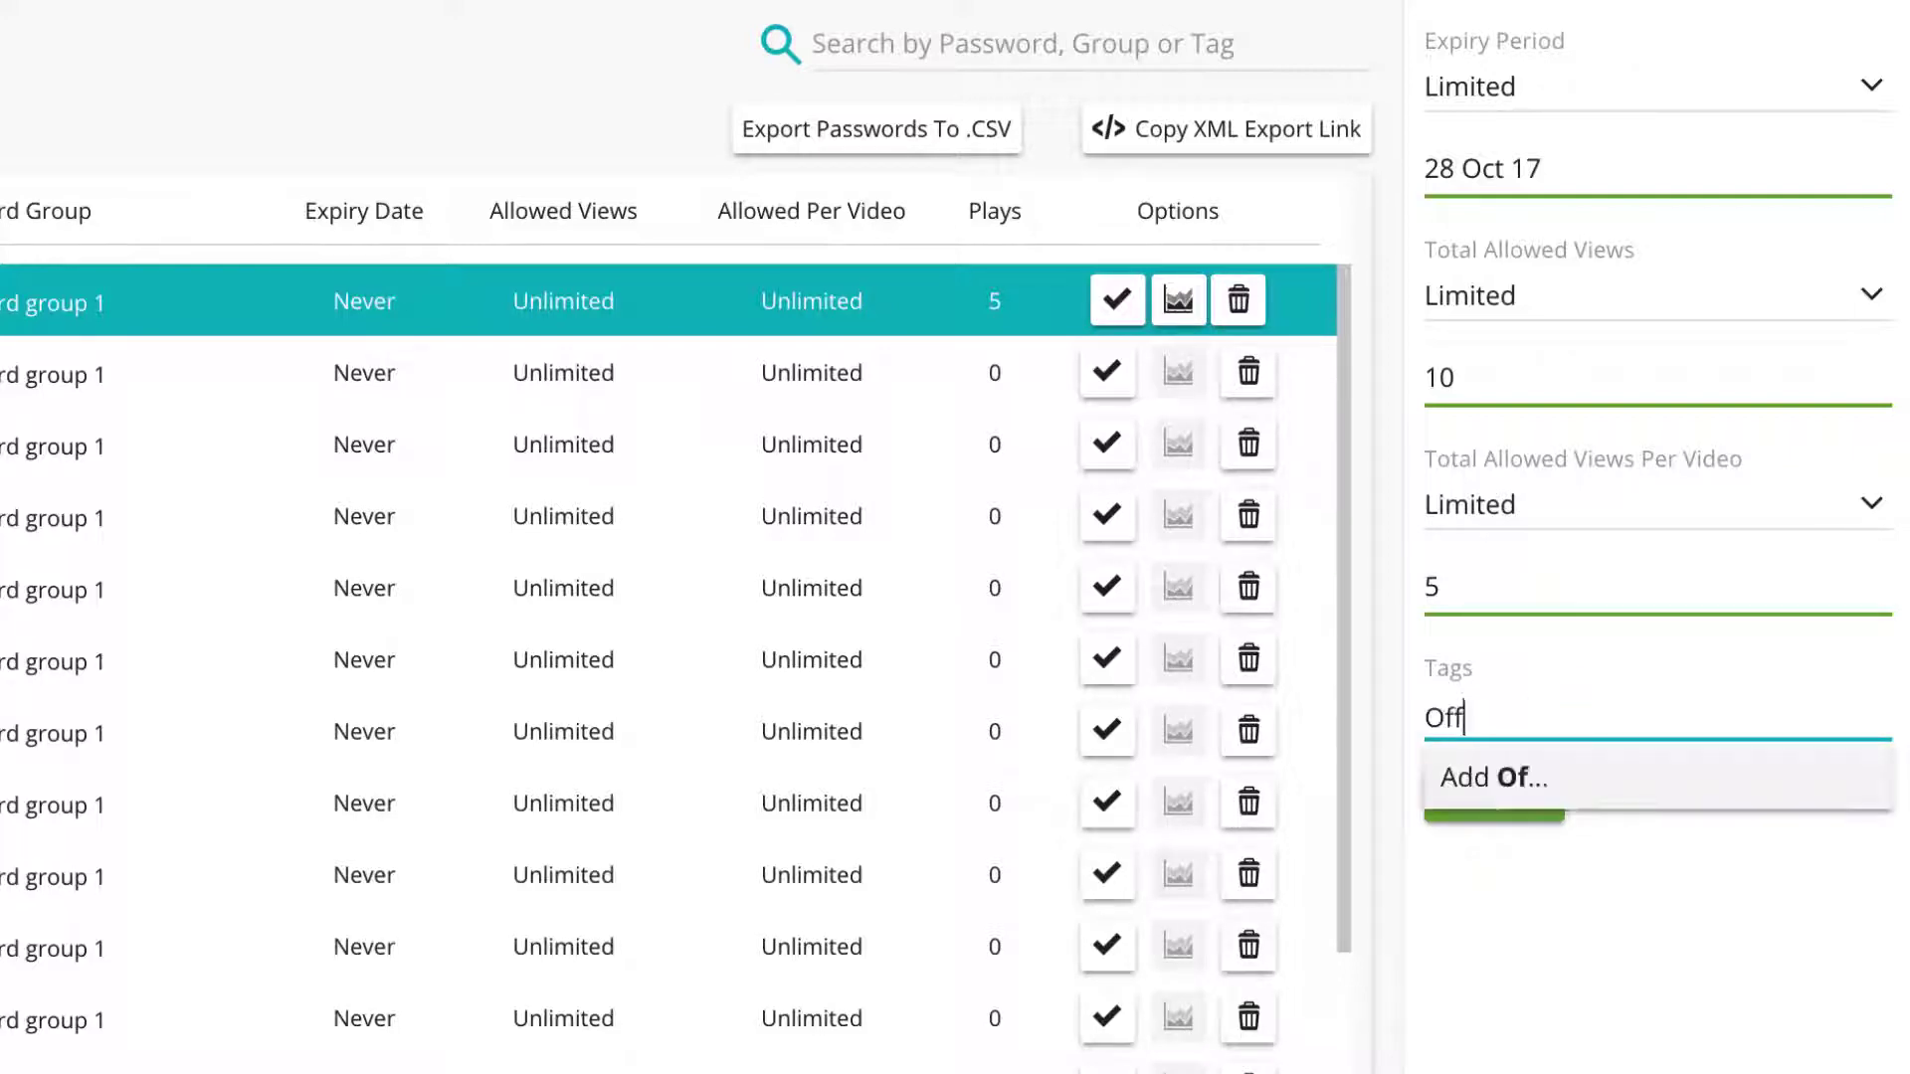
text(ice)
key(Return)
text(T)
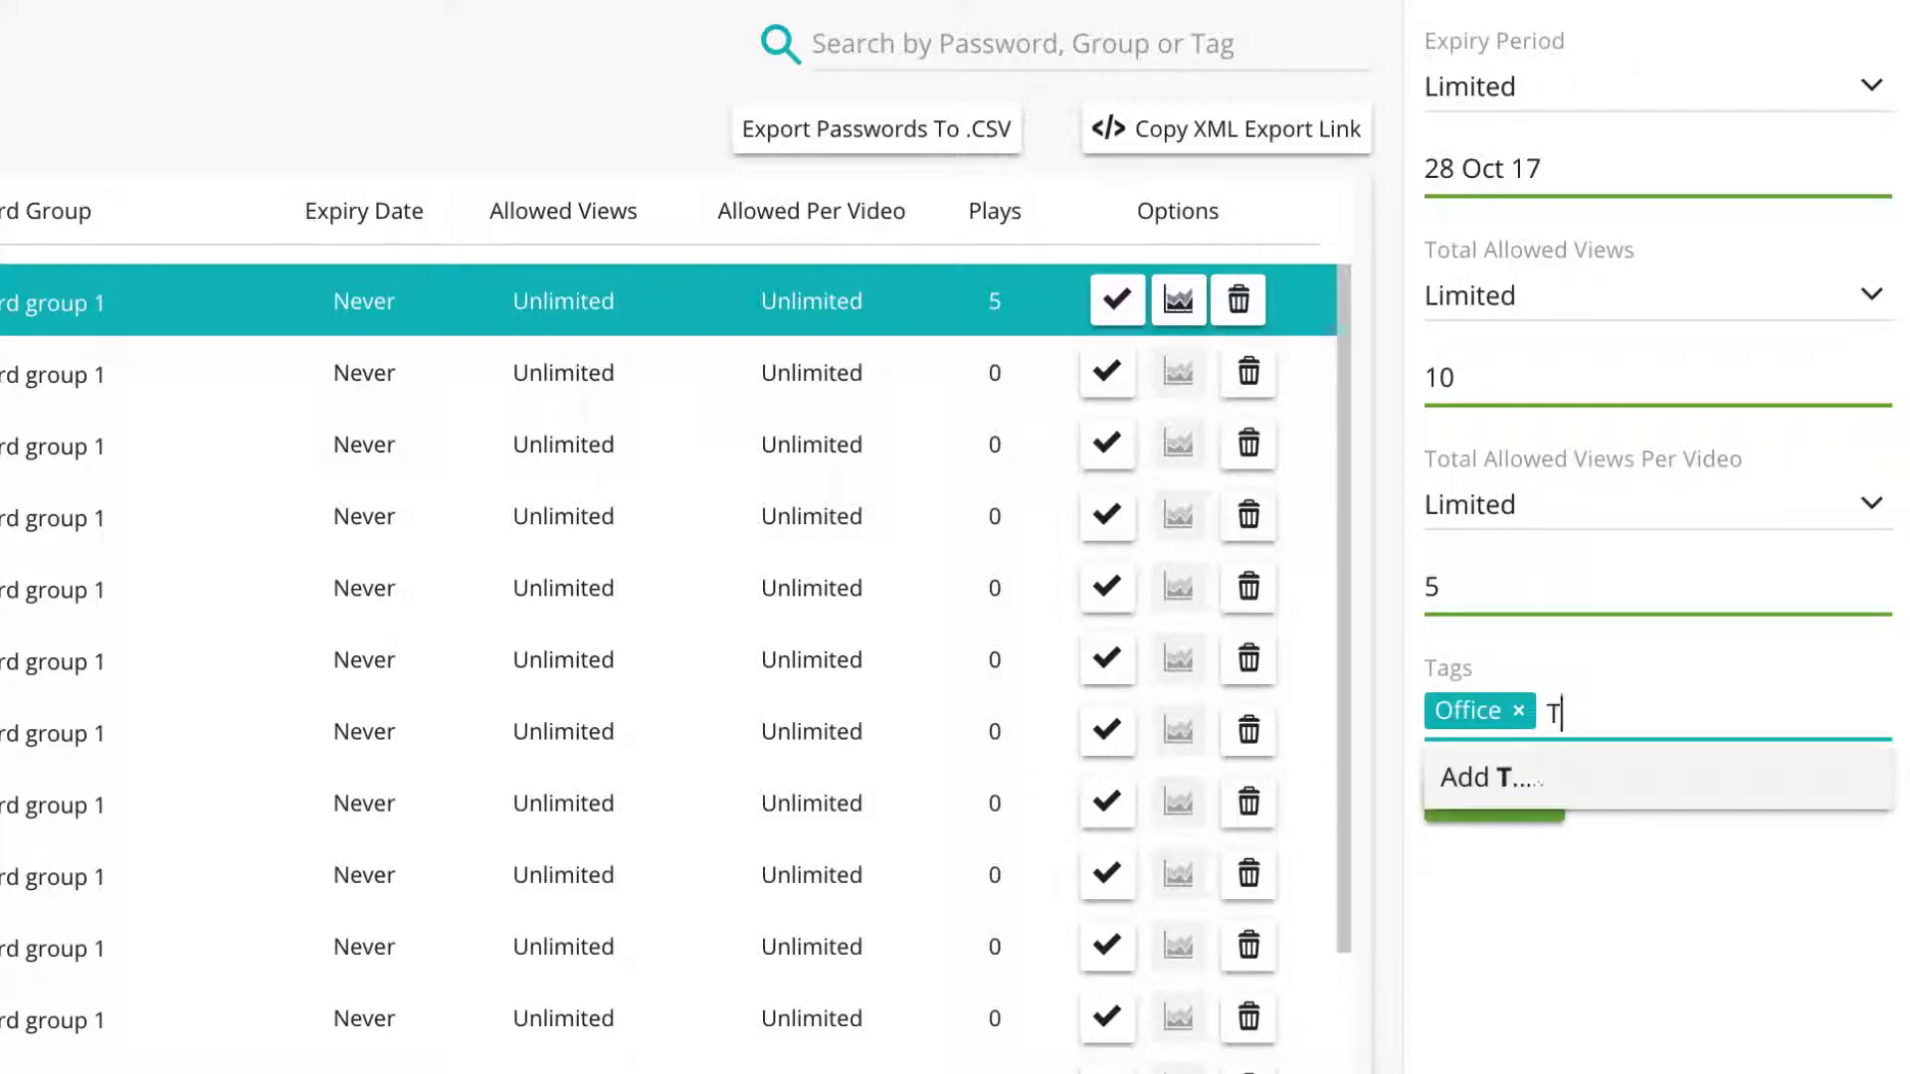
text(raim)
key(BackSpace)
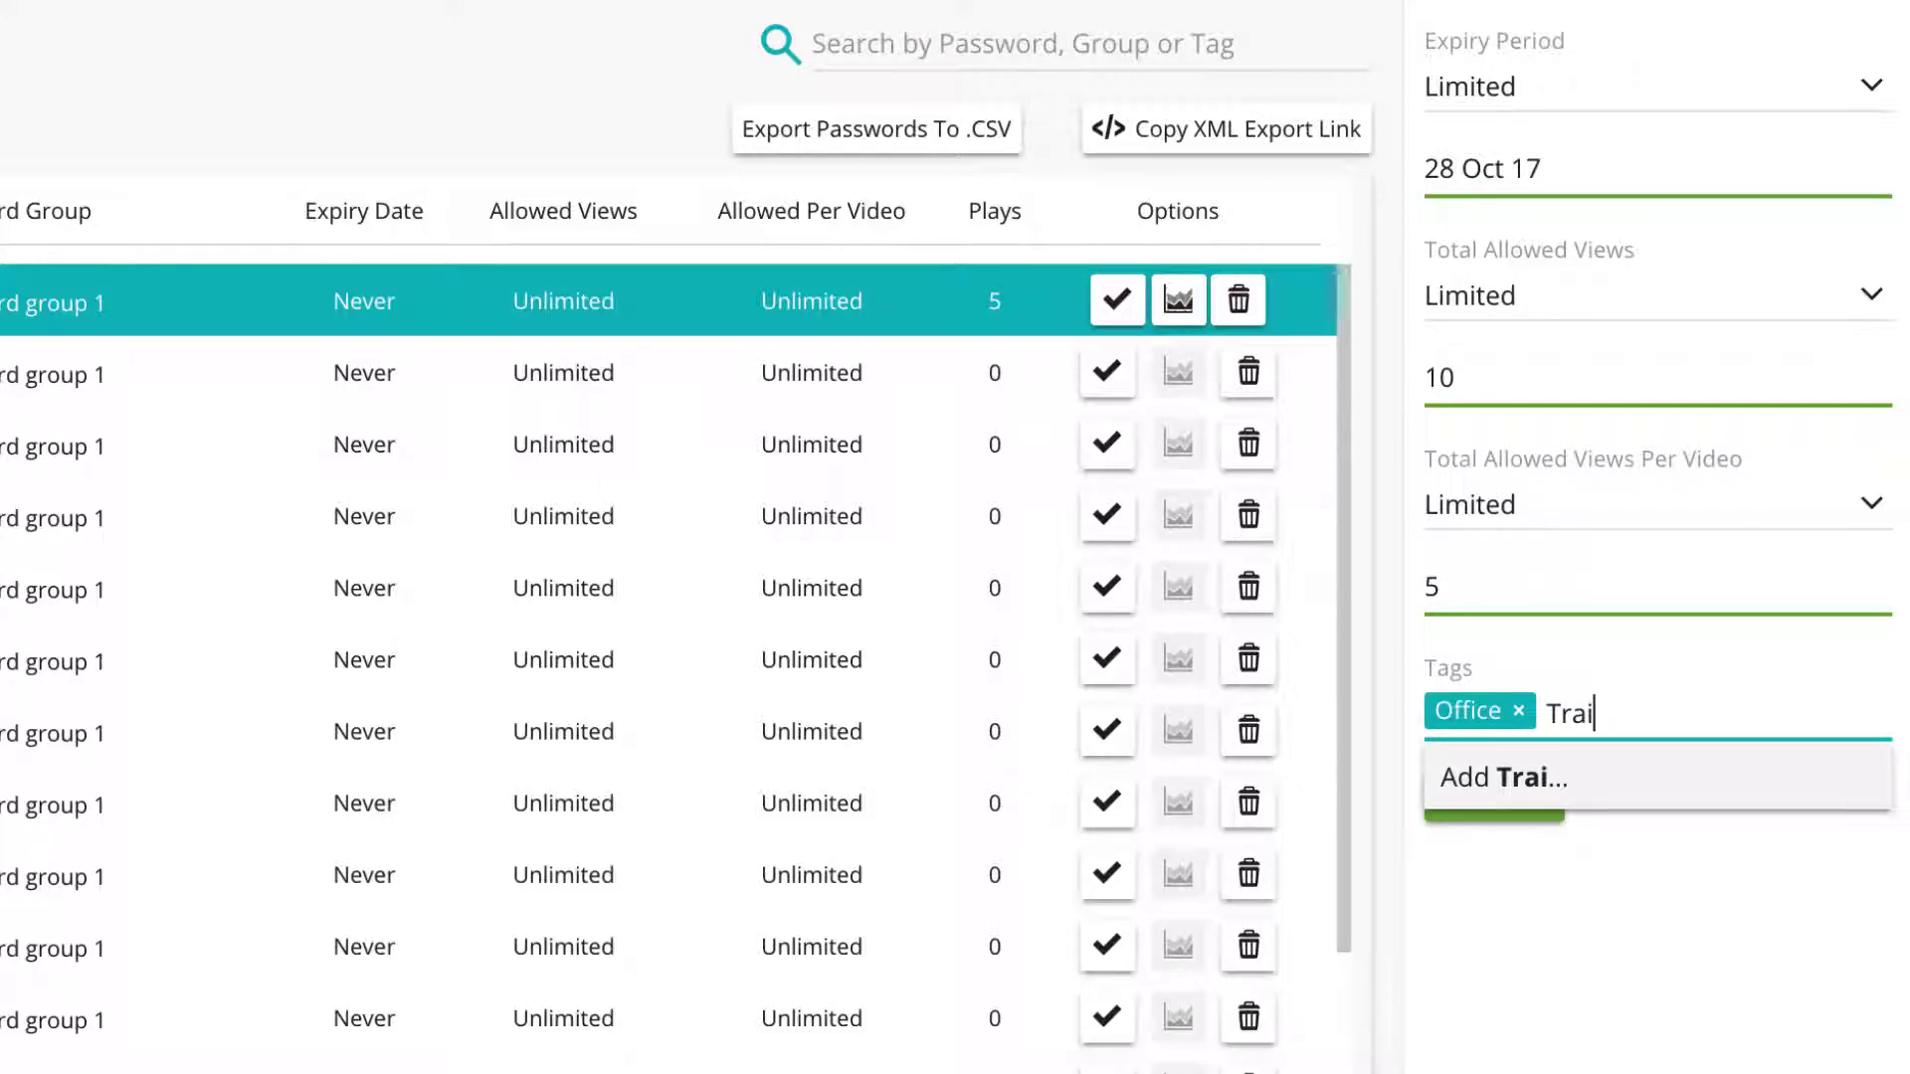
text(ning)
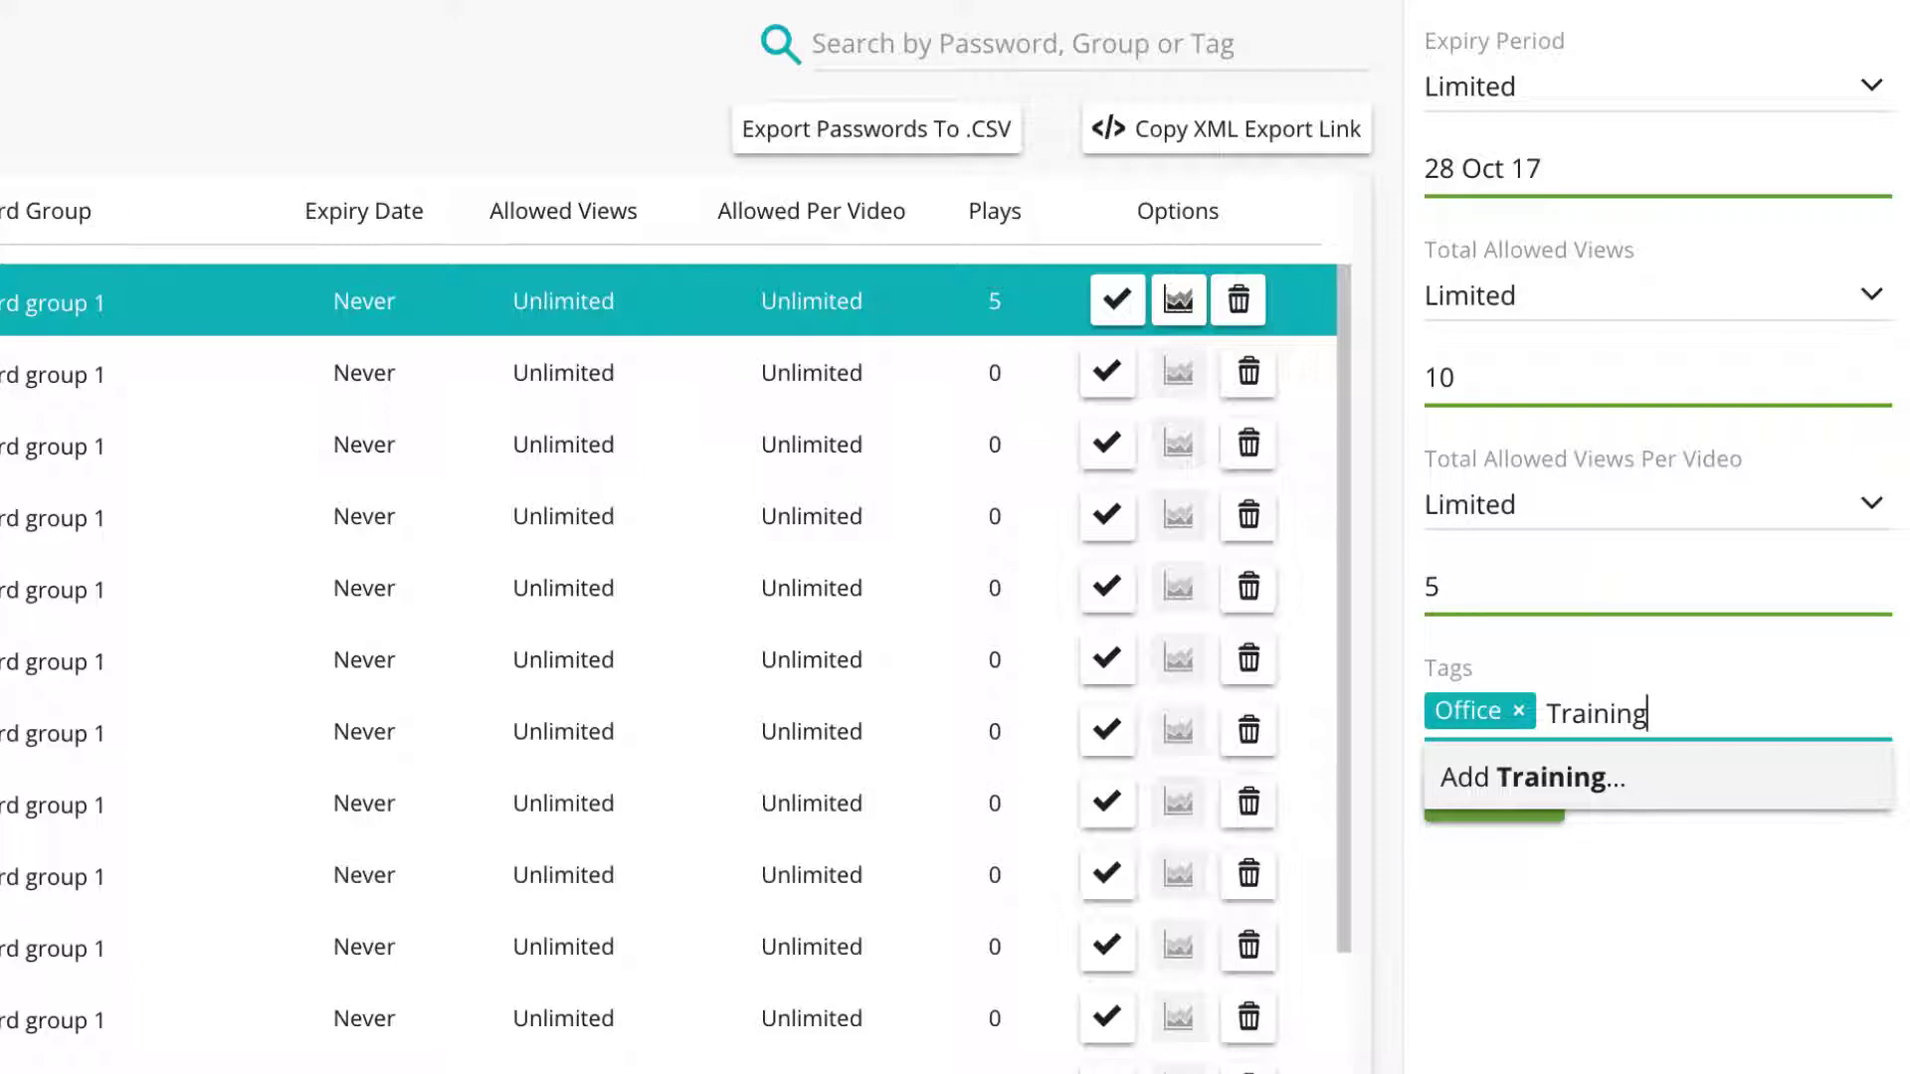
key(Return)
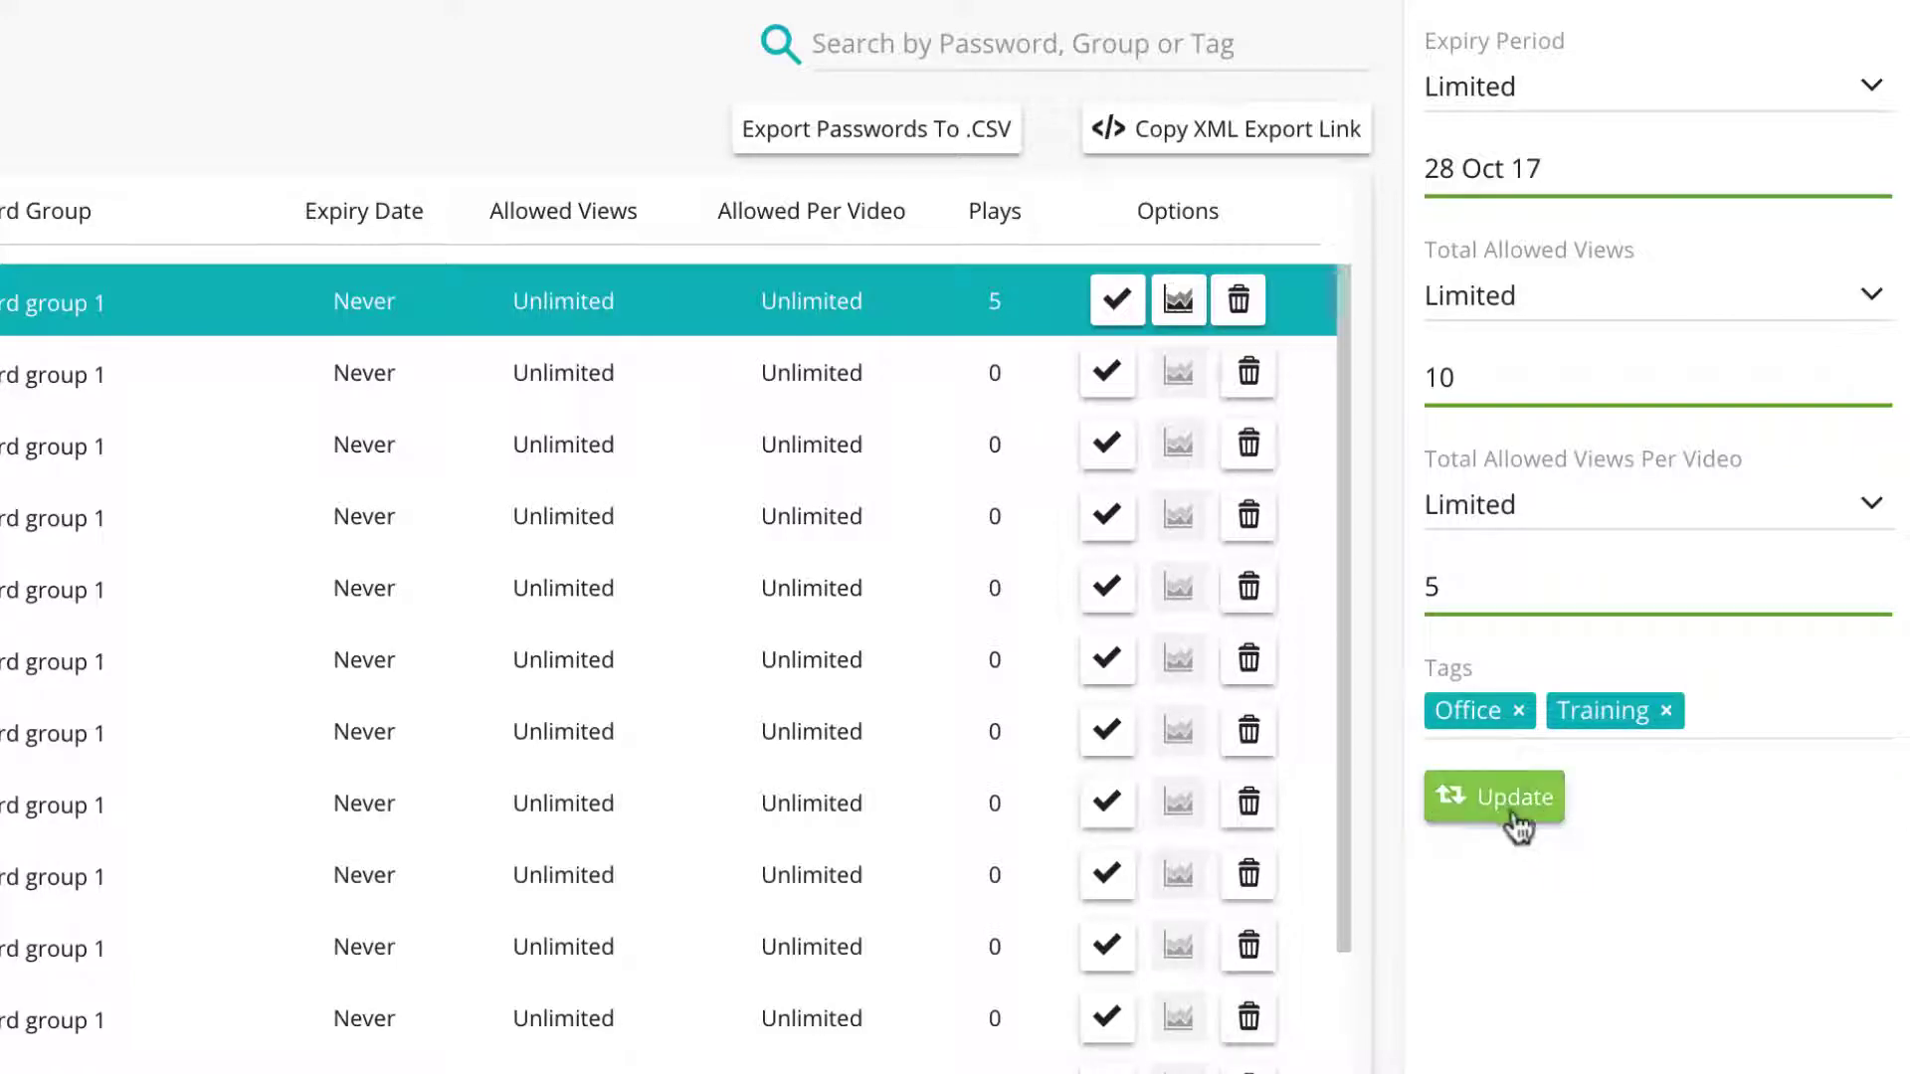
click(1508, 805)
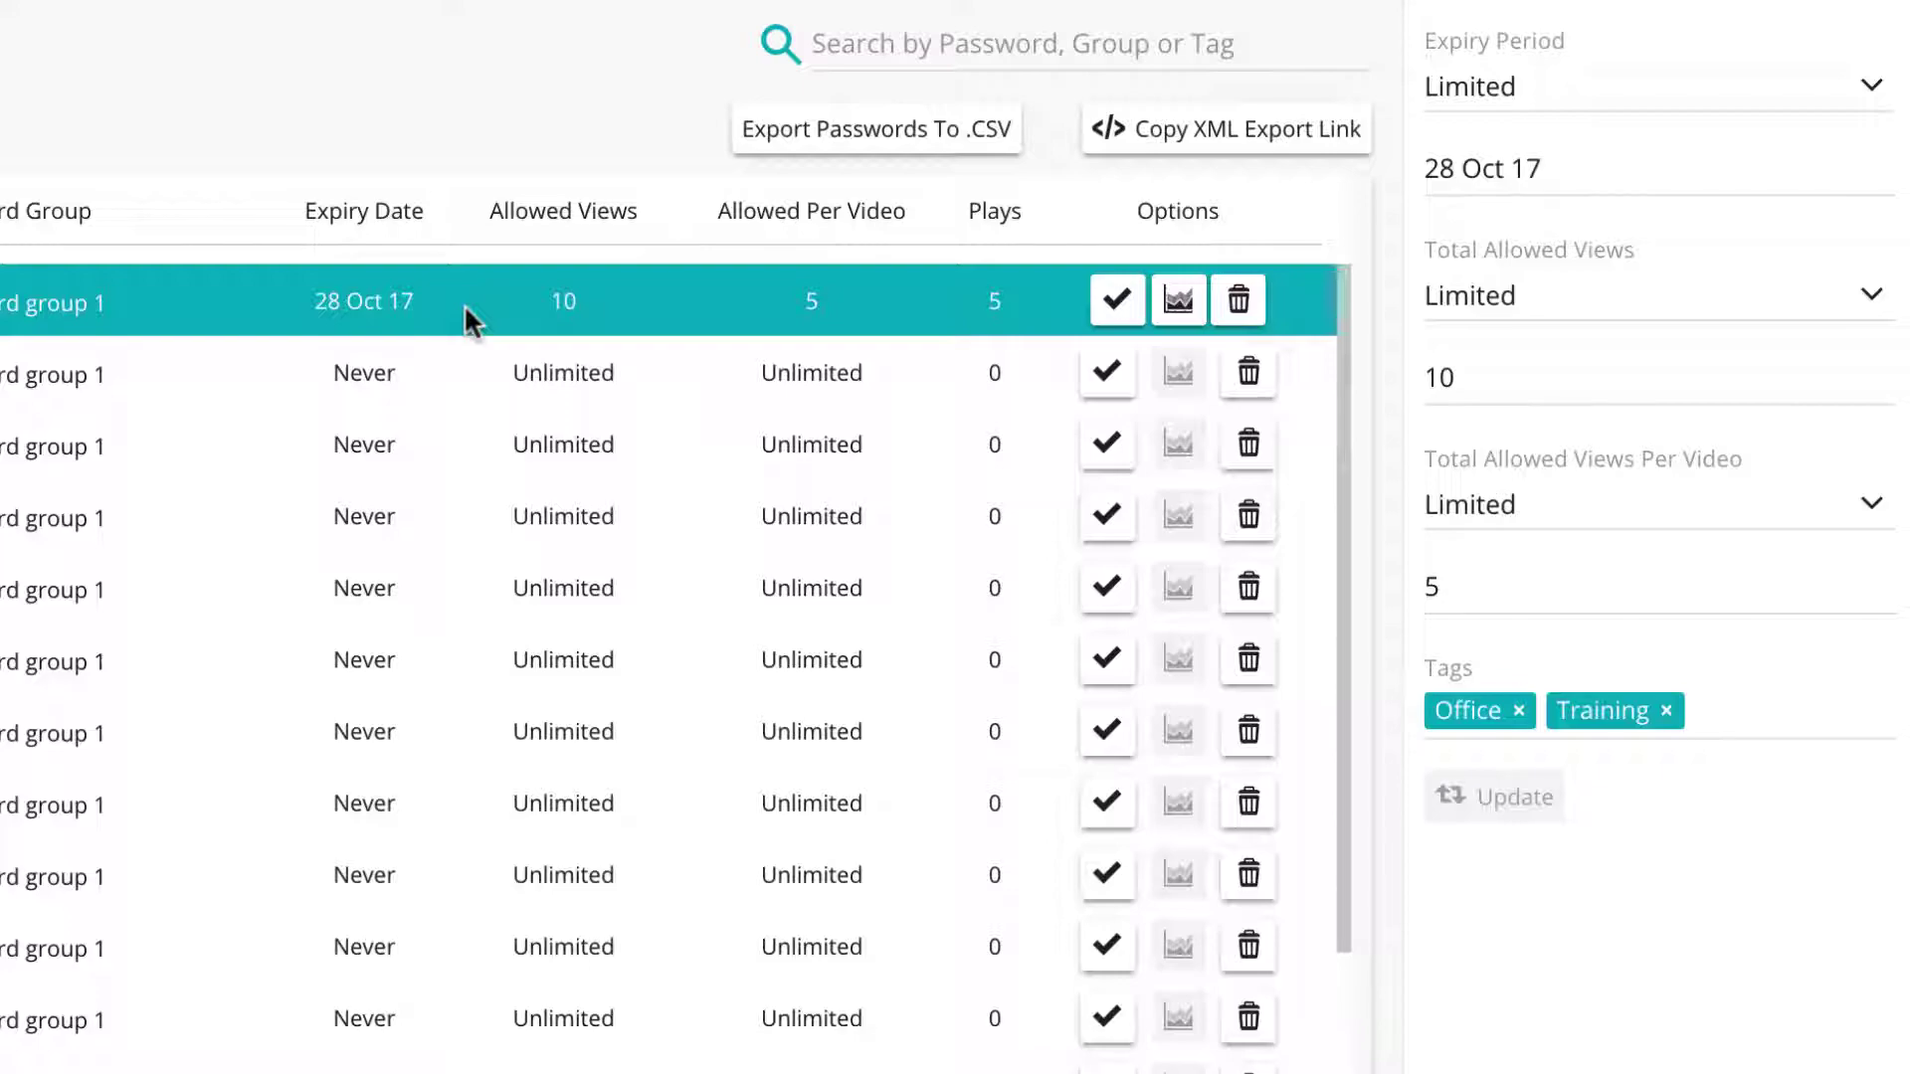
- Export the passwords to .CSV and copy the XML export link
click(826, 147)
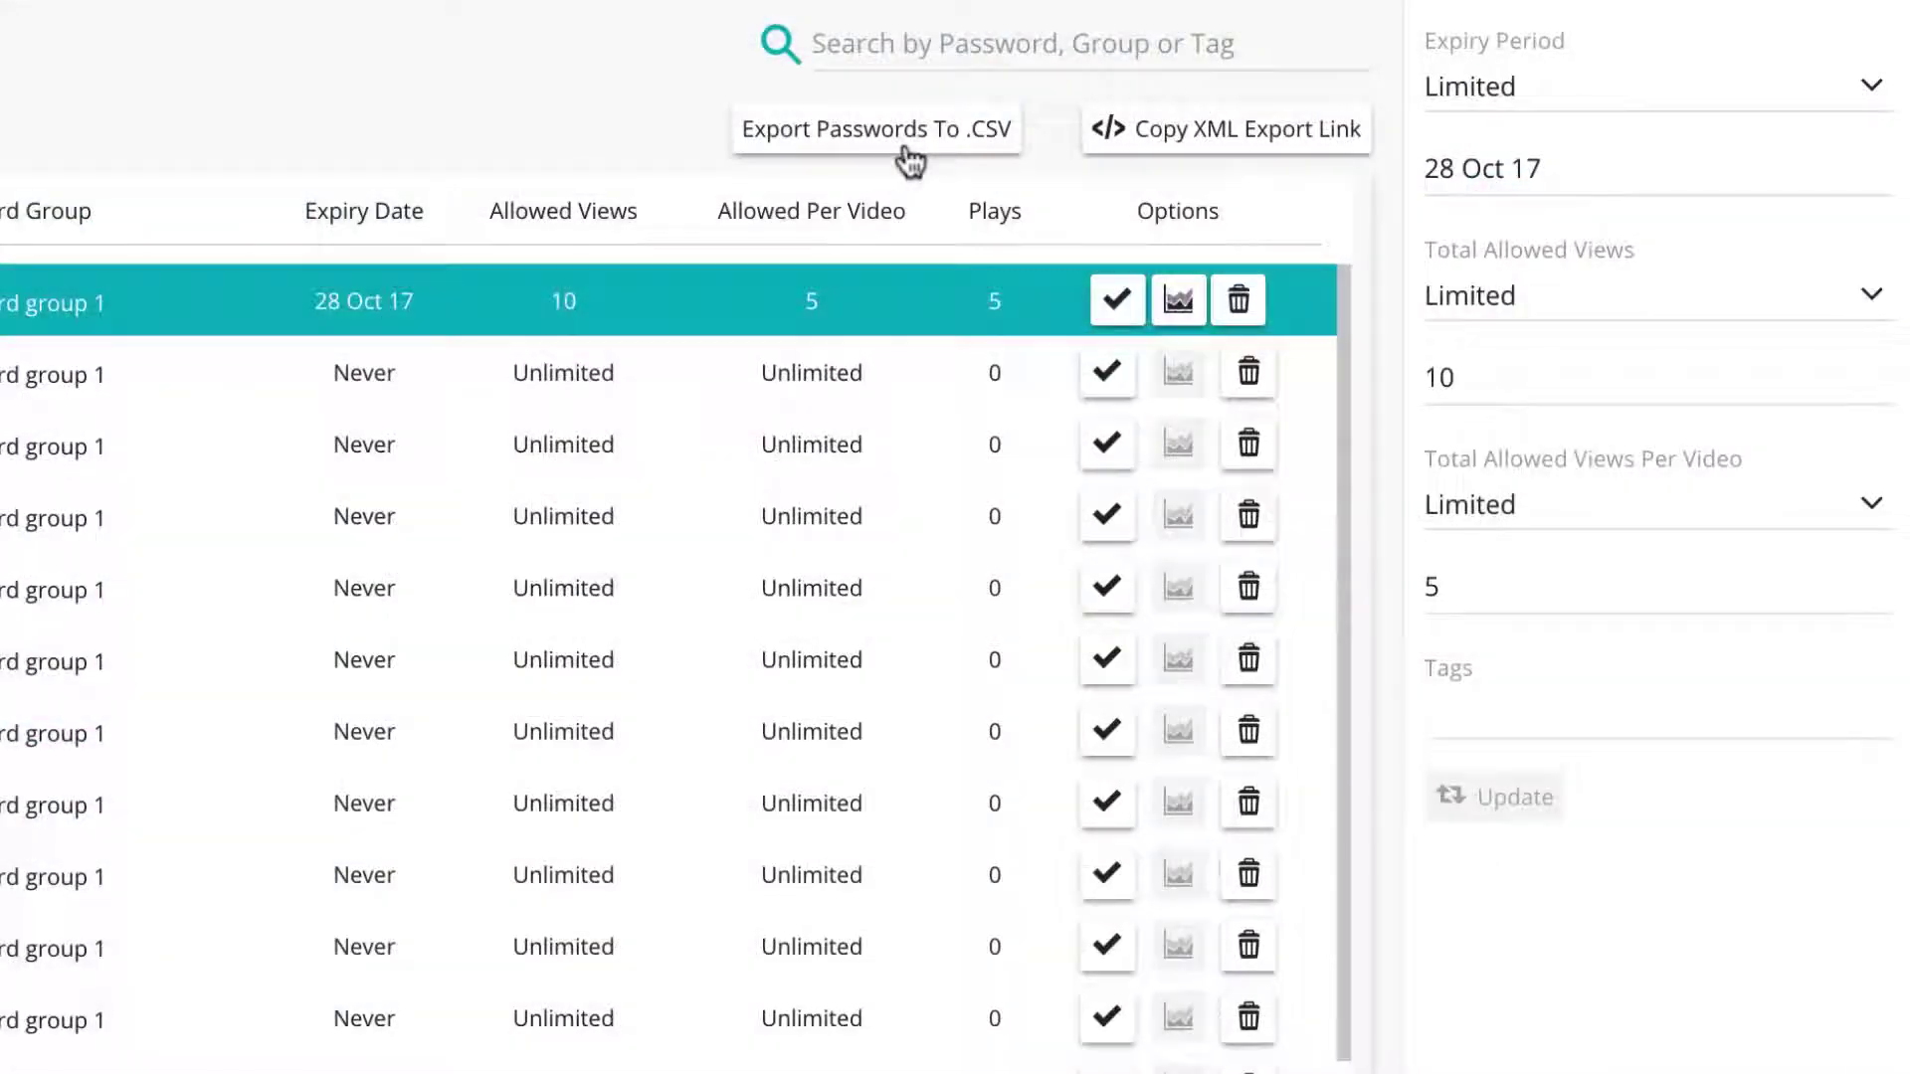
click(1219, 142)
click(1219, 143)
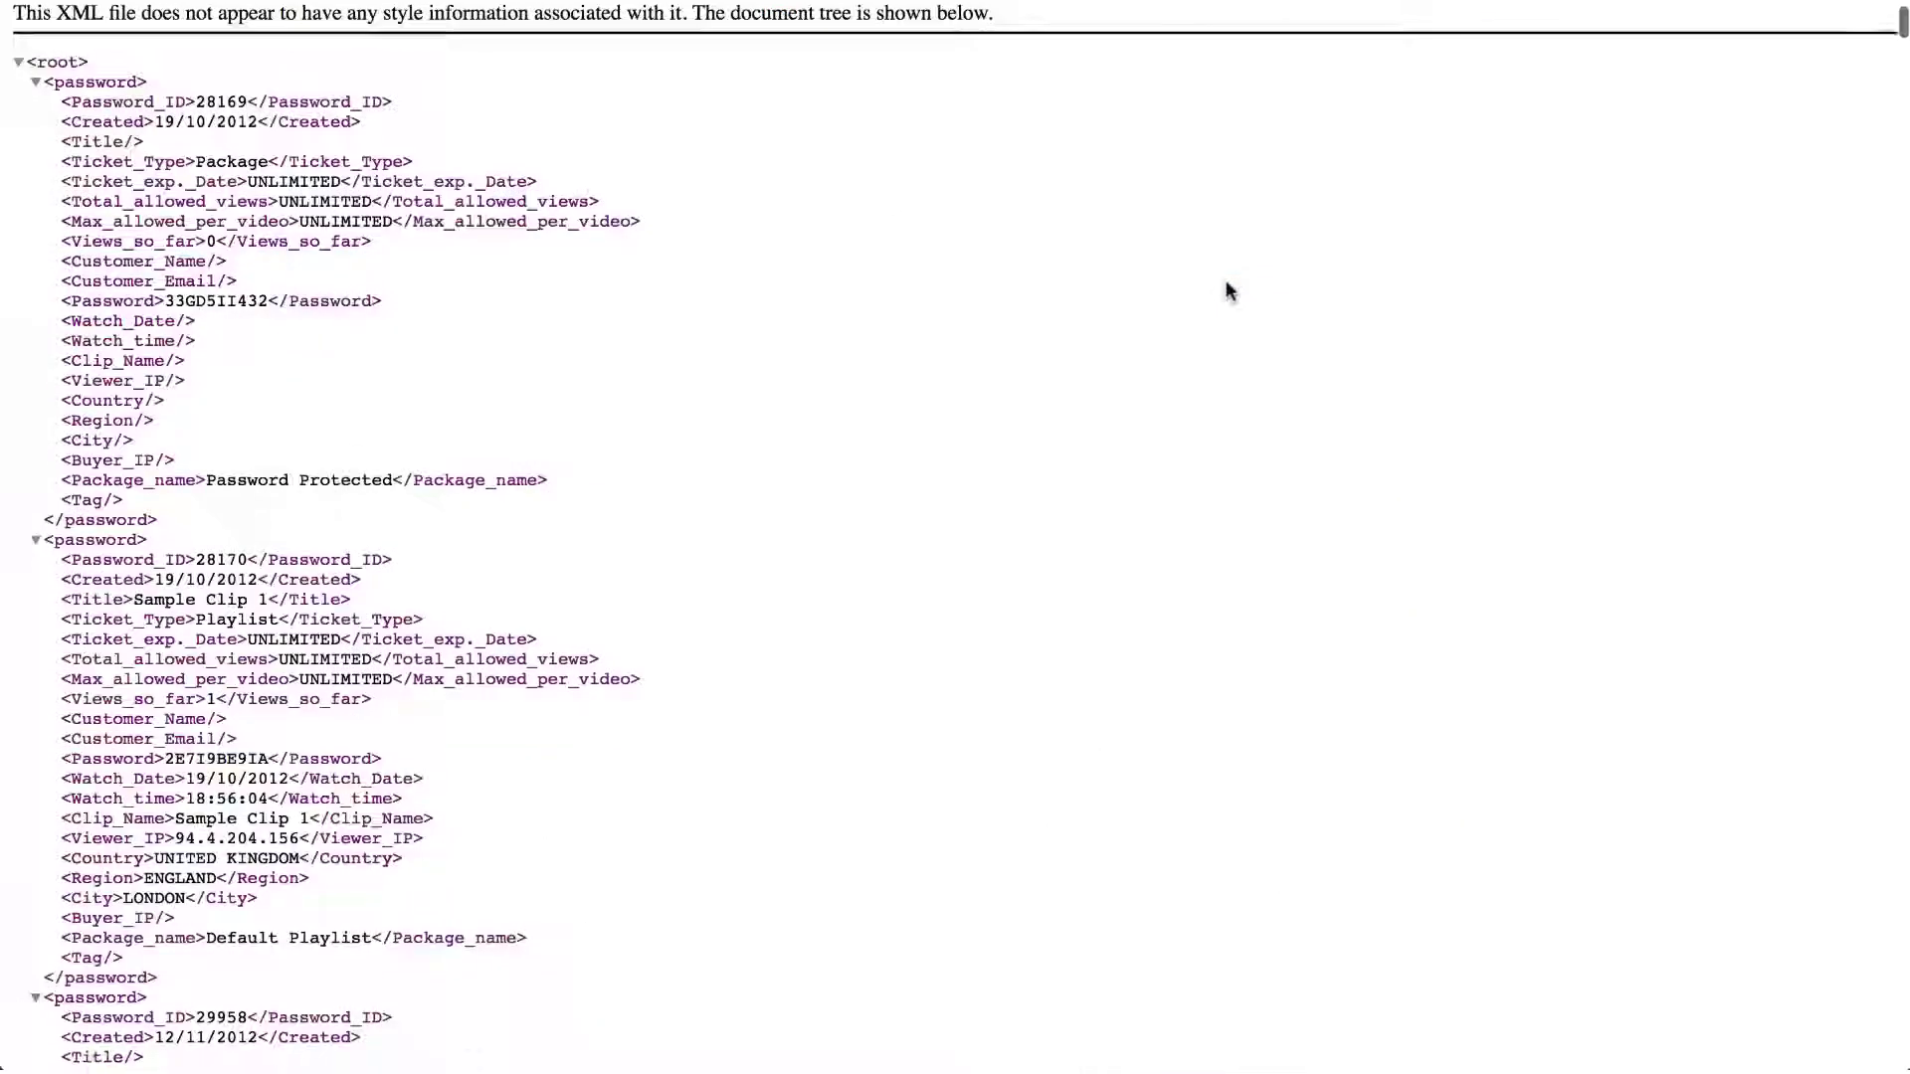
scroll(1228, 290, down, 7)
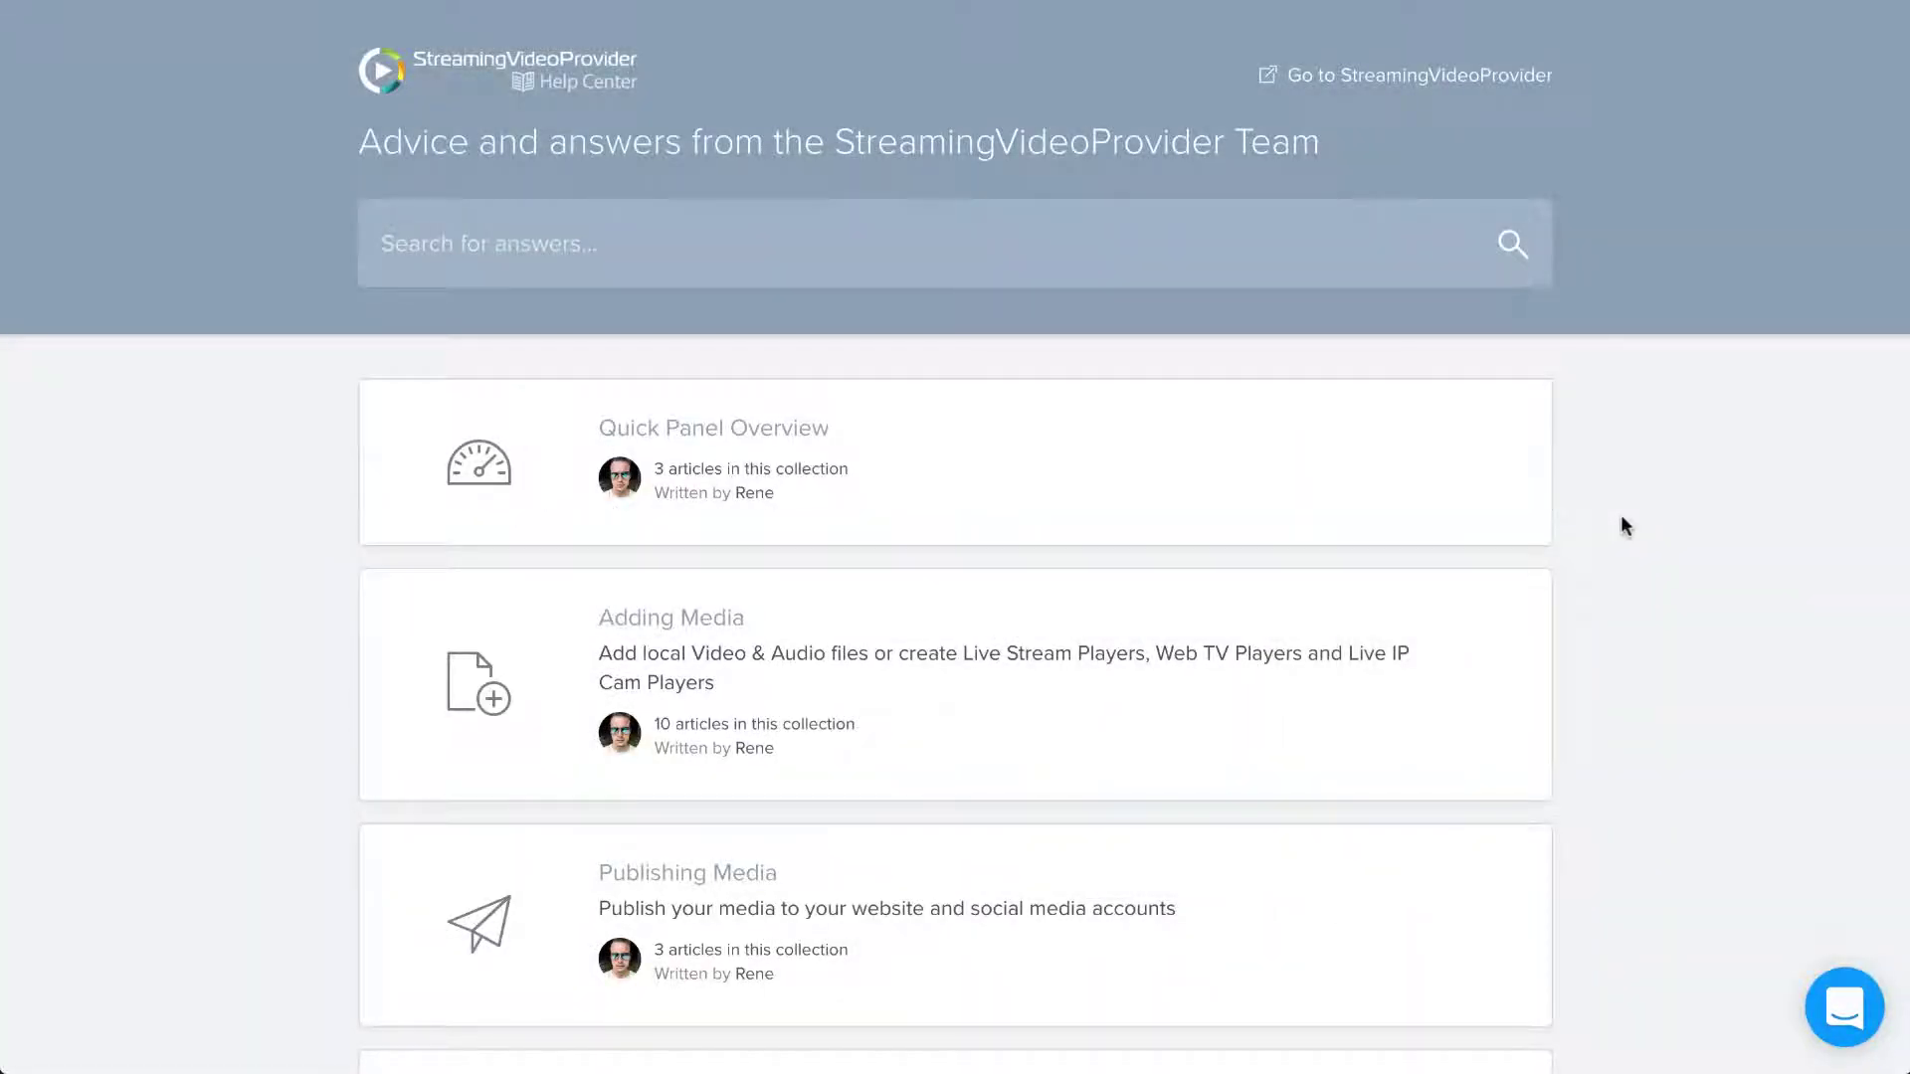
- Scroll down the Help Center home page toward the Password Protection collection
scroll(1622, 520, down, 6)
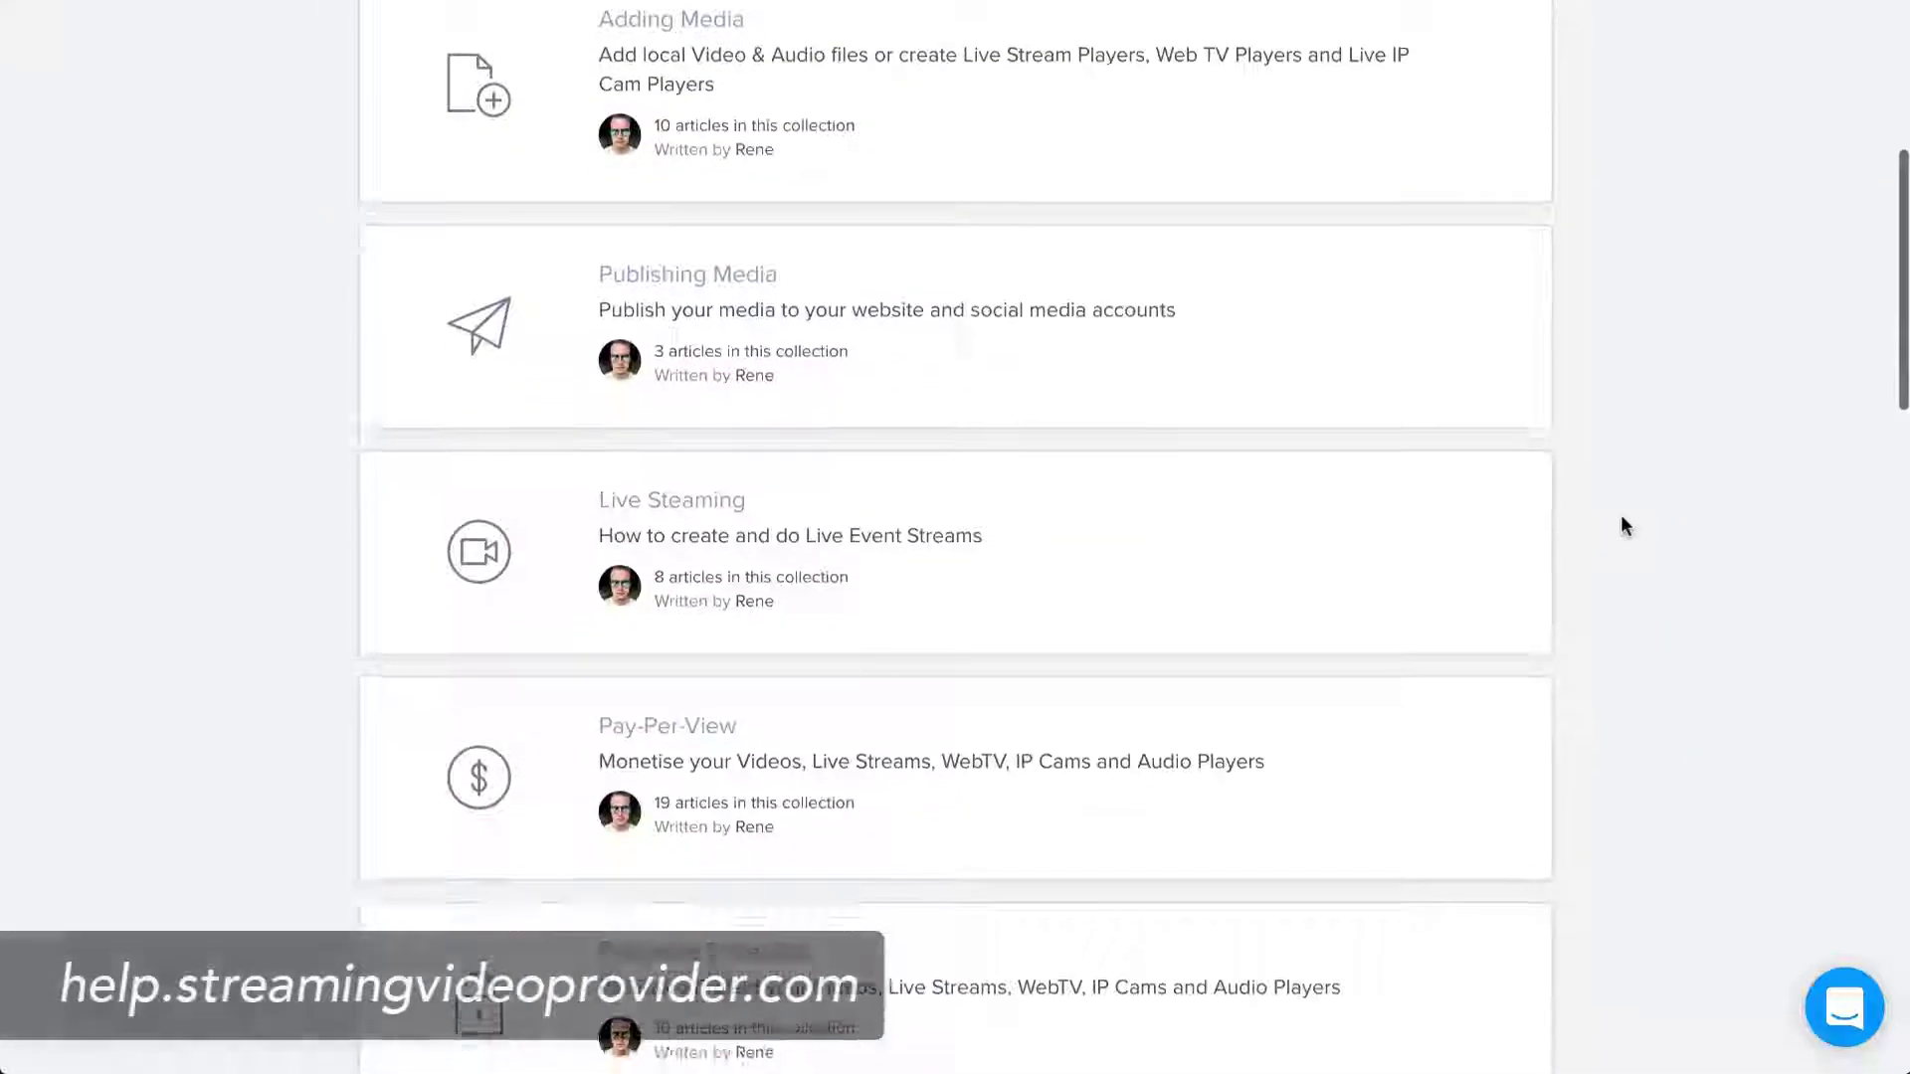
scroll(1621, 524, down, 6)
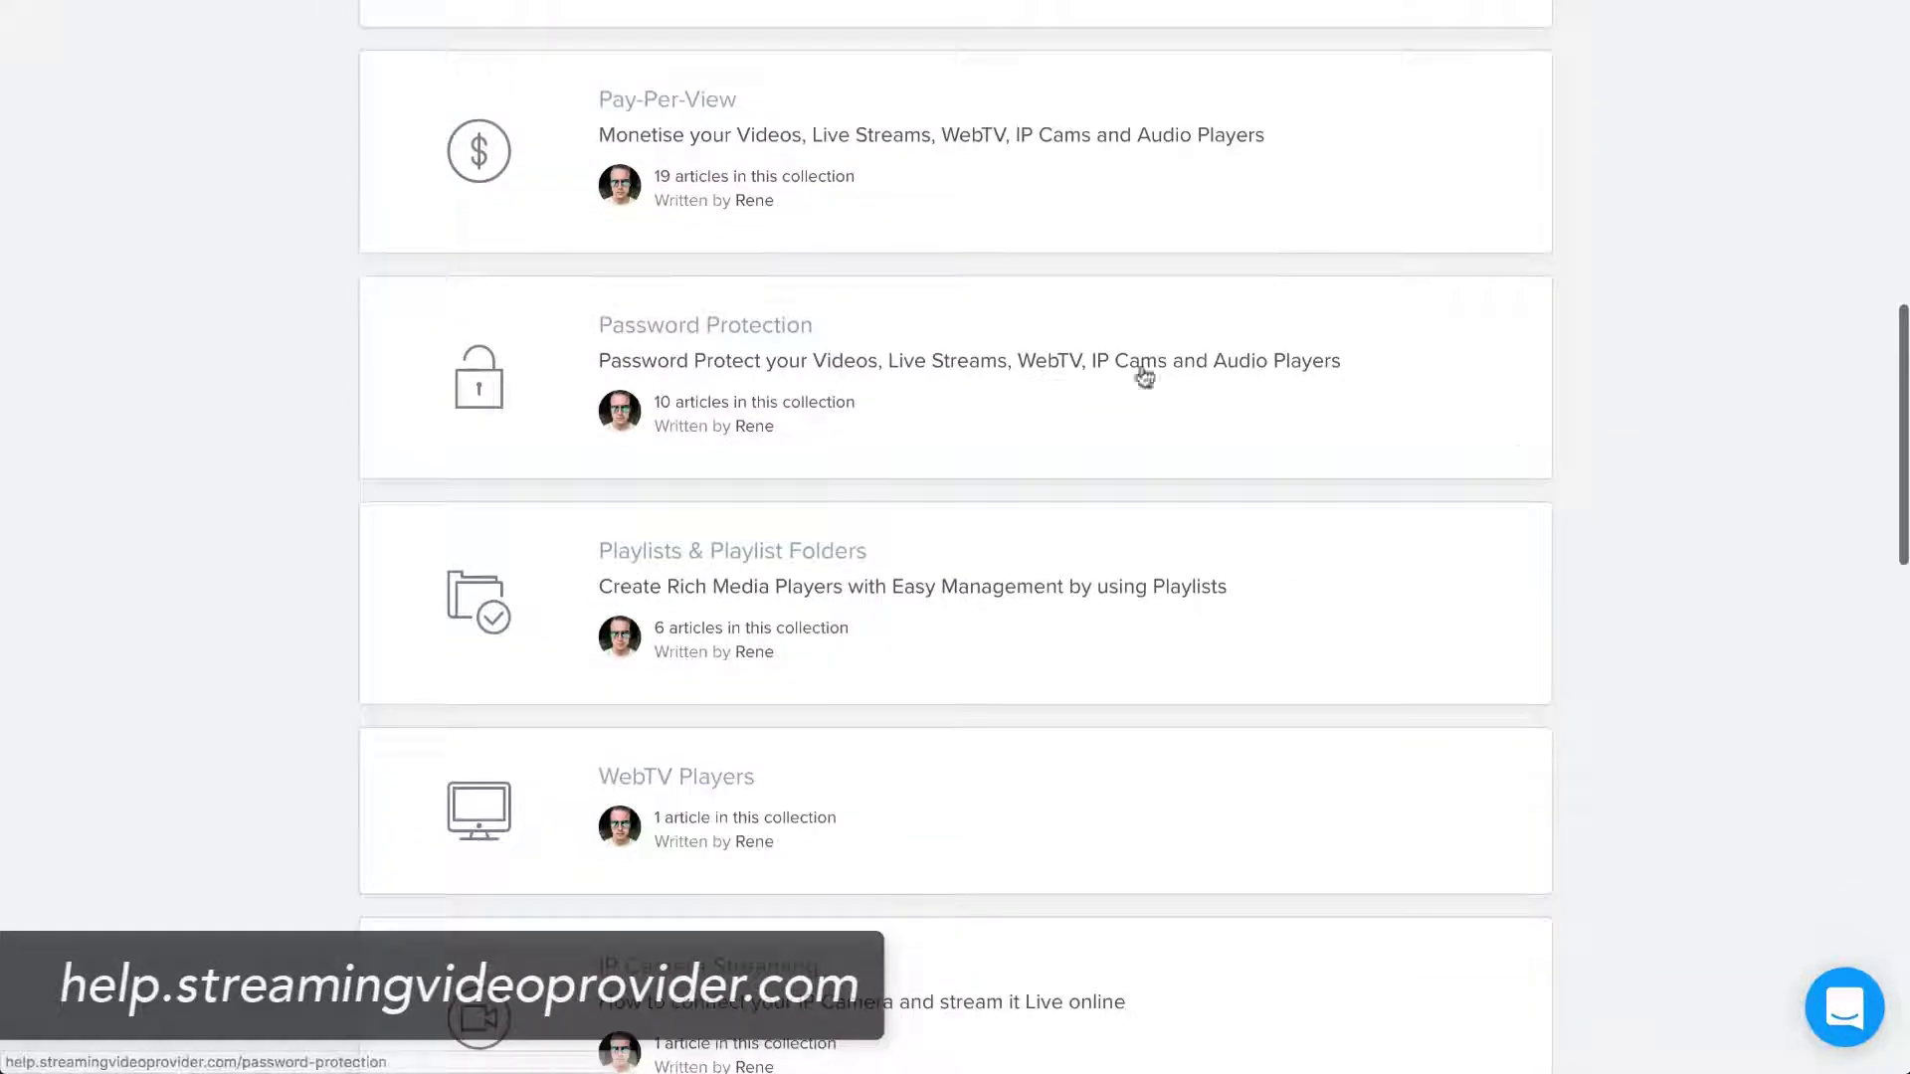